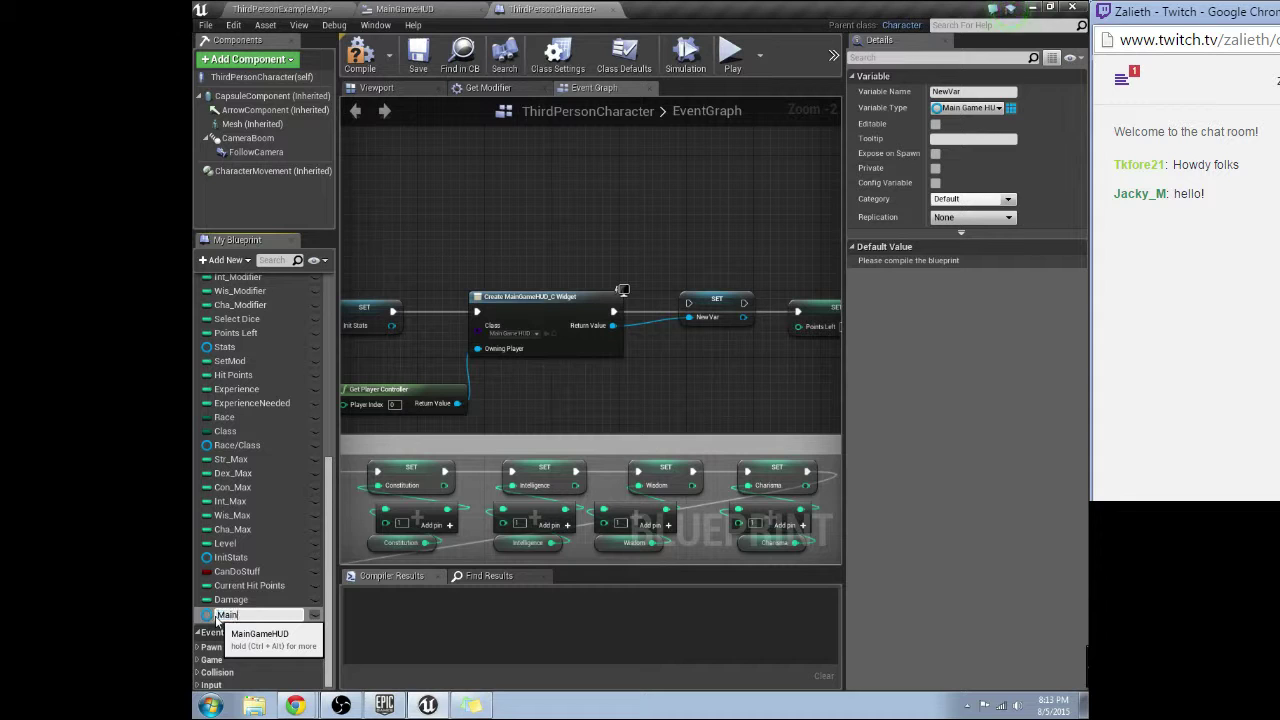
# Name the new HUD variable MainGame, wire its SET node between the Create MainGameHUD widget and Points Left nodes, and compile
pyautogui.press('Return')
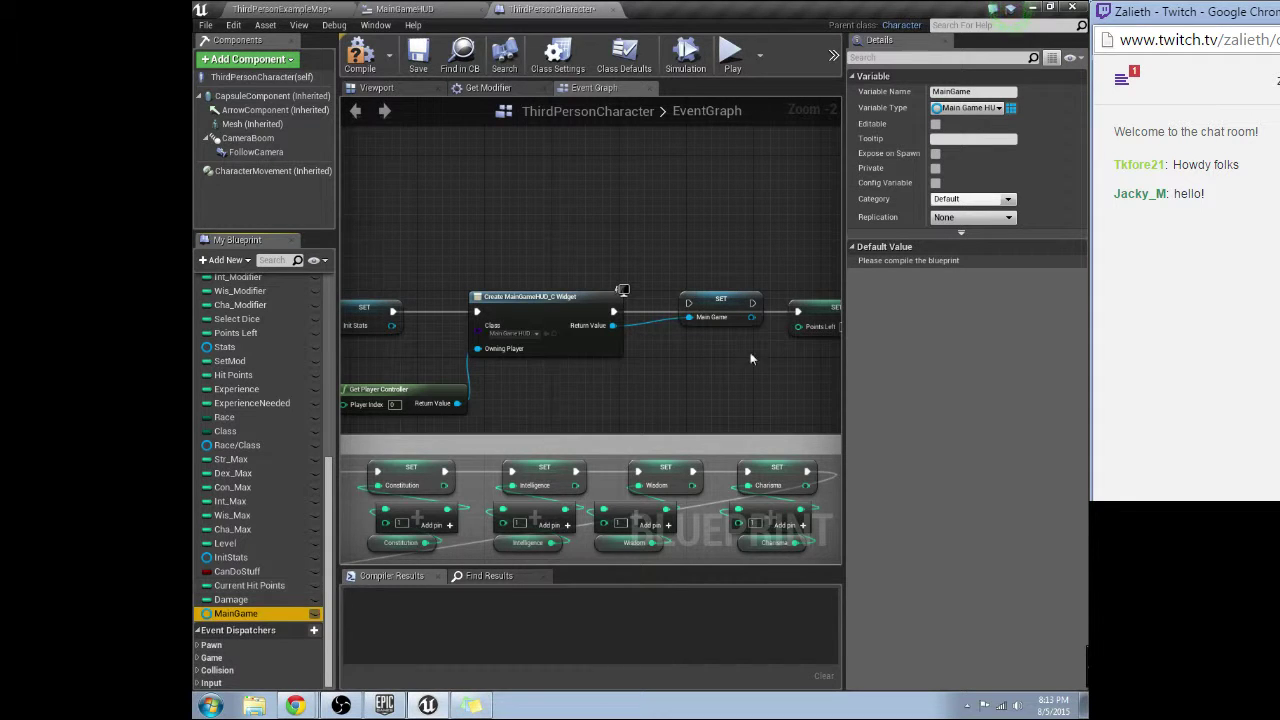
pyautogui.moveTo(688, 302); pyautogui.dragTo(614, 312)
pyautogui.moveTo(753, 303); pyautogui.dragTo(799, 313)
pyautogui.moveTo(789, 380); pyautogui.dragTo(764, 336, button='right')
pyautogui.click(612, 292)
pyautogui.scroll(-3, 674, 368)
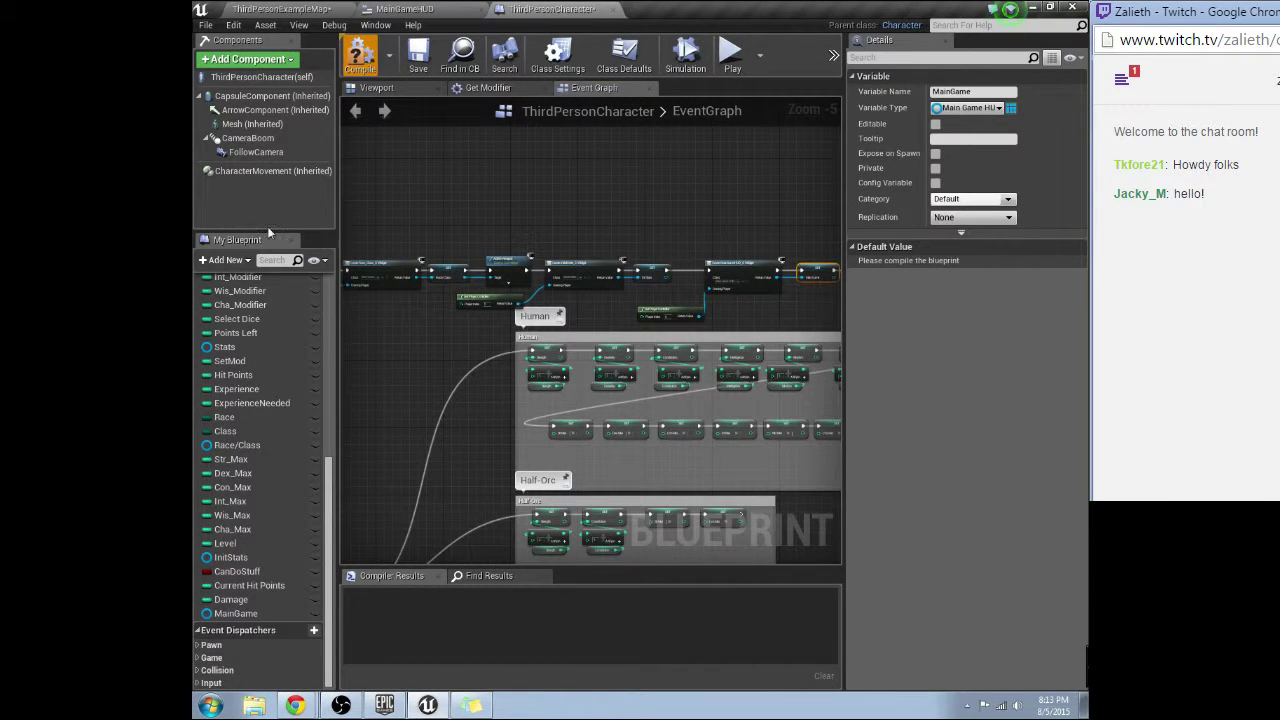
# Open the InitialStats widget blueprint from the project's Blueprints folder and show its event graph
pyautogui.click(281, 10)
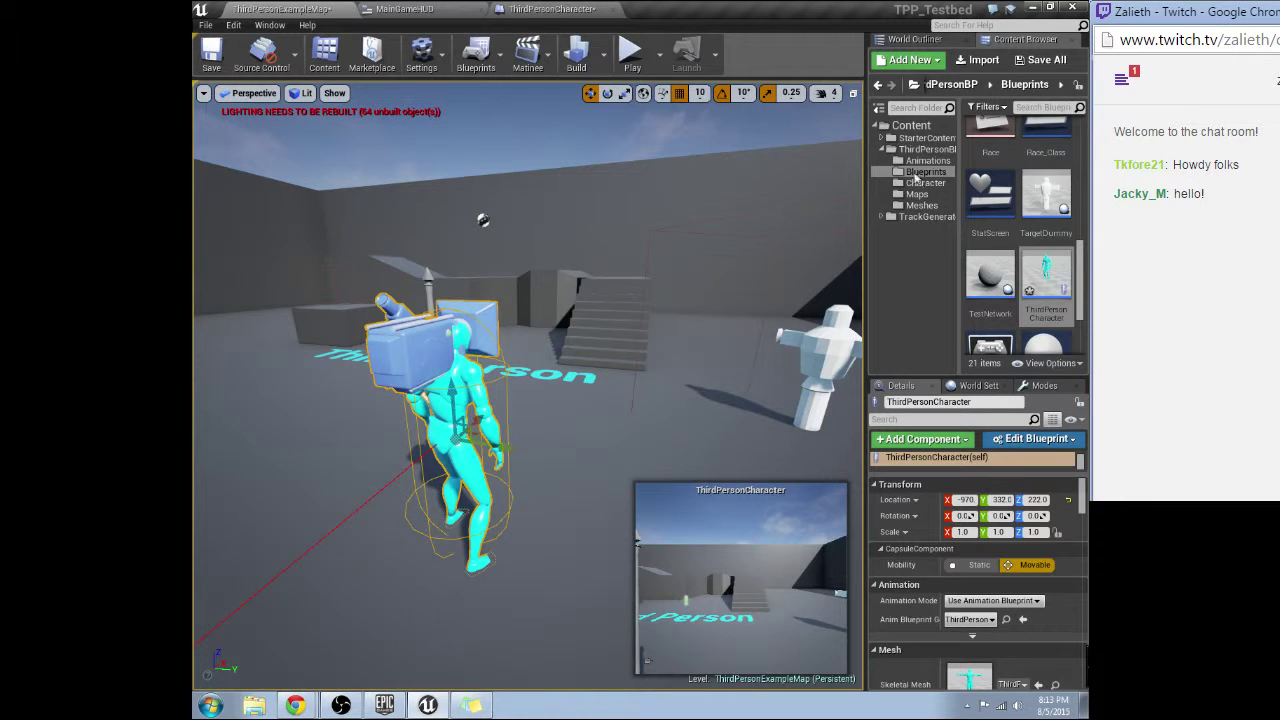
pyautogui.scroll(-1, 1020, 260)
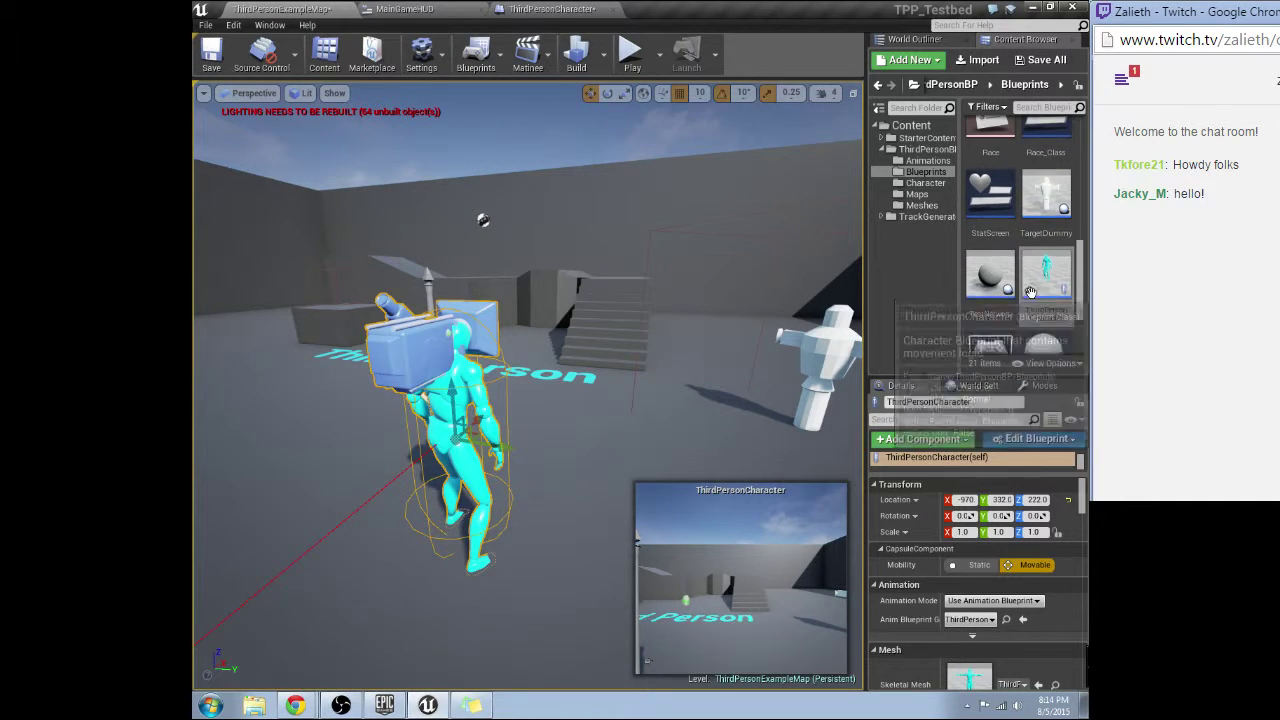
pyautogui.scroll(-1, 1028, 288)
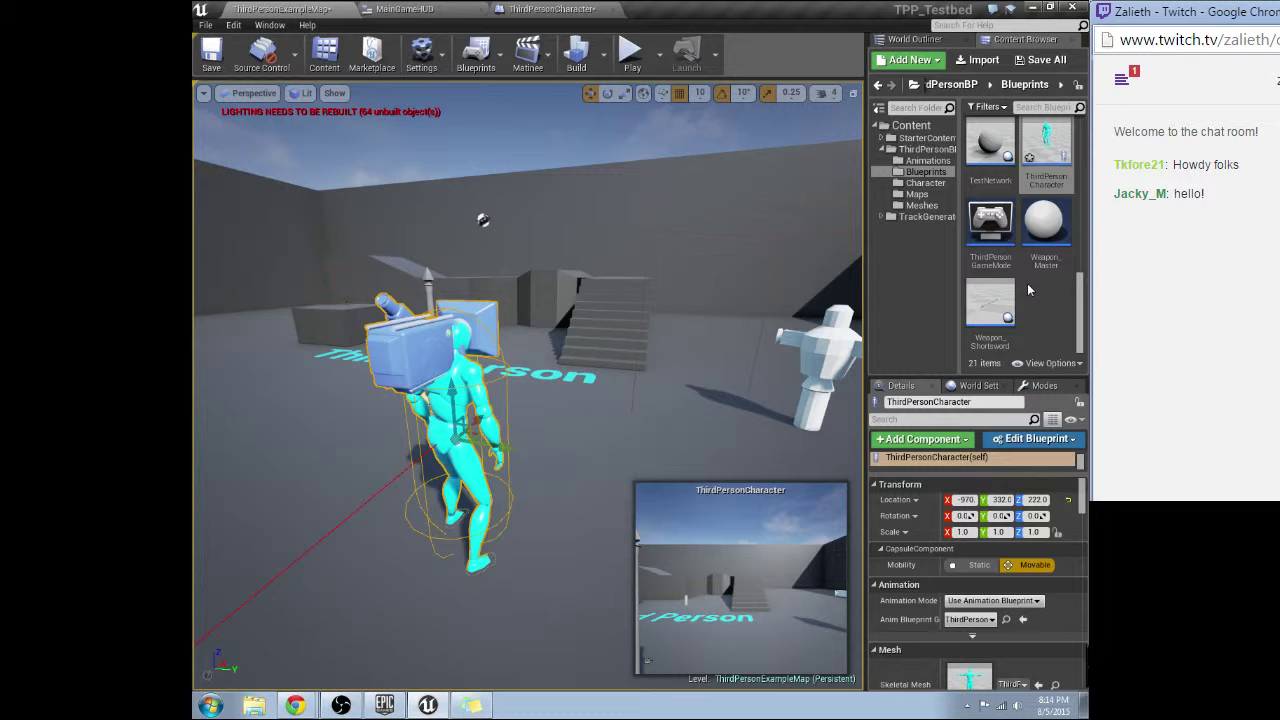
pyautogui.scroll(5, 1028, 290)
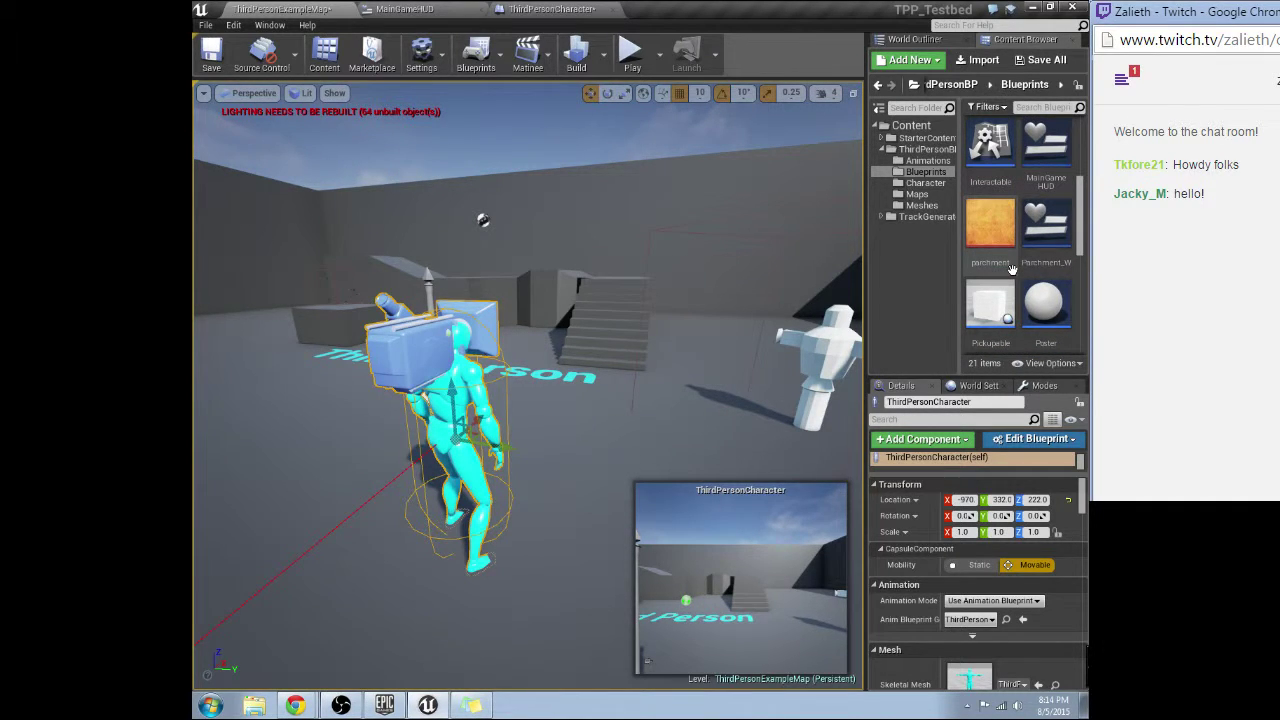
pyautogui.scroll(3, 1010, 260)
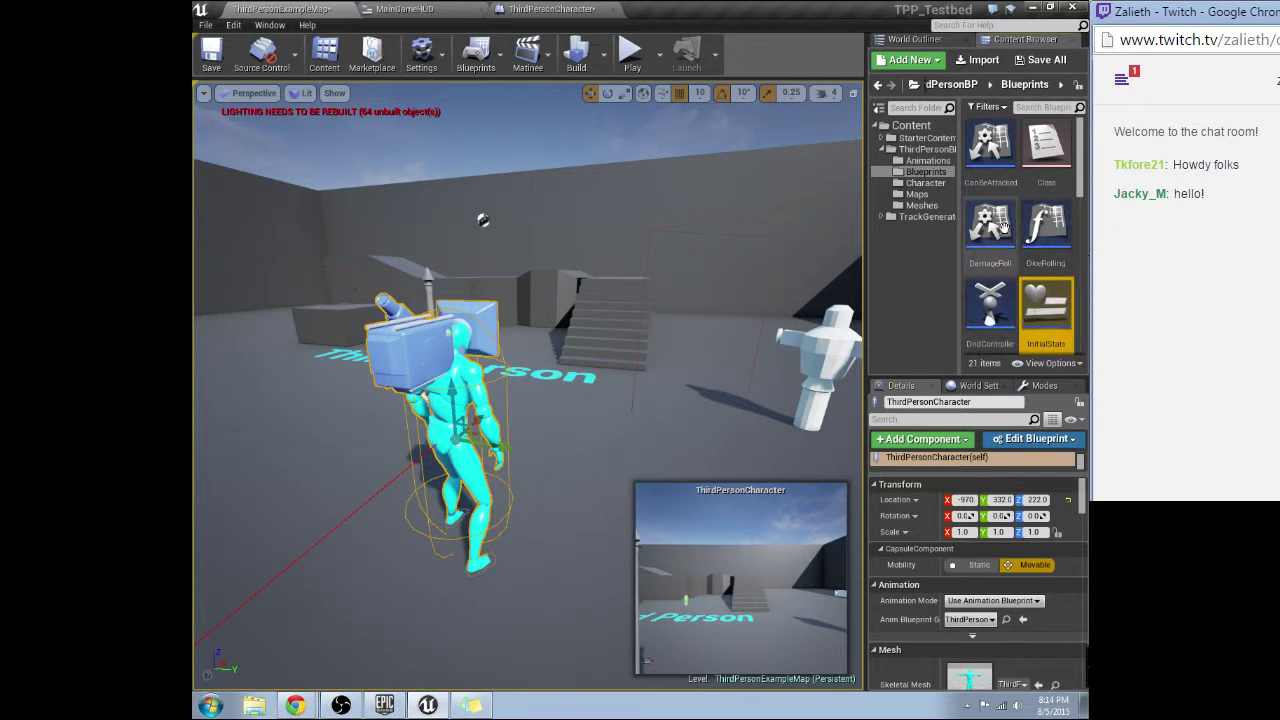
pyautogui.doubleClick(1046, 310)
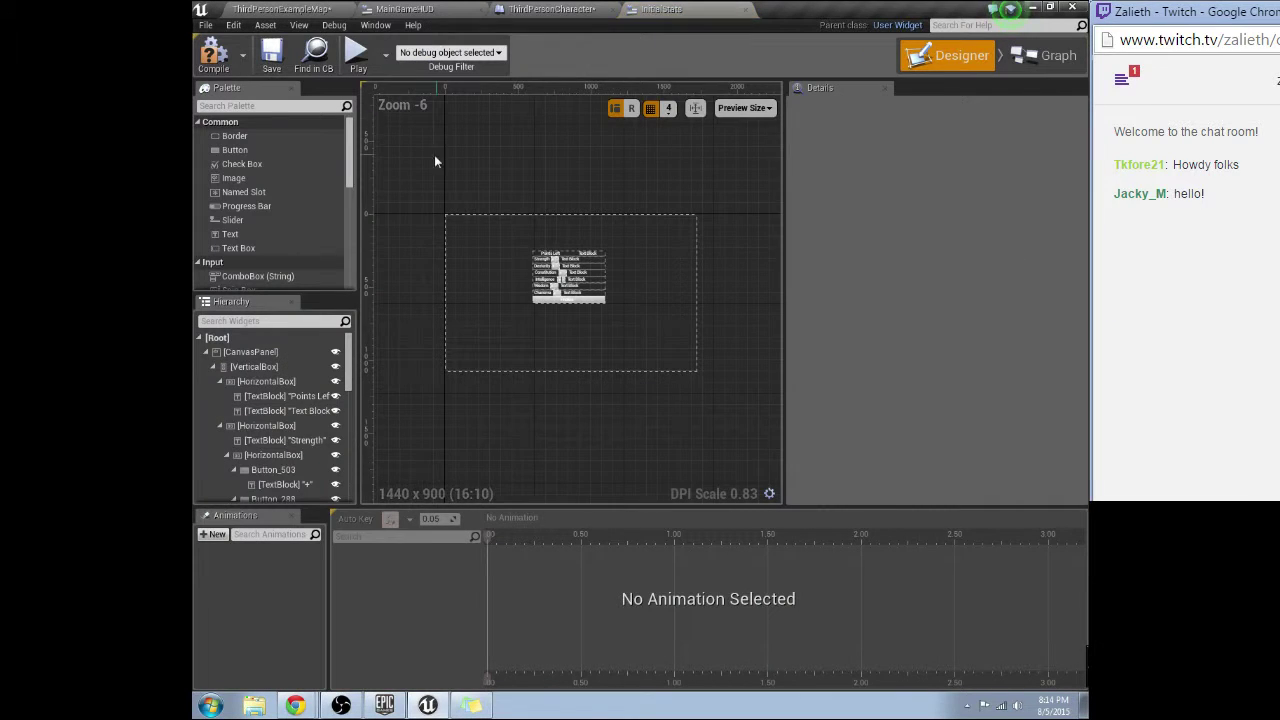
pyautogui.click(1060, 55)
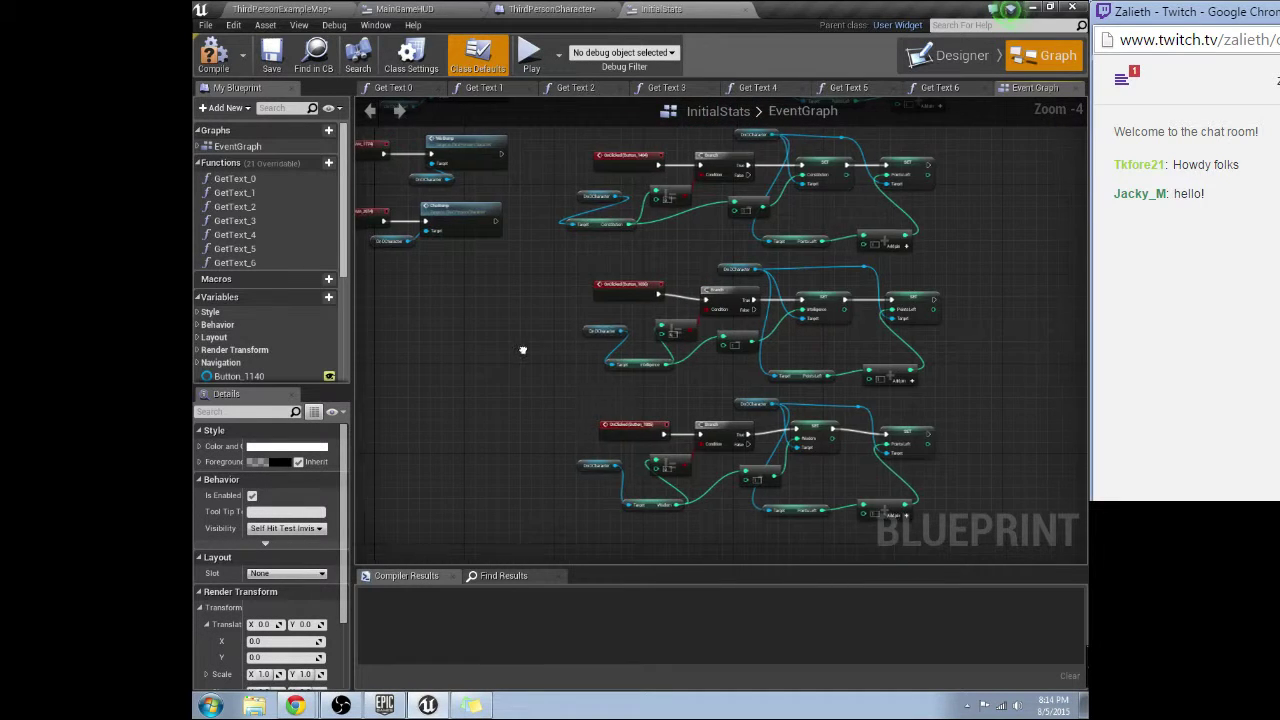
# Move the Can Do Stuff SET node and the Remove from Parent node closer to the Classmod node in the comment box
pyautogui.scroll(-3, 640, 316)
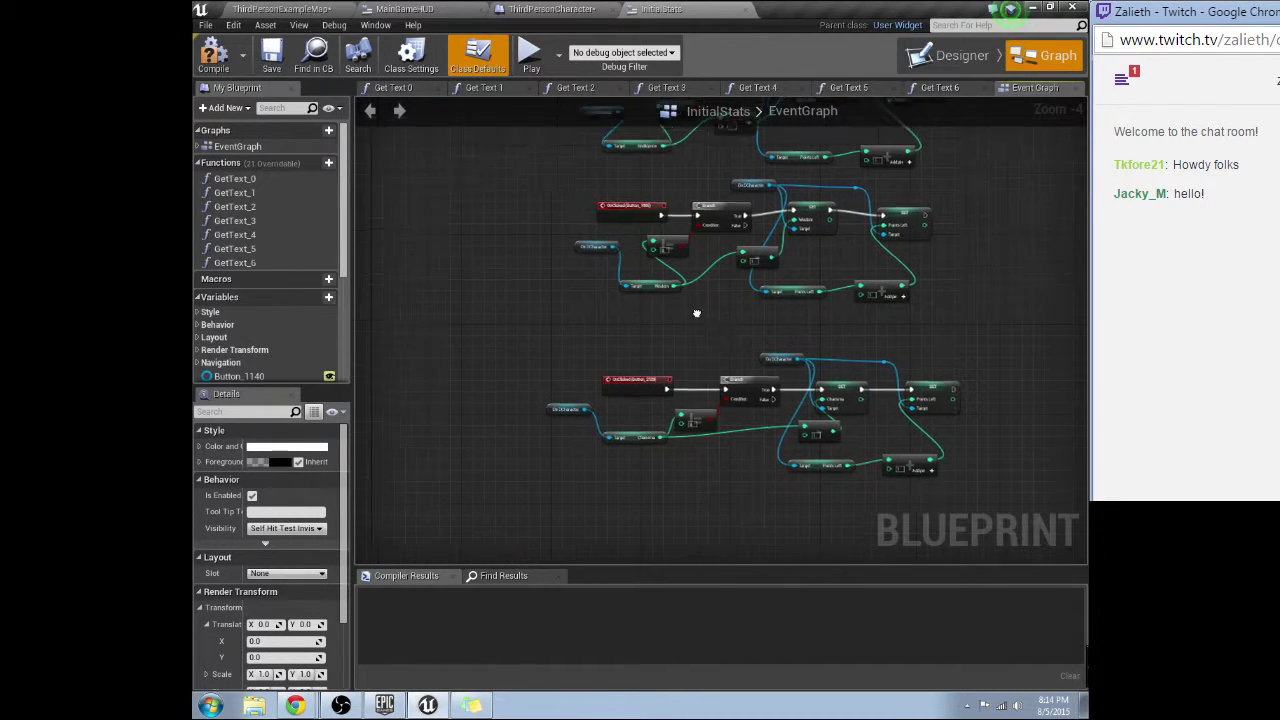
pyautogui.scroll(4, 674, 345)
pyautogui.moveTo(663, 249); pyautogui.dragTo(640, 421, button='right')
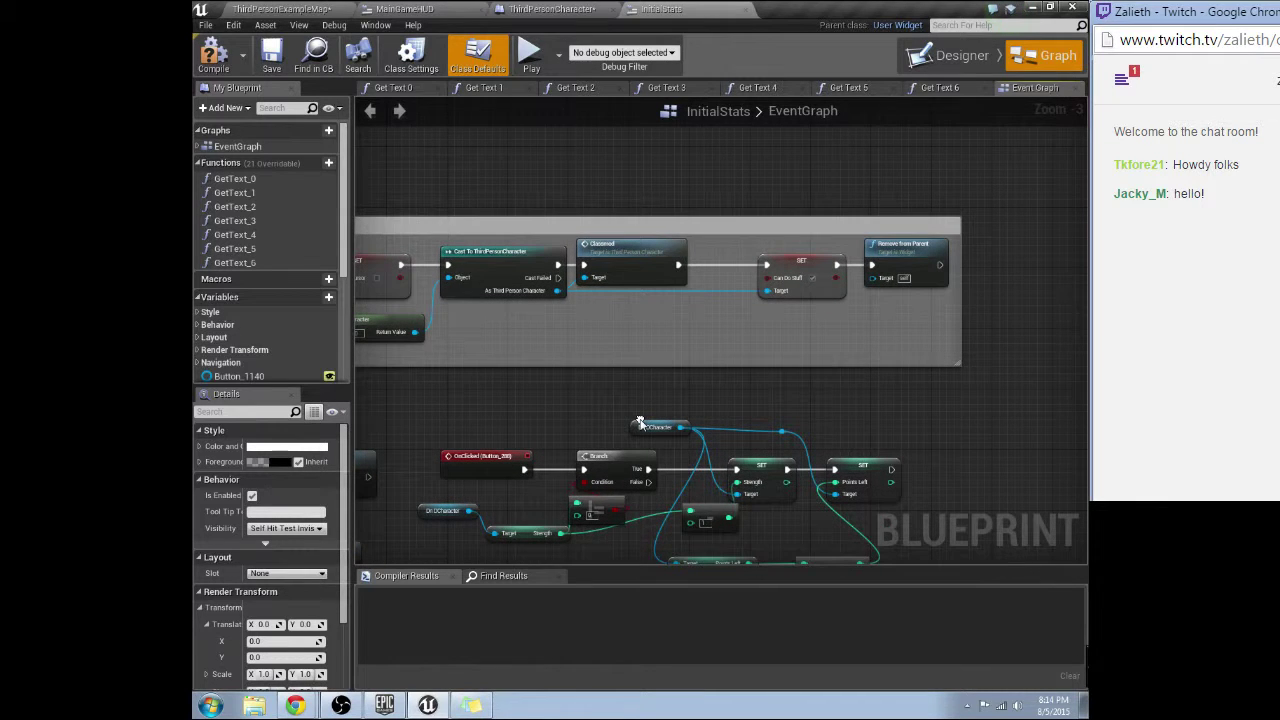
pyautogui.moveTo(746, 371); pyautogui.dragTo(780, 379, button='right')
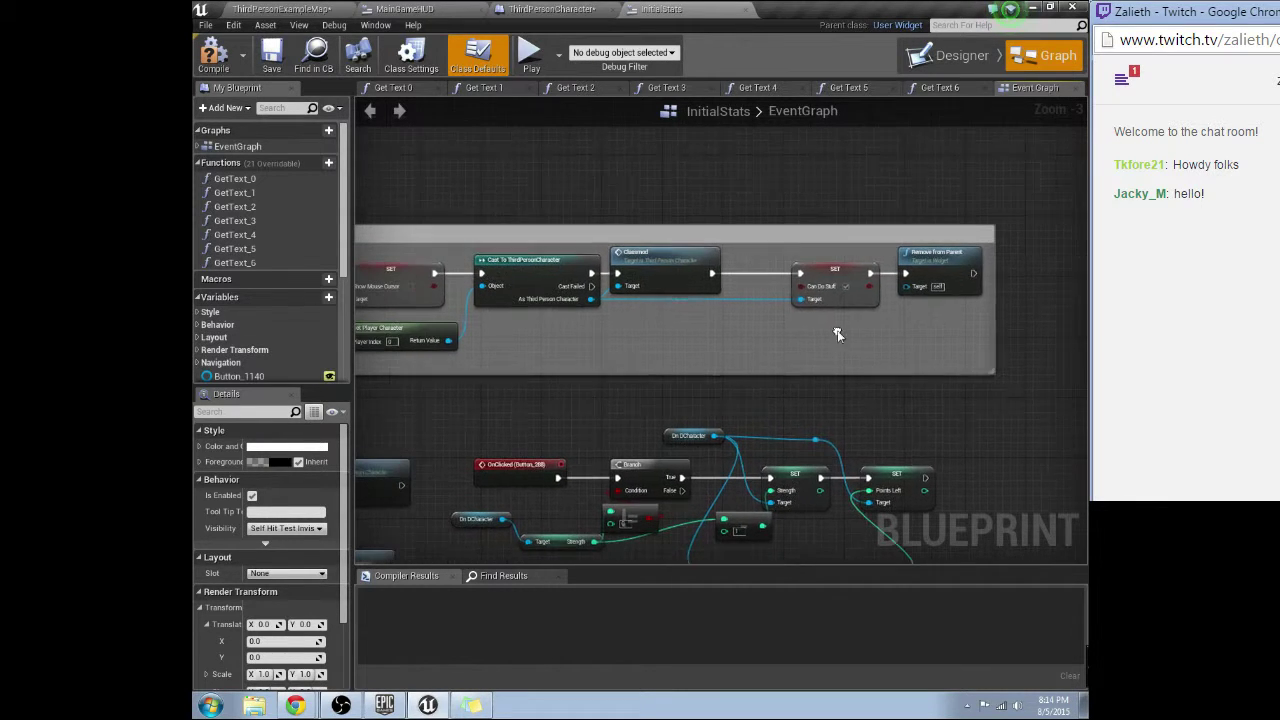
pyautogui.click(808, 281)
pyautogui.moveTo(808, 281); pyautogui.dragTo(793, 279)
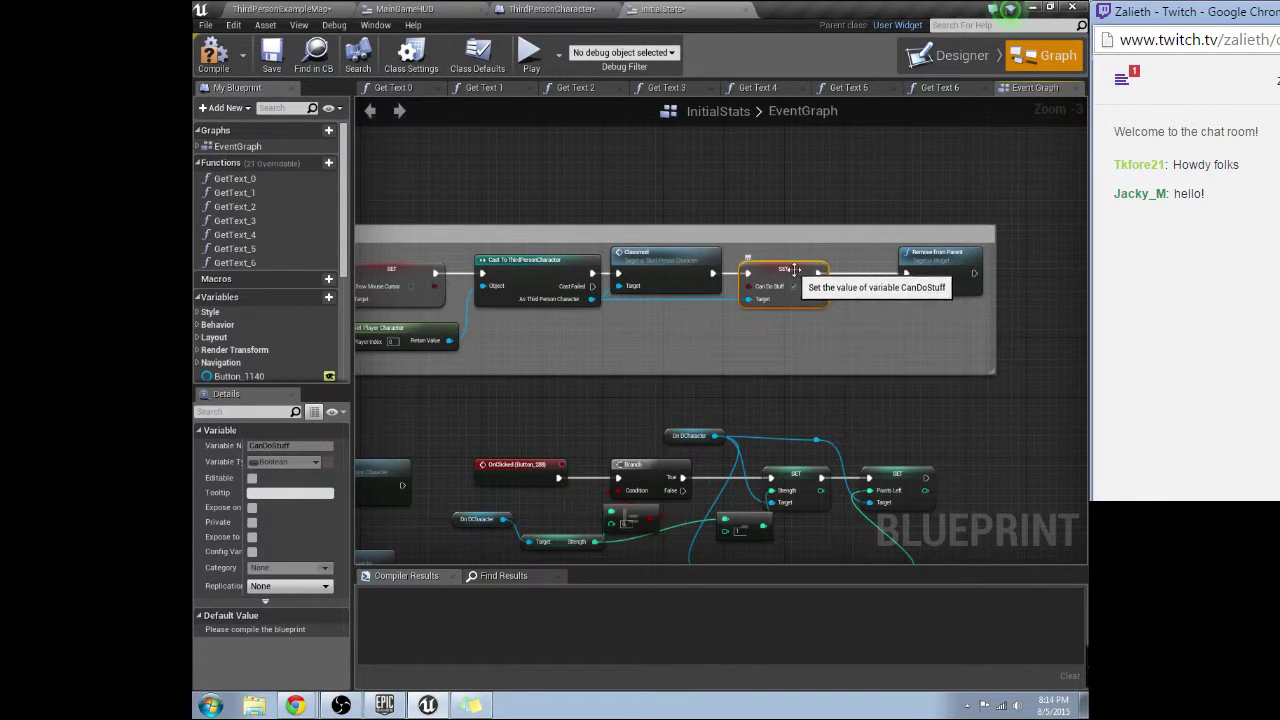
pyautogui.click(888, 265)
# Add a Get Main Game node from the cast node's As Third Person Character output
pyautogui.moveTo(738, 355); pyautogui.dragTo(799, 365, button='right')
pyautogui.moveTo(676, 284); pyautogui.dragTo(741, 312)
pyautogui.write('get game')
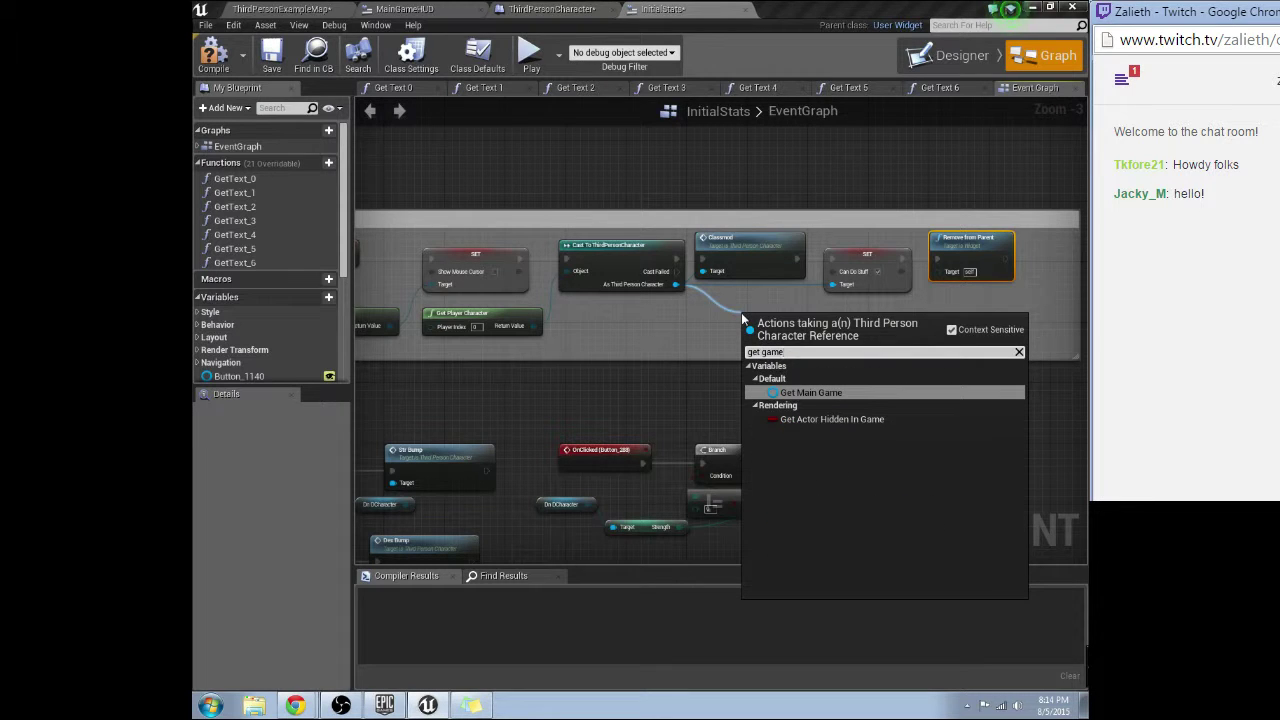
pyautogui.press('Return')
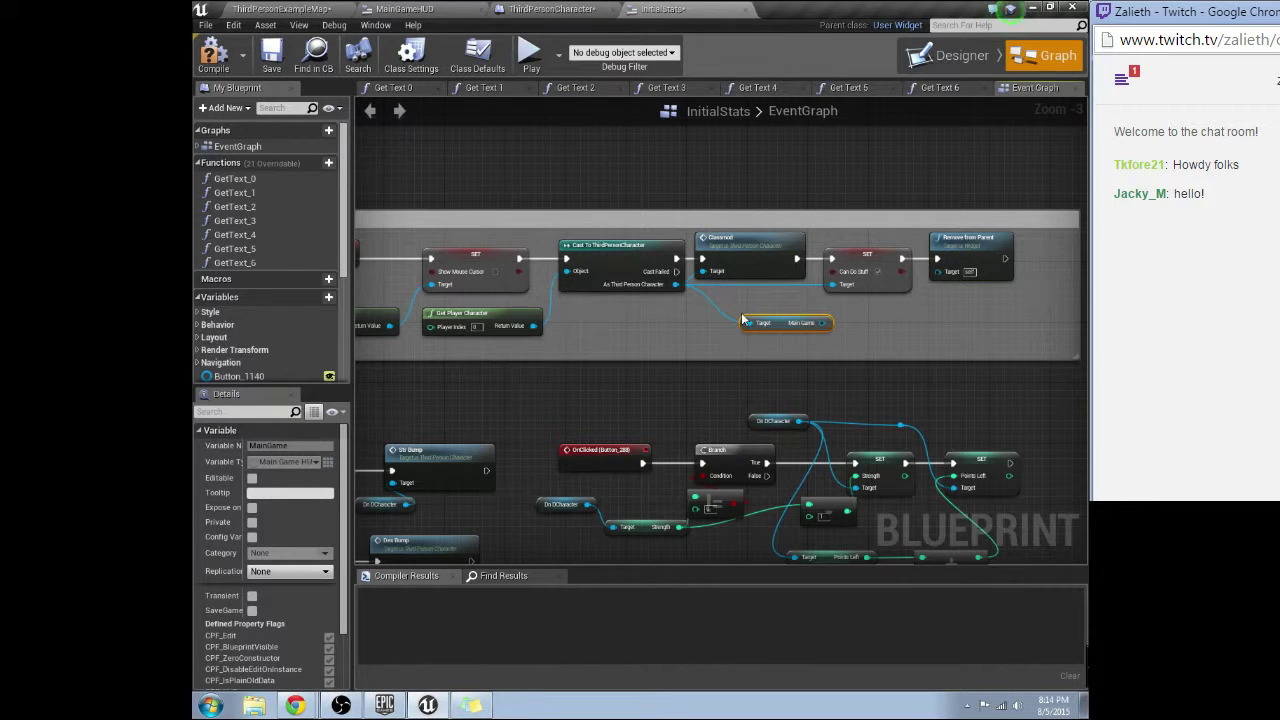
# Add an Add to Viewport node targeting Main Game and connect its execution after Remove from Parent
pyautogui.moveTo(822, 323); pyautogui.dragTo(1002, 301)
pyautogui.write('add to')
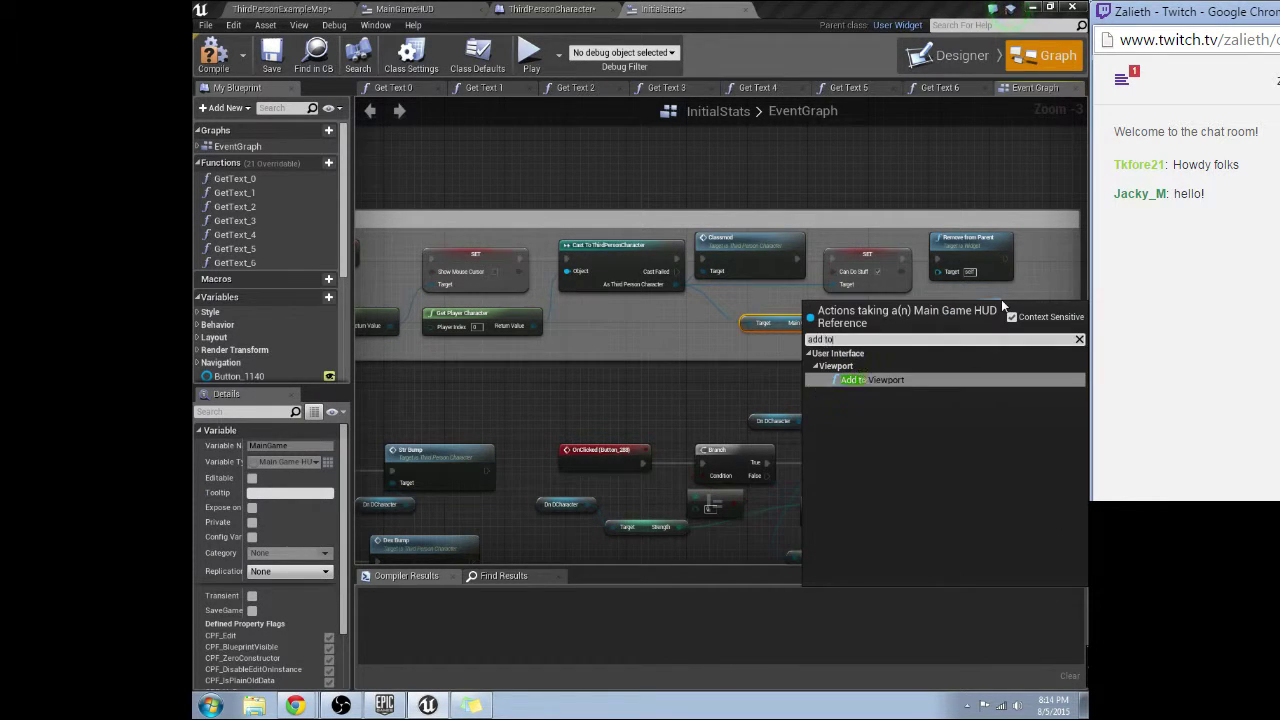
pyautogui.press('Return')
pyautogui.scroll(1, 1003, 305)
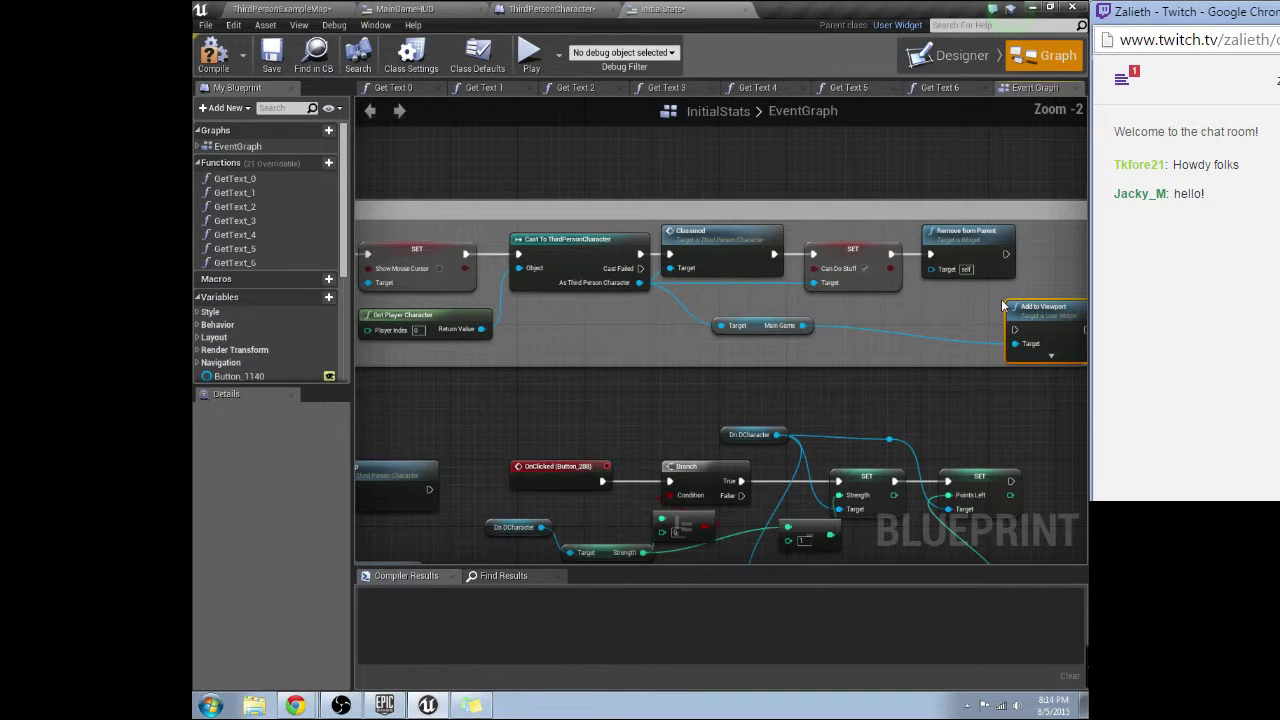
pyautogui.moveTo(1003, 305); pyautogui.dragTo(647, 337, button='right')
pyautogui.moveTo(667, 344); pyautogui.dragTo(652, 286)
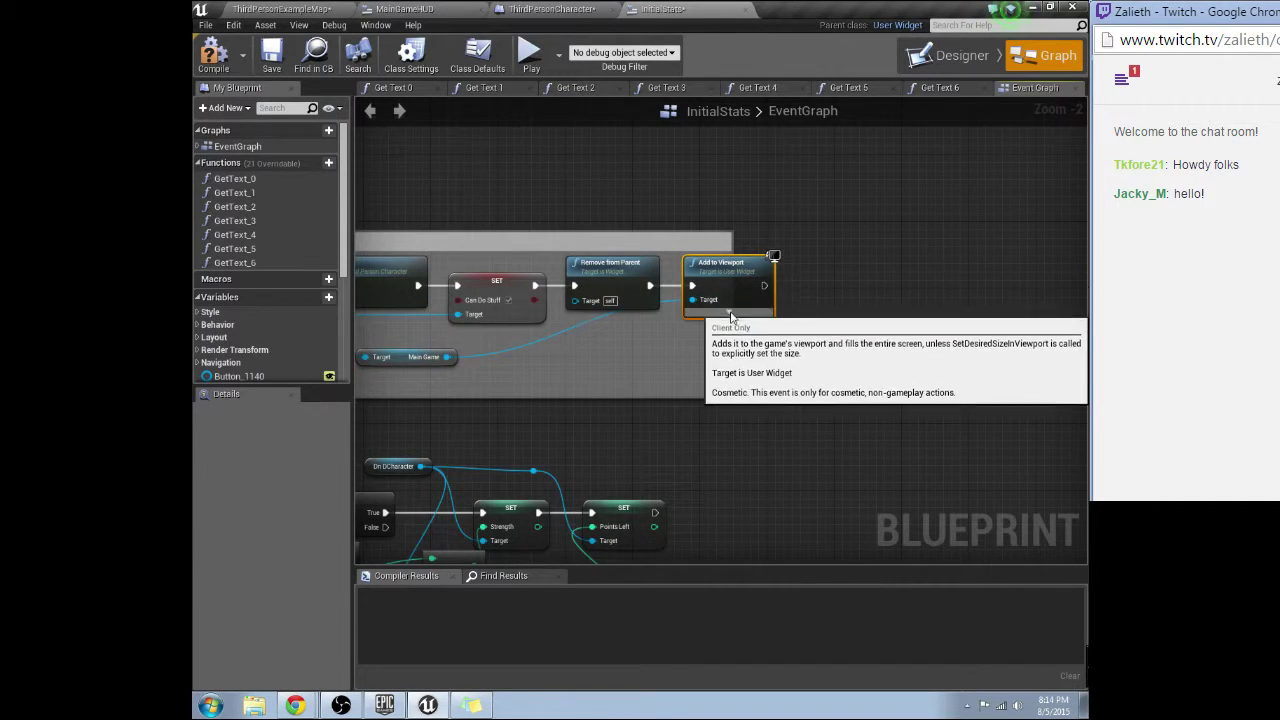
pyautogui.click(728, 311)
# Reposition the Main Game getter beneath the Can Do Stuff SET node and compile the InitialStats blueprint
pyautogui.moveTo(676, 325); pyautogui.dragTo(774, 334, button='right')
pyautogui.scroll(-1, 821, 321)
pyautogui.moveTo(667, 320); pyautogui.dragTo(691, 308)
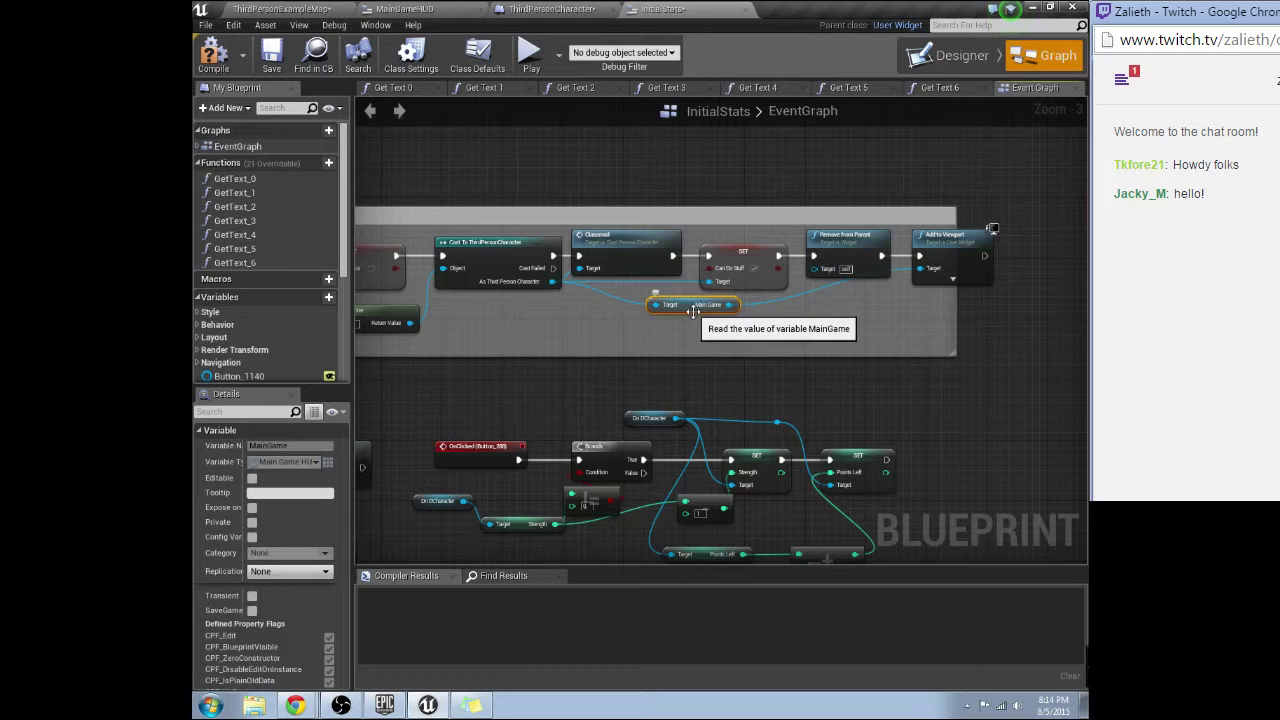
pyautogui.click(213, 55)
# Play the example map through character finalization, check the main HUD at different viewport widths, and stop the session
pyautogui.click(282, 8)
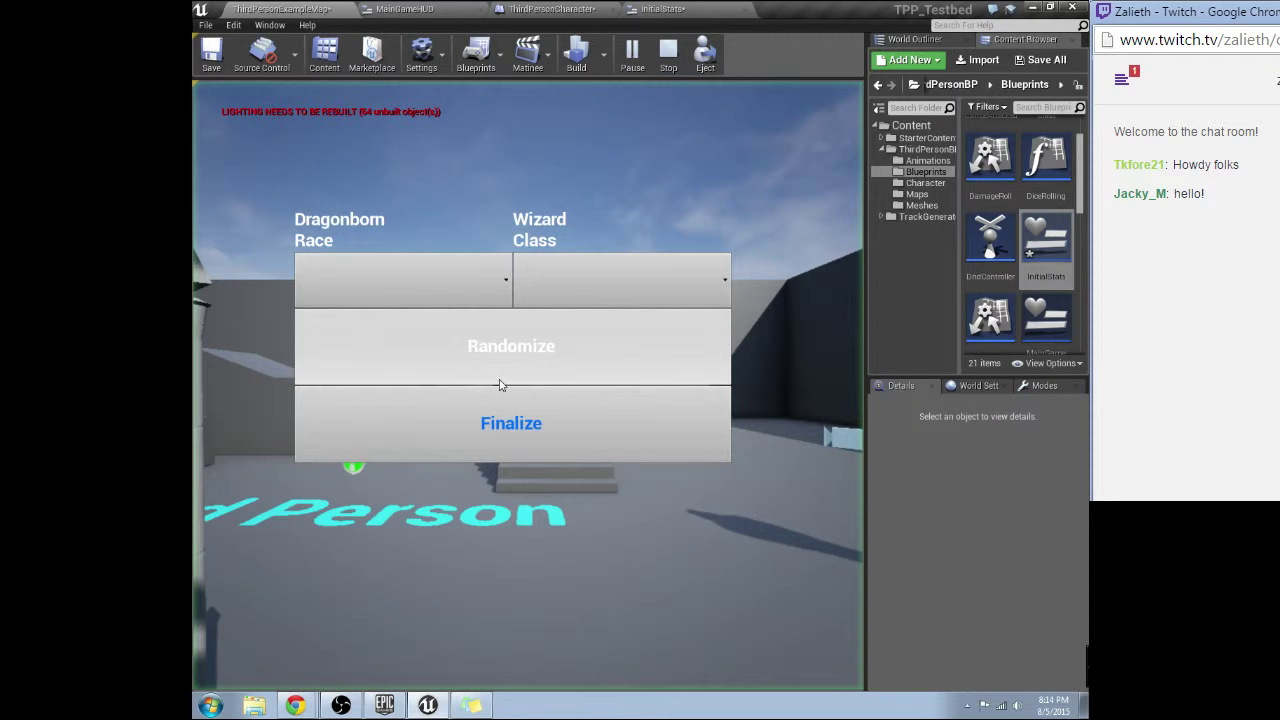
pyautogui.click(500, 388)
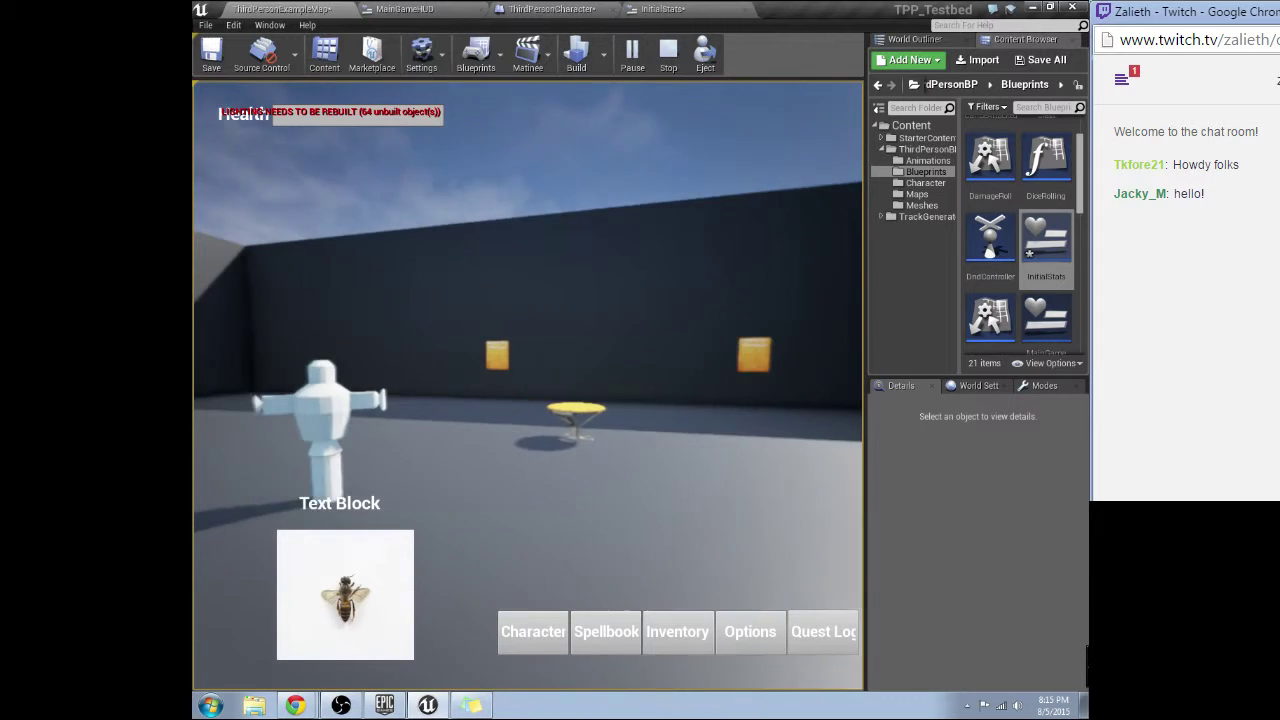
pyautogui.hotkey('alt', 'Tab')
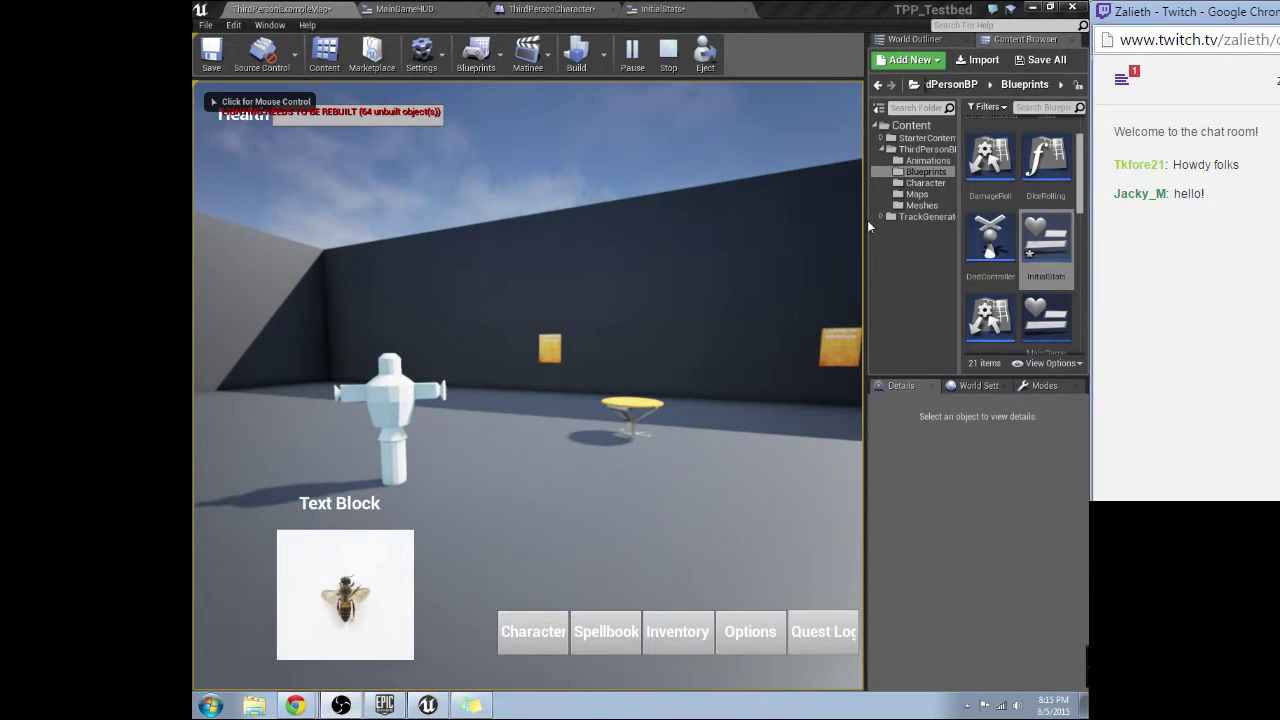
pyautogui.moveTo(864, 220); pyautogui.dragTo(1080, 212)
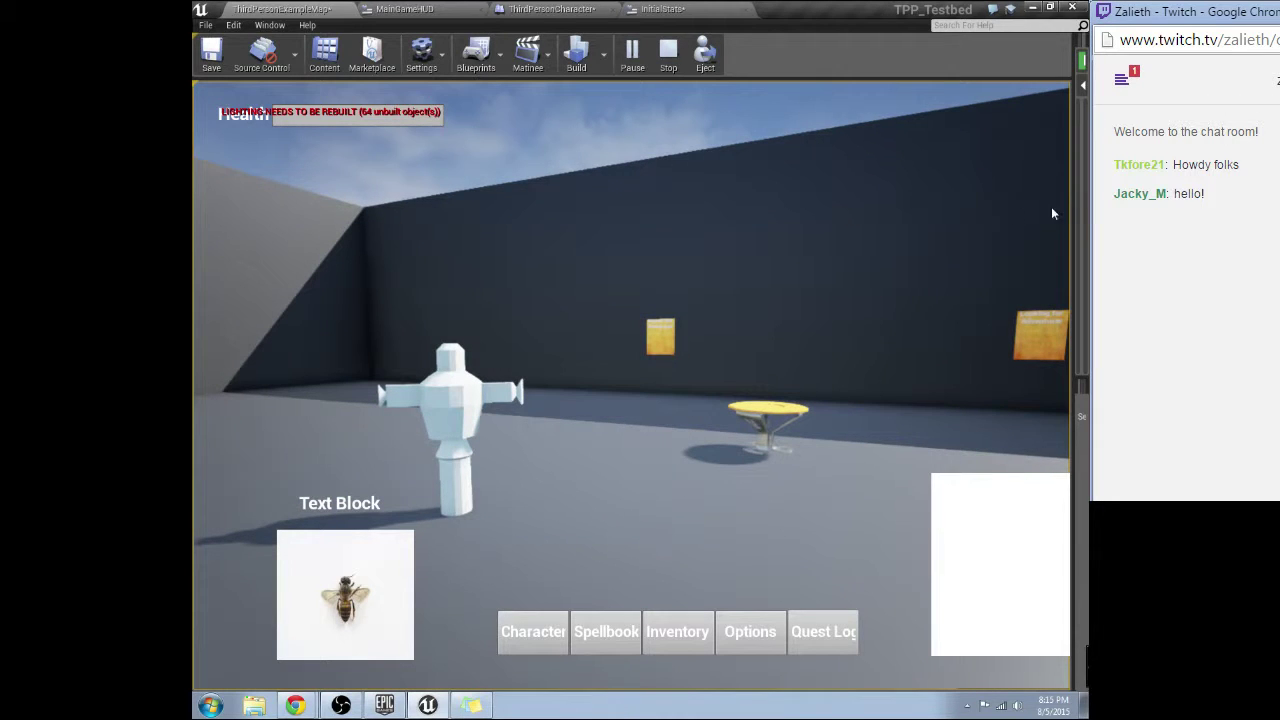
pyautogui.moveTo(1074, 209); pyautogui.dragTo(822, 255)
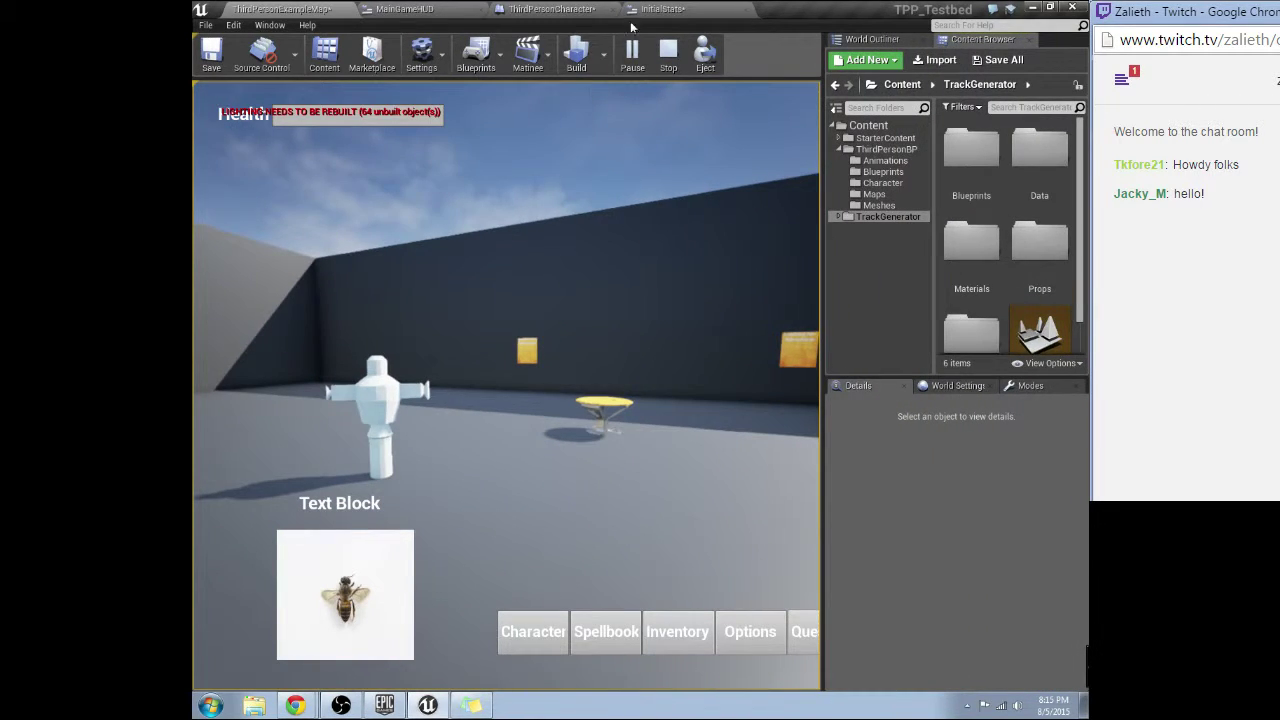
pyautogui.press('Escape')
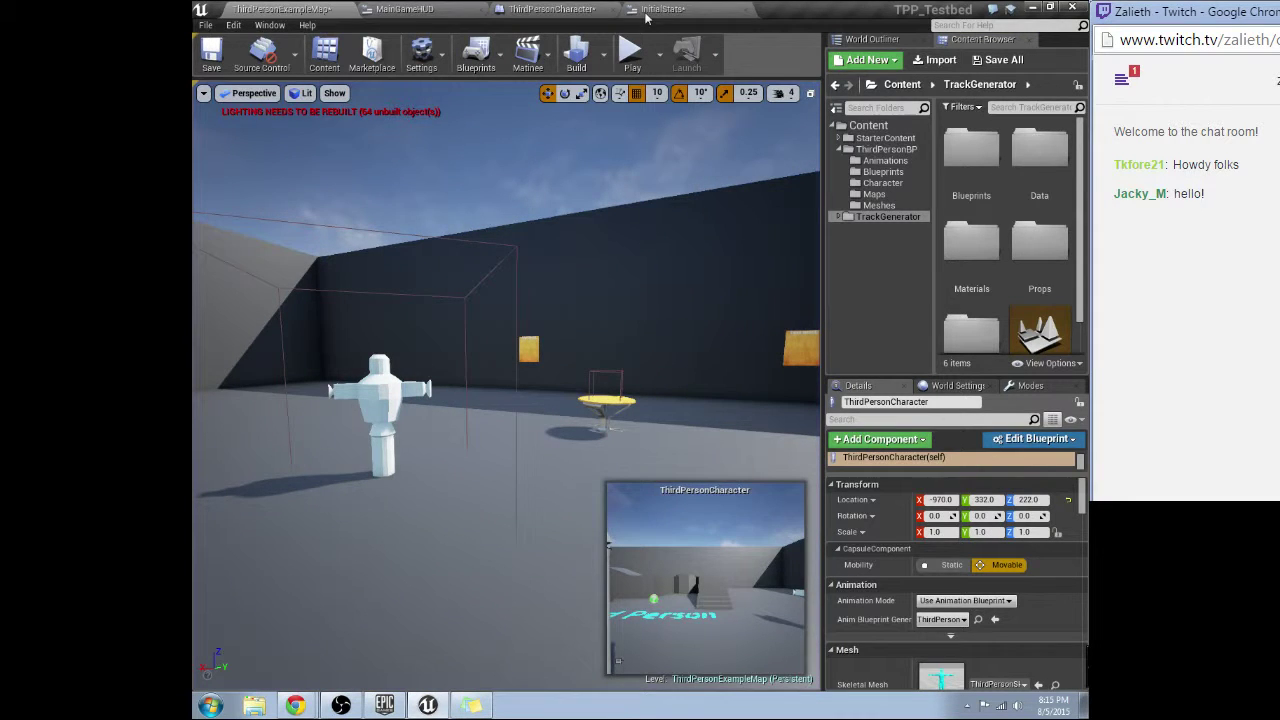
# Set the MainGameHUD designer's preview size to Generic 14-15.6" Notebook
pyautogui.click(551, 9)
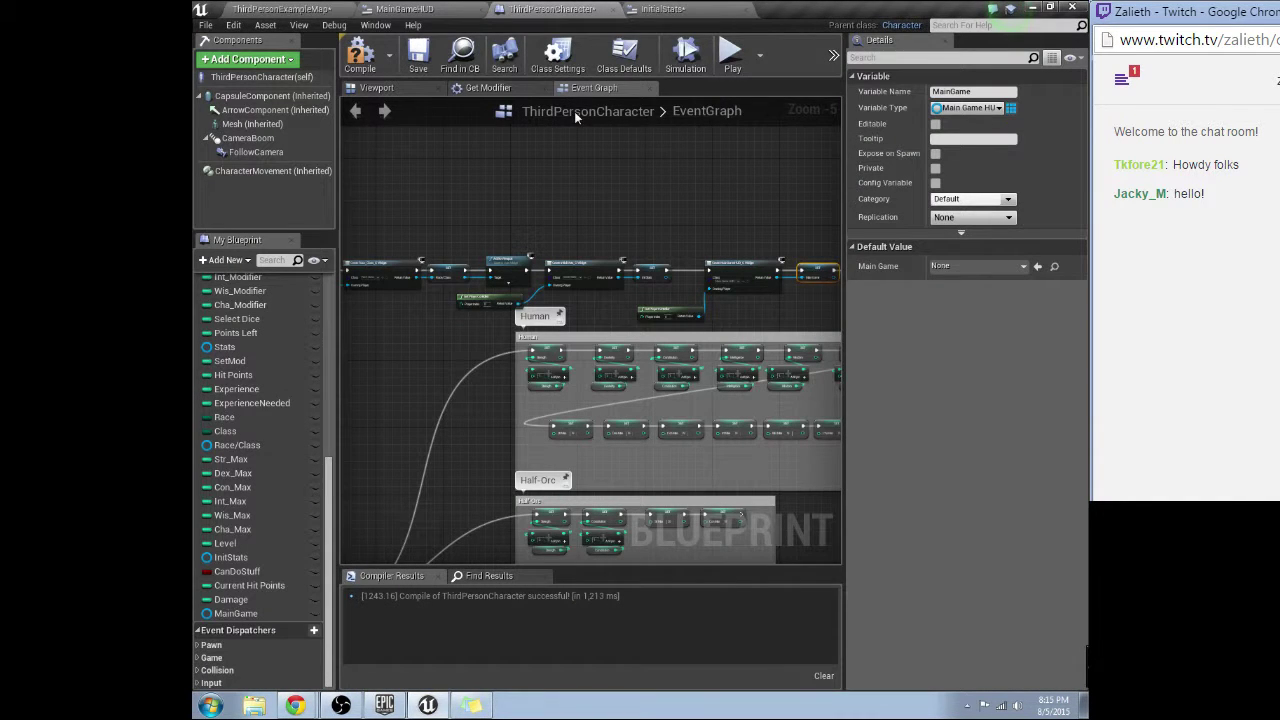
pyautogui.click(420, 10)
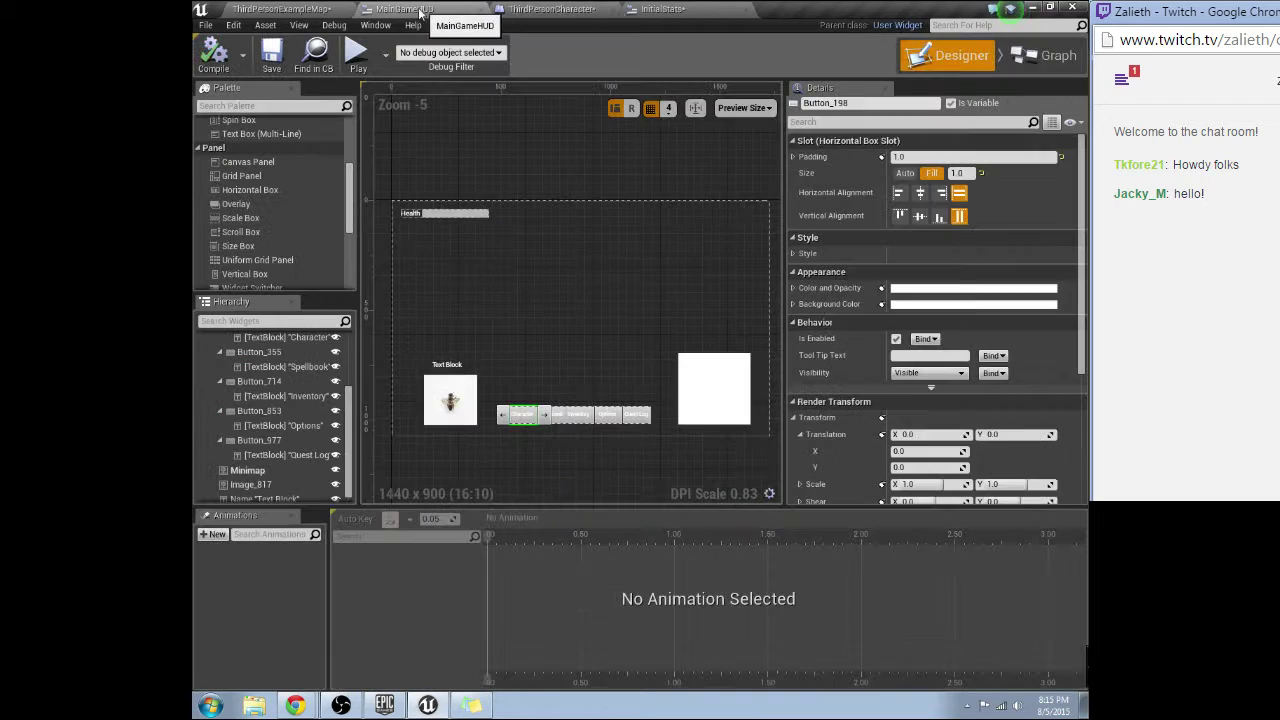
pyautogui.click(744, 107)
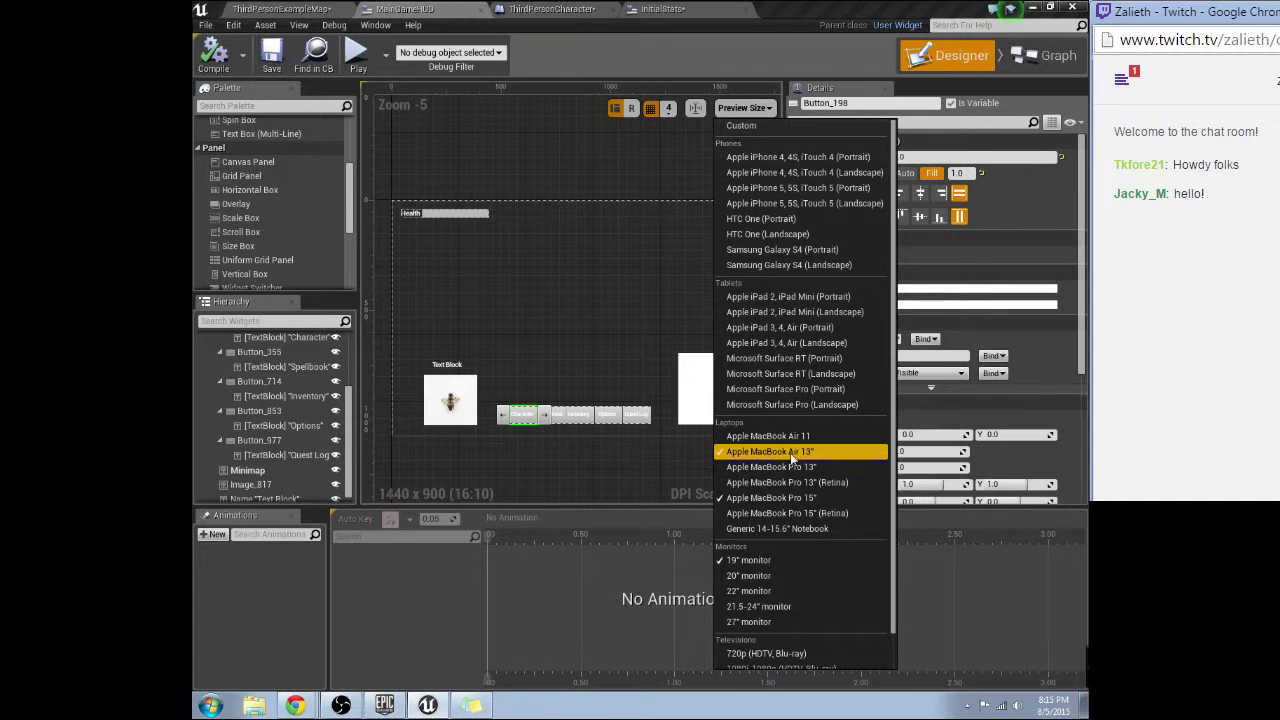
pyautogui.click(783, 528)
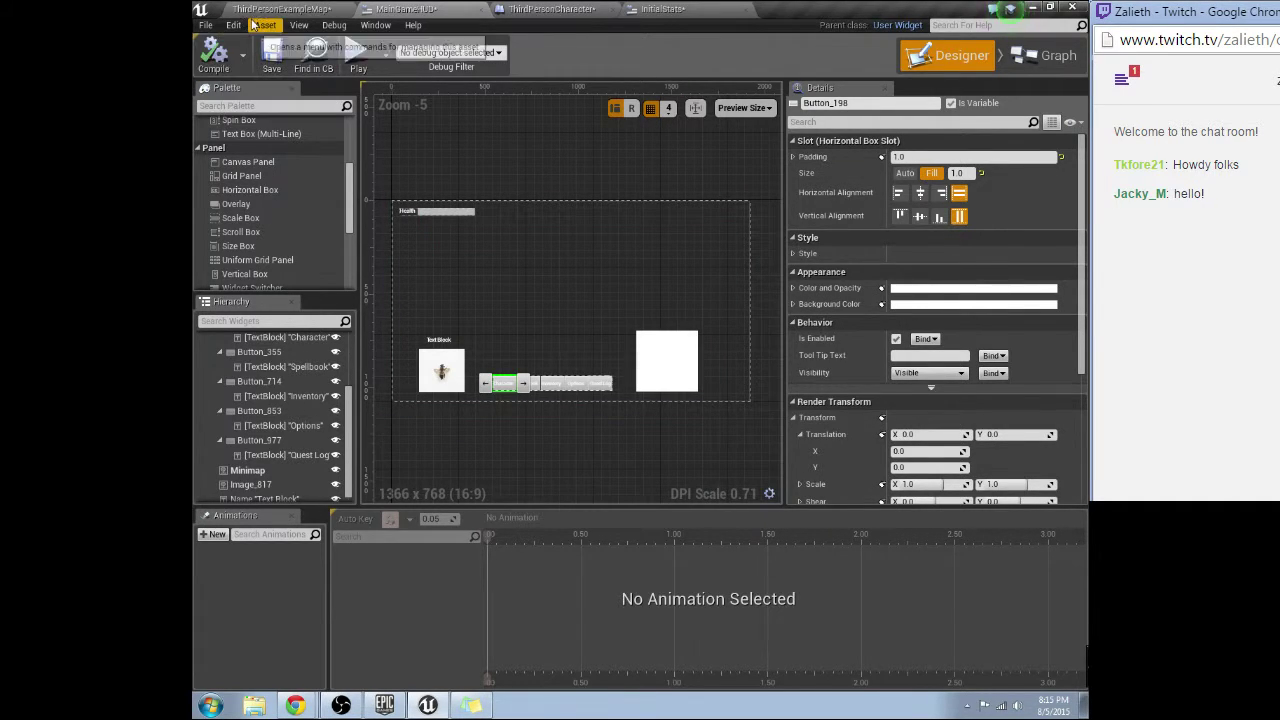
# Play the example map again, finalize the race, class and stats screens to check the HUD, and stop the session
pyautogui.click(280, 8)
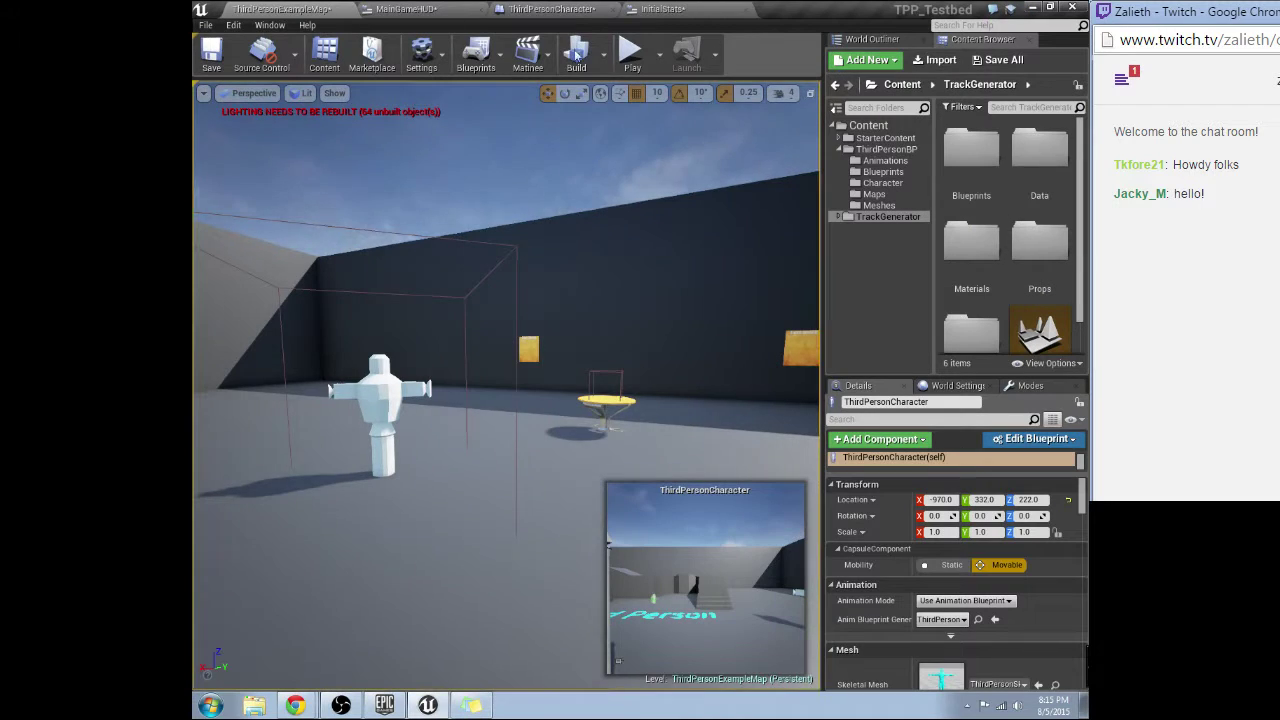
pyautogui.click(640, 55)
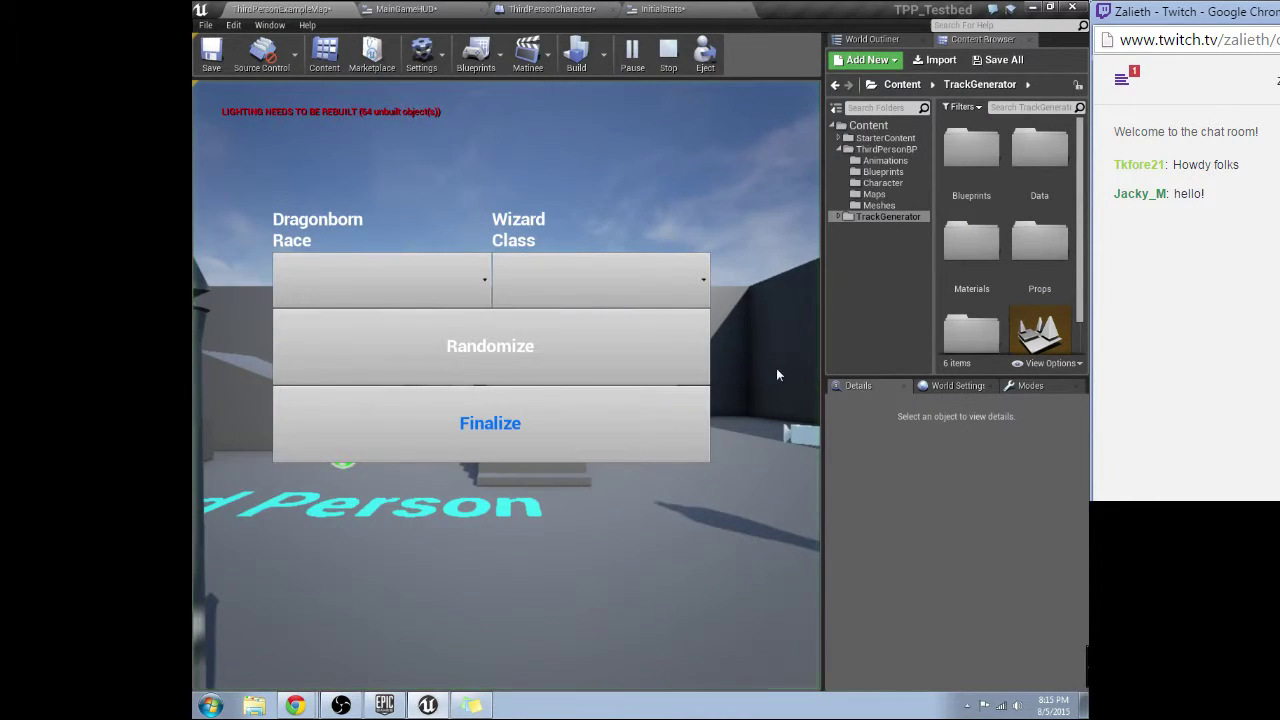
pyautogui.click(601, 430)
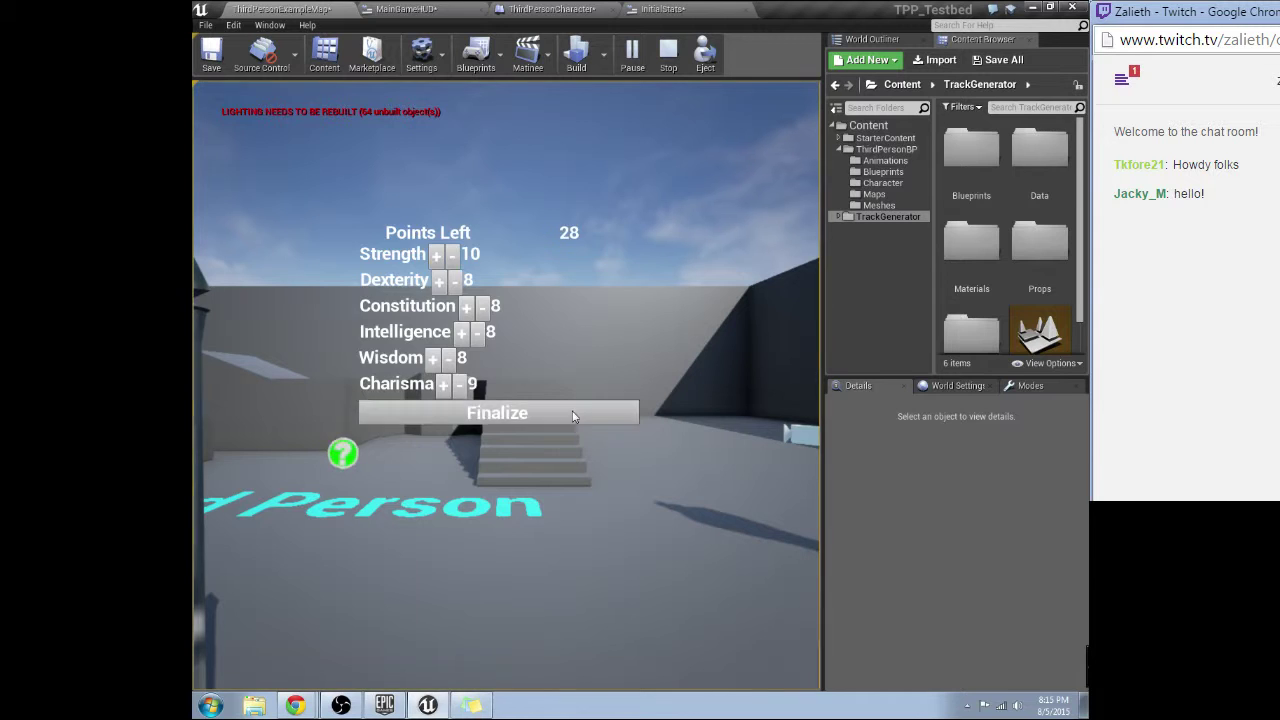
pyautogui.click(573, 416)
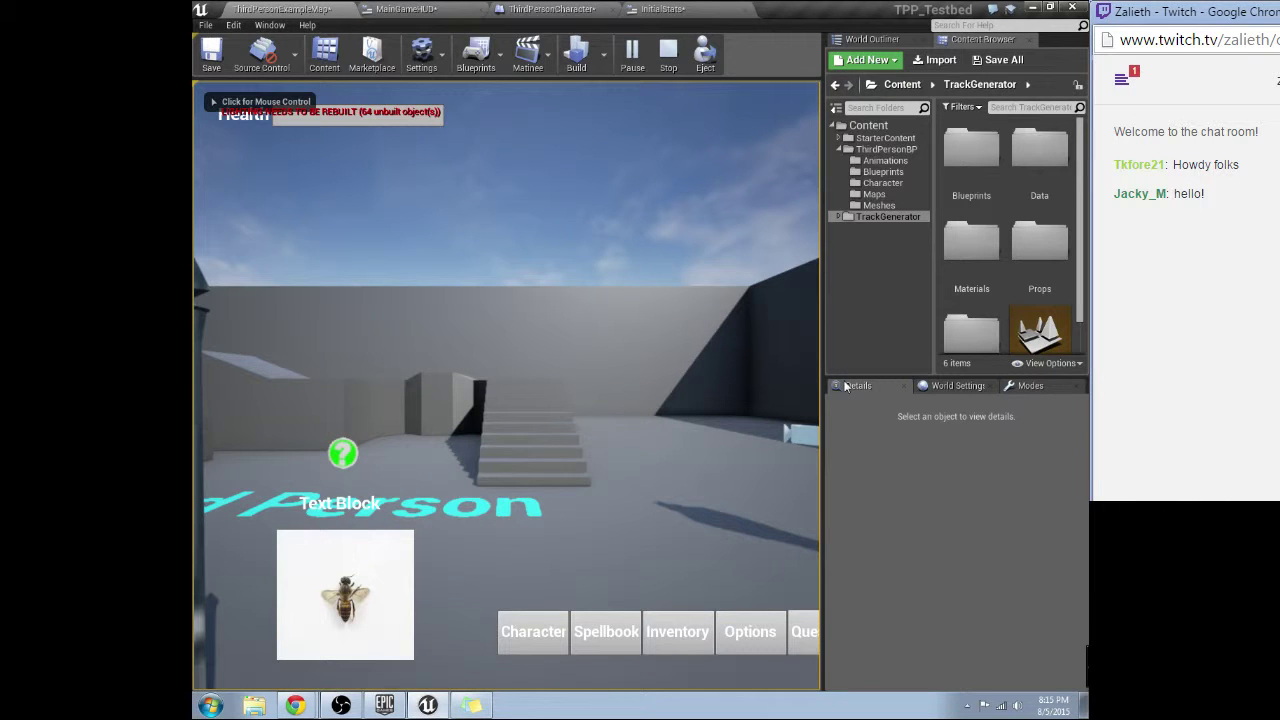
pyautogui.click(668, 55)
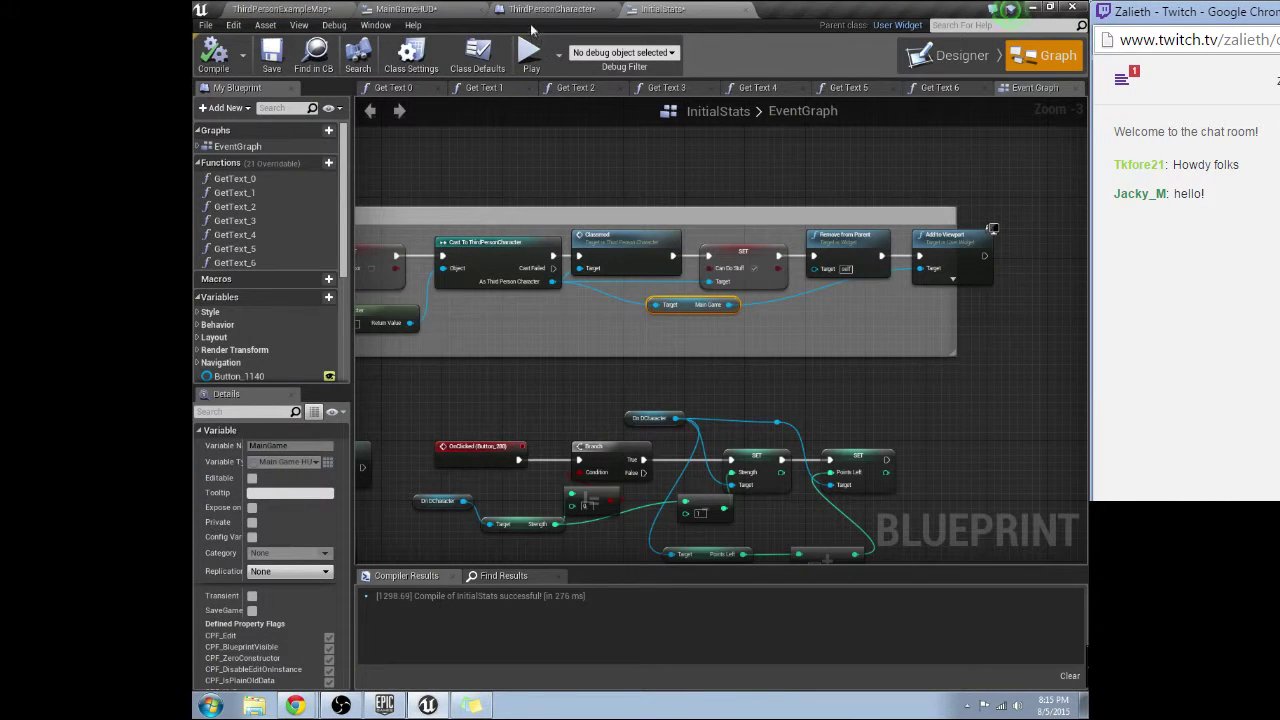
pyautogui.click(552, 9)
pyautogui.click(405, 9)
pyautogui.click(300, 9)
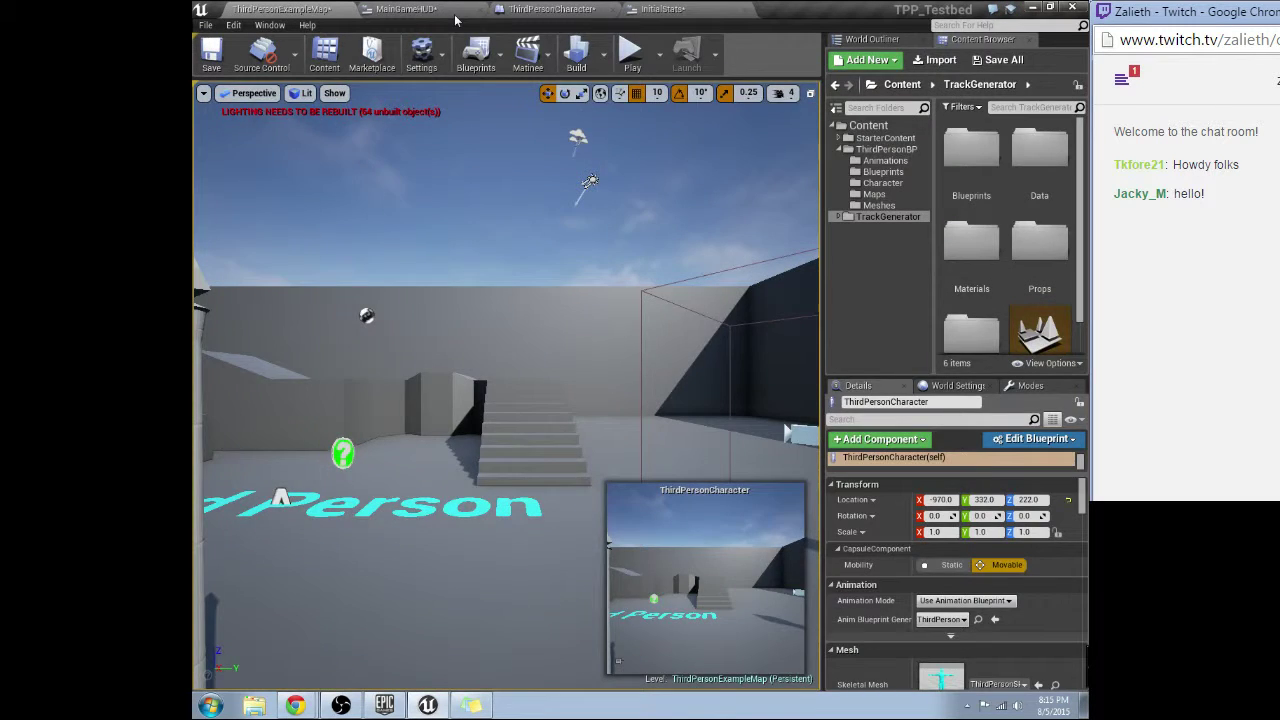
# In the MainGameHUD designer, review the canvas panel's behavior settings and anchor the bee image to the canvas's bottom-left corner
pyautogui.click(405, 9)
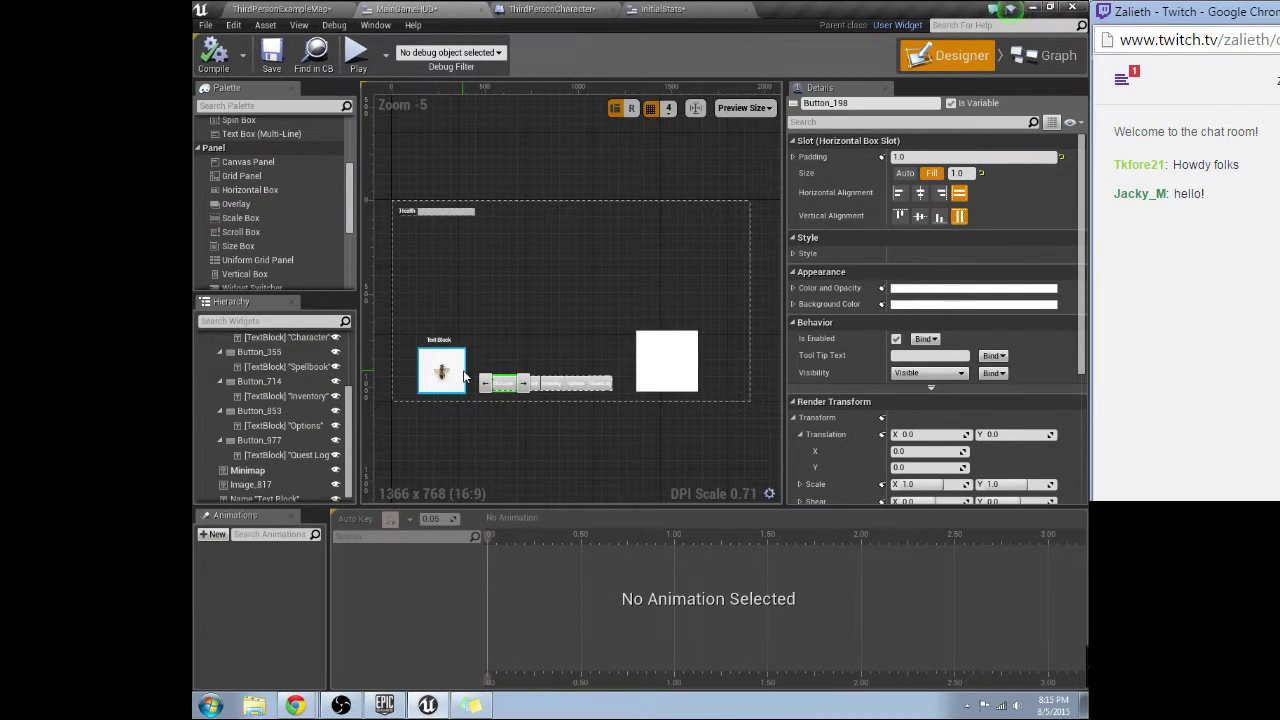
pyautogui.scroll(1, 463, 376)
pyautogui.scroll(4, 270, 380)
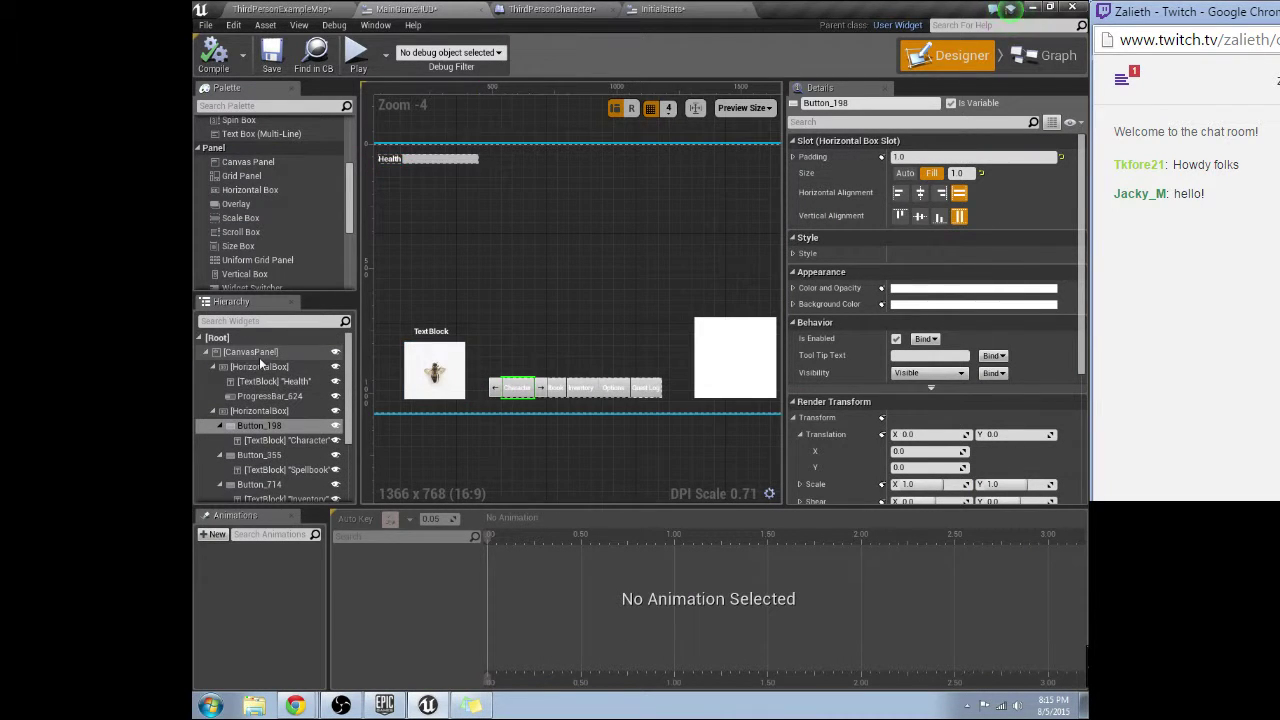
pyautogui.click(260, 355)
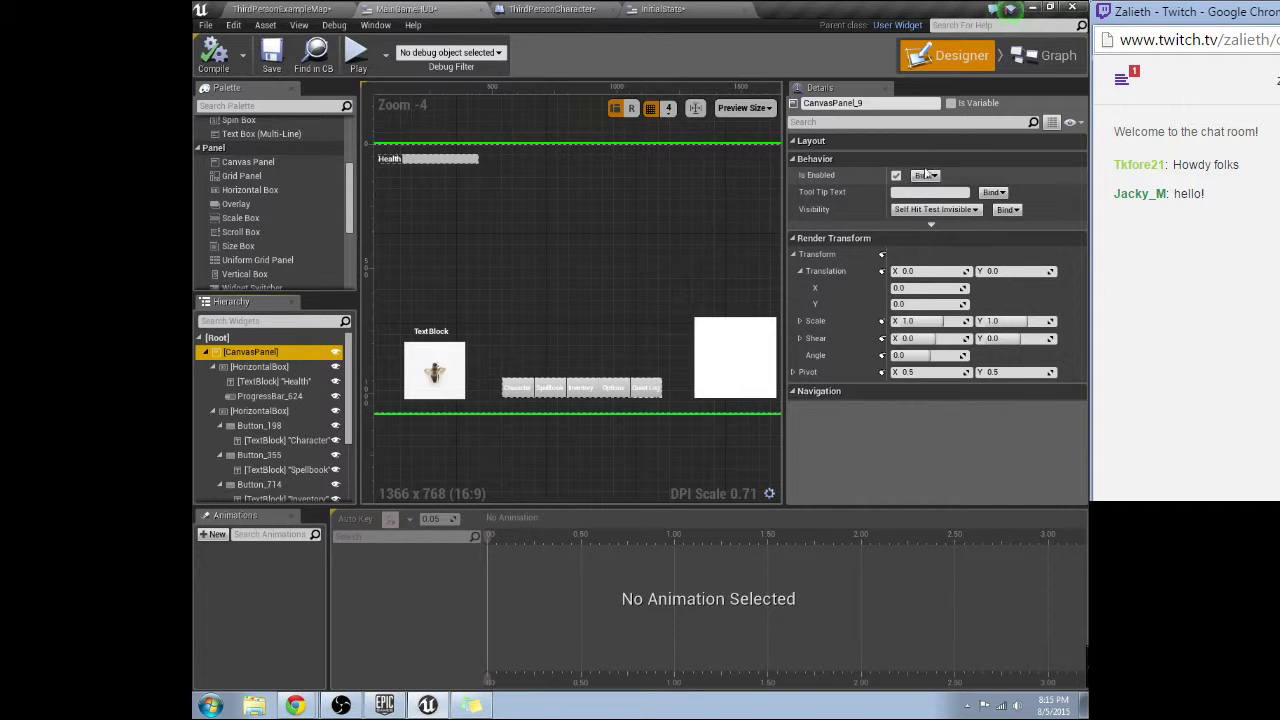
pyautogui.click(932, 222)
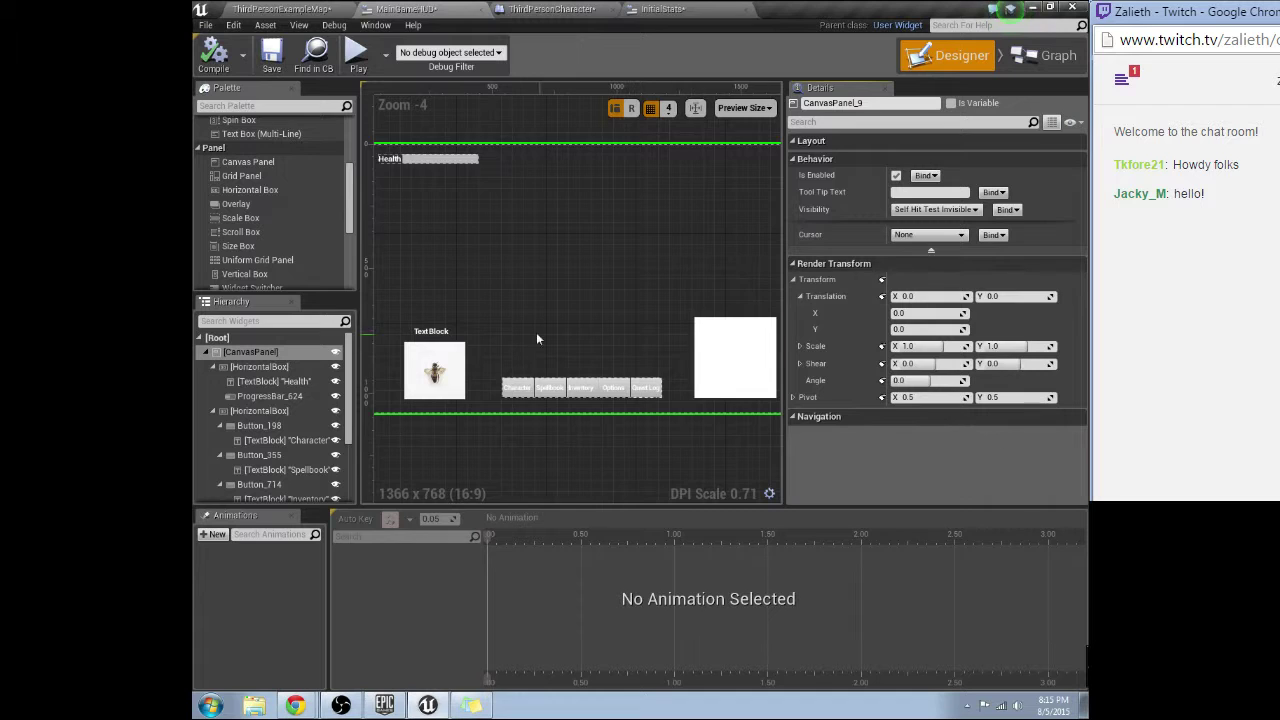
pyautogui.click(433, 352)
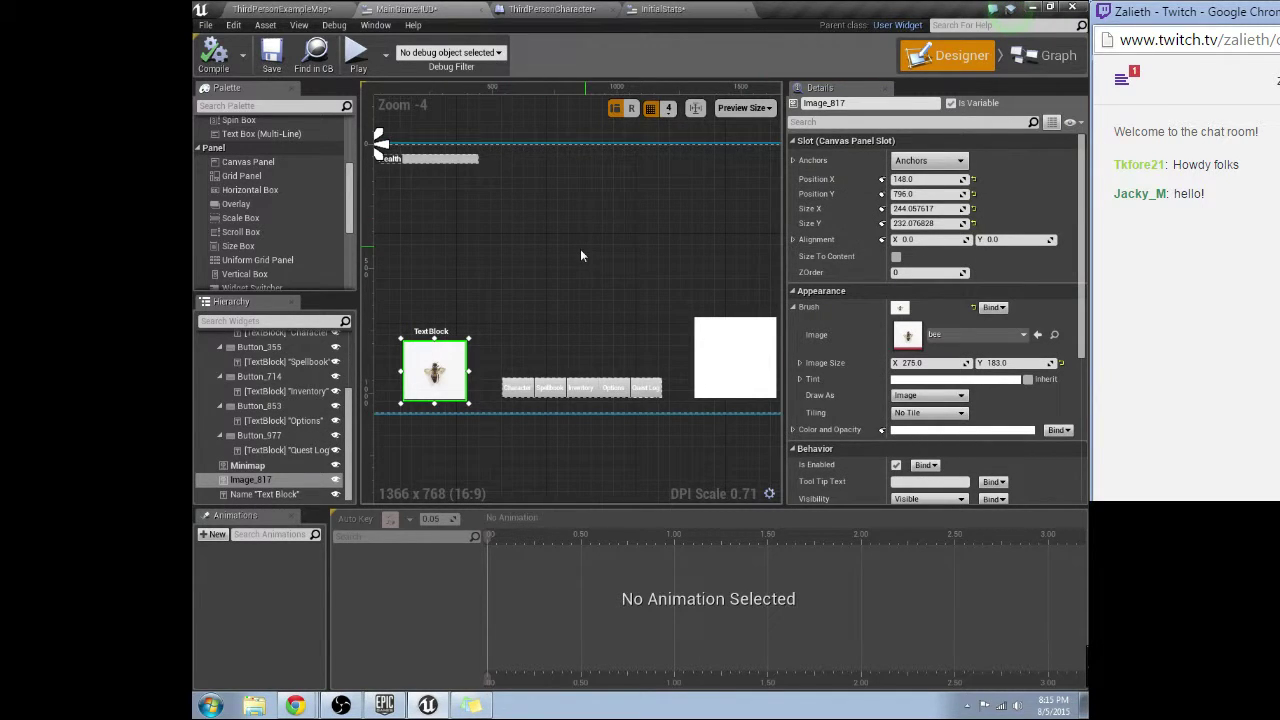
pyautogui.click(929, 160)
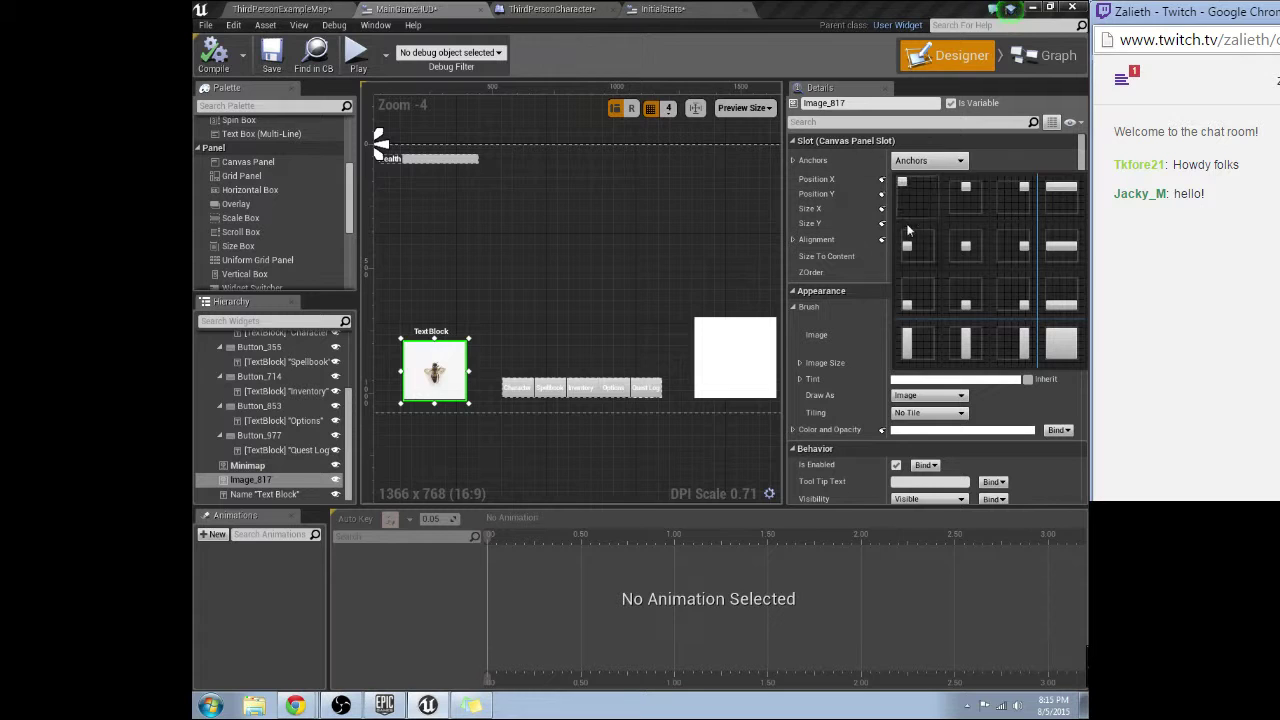
pyautogui.click(918, 296)
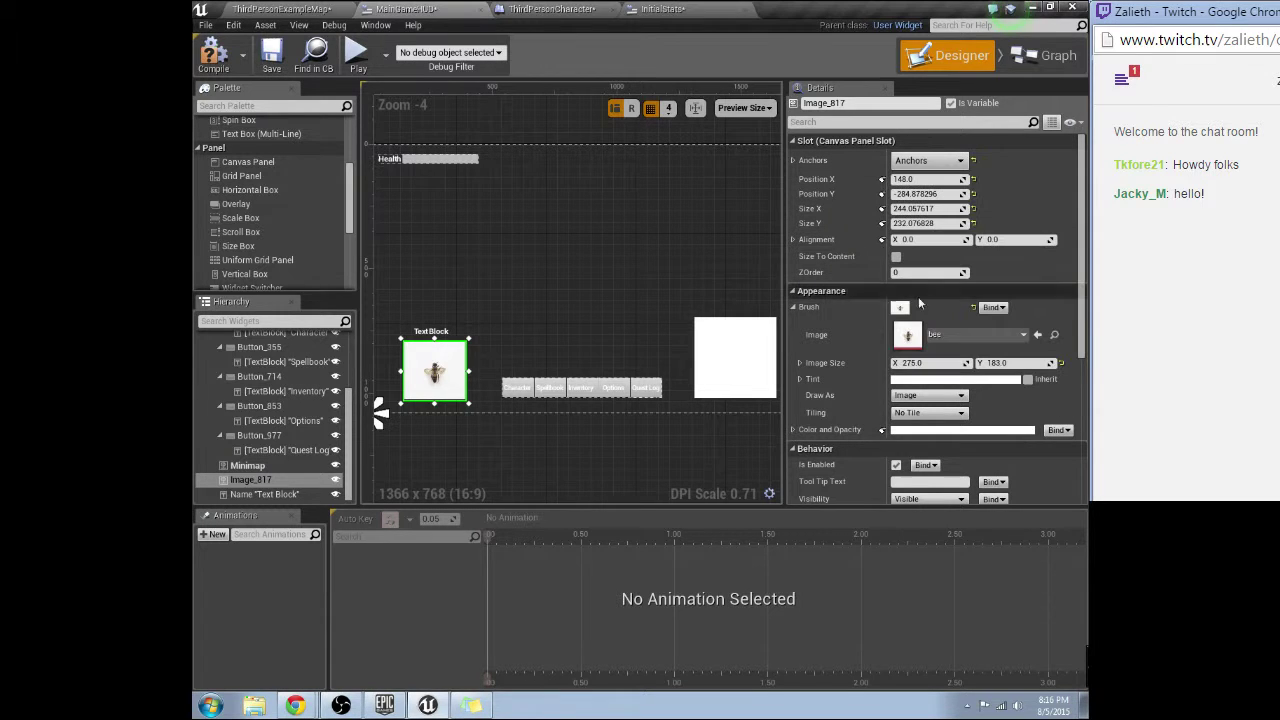
# Anchor the text block above the bee image to the canvas's bottom-left corner
pyautogui.click(431, 331)
pyautogui.click(929, 160)
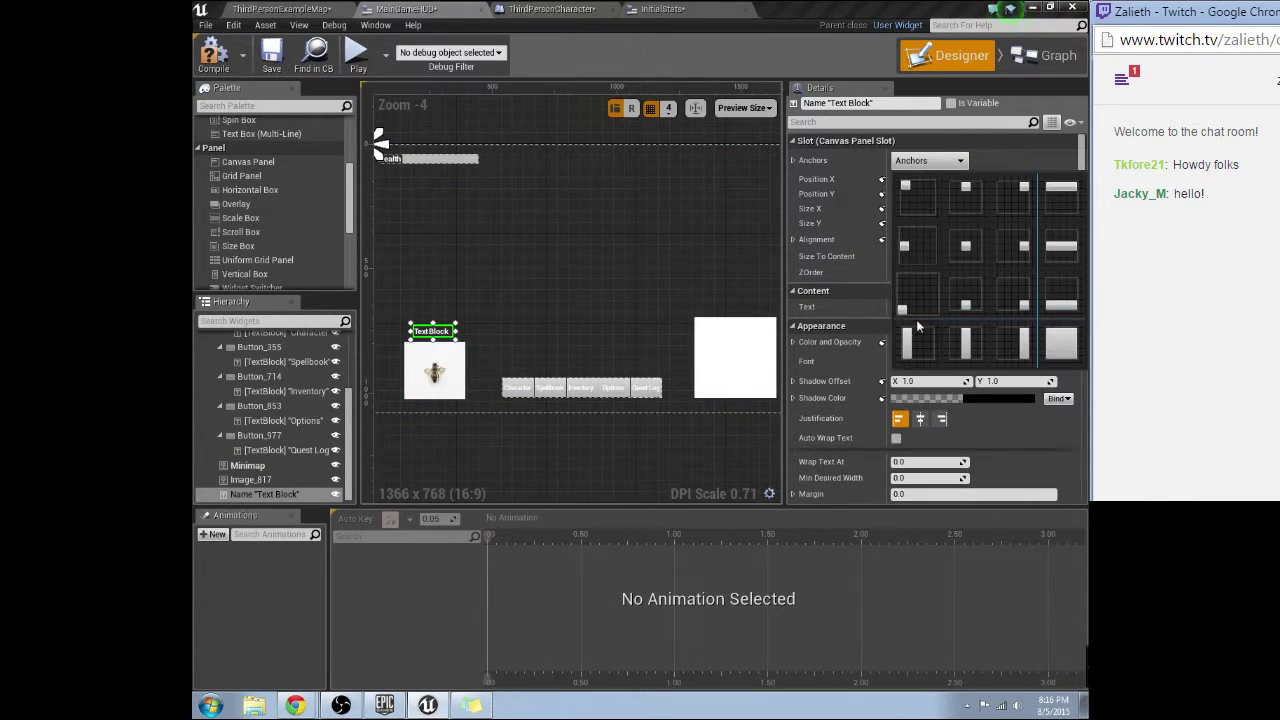
pyautogui.click(916, 319)
# Anchor the horizontal box holding the Health label and progress bar to the canvas's top-left corner
pyautogui.click(412, 168)
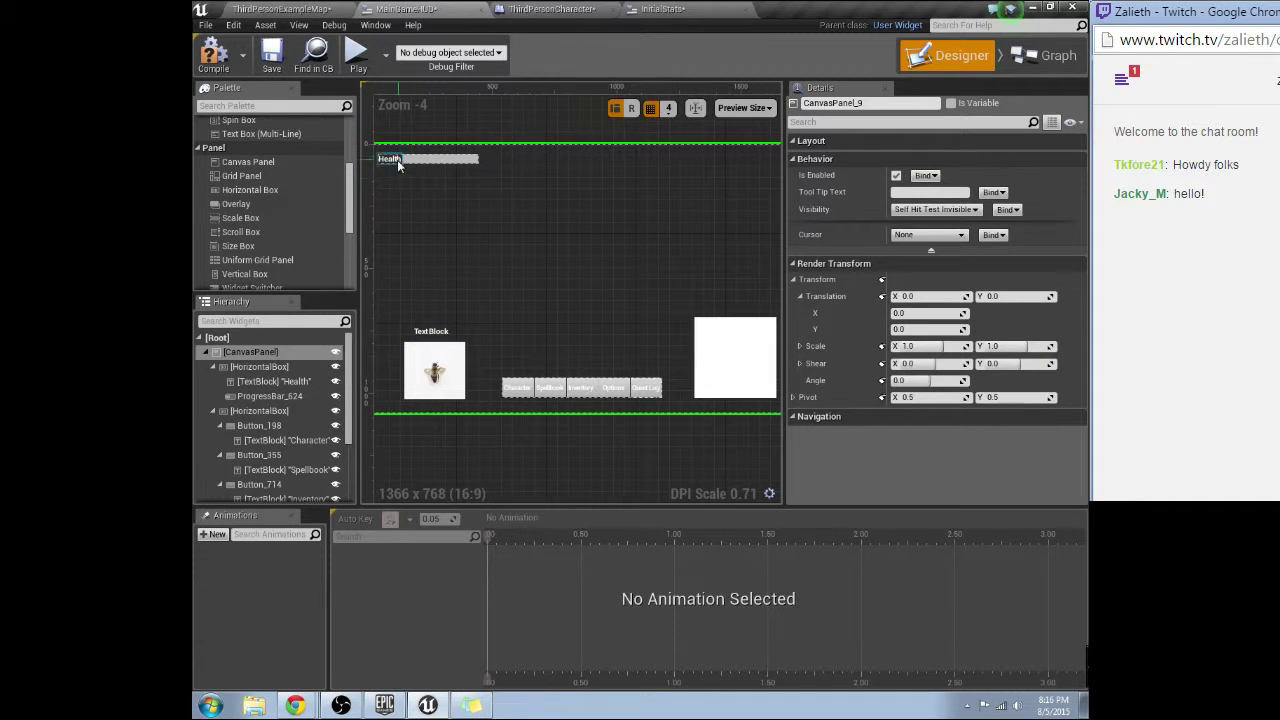
pyautogui.click(281, 367)
pyautogui.click(929, 160)
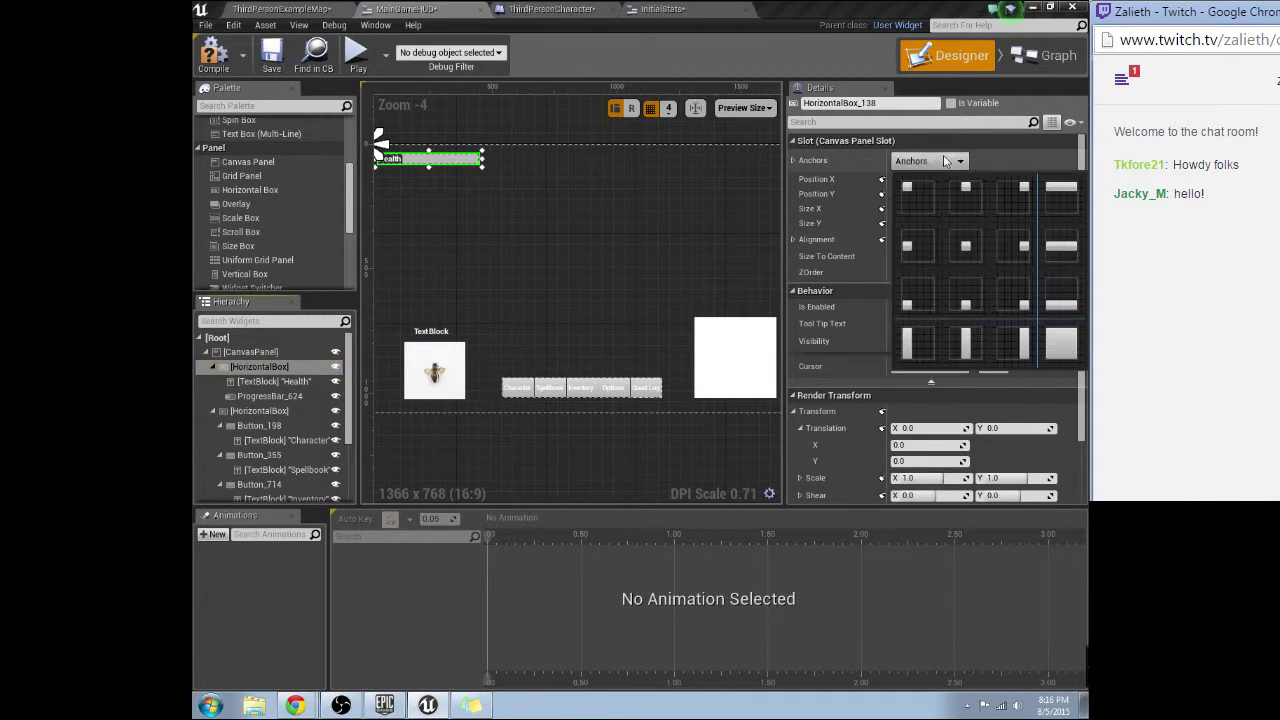
pyautogui.click(928, 189)
# Anchor the Minimap image to the canvas's bottom-right corner
pyautogui.click(728, 335)
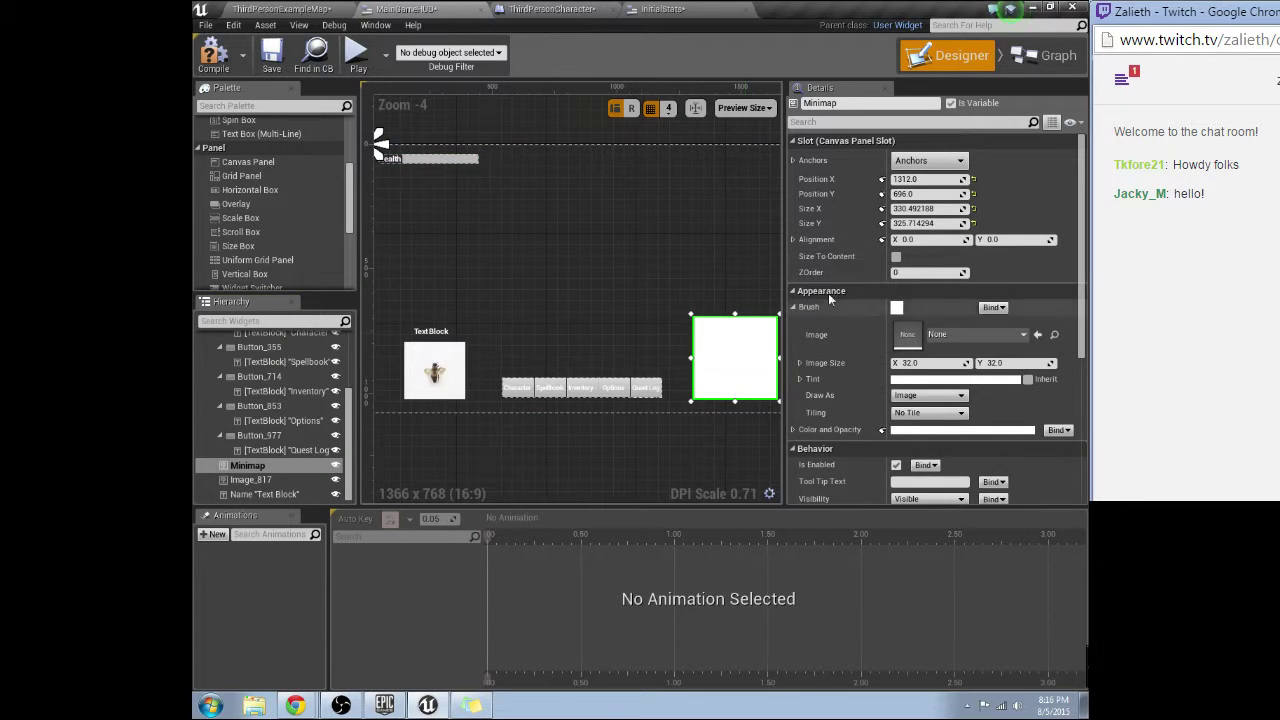
pyautogui.click(914, 164)
pyautogui.click(1014, 296)
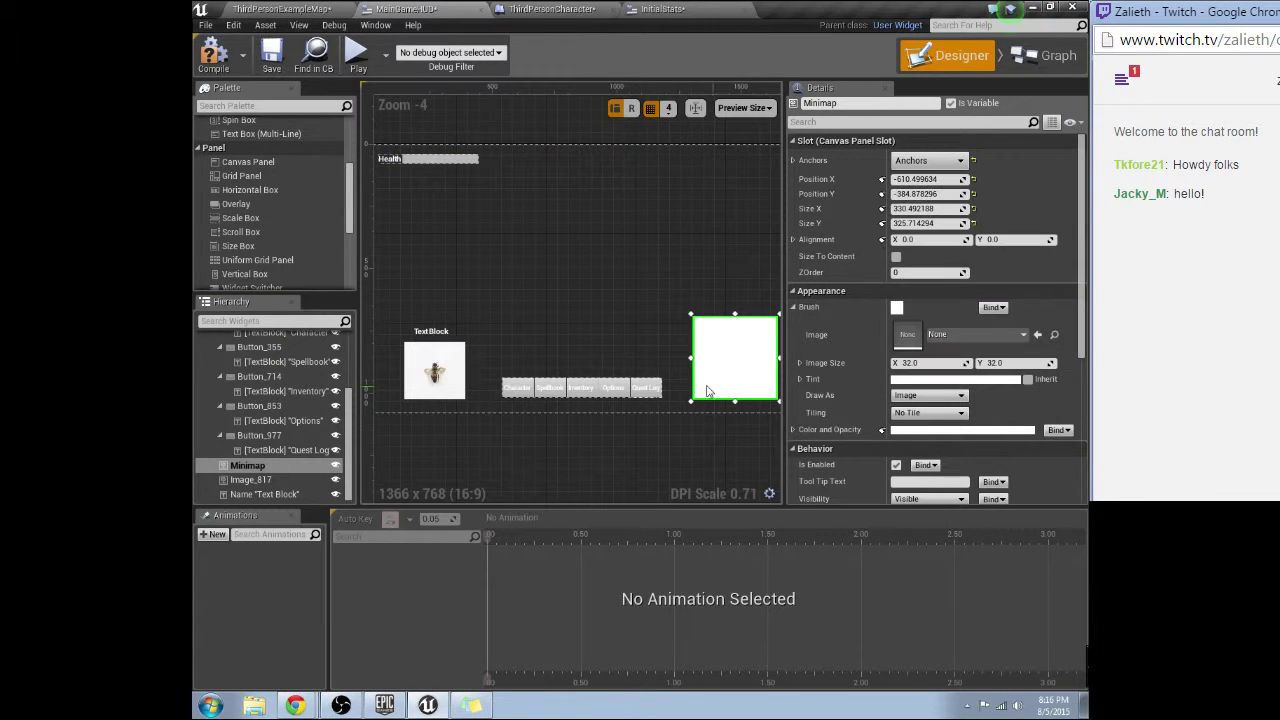
pyautogui.click(258, 451)
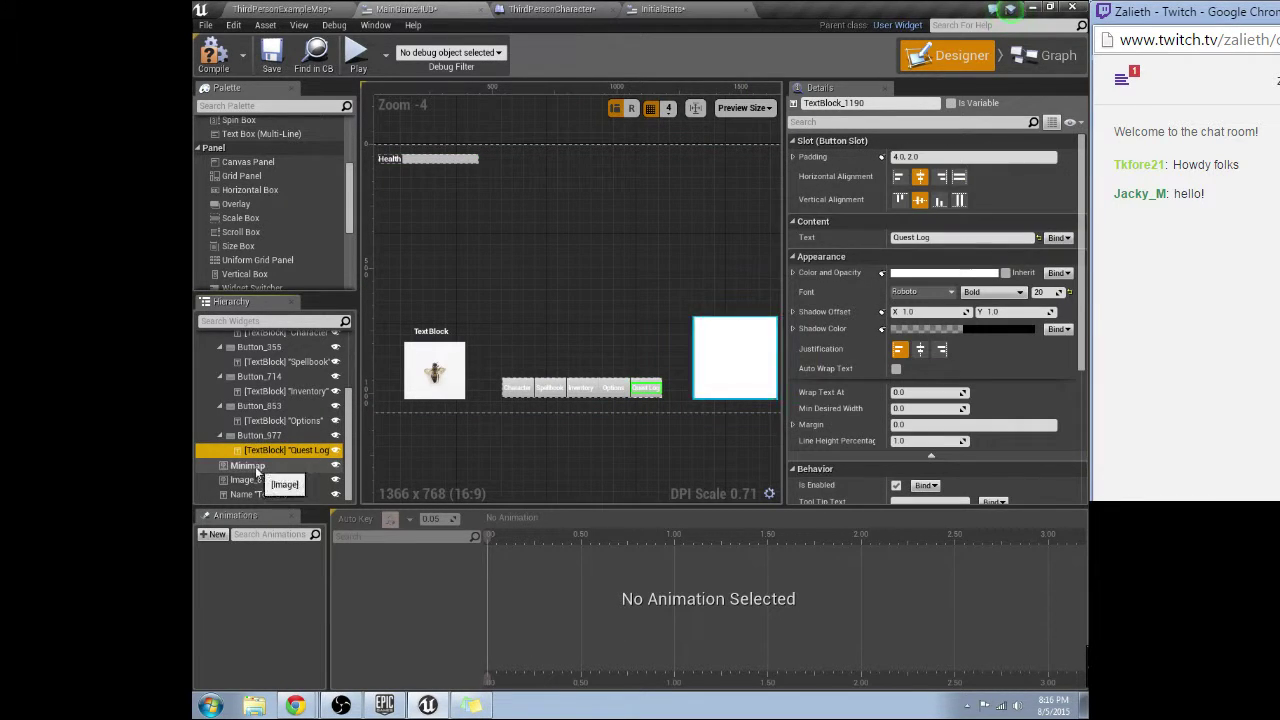
pyautogui.click(255, 479)
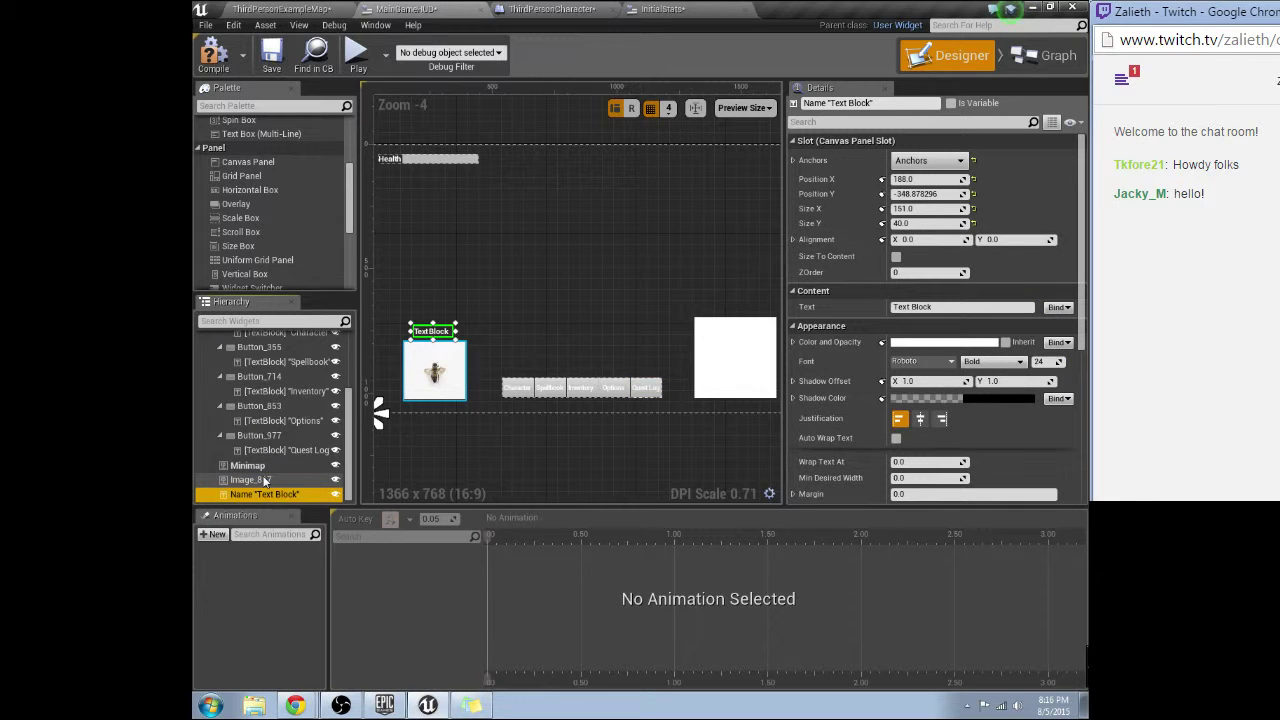
pyautogui.click(243, 488)
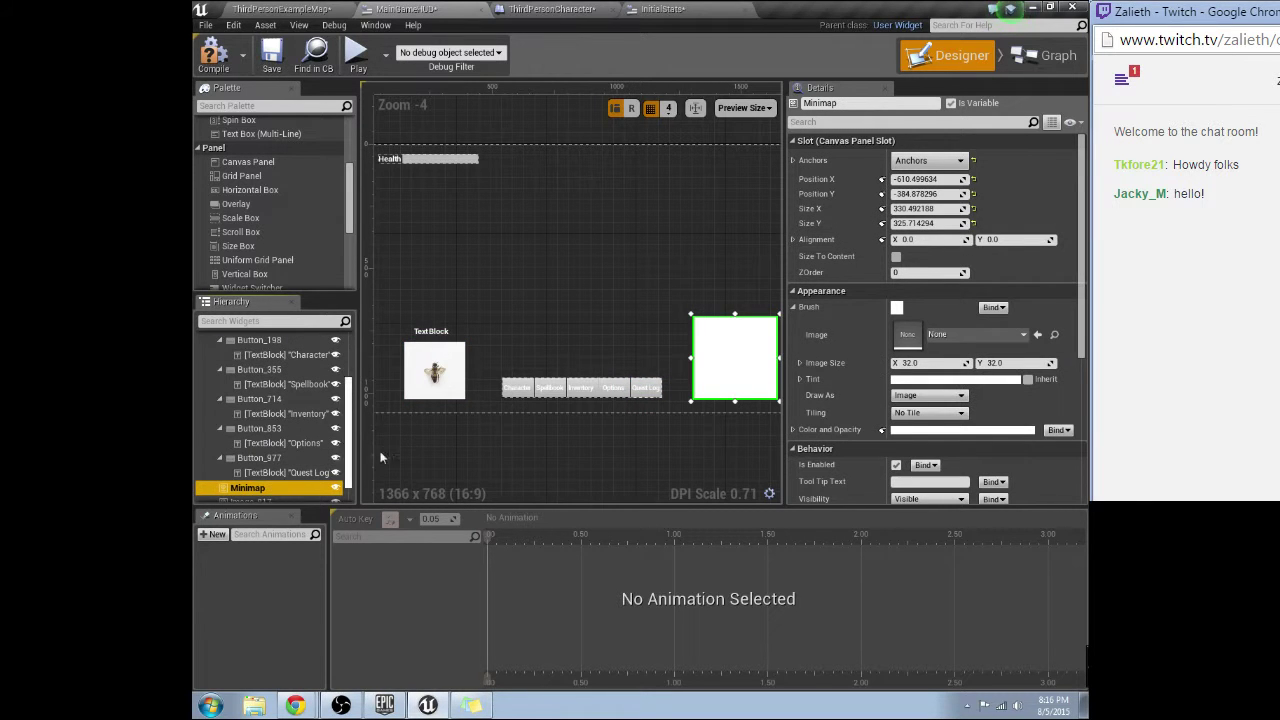
pyautogui.click(928, 160)
pyautogui.click(999, 303)
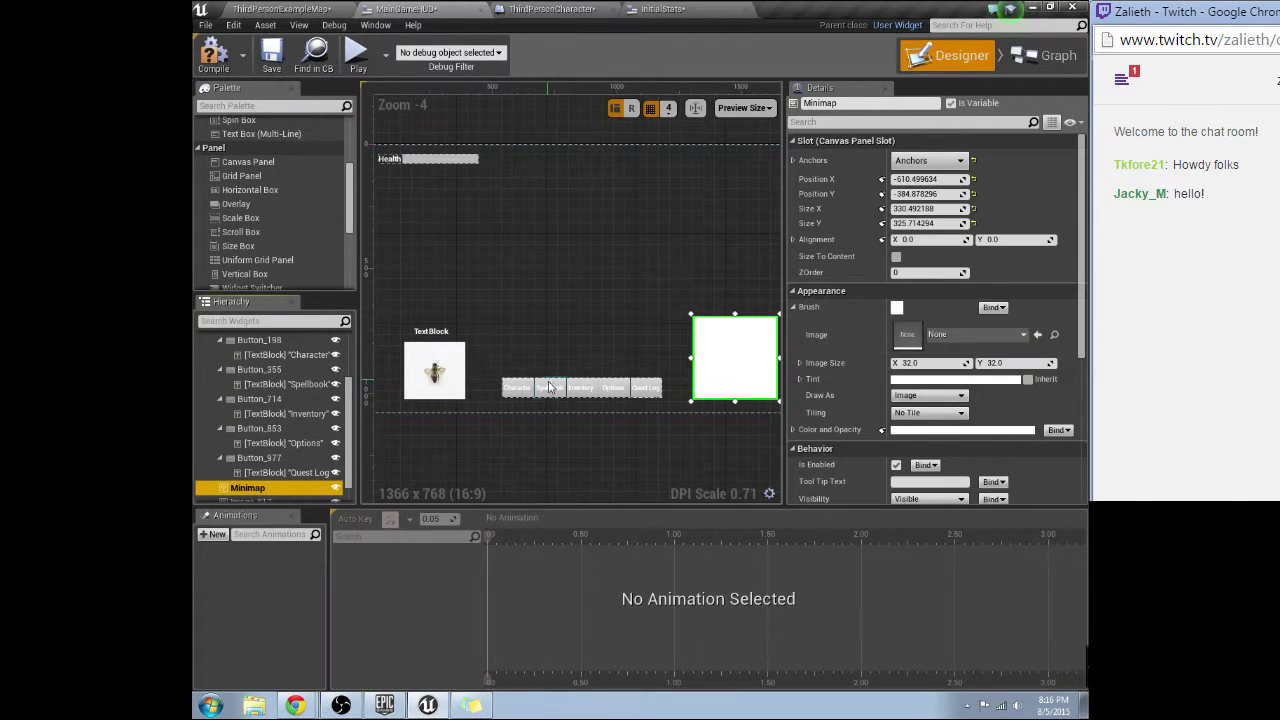
# Anchor the horizontal box with the five menu buttons to the canvas's bottom center and compile the MainGameHUD widget
pyautogui.scroll(1, 250, 440)
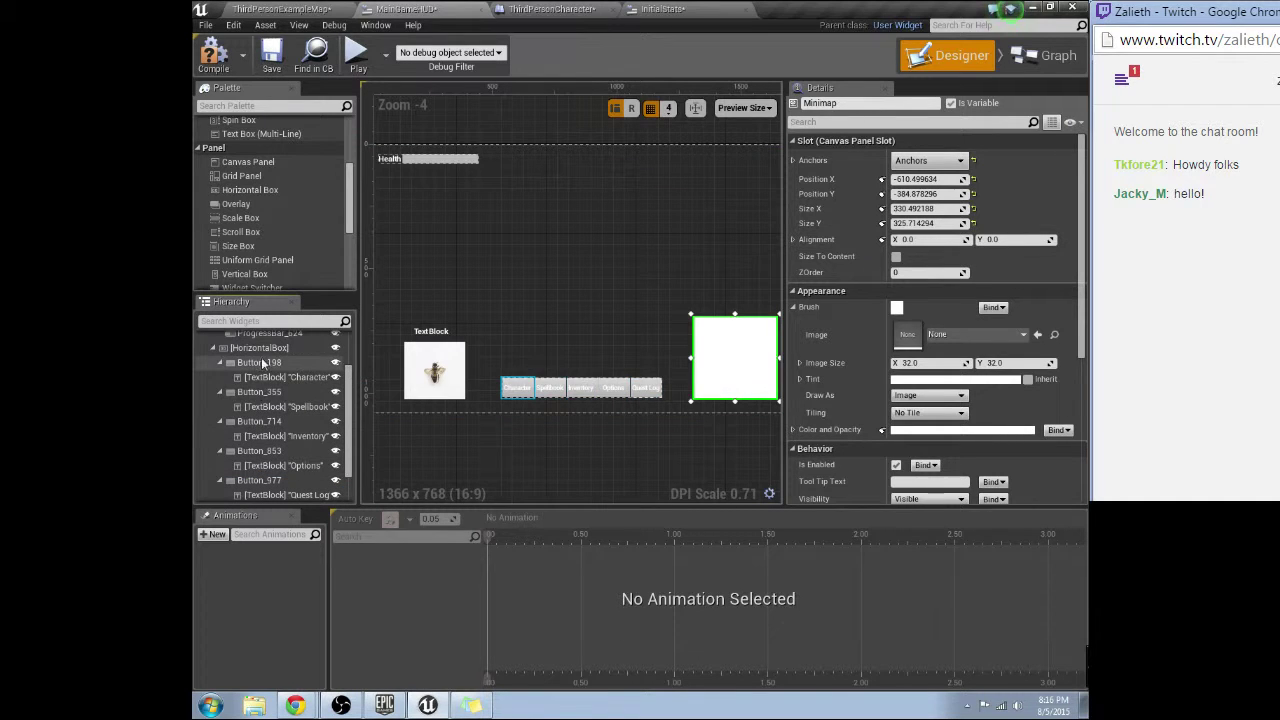
pyautogui.click(262, 348)
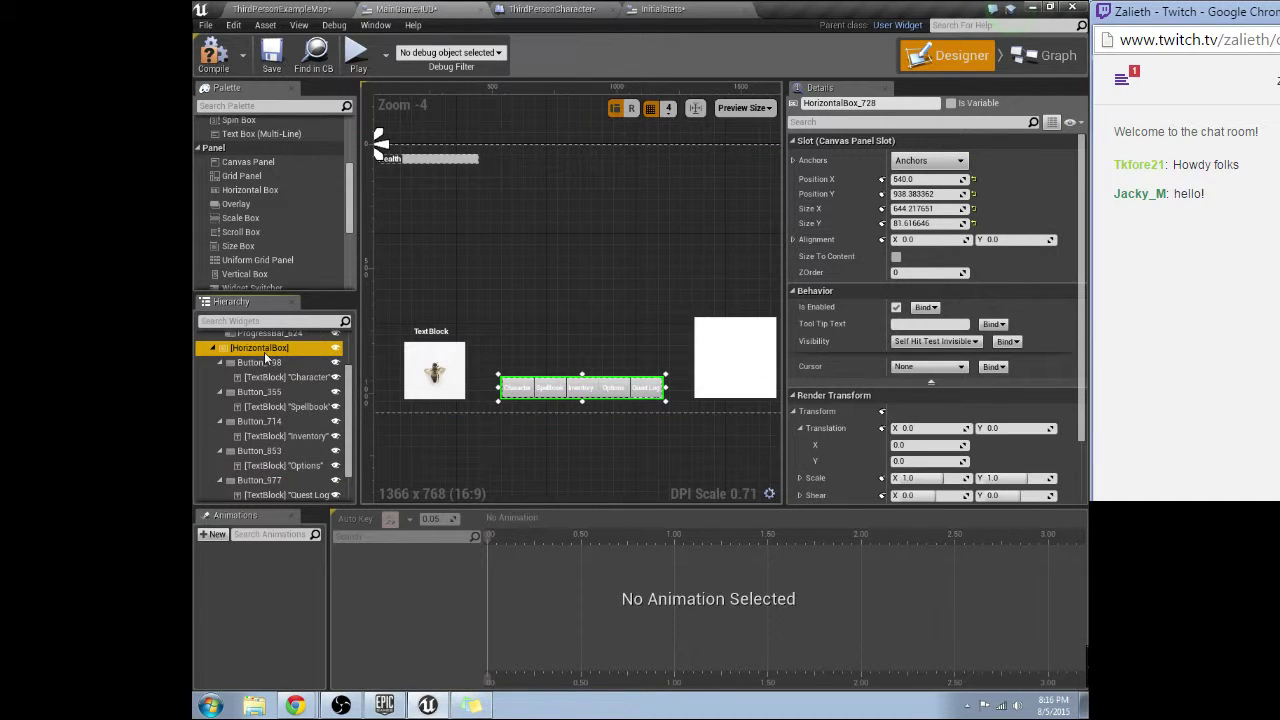
pyautogui.click(928, 160)
pyautogui.click(967, 290)
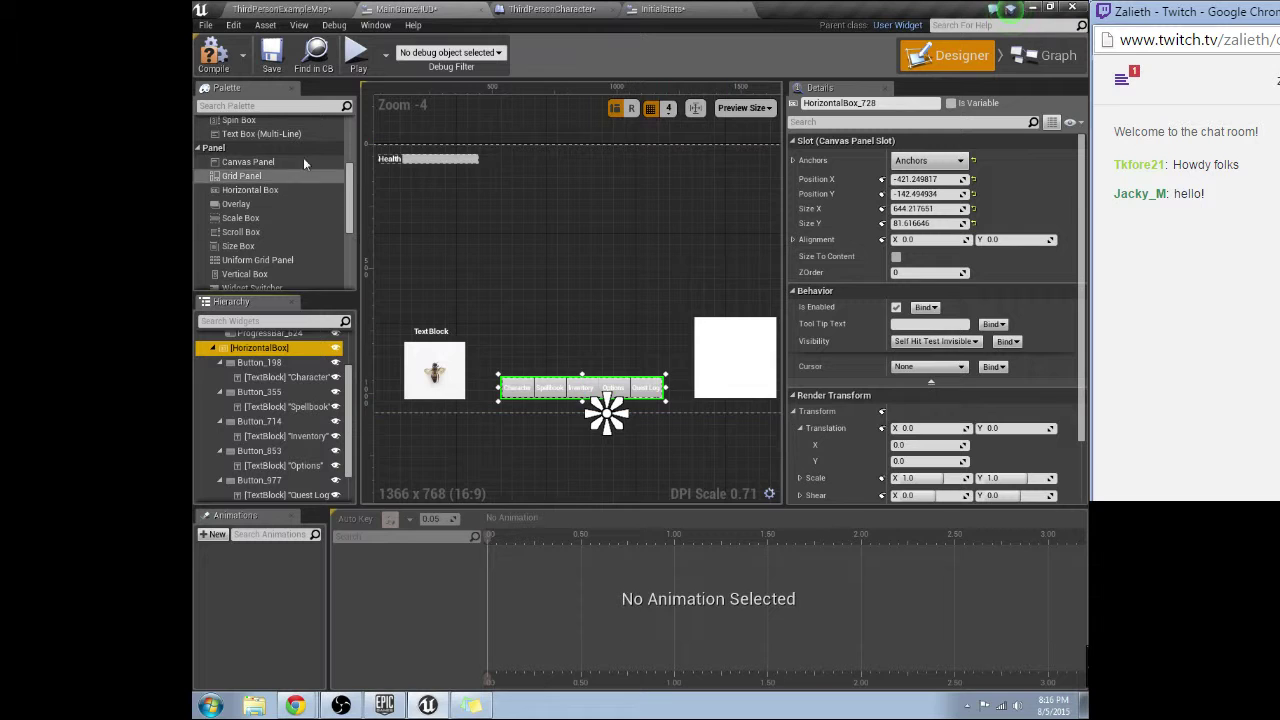
pyautogui.click(212, 62)
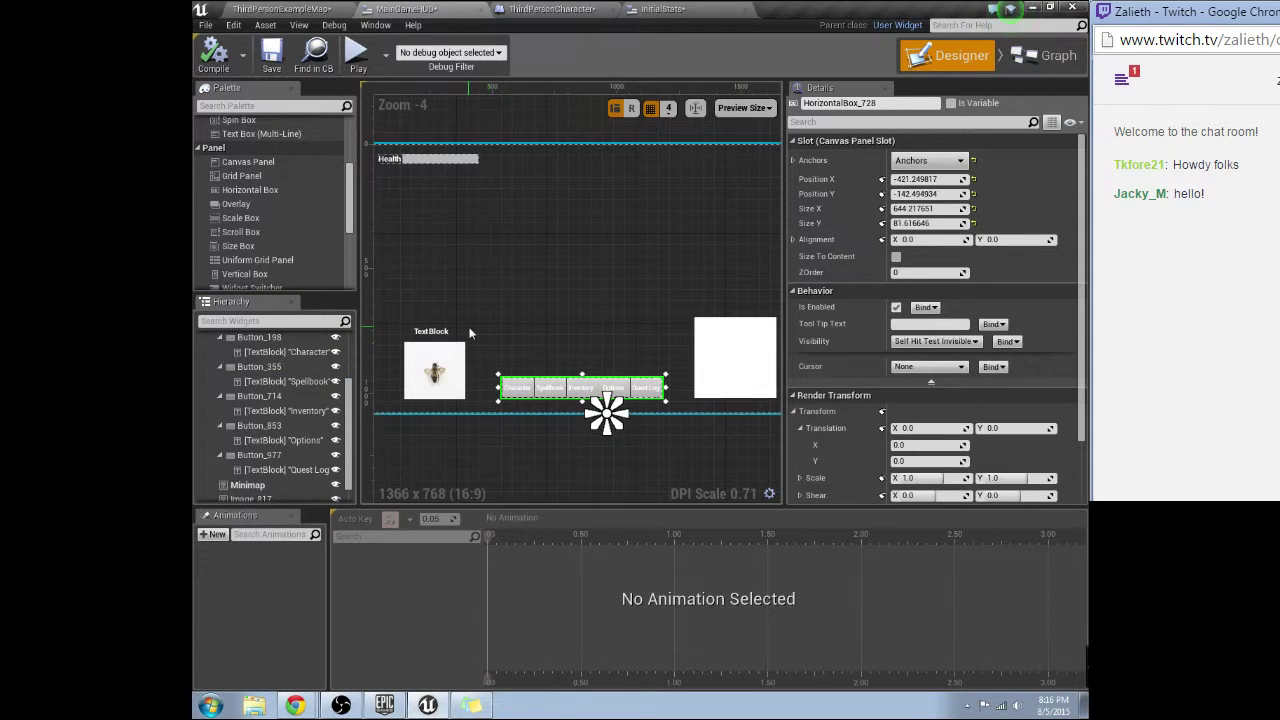
# Play the example map, finalize the race, class and stats screens to check the anchored HUD elements, and stop the session
pyautogui.click(660, 8)
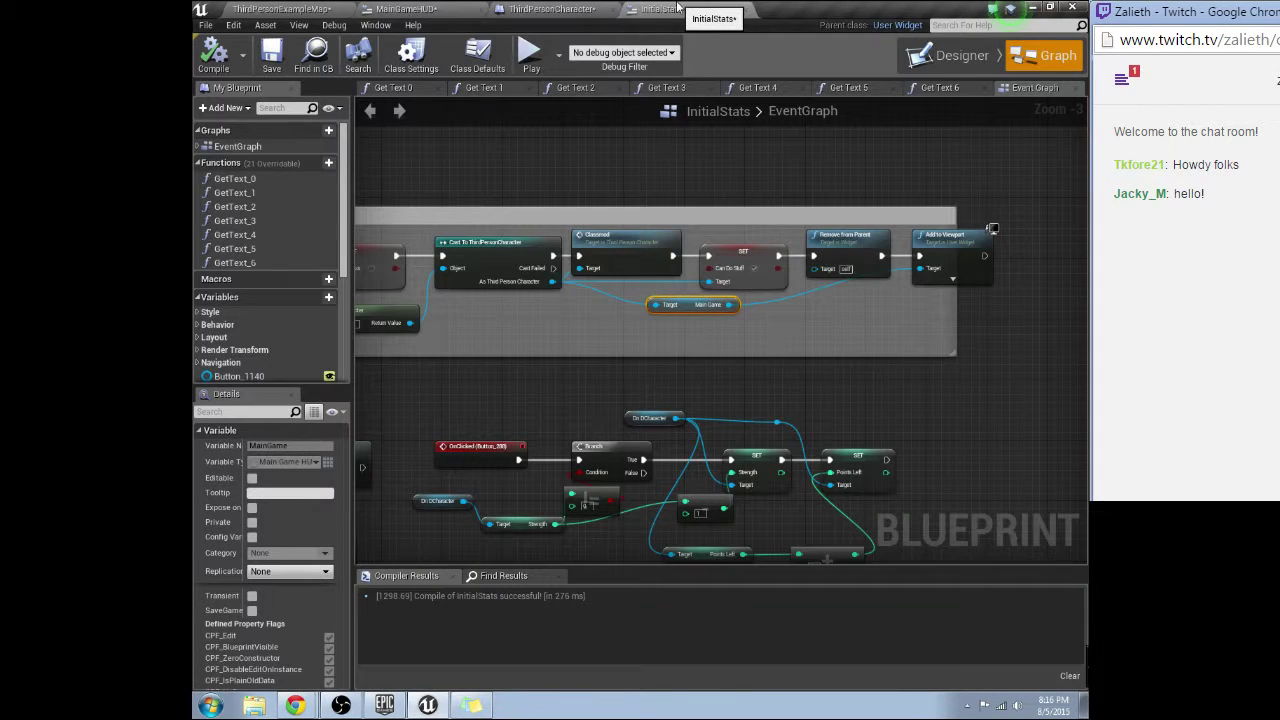
pyautogui.click(246, 8)
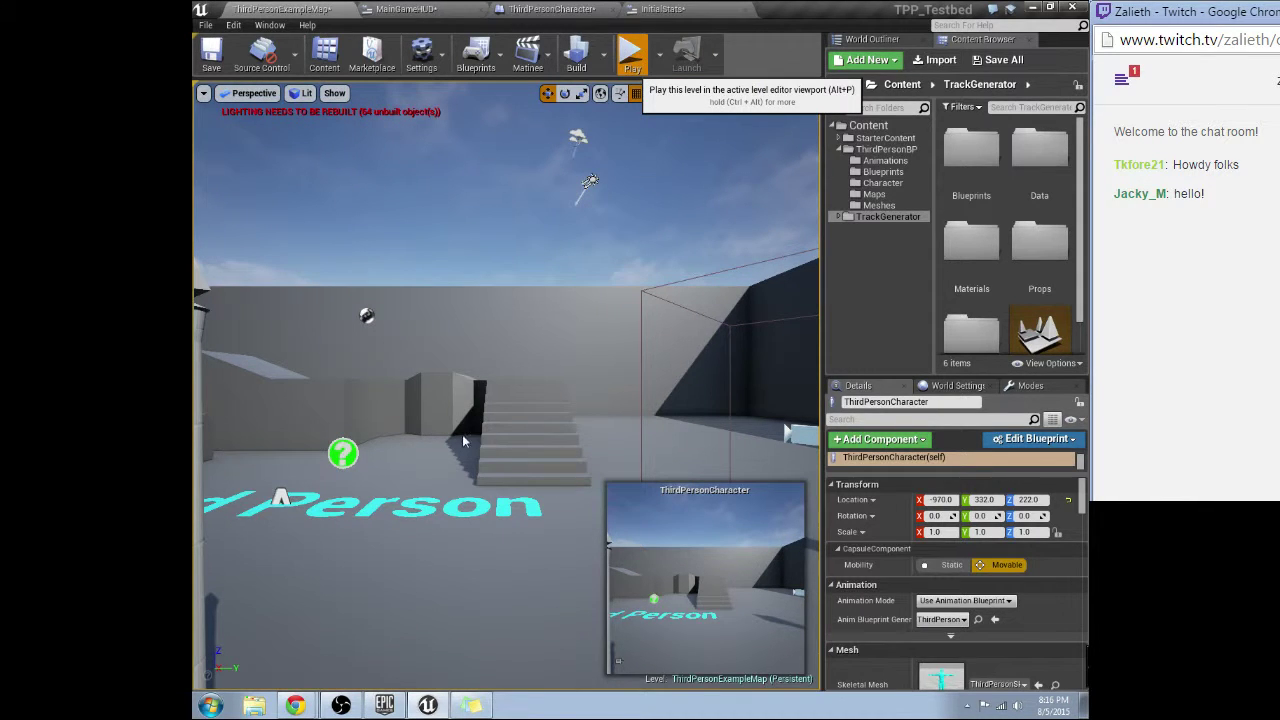
pyautogui.click(489, 355)
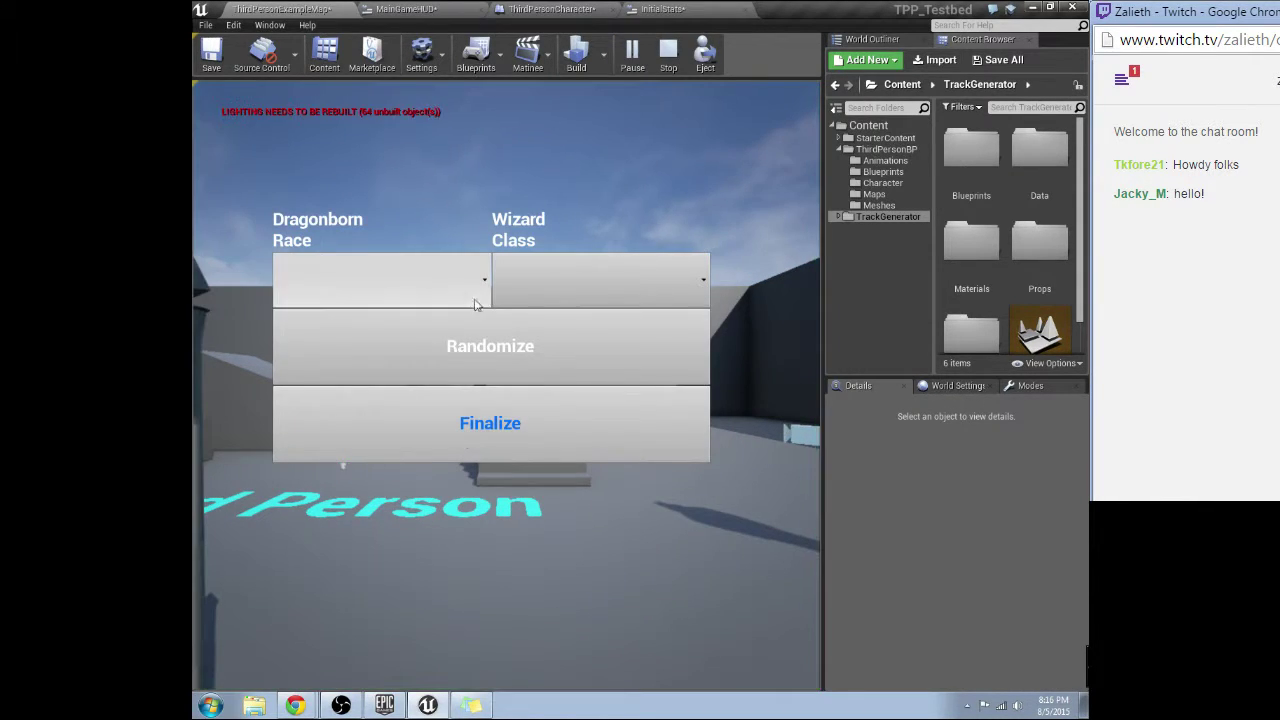
pyautogui.click(489, 357)
pyautogui.click(500, 421)
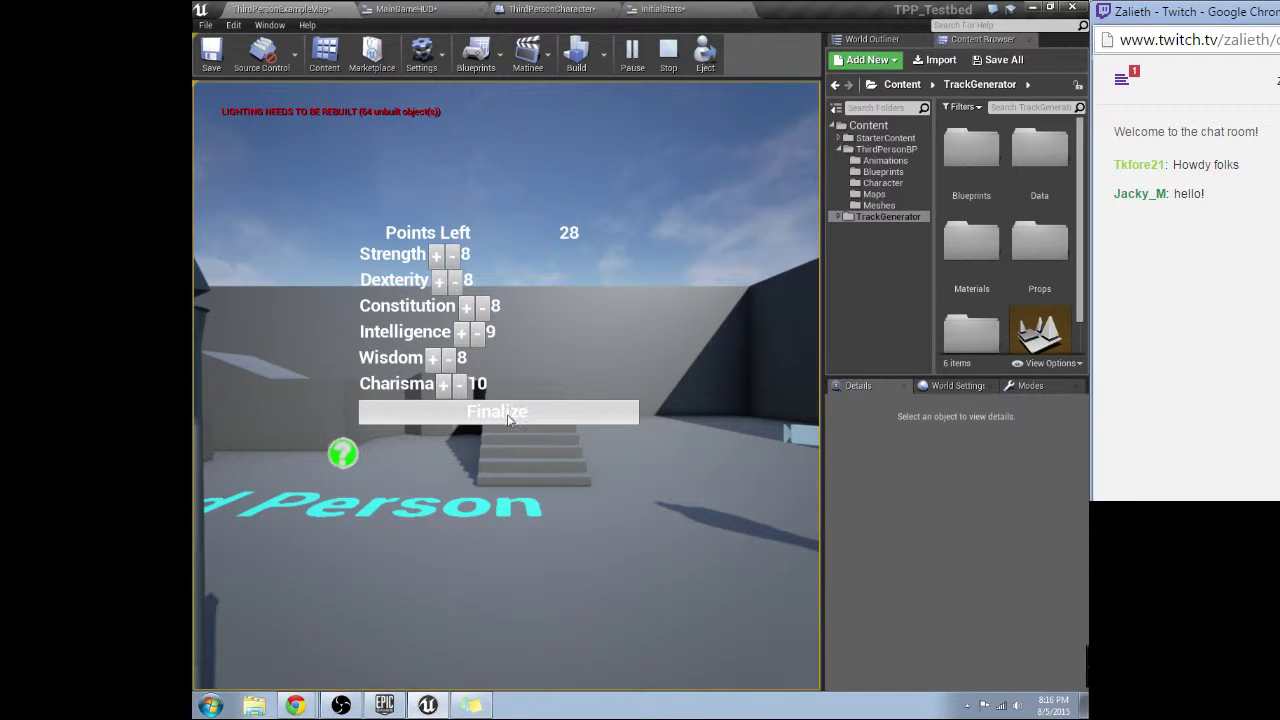
pyautogui.click(505, 421)
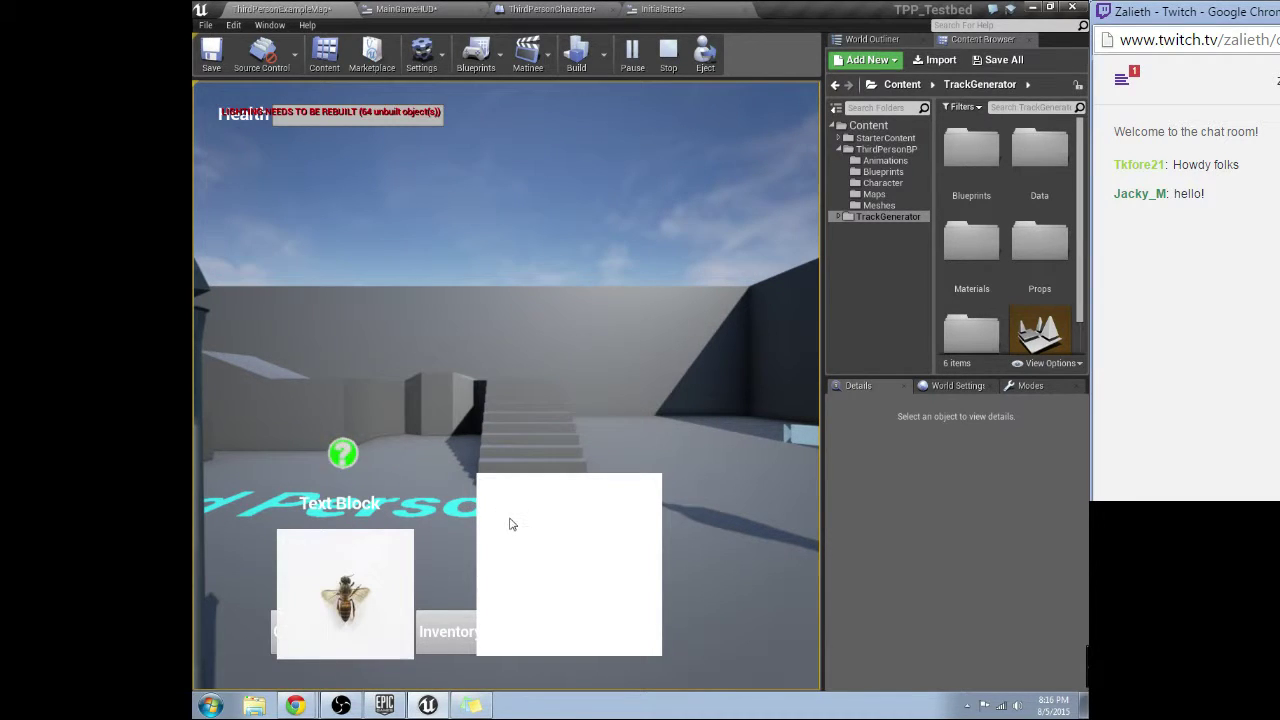
pyautogui.click(510, 524)
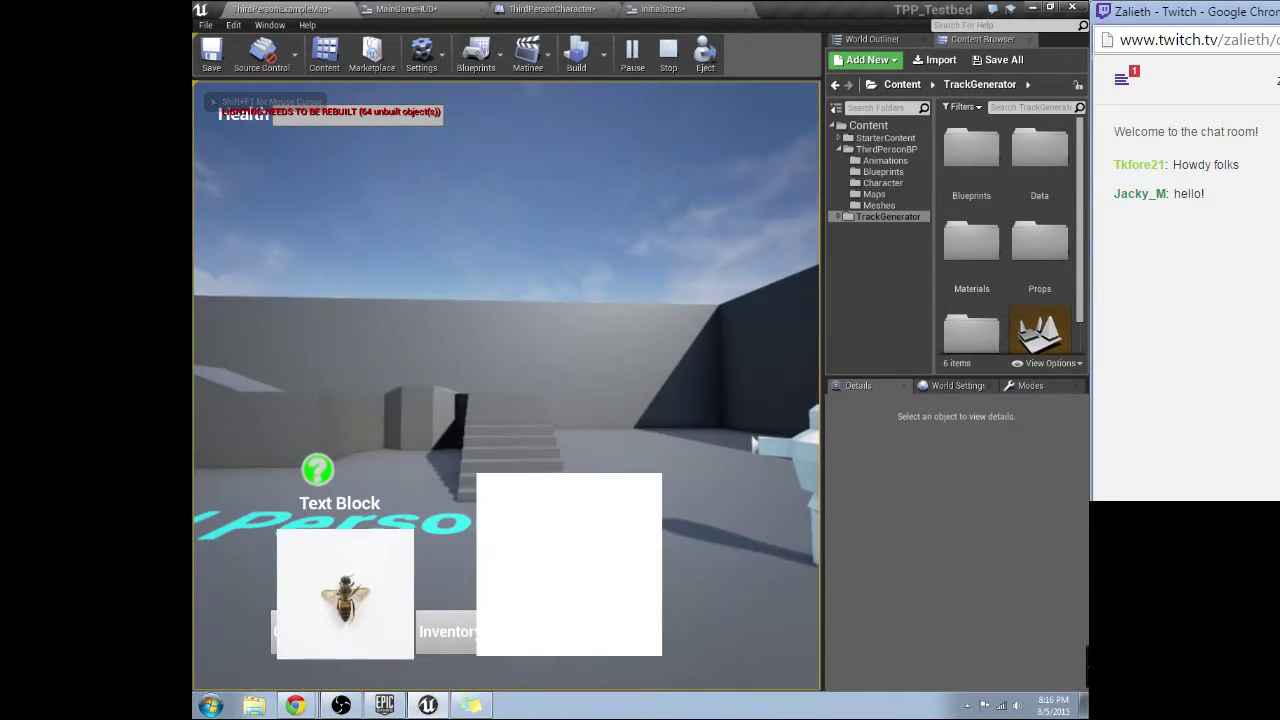
pyautogui.press('Escape')
# Review the HUD layout in the MainGameHUD designer and set its preview size to 19" monitor
pyautogui.click(672, 10)
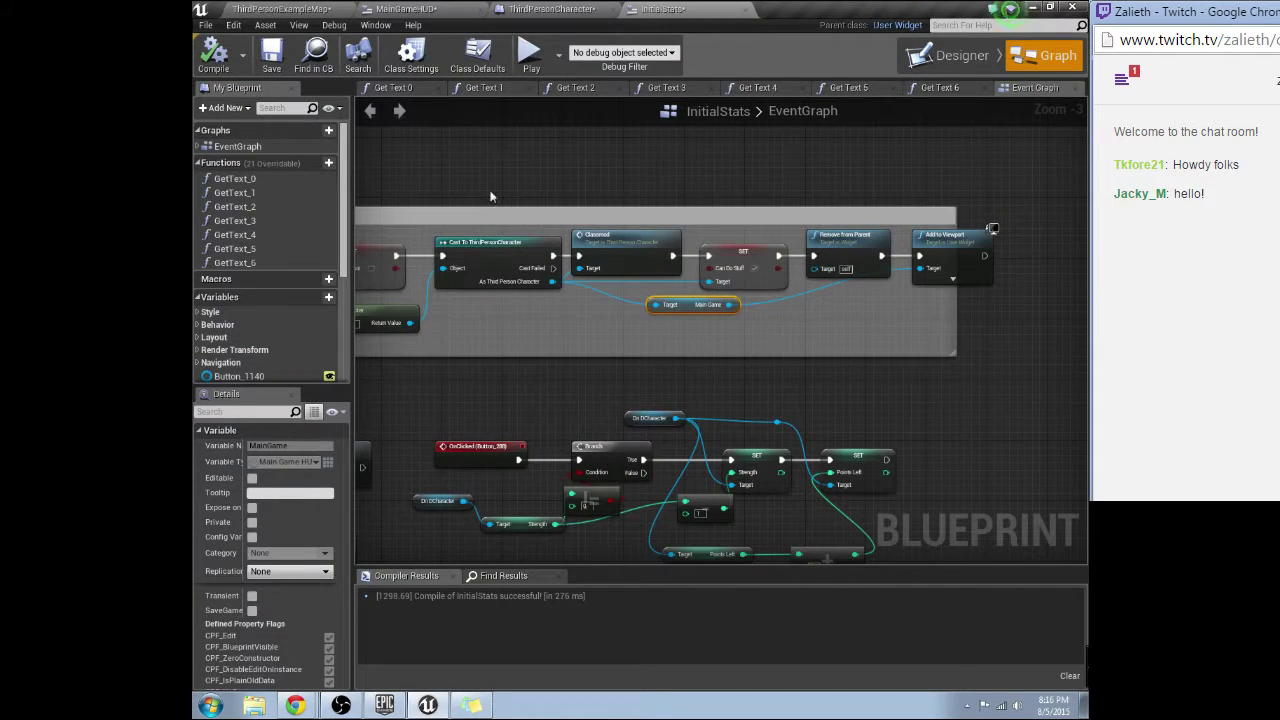
pyautogui.click(439, 9)
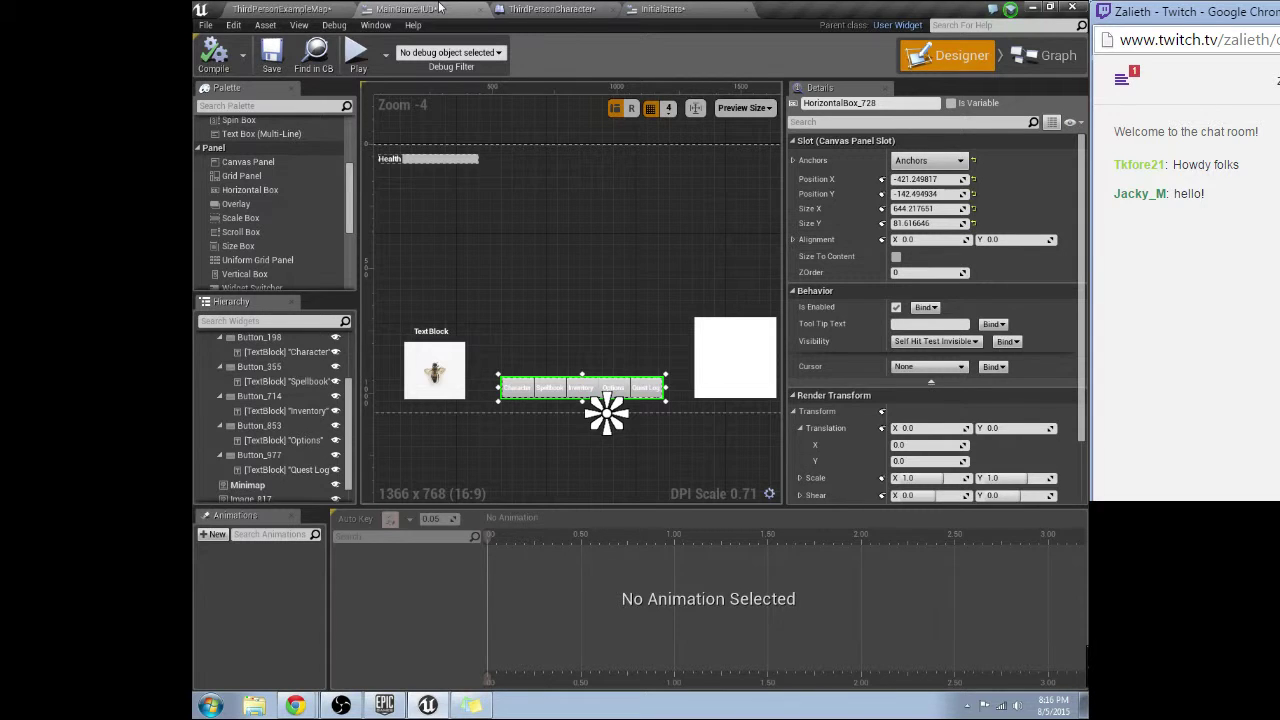
pyautogui.click(448, 377)
pyautogui.moveTo(457, 409); pyautogui.dragTo(481, 434, button='right')
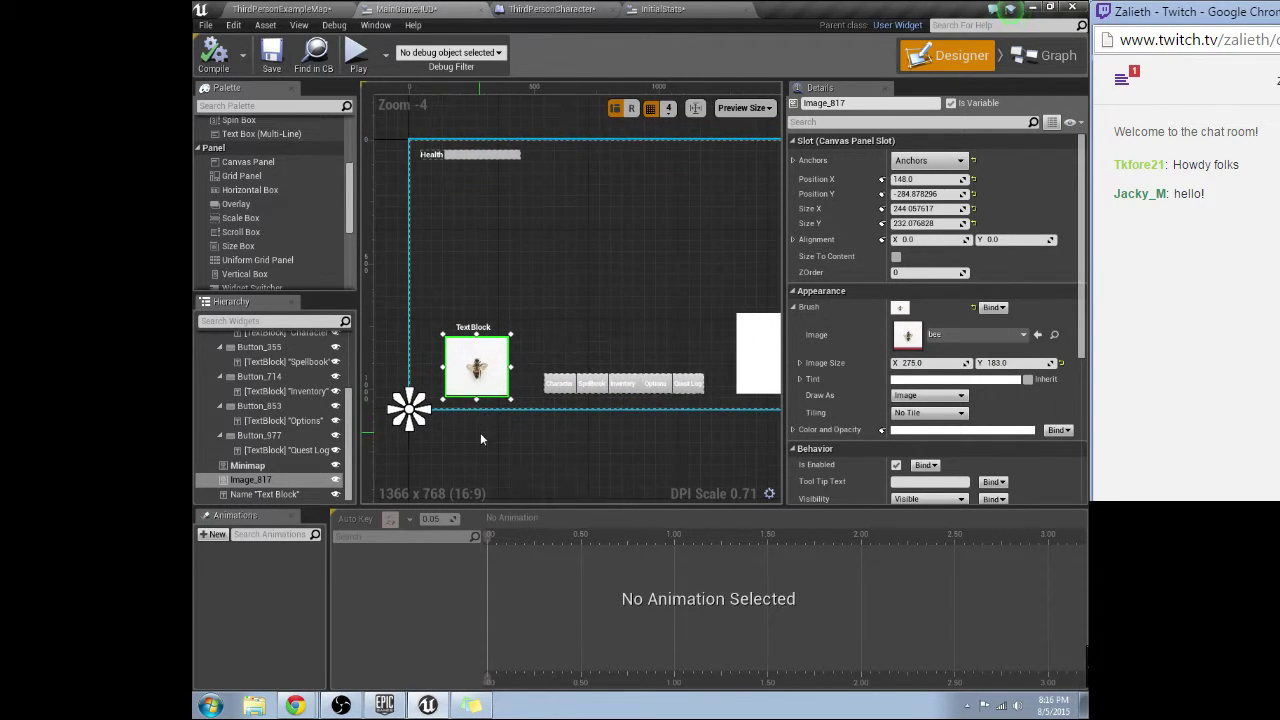
pyautogui.moveTo(646, 420); pyautogui.dragTo(617, 433, button='right')
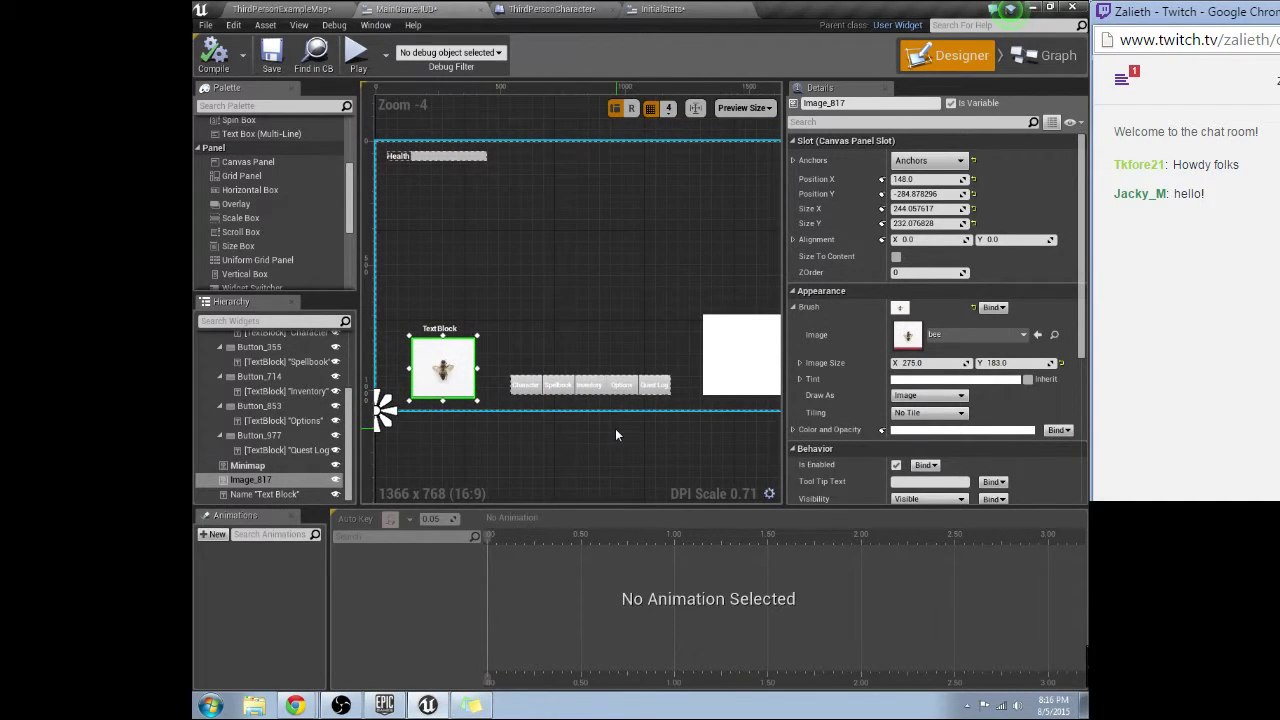
pyautogui.scroll(-1, 615, 435)
pyautogui.click(745, 107)
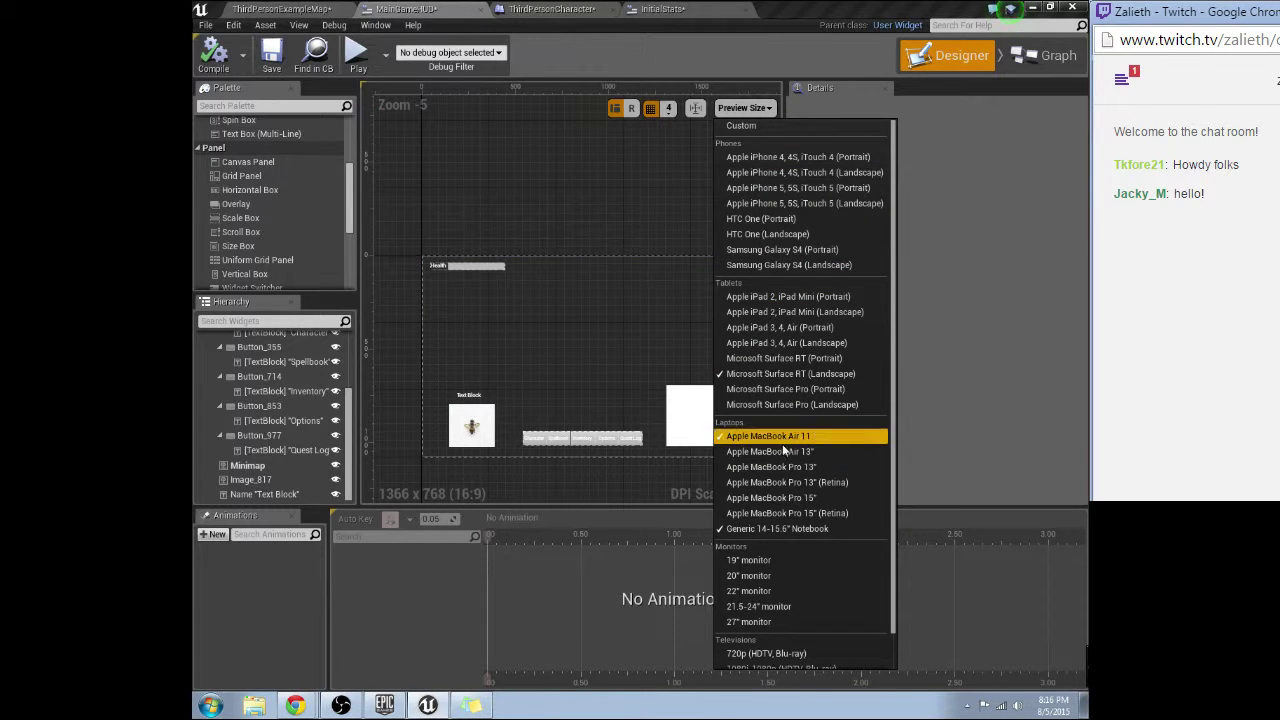
pyautogui.click(763, 561)
# Replay the example map through both Finalize screens to check the HUD layout, and return to the MainGameHUD designer
pyautogui.click(283, 9)
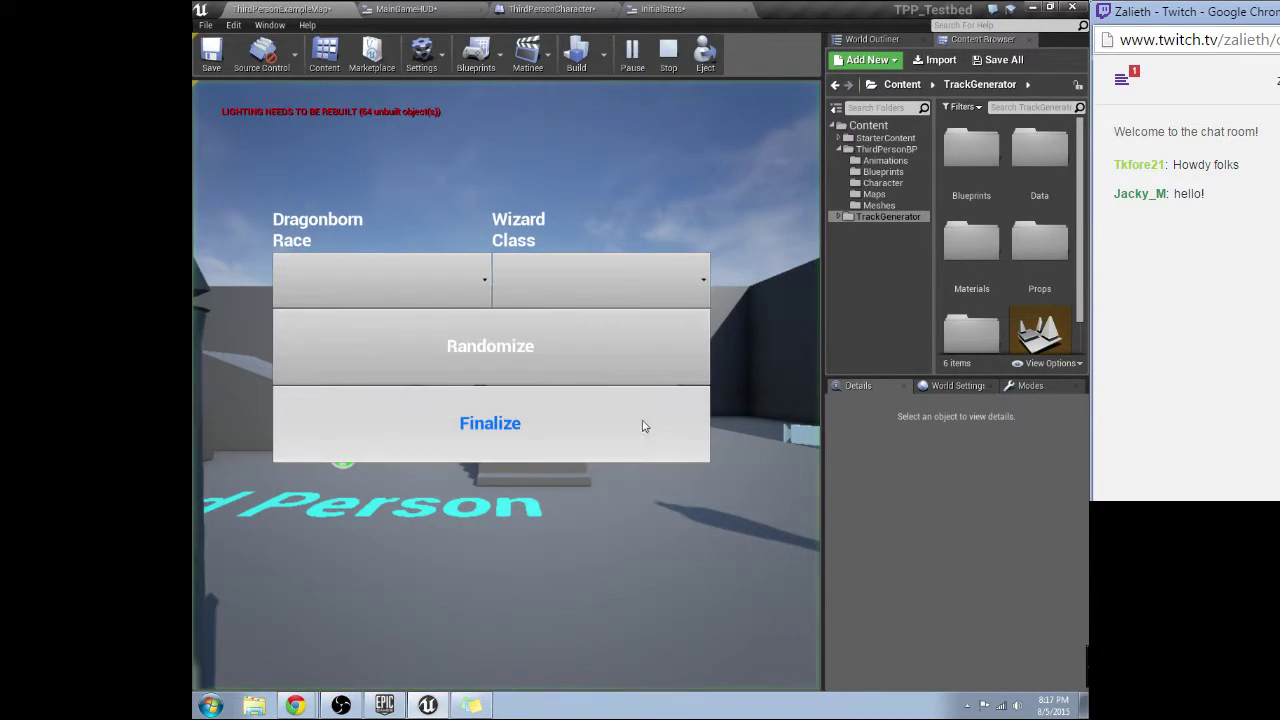
pyautogui.click(560, 433)
pyautogui.click(555, 413)
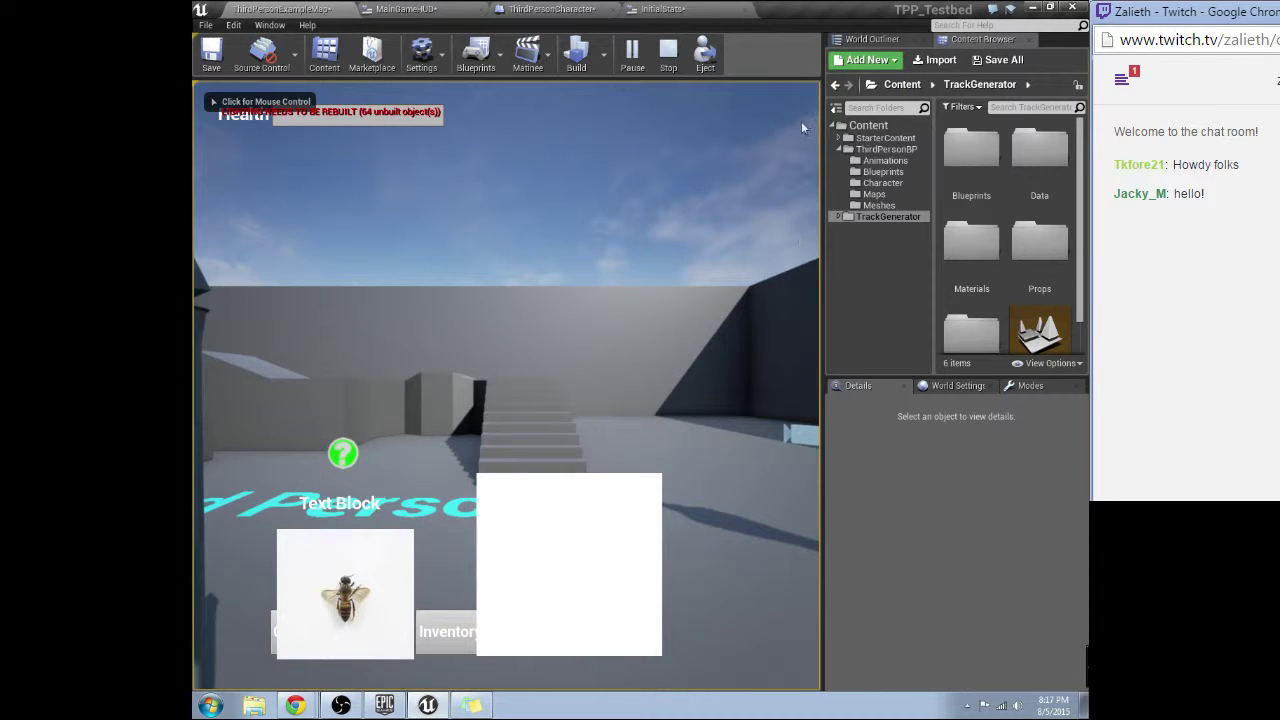
pyautogui.click(553, 10)
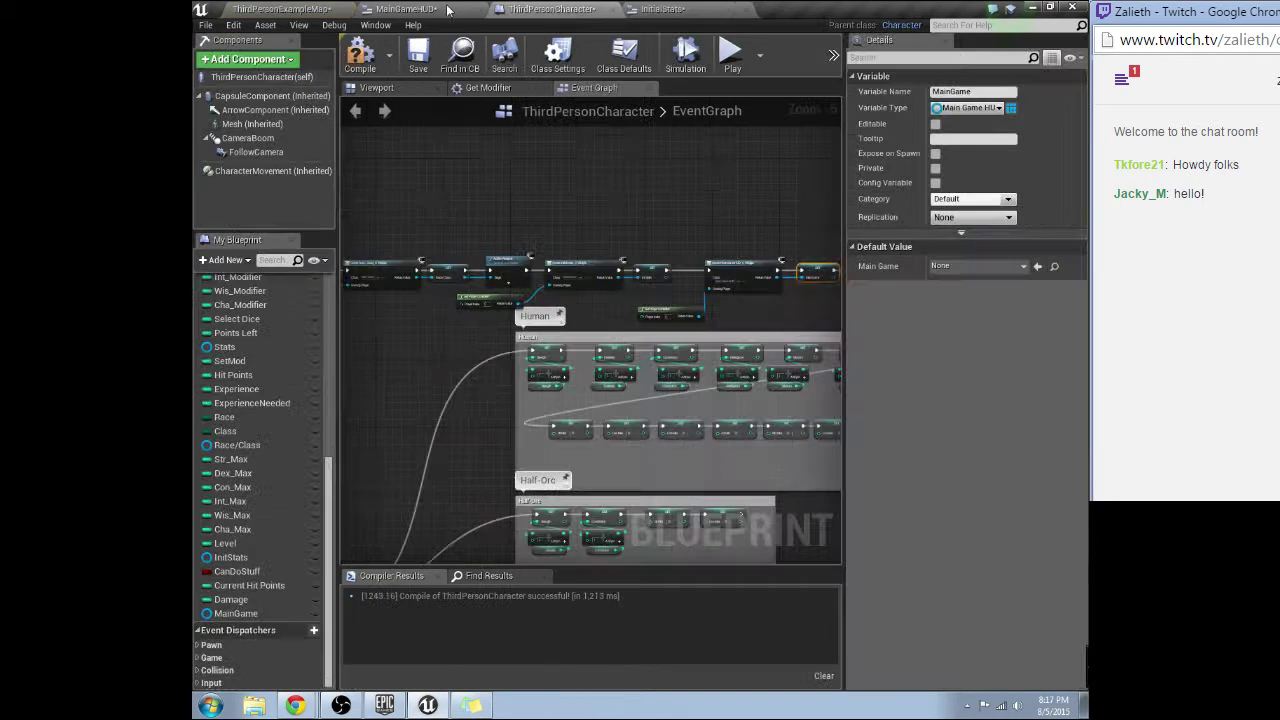
pyautogui.click(444, 10)
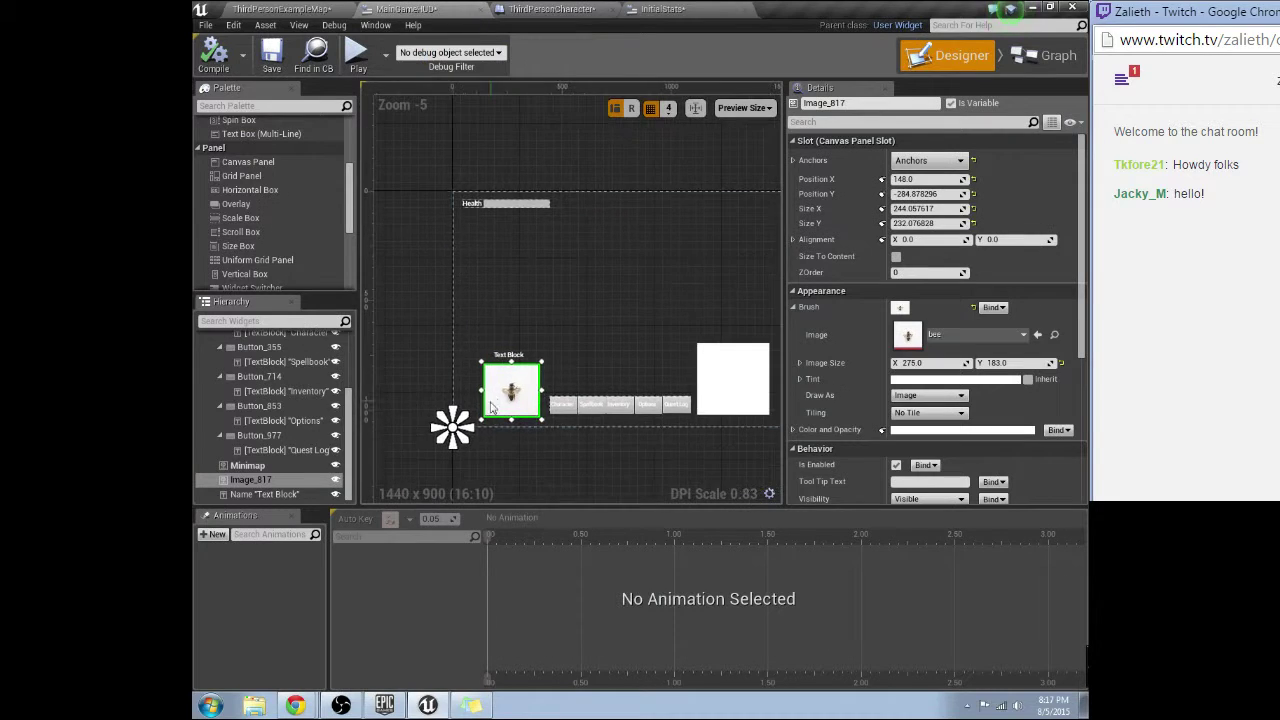
# Reset the bee image's anchors to default and inspect the anchor minimum and maximum of the health bar's horizontal box
pyautogui.click(973, 162)
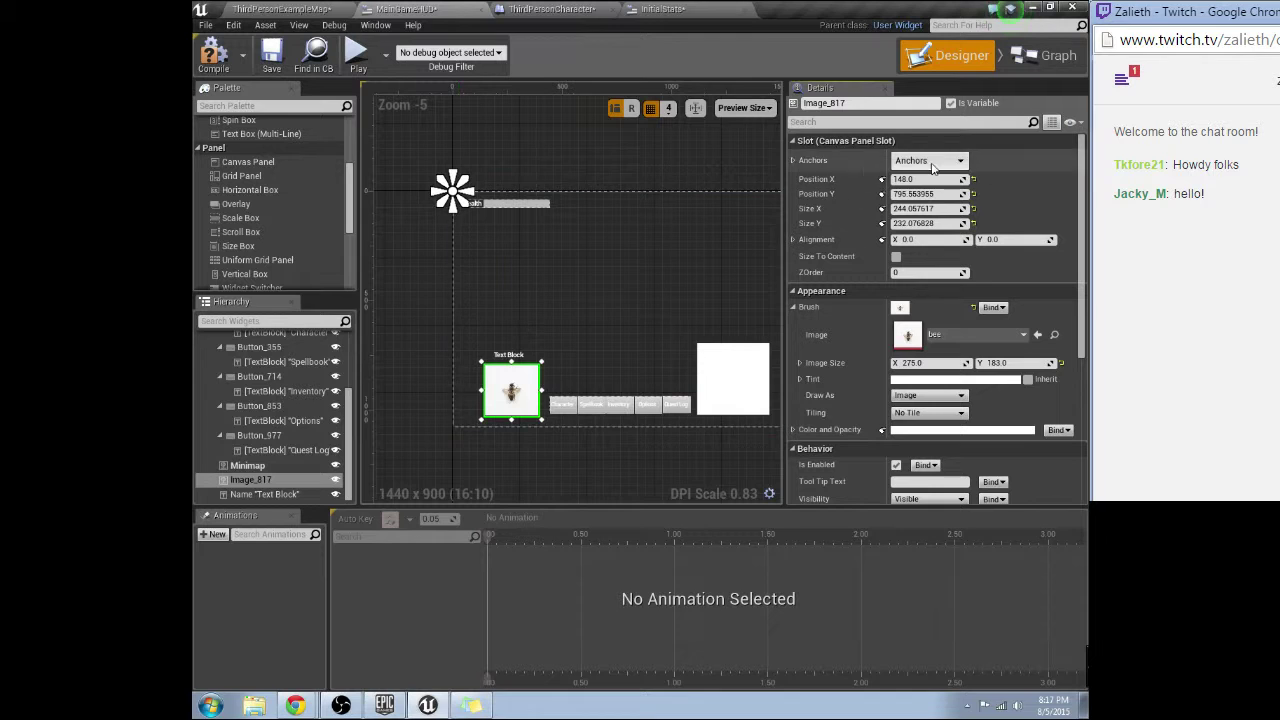
pyautogui.scroll(3, 215, 366)
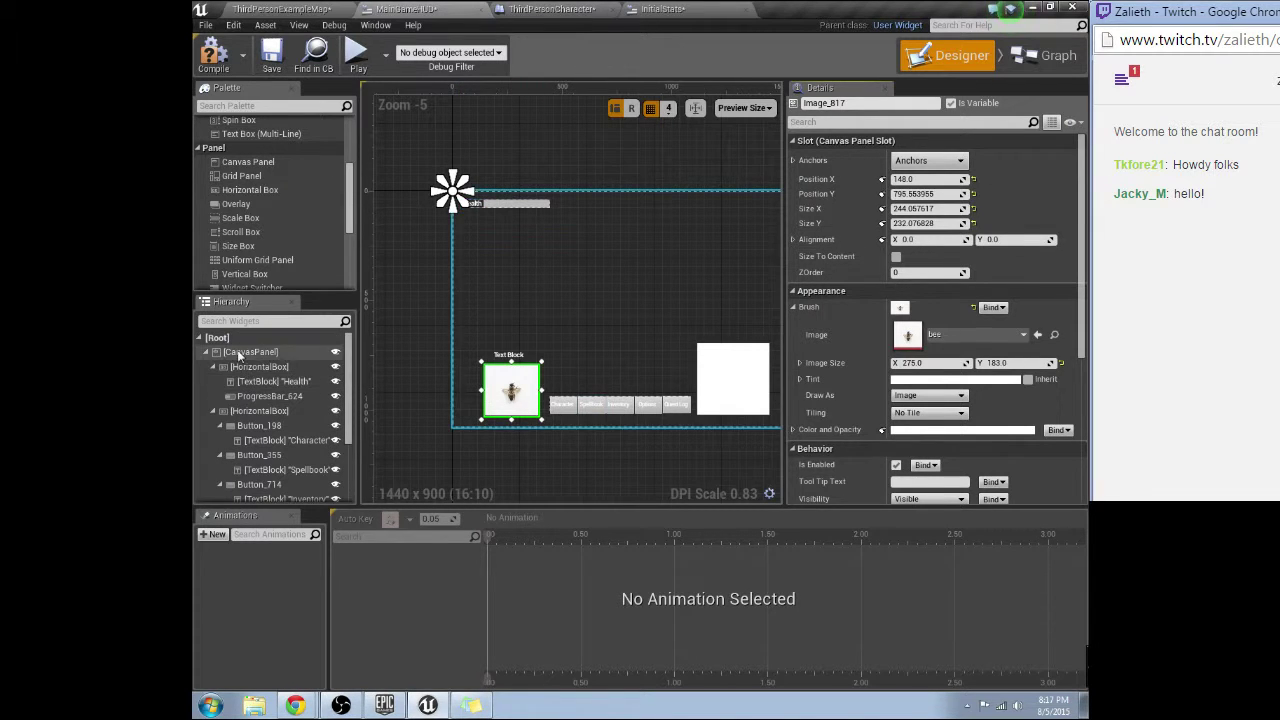
pyautogui.click(246, 352)
pyautogui.click(243, 367)
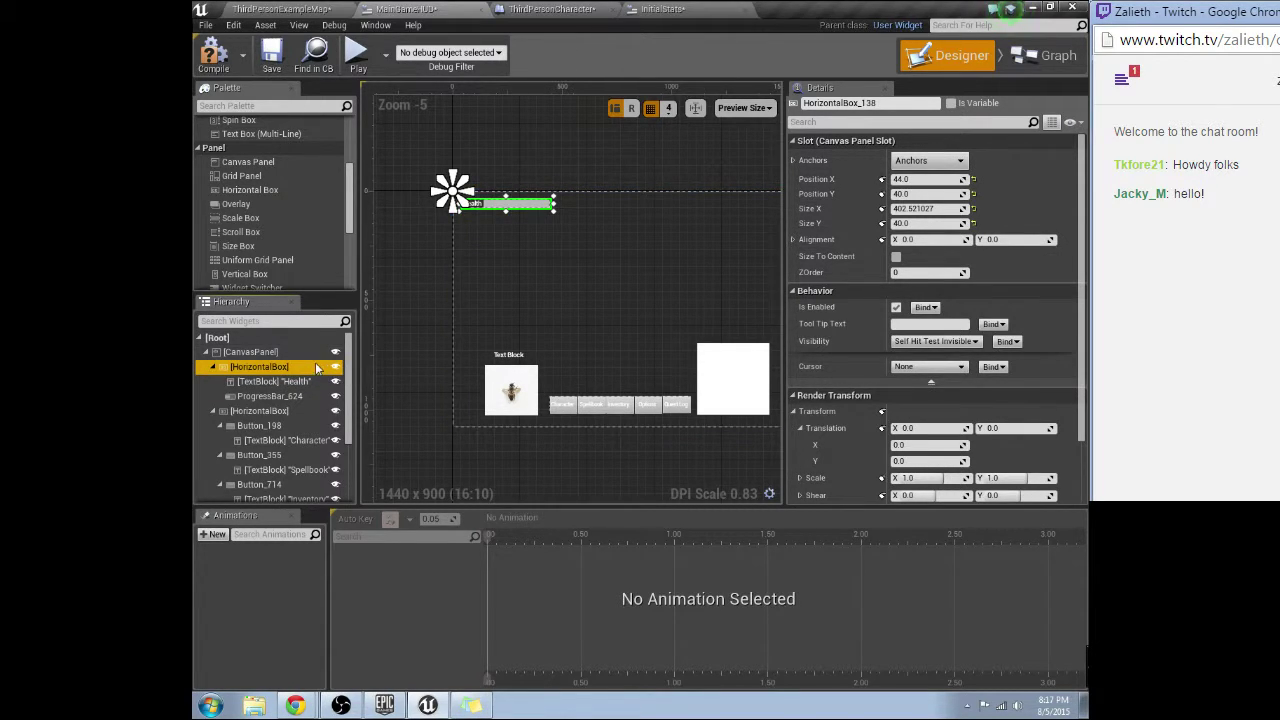
pyautogui.click(929, 160)
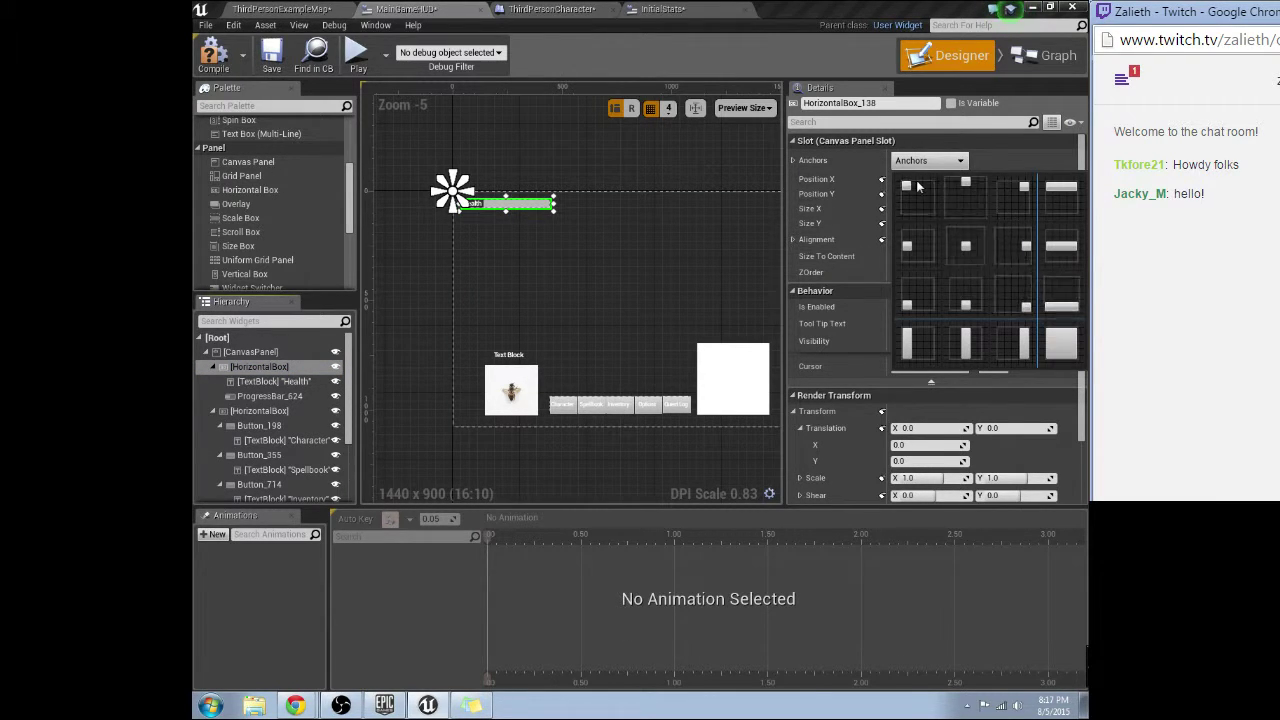
pyautogui.click(452, 192)
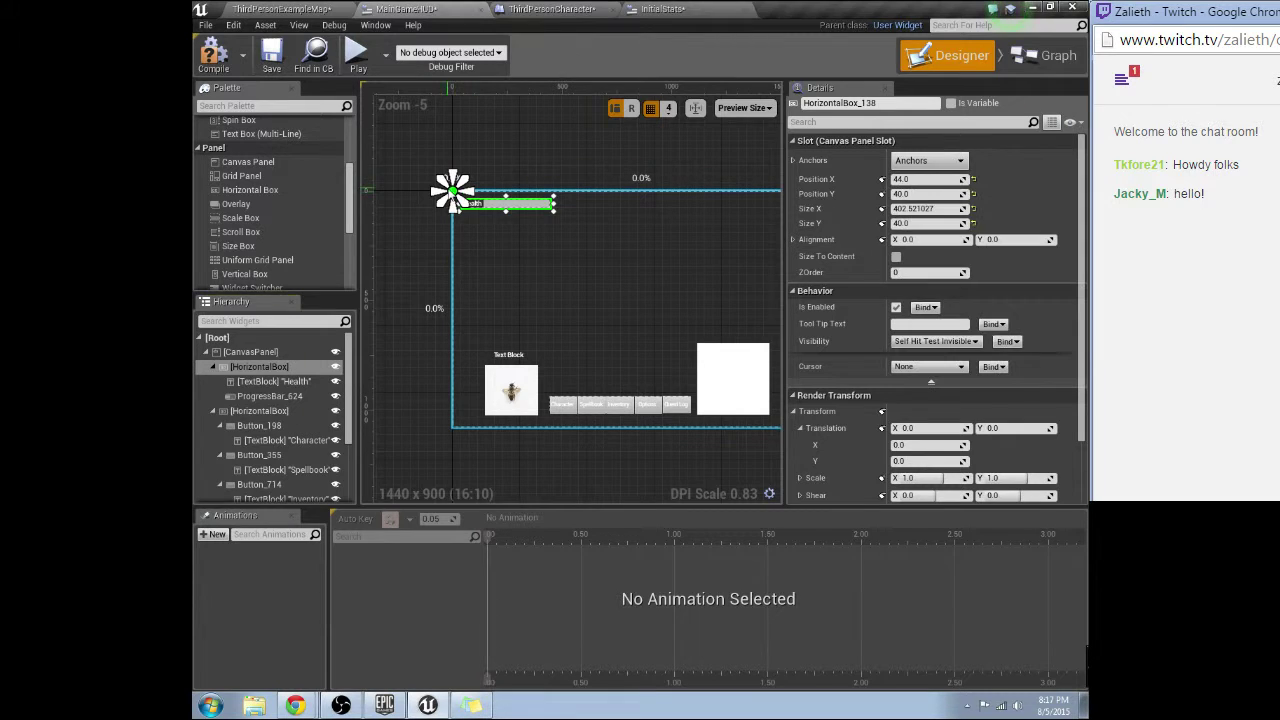
pyautogui.click(792, 160)
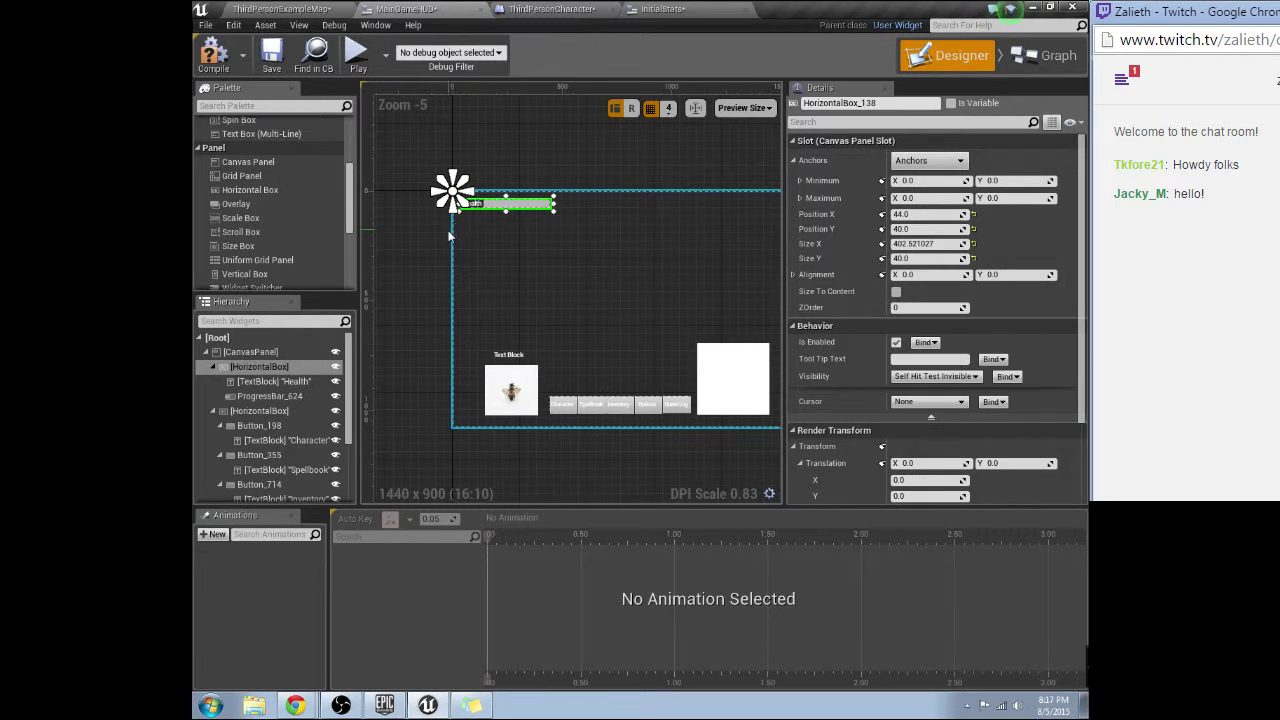
pyautogui.press('Delete')
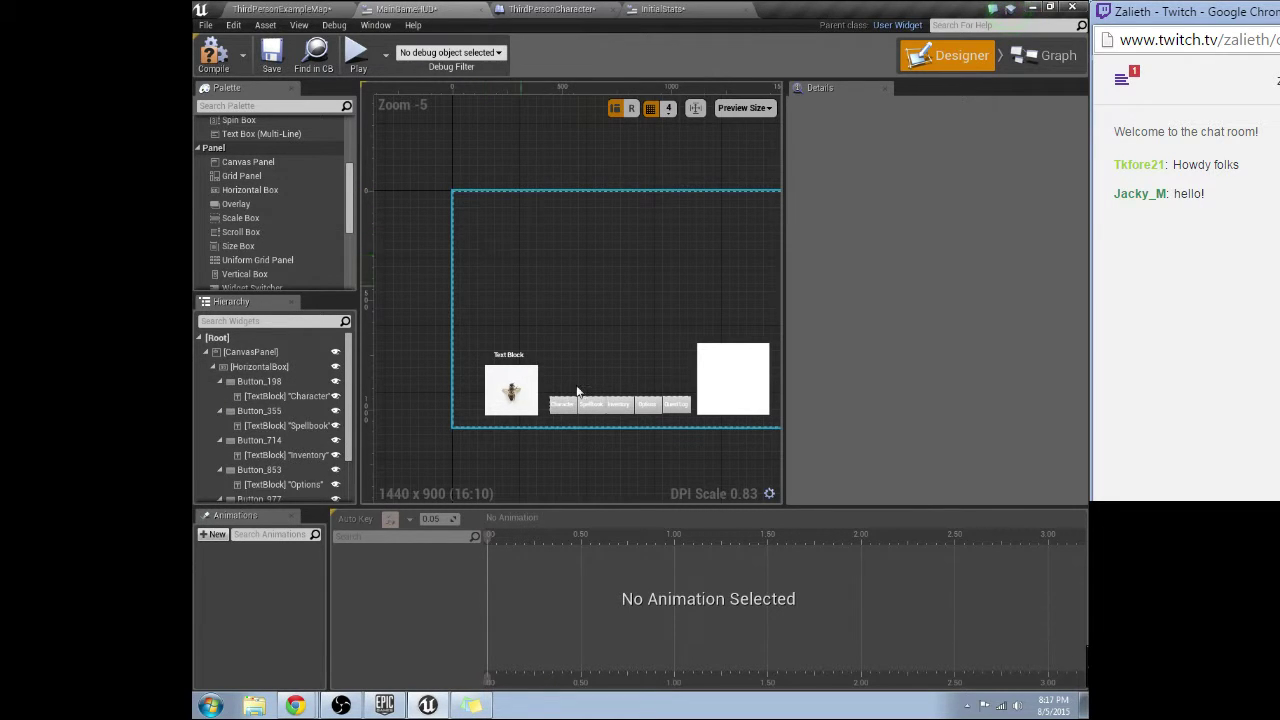
pyautogui.hotkey('ctrl', 'z')
# Reset the anchors of the menu-button horizontal box, the Minimap image and the Name text block to default
pyautogui.click(274, 411)
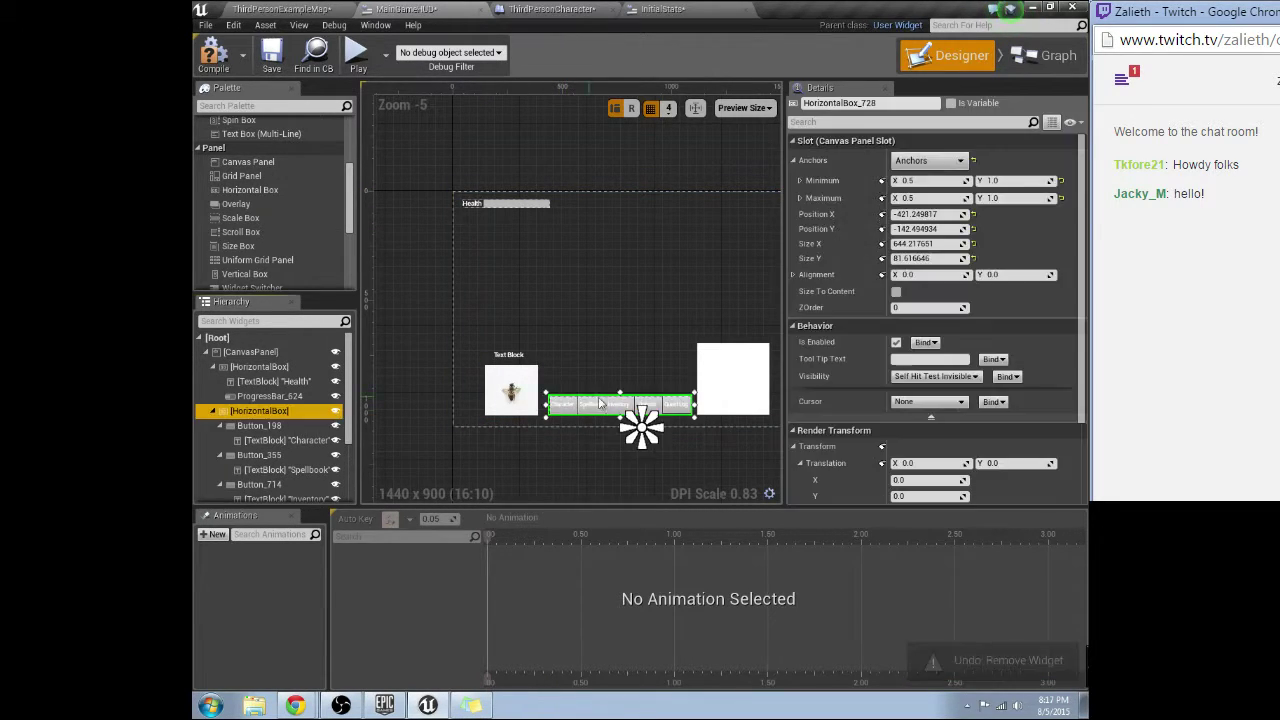
pyautogui.click(974, 162)
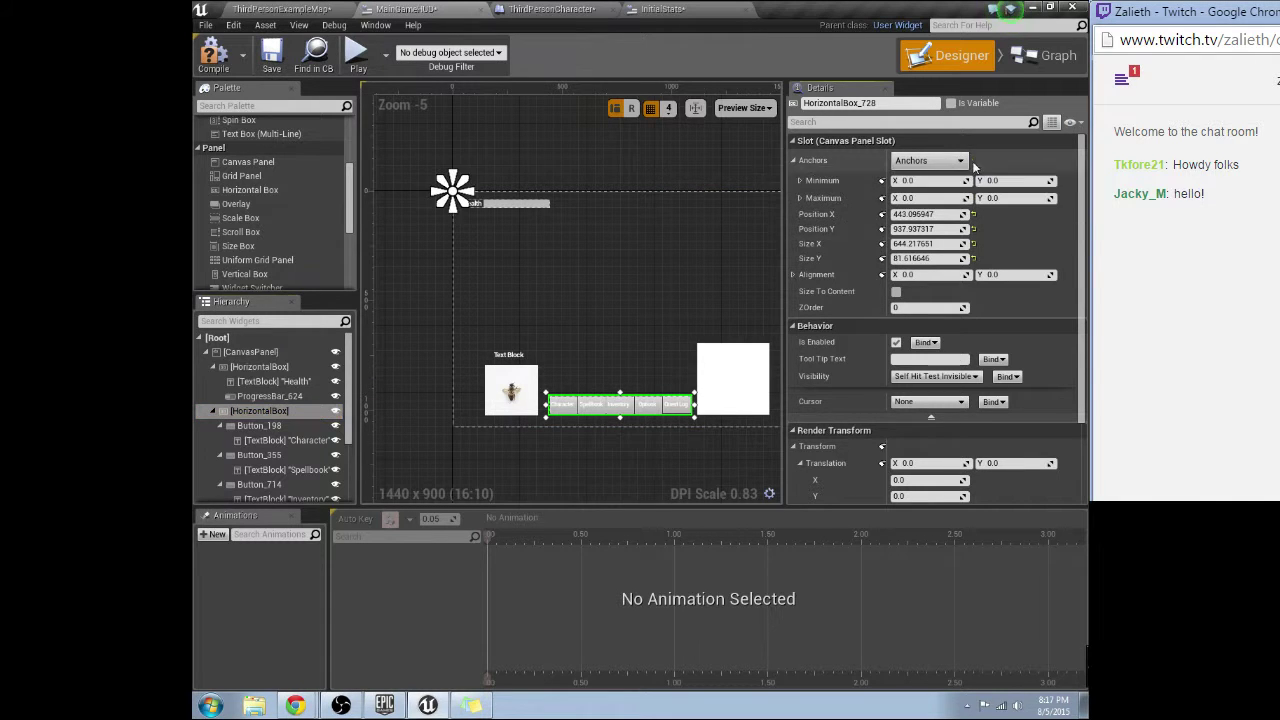
pyautogui.click(728, 386)
pyautogui.click(974, 162)
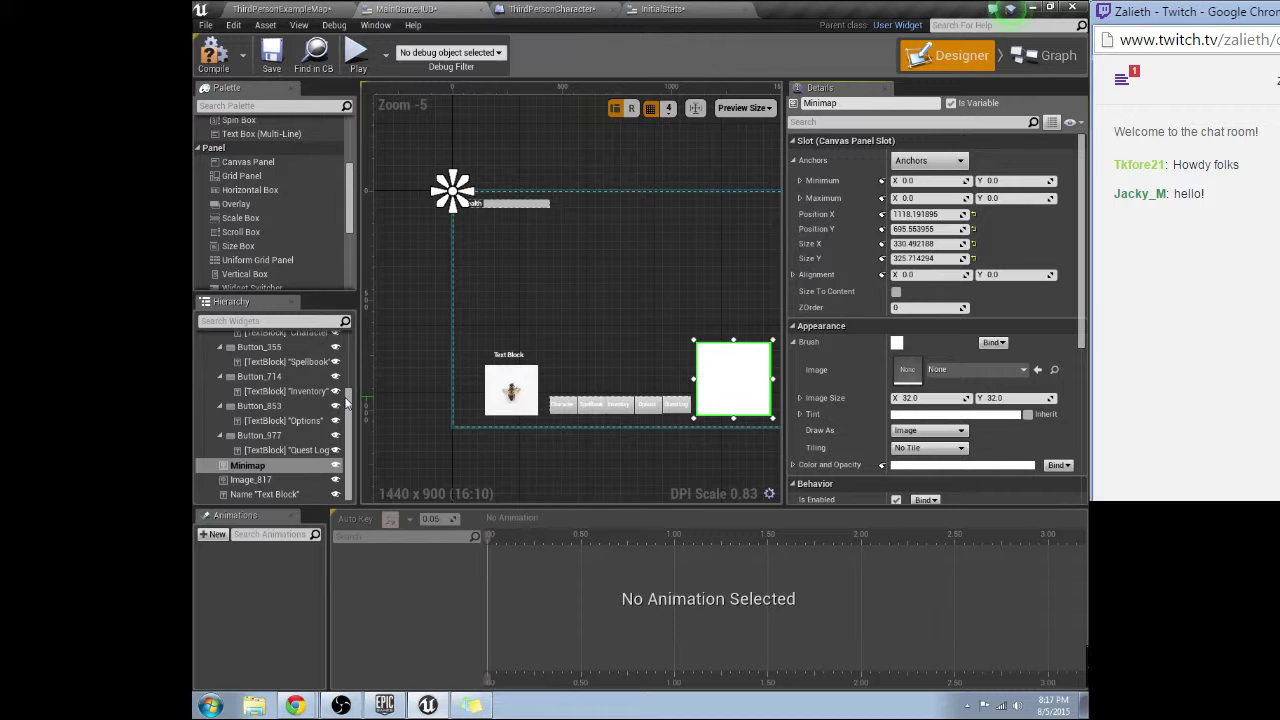
pyautogui.click(242, 479)
pyautogui.click(254, 497)
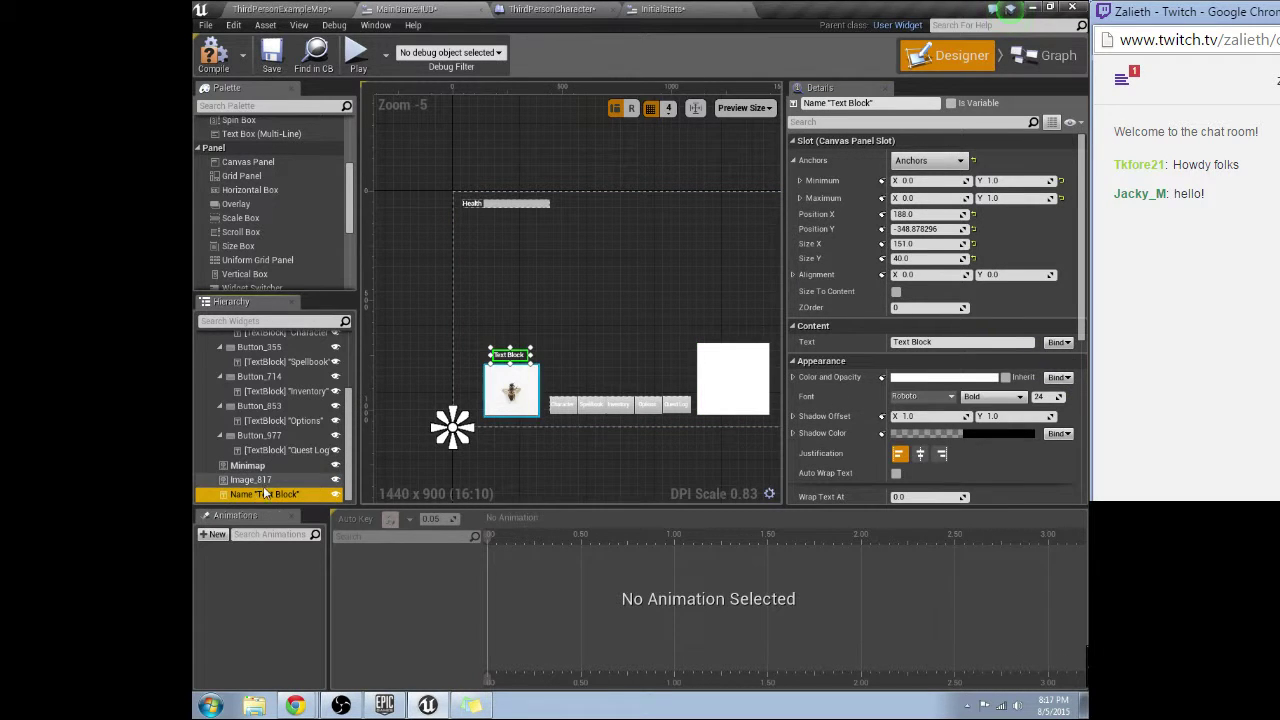
pyautogui.click(974, 162)
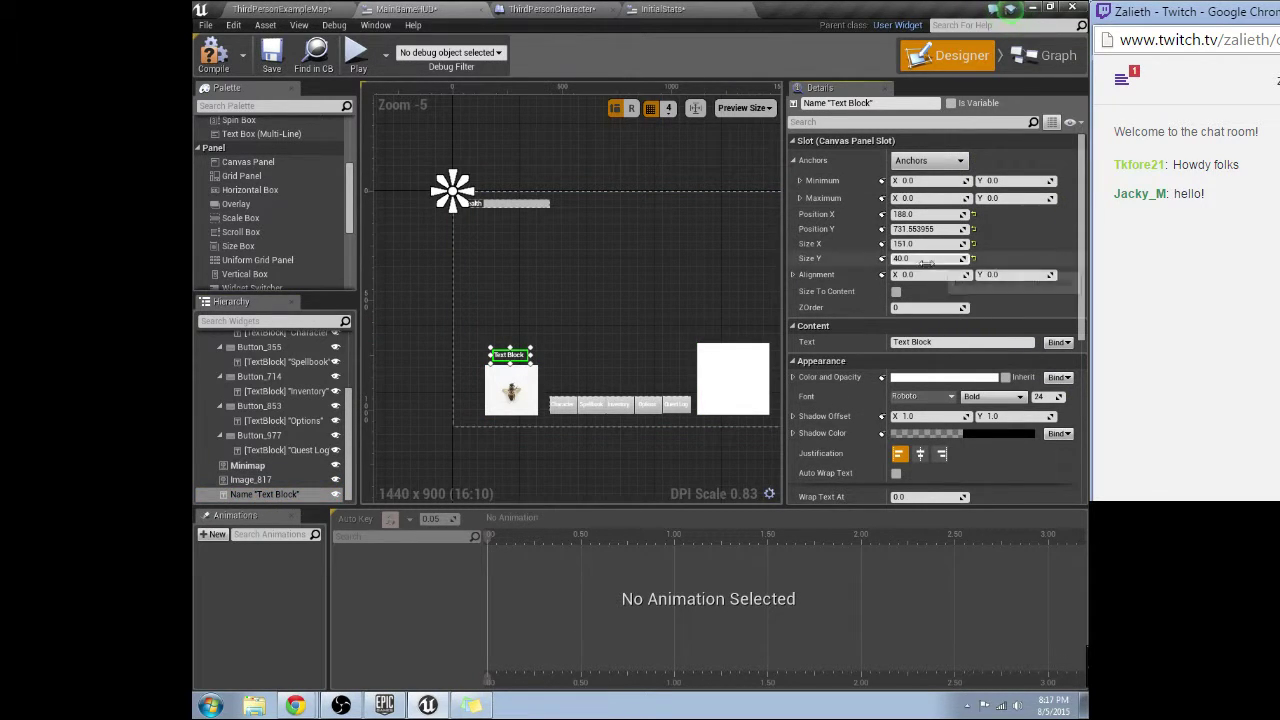
# Check the slot settings of the HUD's images, Quest Log button, horizontal boxes and canvas panel in the hierarchy
pyautogui.click(250, 479)
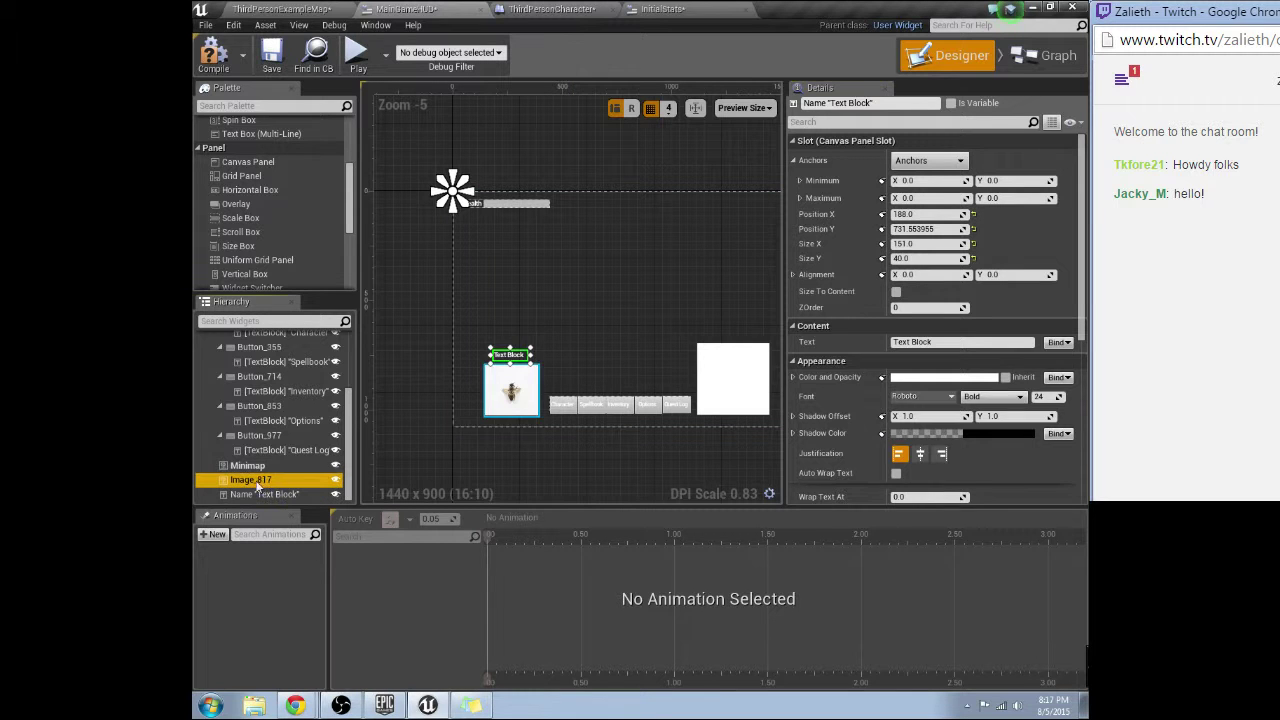
pyautogui.click(248, 465)
pyautogui.click(280, 450)
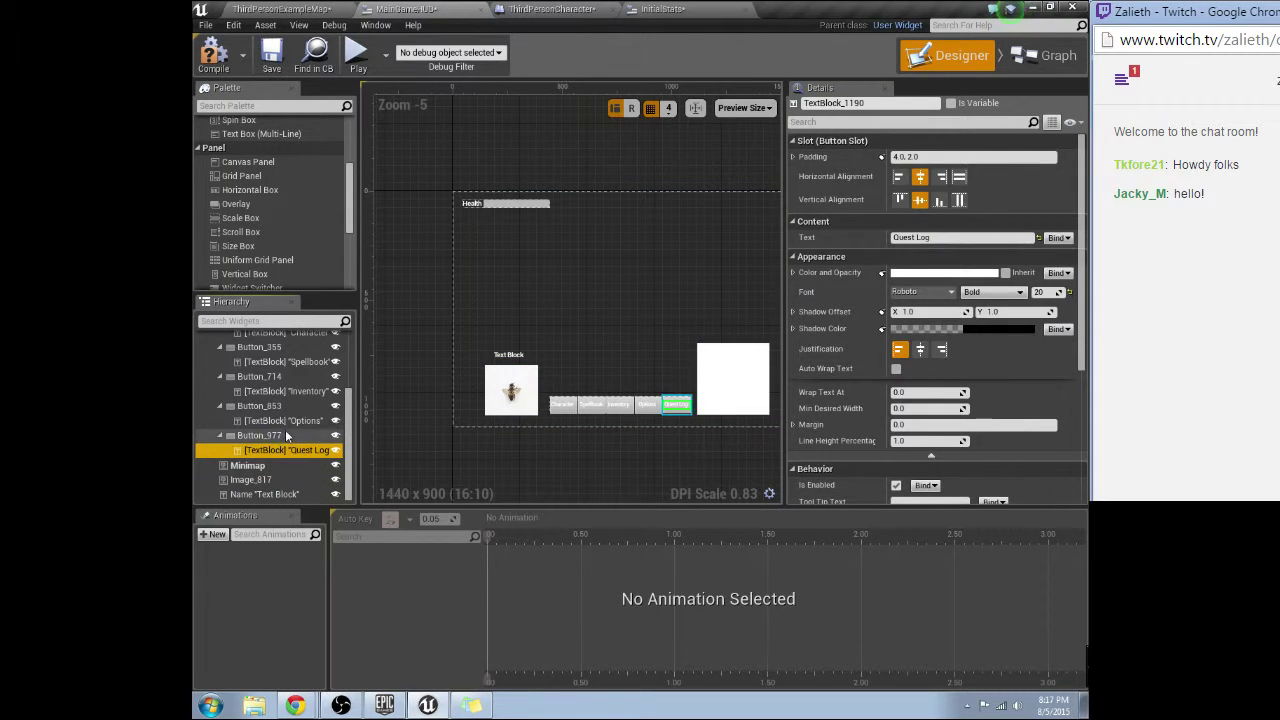
pyautogui.click(285, 432)
pyautogui.scroll(3, 295, 418)
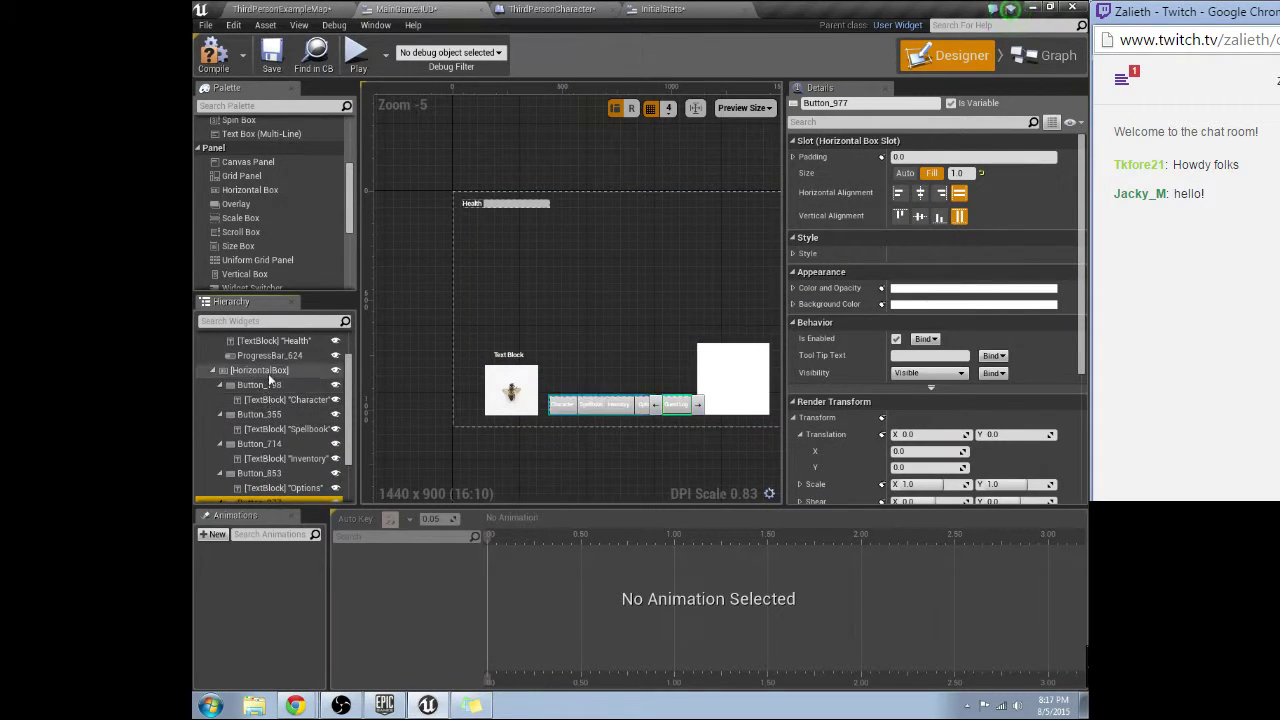
pyautogui.click(268, 373)
pyautogui.scroll(2, 267, 362)
pyautogui.click(252, 352)
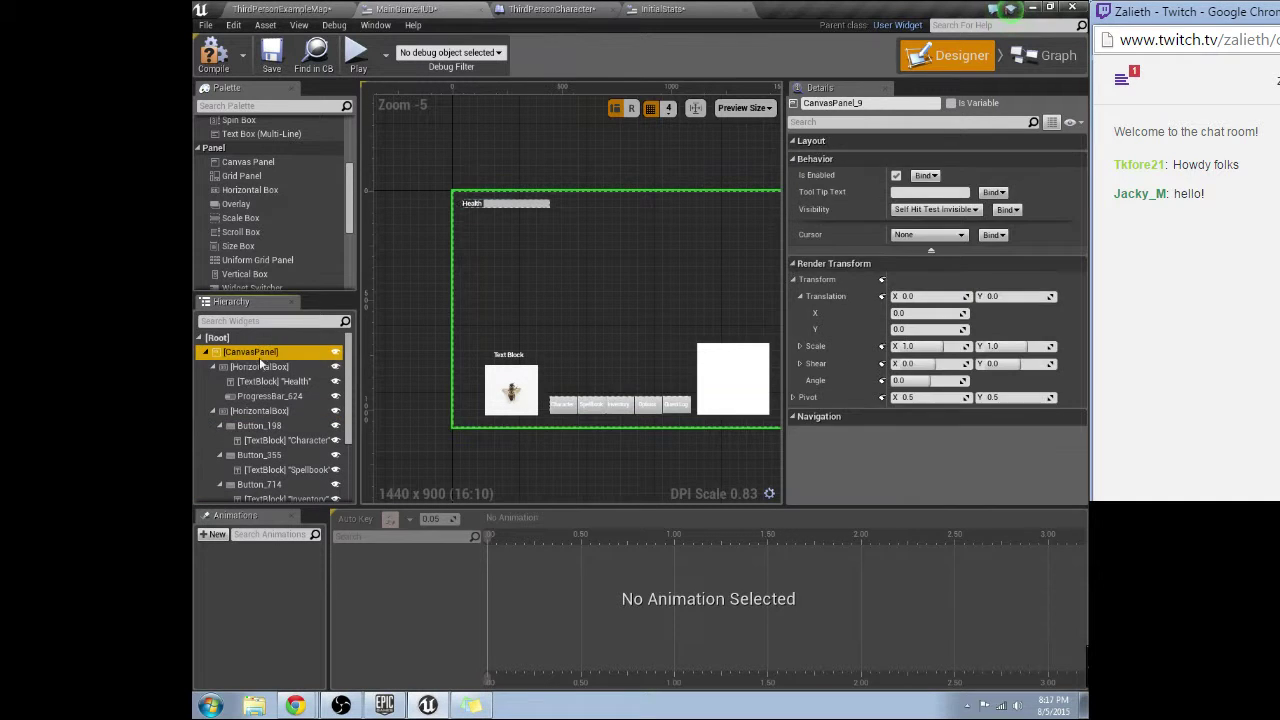
pyautogui.click(257, 367)
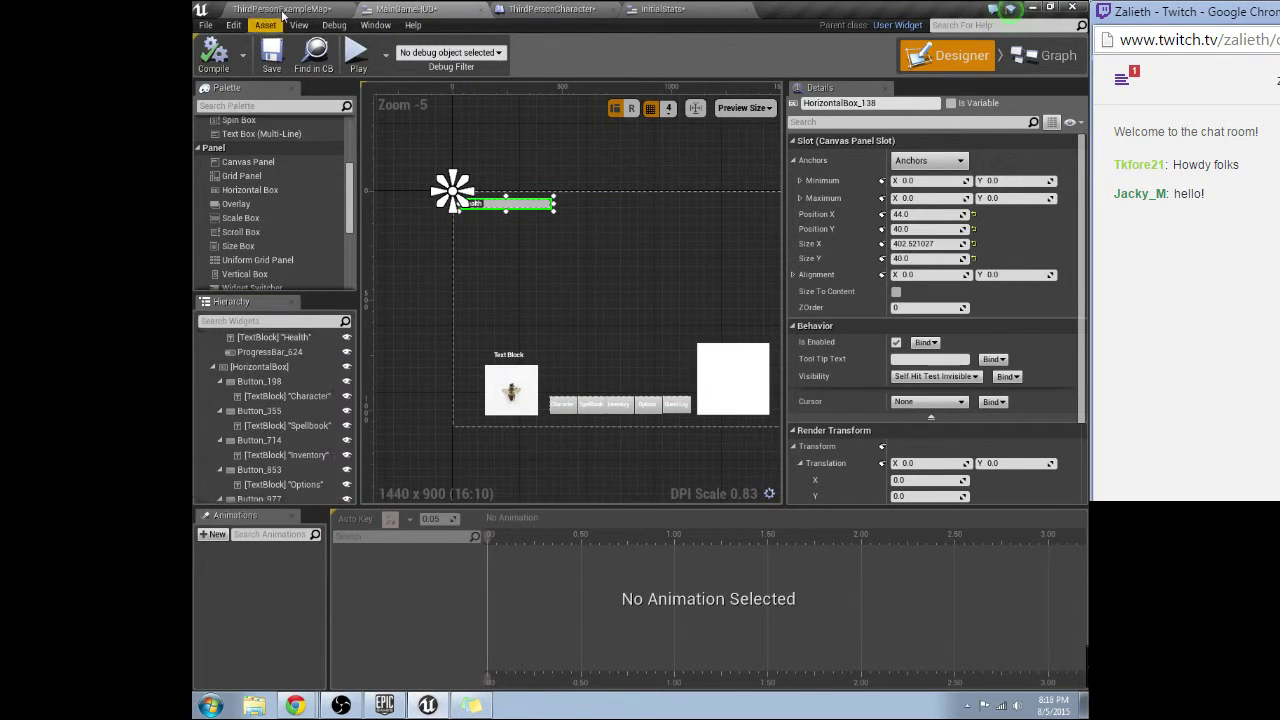
# Play the example map through both Finalize screens, widen and narrow the viewport to check the HUD layout, and stop the session
pyautogui.click(285, 9)
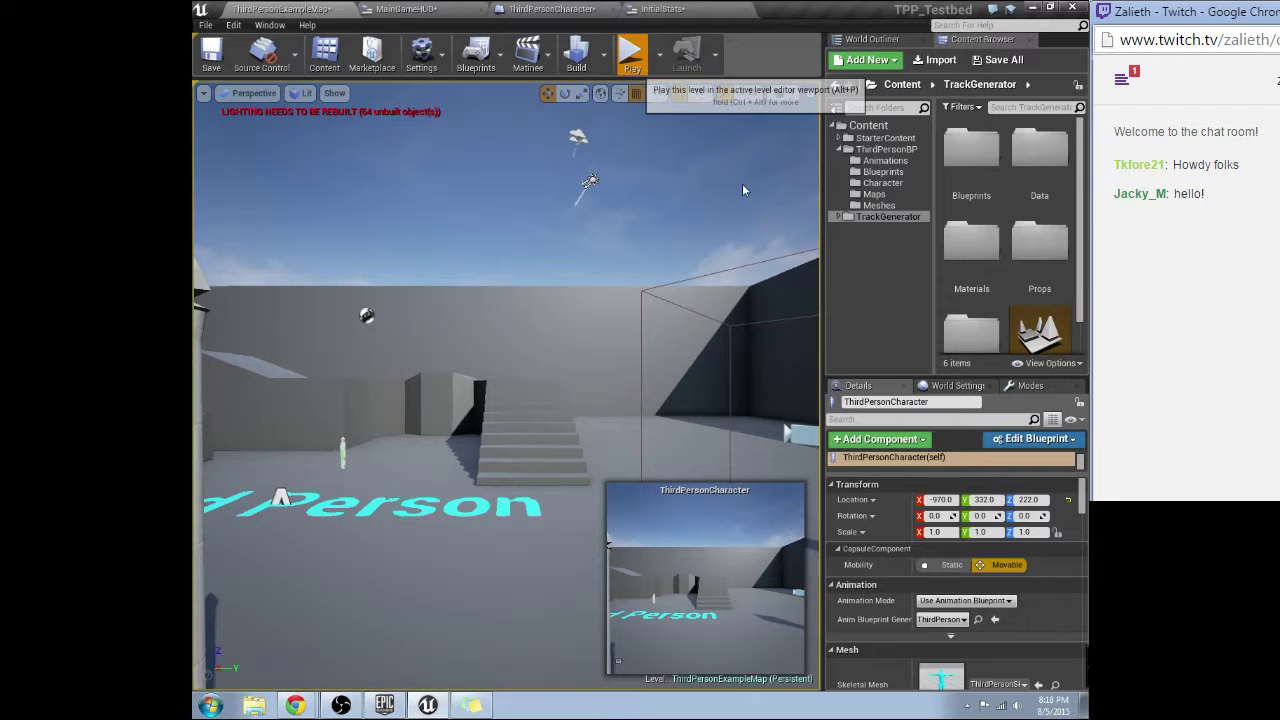
pyautogui.hotkey('alt', 'p')
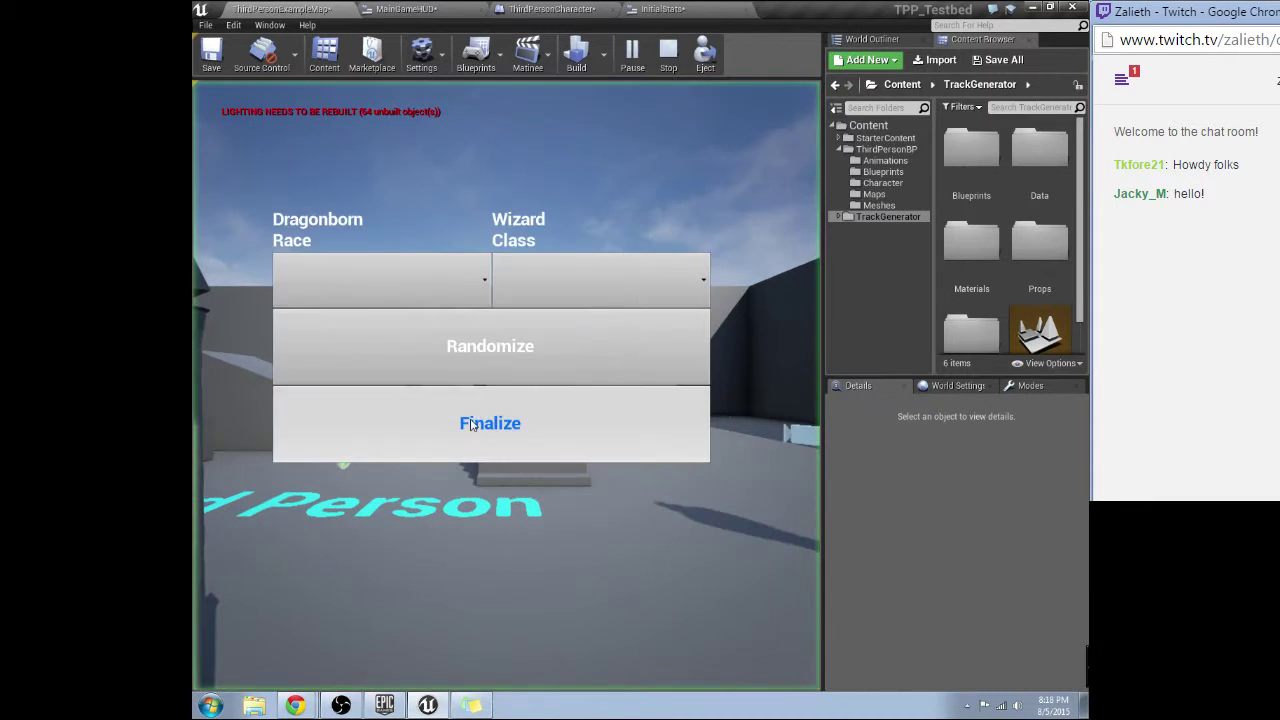
pyautogui.click(471, 424)
pyautogui.click(471, 424)
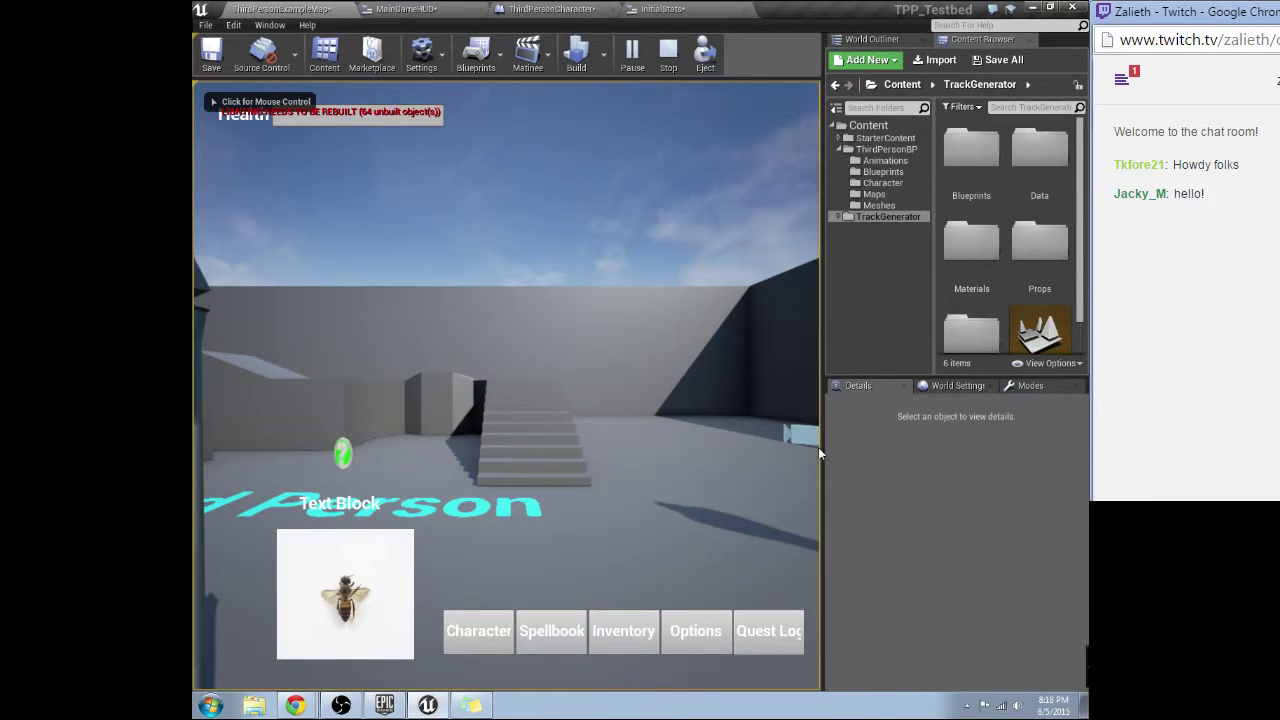
pyautogui.moveTo(818, 453); pyautogui.dragTo(1032, 413)
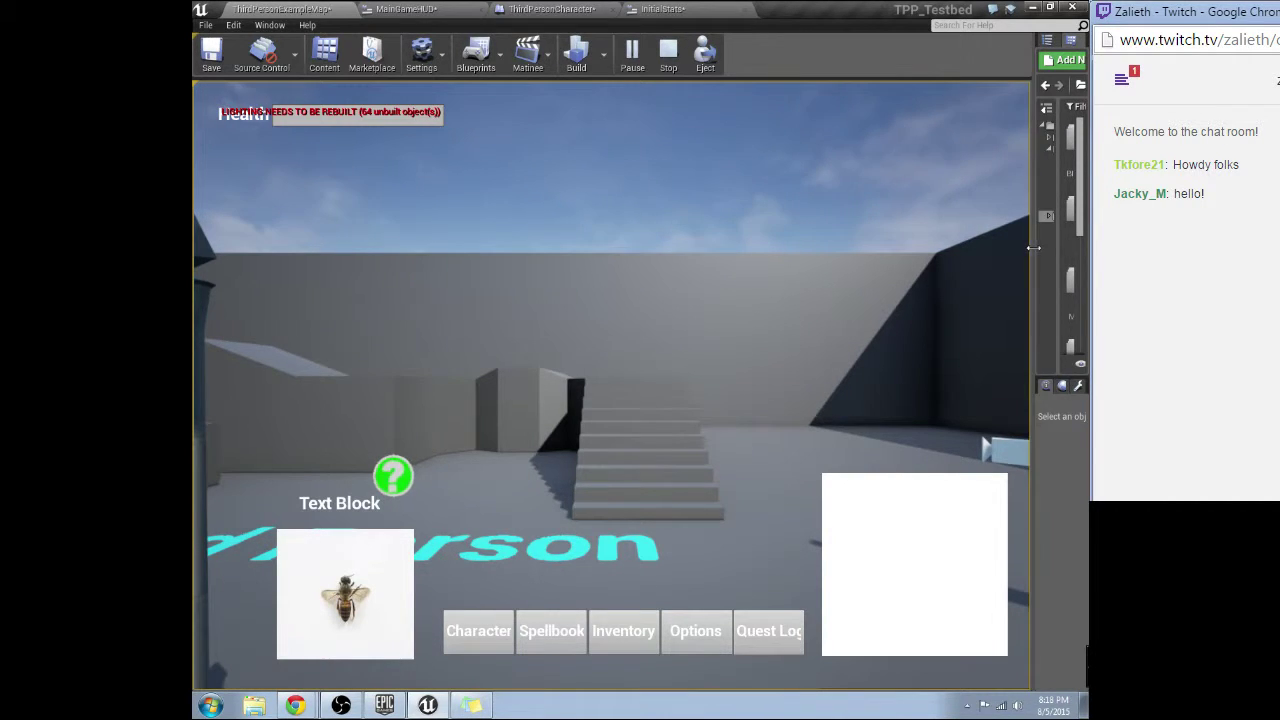
pyautogui.moveTo(1031, 251); pyautogui.dragTo(738, 251)
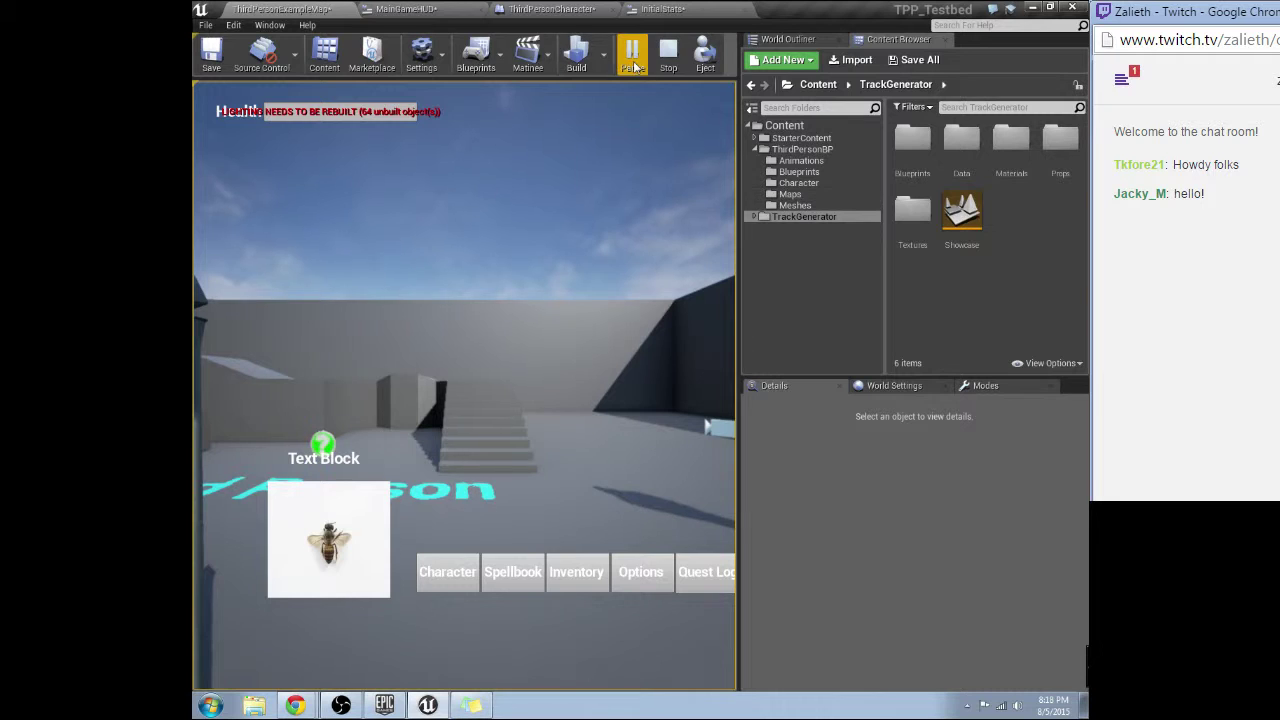
pyautogui.click(668, 55)
# Set the MainGameHUD designer's preview size to 720p (HDTV, Blu-ray)
pyautogui.click(427, 12)
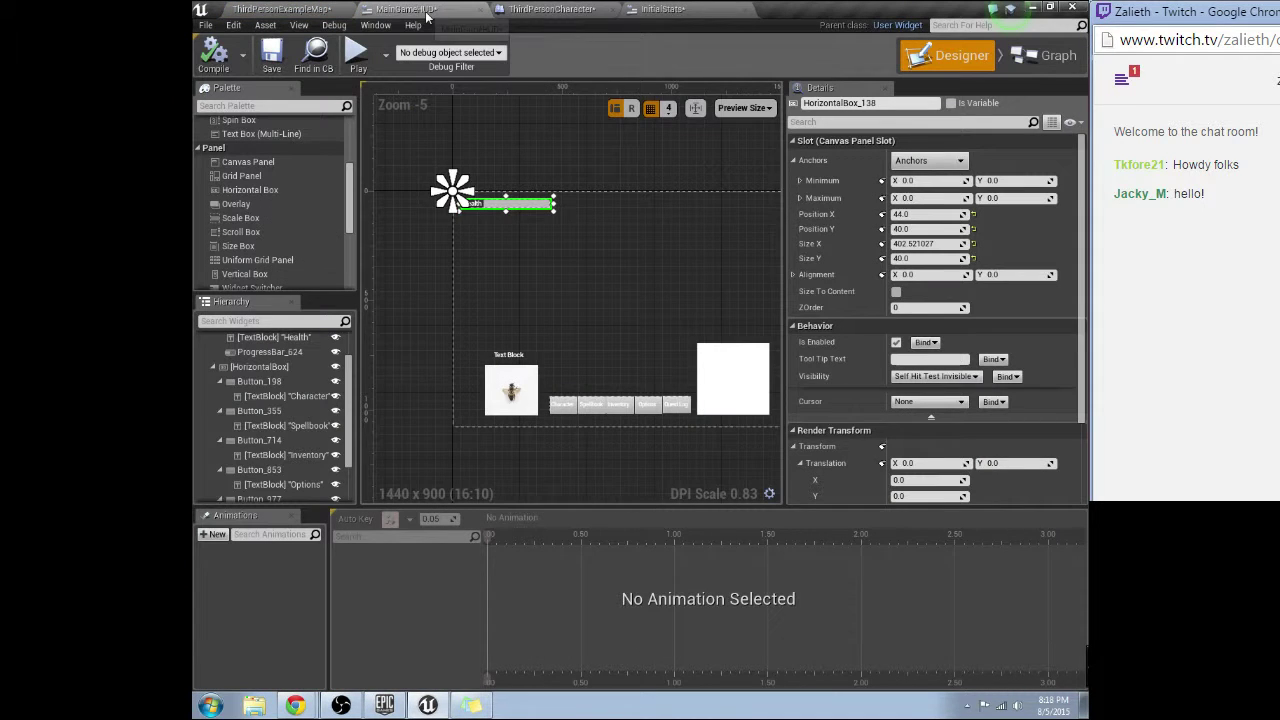
pyautogui.click(745, 107)
pyautogui.click(695, 108)
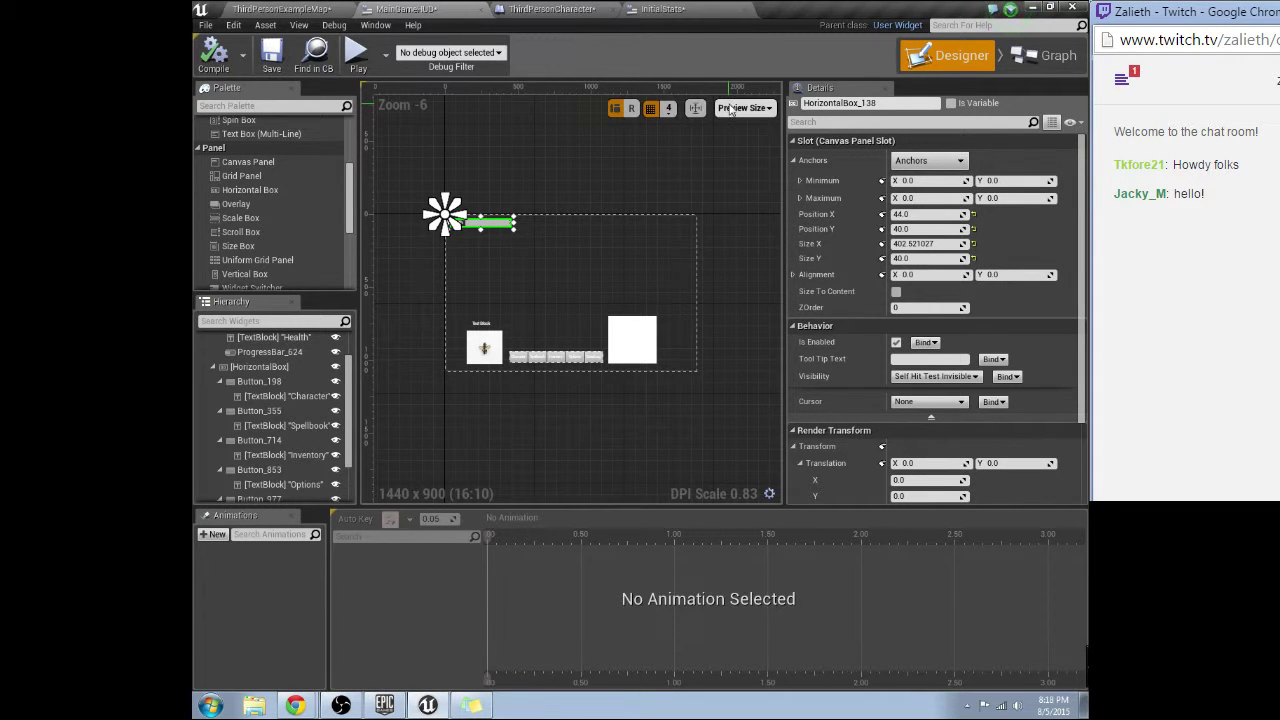
pyautogui.click(731, 108)
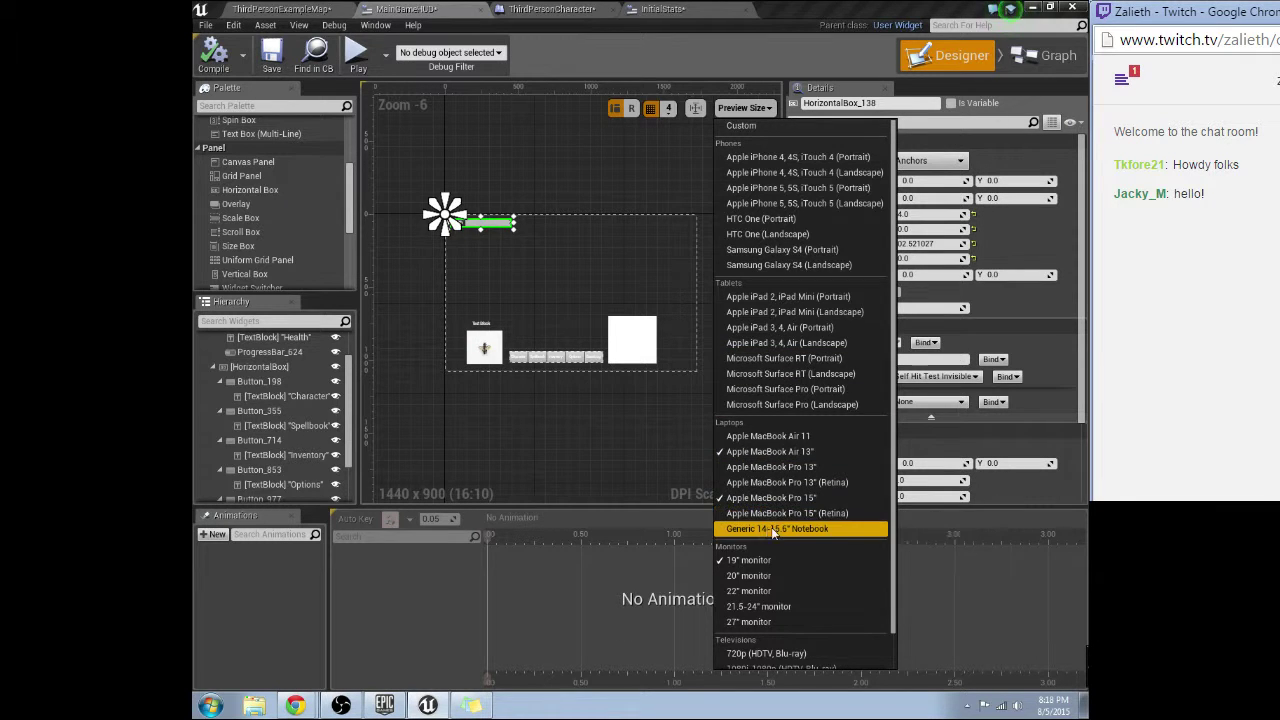
pyautogui.scroll(-1, 768, 601)
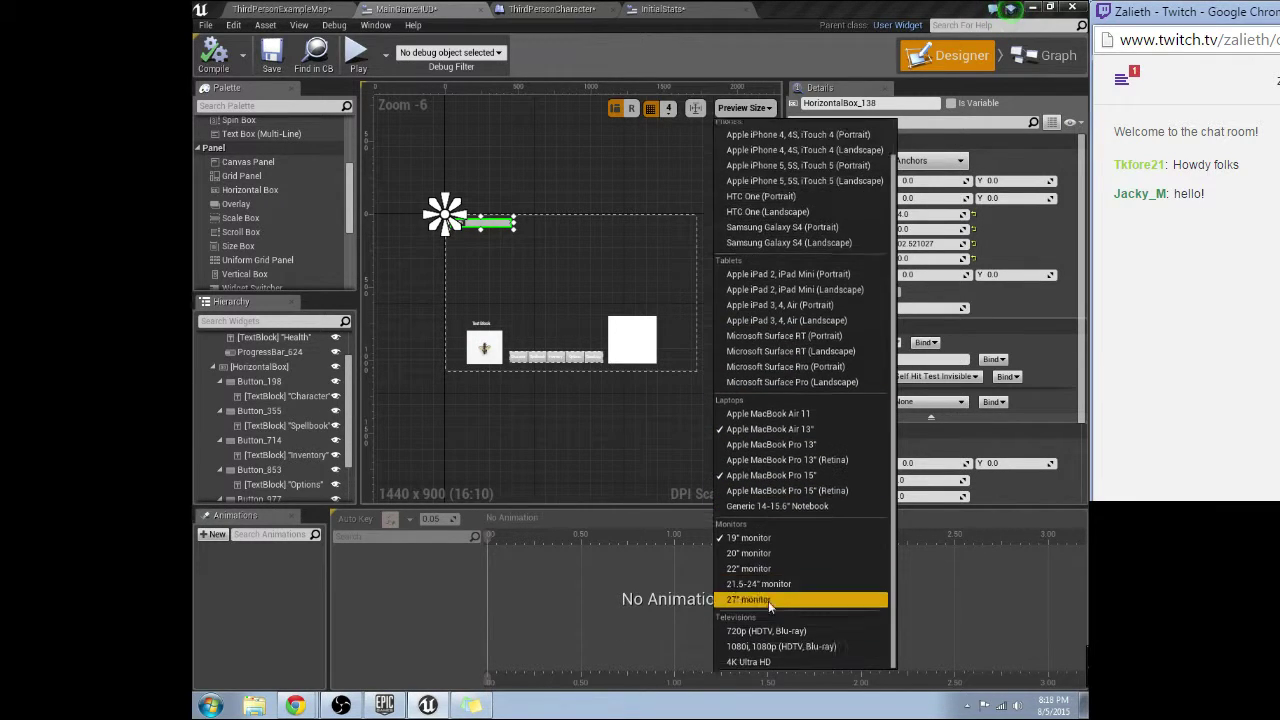
pyautogui.scroll(-1, 768, 599)
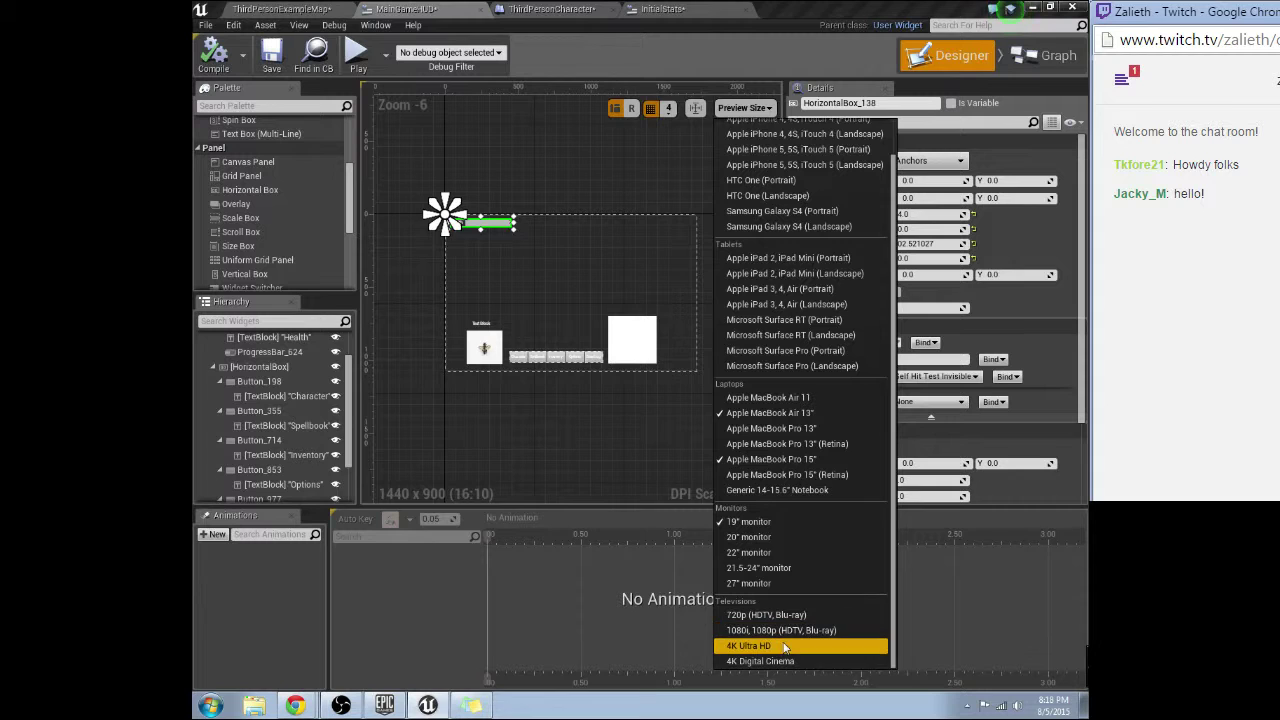
pyautogui.click(766, 614)
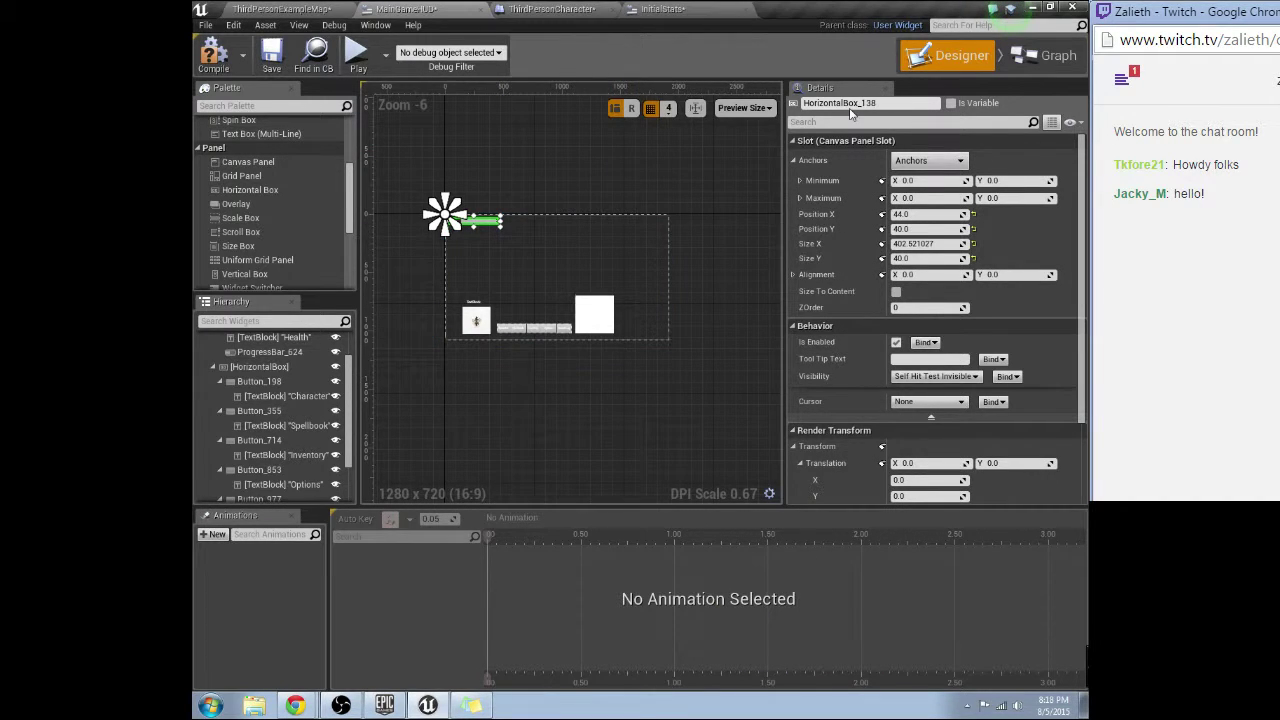
# Replay the example map, widen the viewport to check that the whole HUD fits, walk the character forward, and stop the session
pyautogui.click(283, 9)
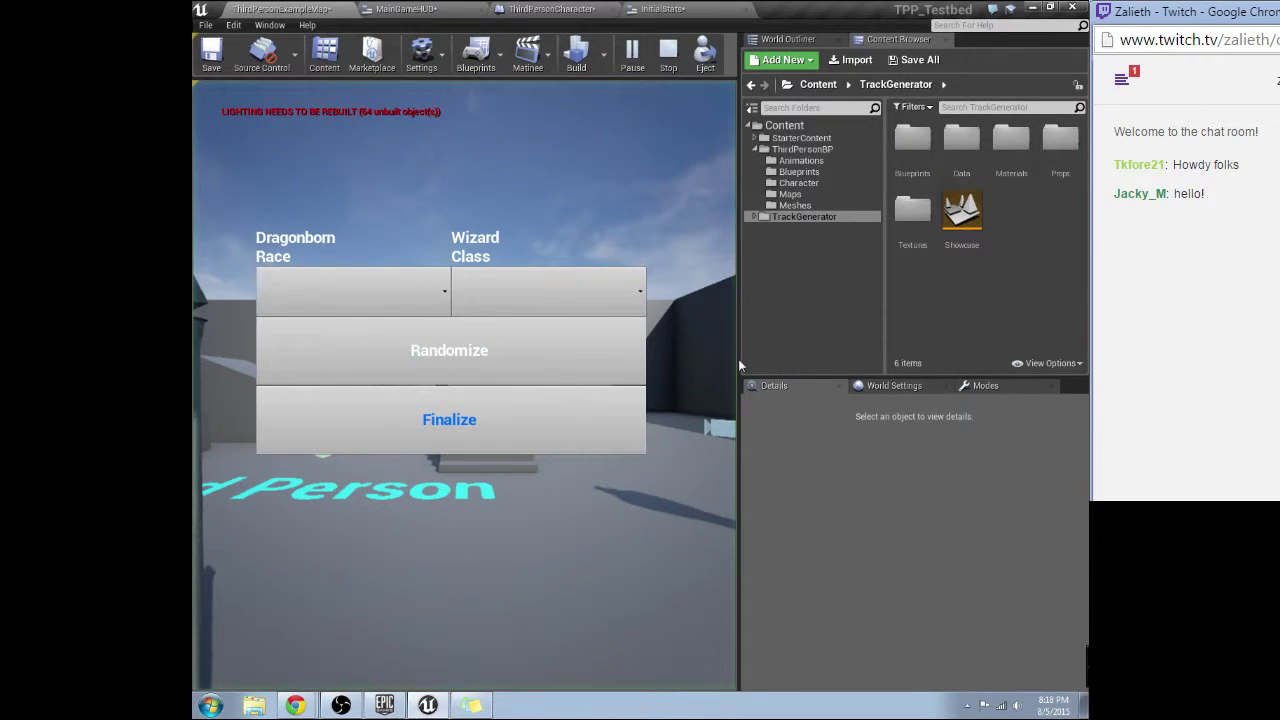
pyautogui.moveTo(738, 346); pyautogui.dragTo(928, 326)
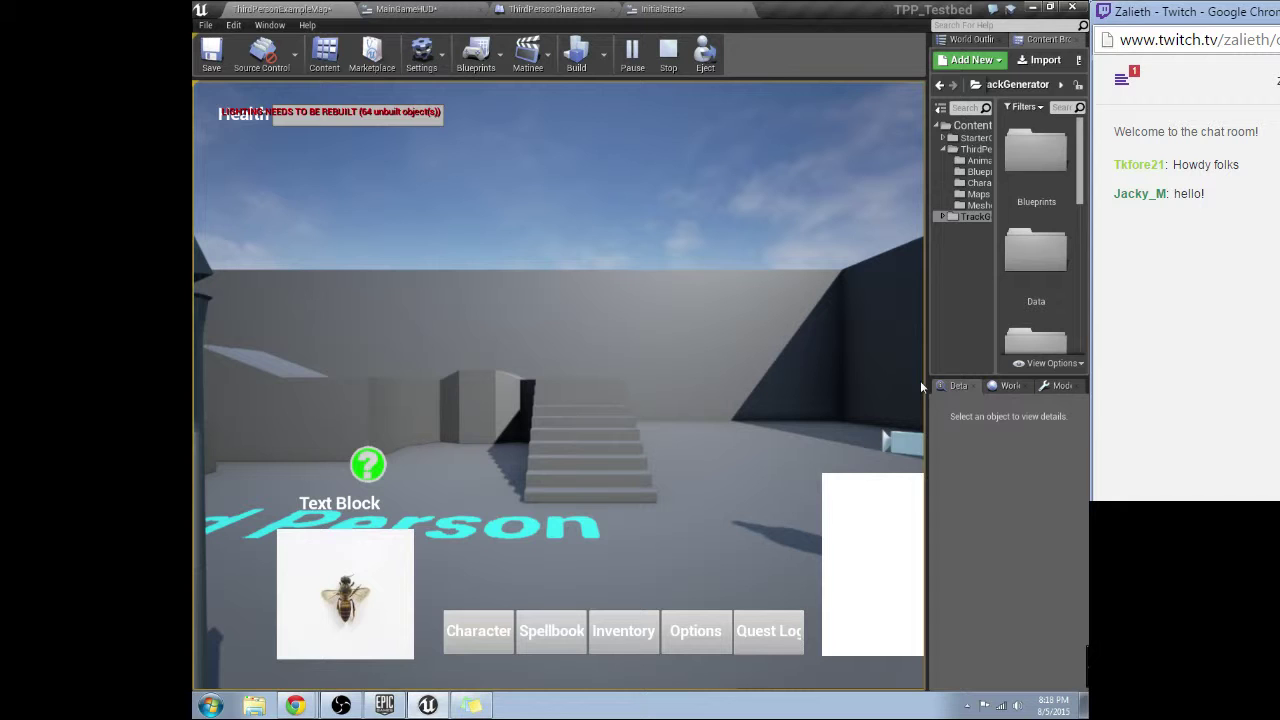
pyautogui.moveTo(922, 387); pyautogui.dragTo(1030, 384)
pyautogui.click(936, 422)
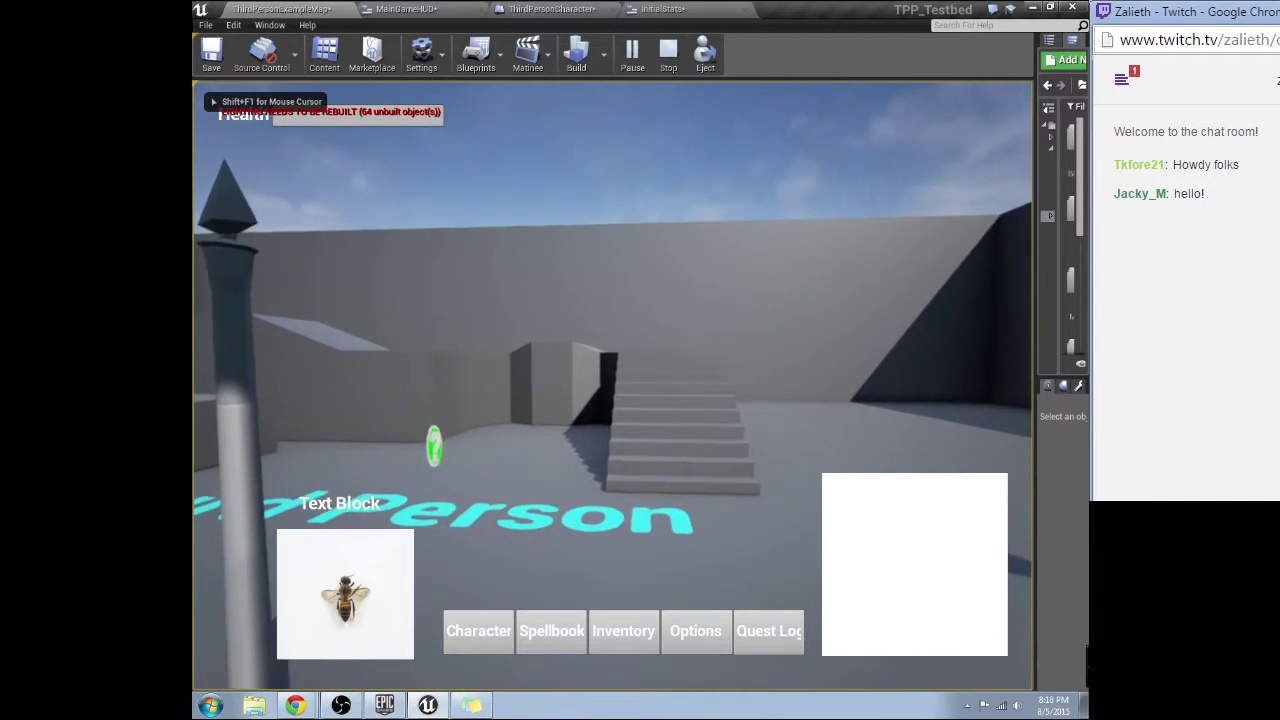
pyautogui.press('w')
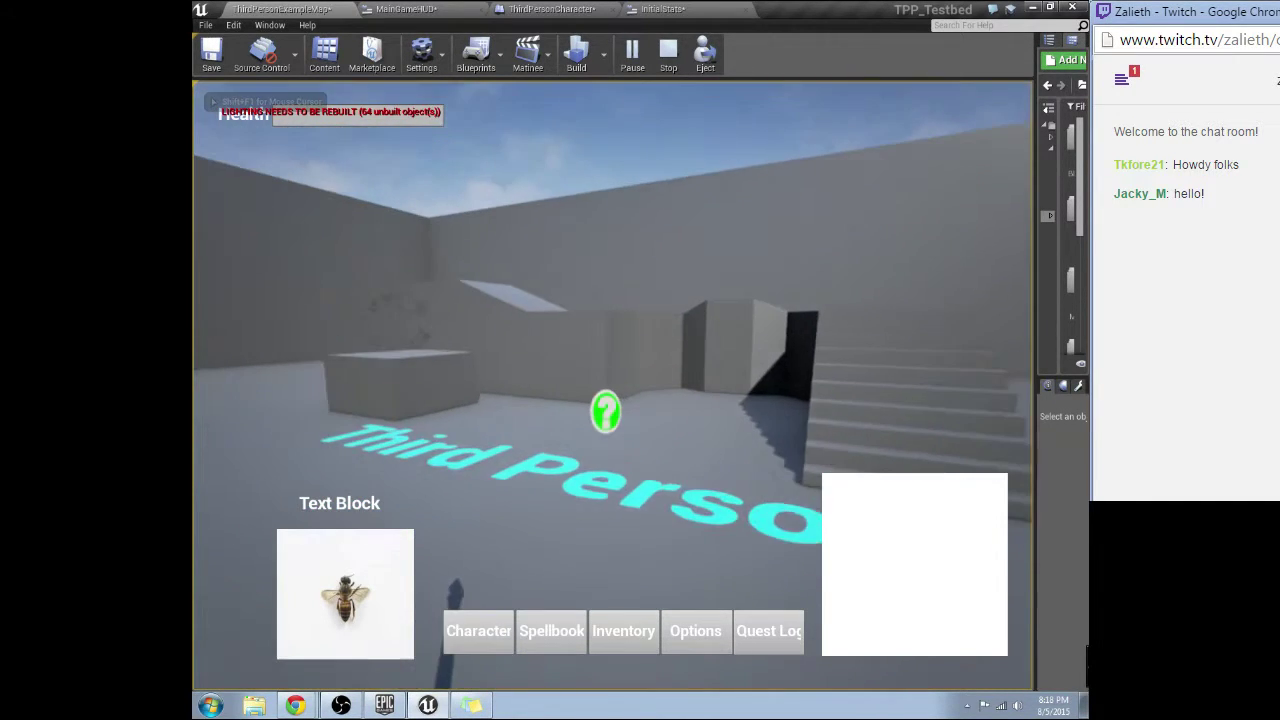
pyautogui.press('w')
pyautogui.press('Escape')
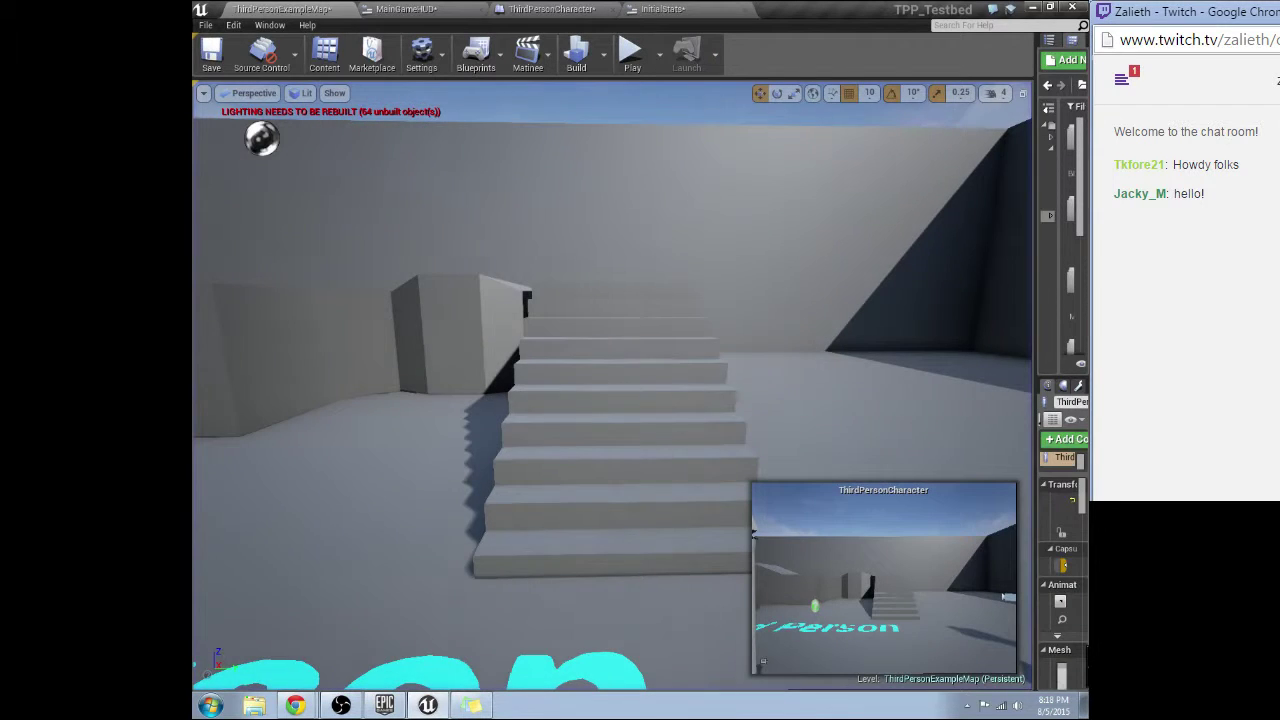
# Shift the Finalize comment group closer to the Add to Viewport node in the InitialStats event graph, and box-select its nodes
pyautogui.click(660, 10)
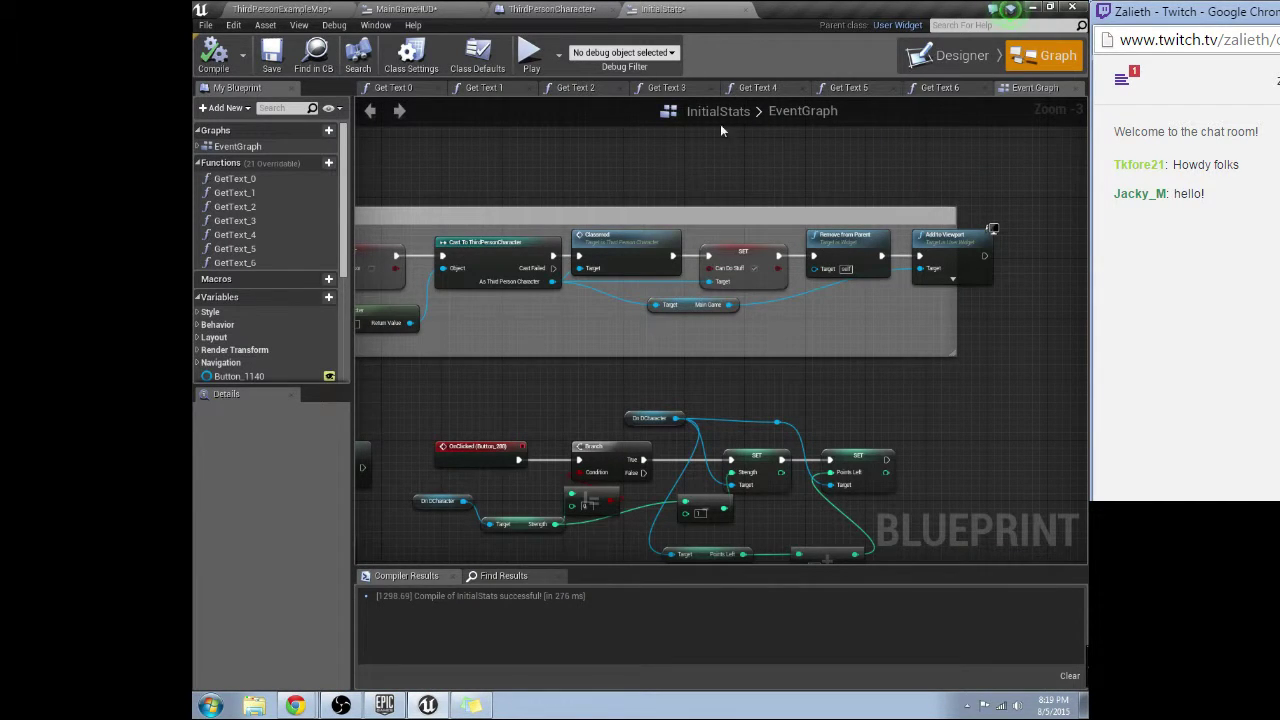
pyautogui.moveTo(889, 223); pyautogui.dragTo(805, 229, button='right')
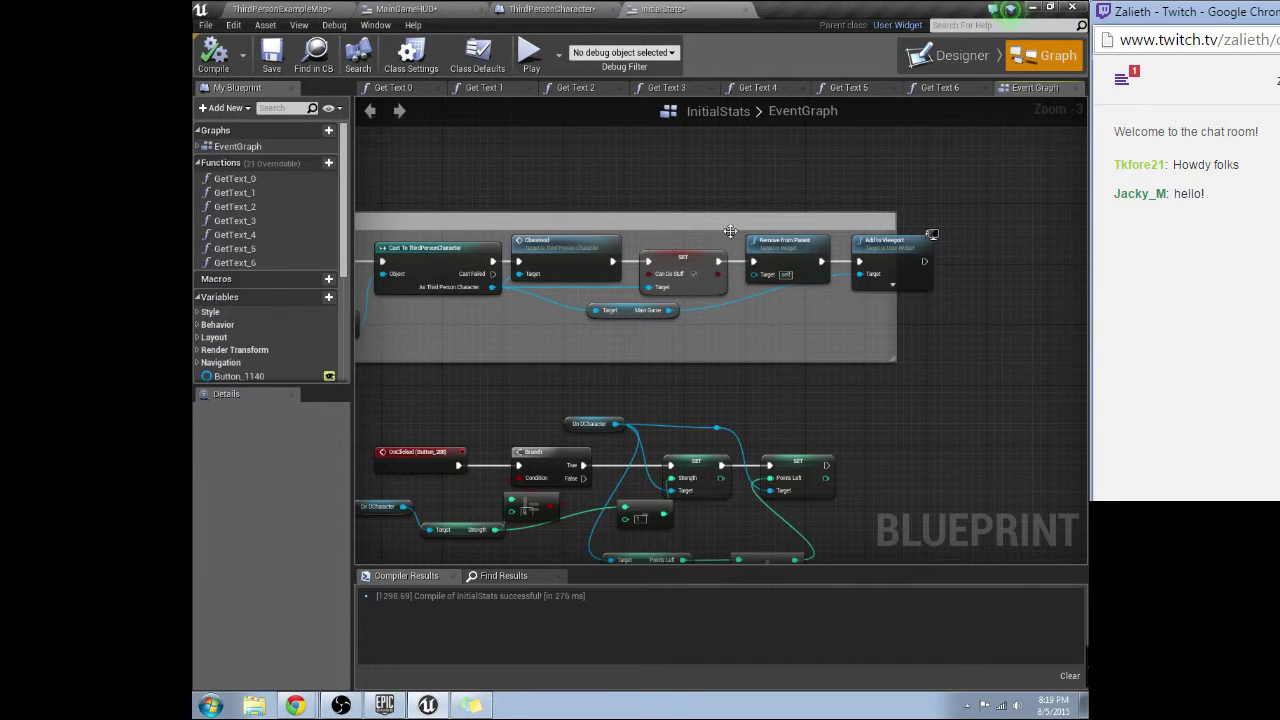
pyautogui.moveTo(730, 231); pyautogui.dragTo(751, 247)
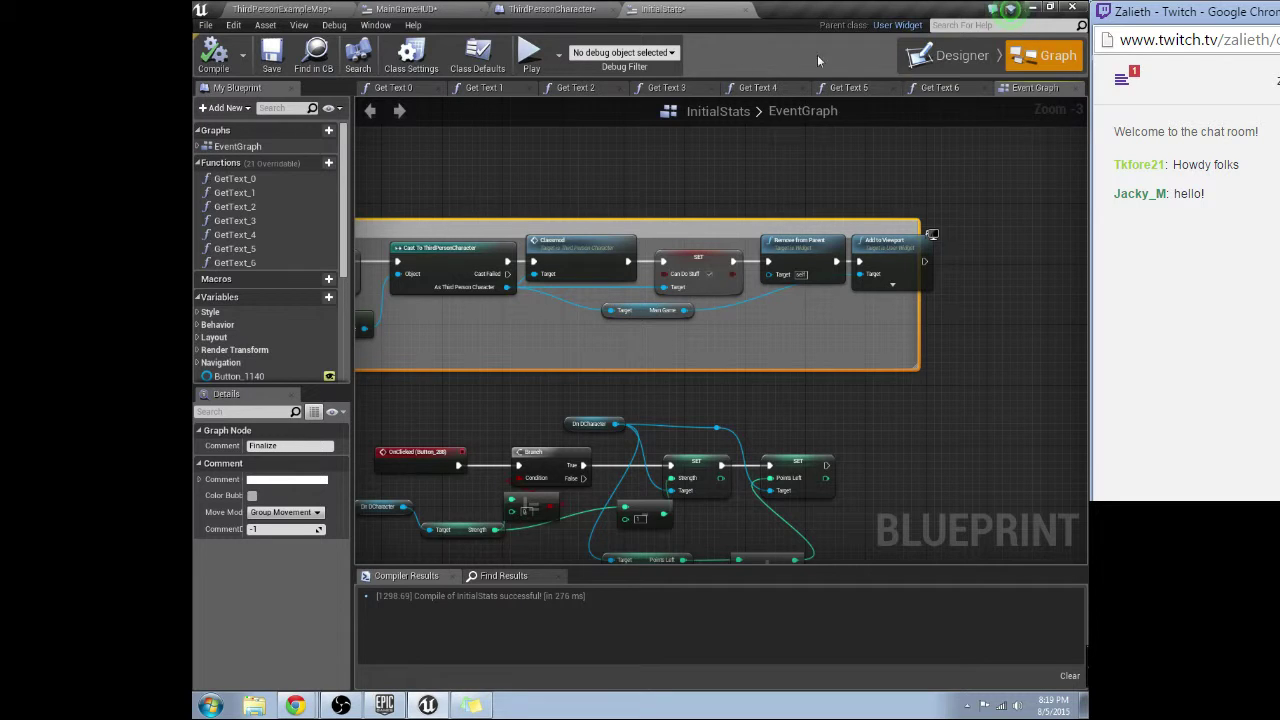
pyautogui.scroll(-2, 505, 231)
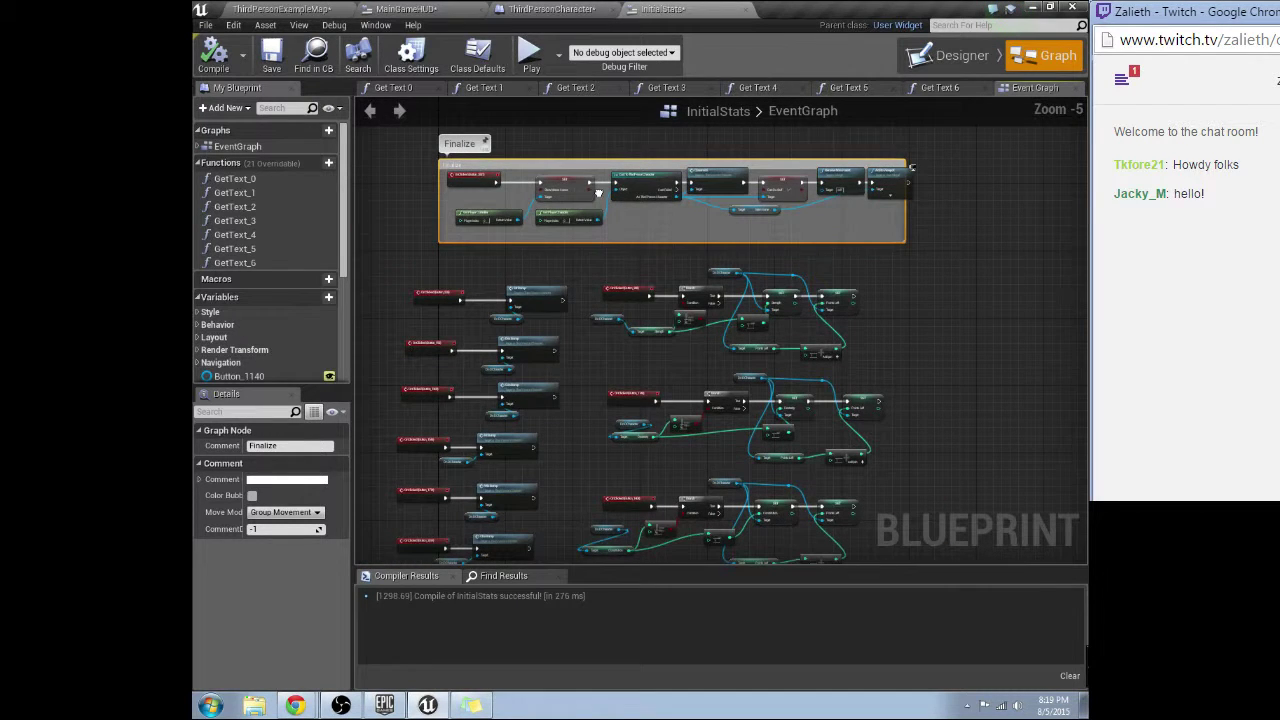
pyautogui.scroll(3, 495, 226)
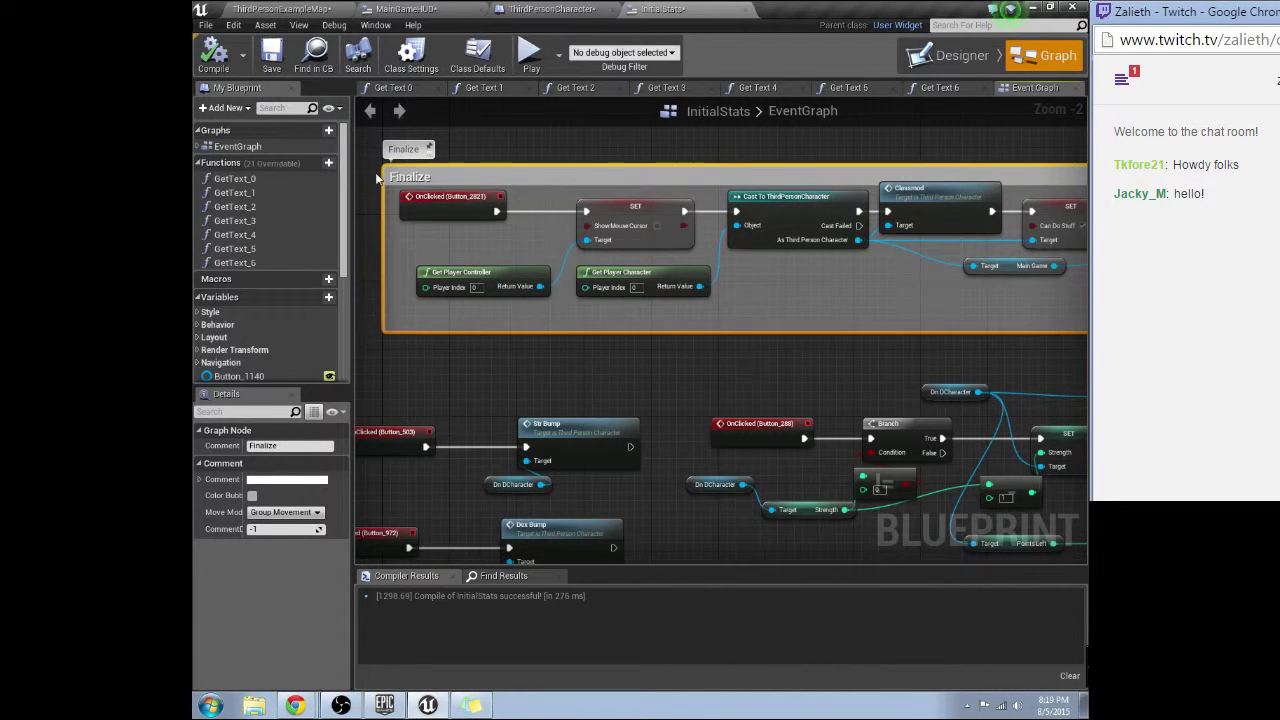
pyautogui.moveTo(376, 173); pyautogui.dragTo(884, 337)
pyautogui.moveTo(838, 330); pyautogui.dragTo(1083, 267, button='right')
pyautogui.scroll(-1, 901, 265)
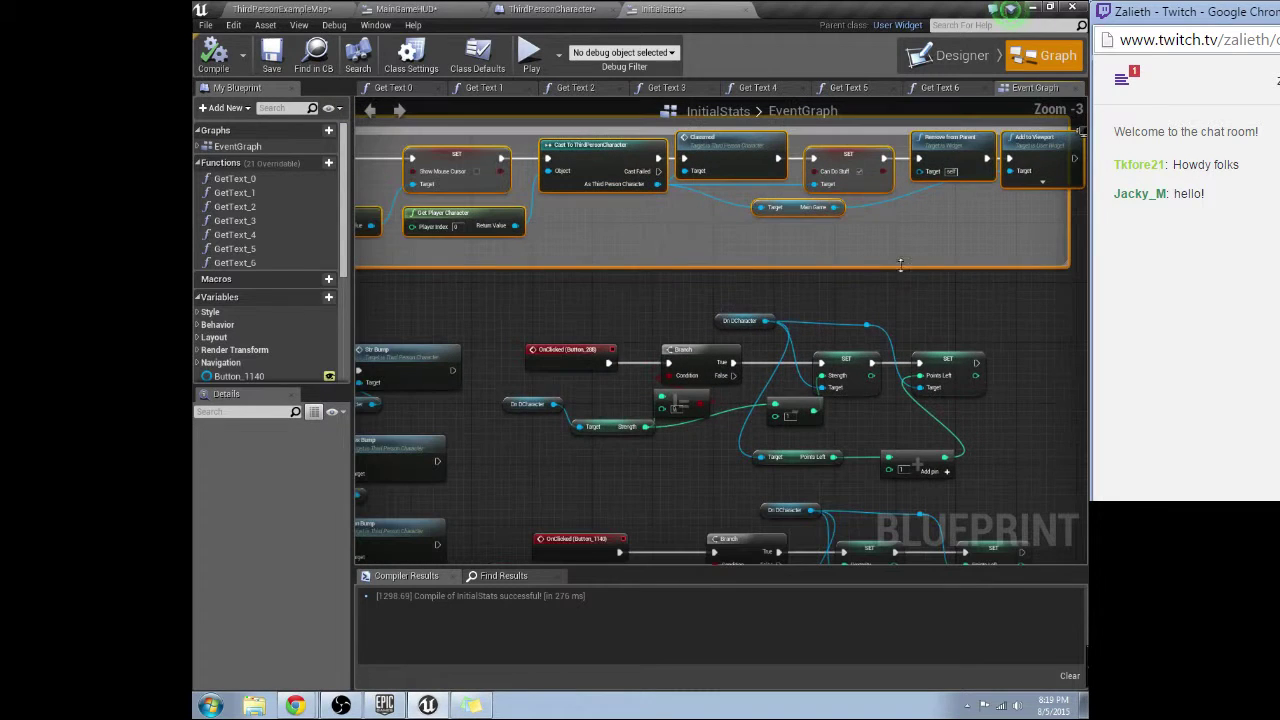
pyautogui.click(639, 253)
pyautogui.moveTo(562, 258); pyautogui.dragTo(772, 312, button='right')
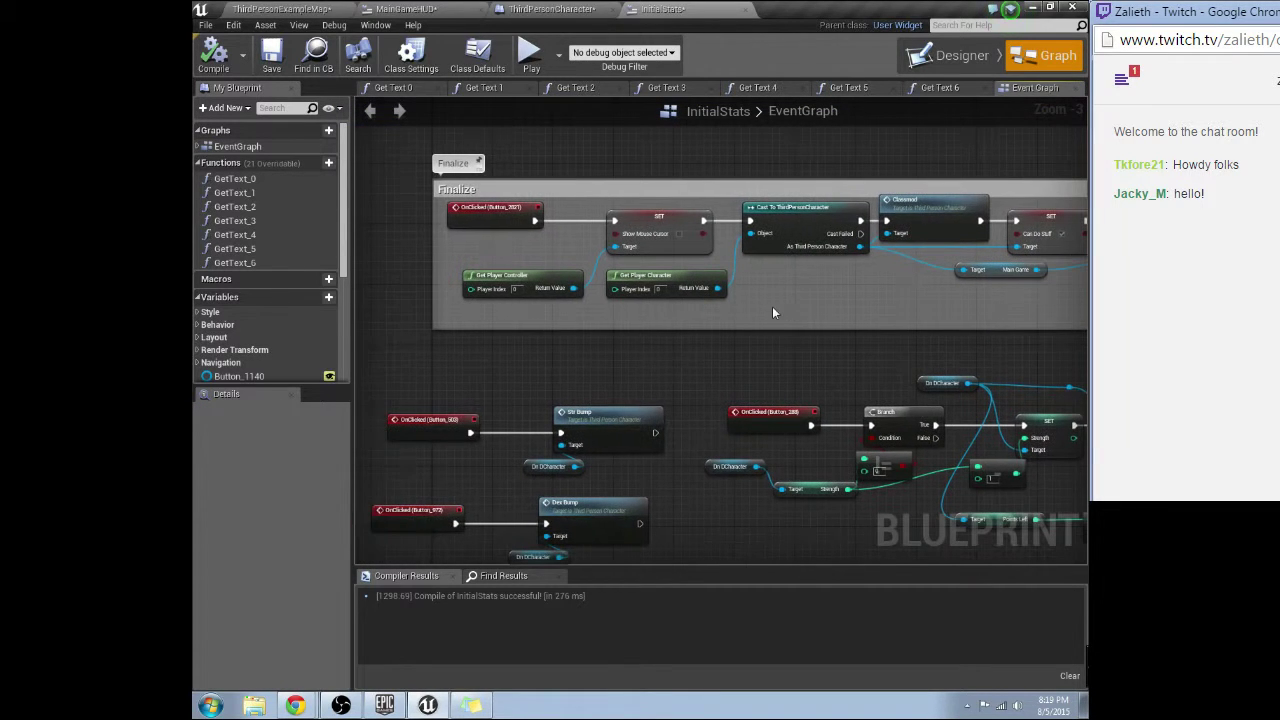
# Wire the Finalize click event straight to Cast To ThirdPersonCharacter, delete the Show Mouse Cursor SET and Get Player Controller nodes, and compile
pyautogui.scroll(-2, 740, 250)
pyautogui.scroll(2, 740, 249)
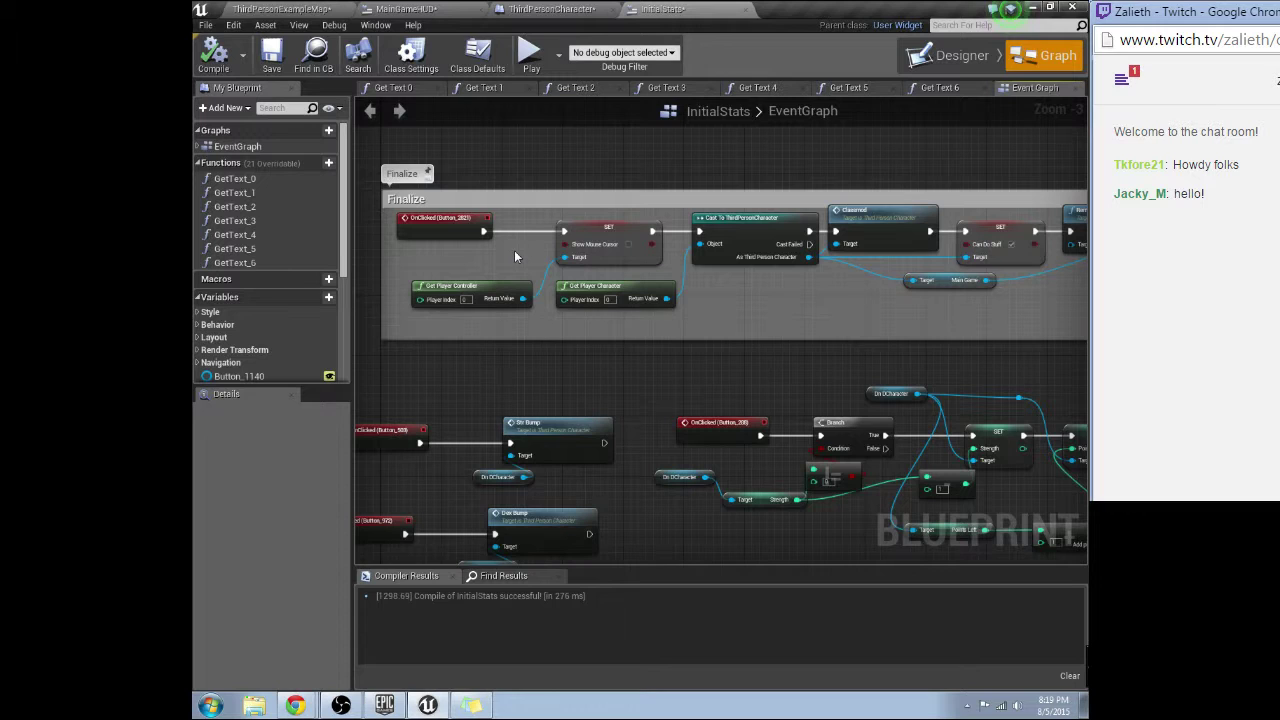
pyautogui.moveTo(512, 249); pyautogui.dragTo(707, 293)
pyautogui.moveTo(484, 232); pyautogui.dragTo(701, 232)
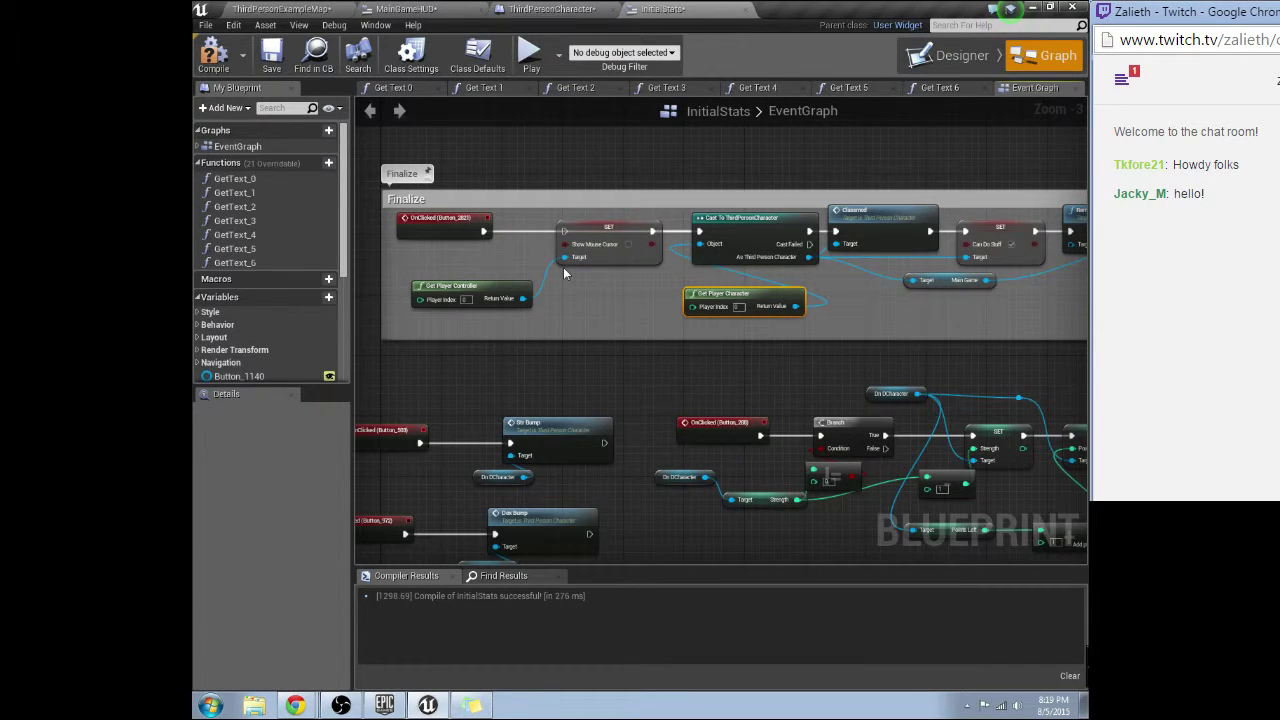
pyautogui.moveTo(565, 273); pyautogui.dragTo(569, 294)
pyautogui.press('Delete')
pyautogui.click(228, 62)
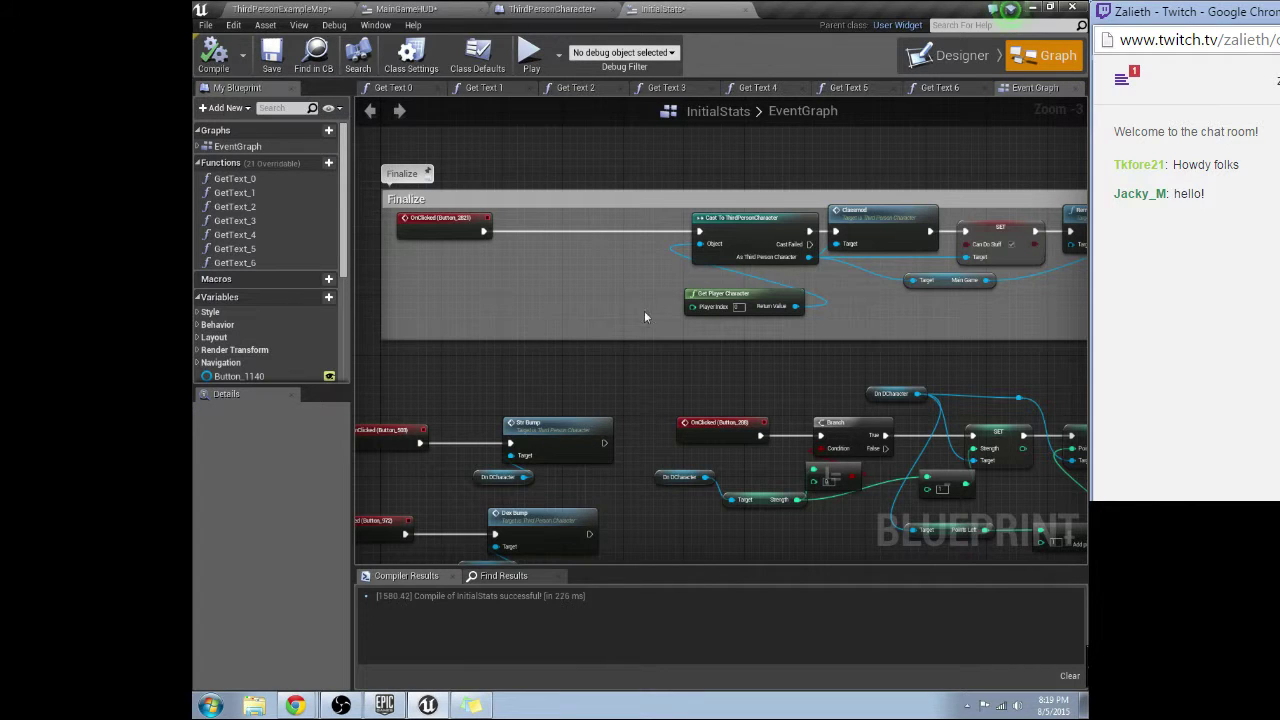
# Play the example map, finalize the character, test the HUD's Quest Log button with the mouse cursor, and stop the session
pyautogui.click(310, 8)
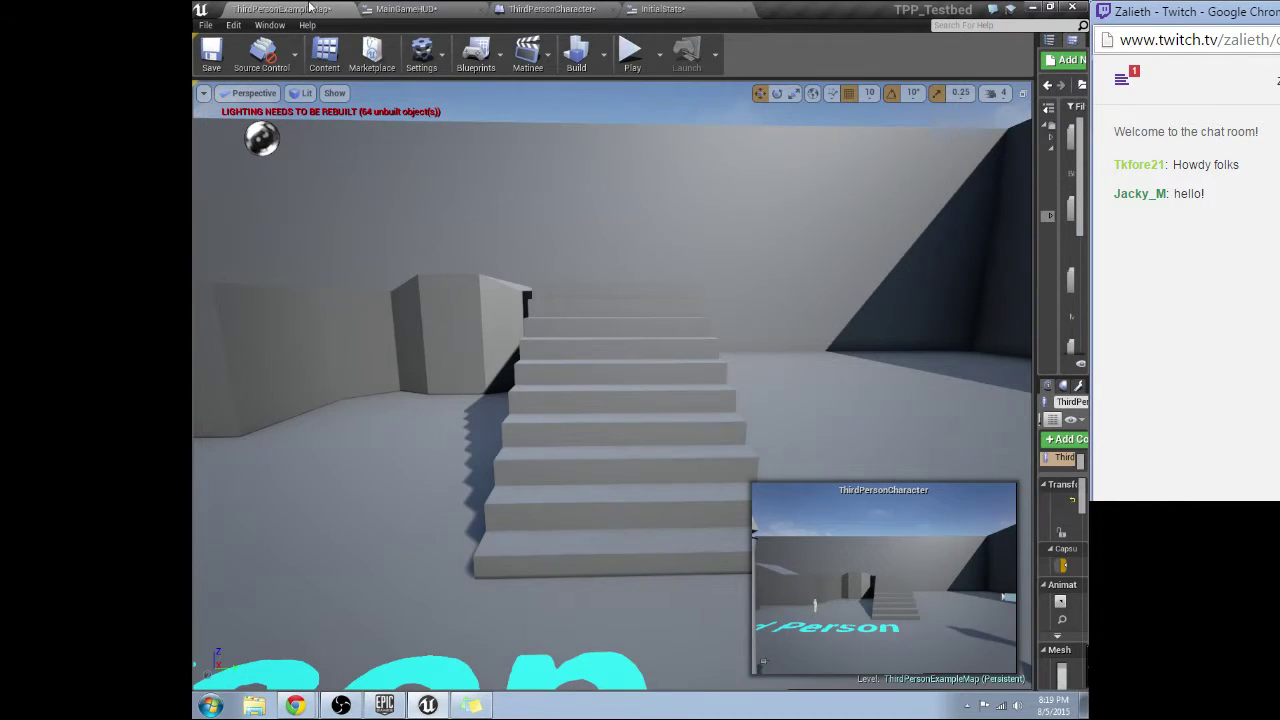
pyautogui.click(631, 52)
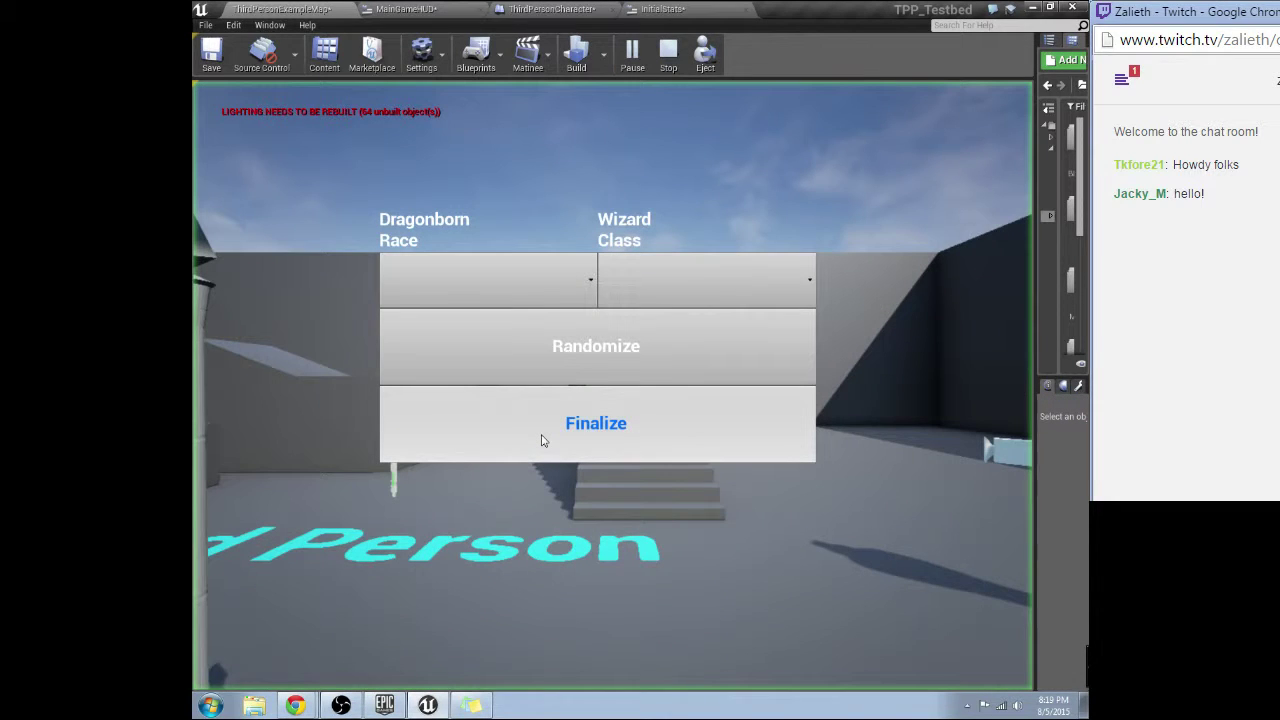
pyautogui.click(541, 440)
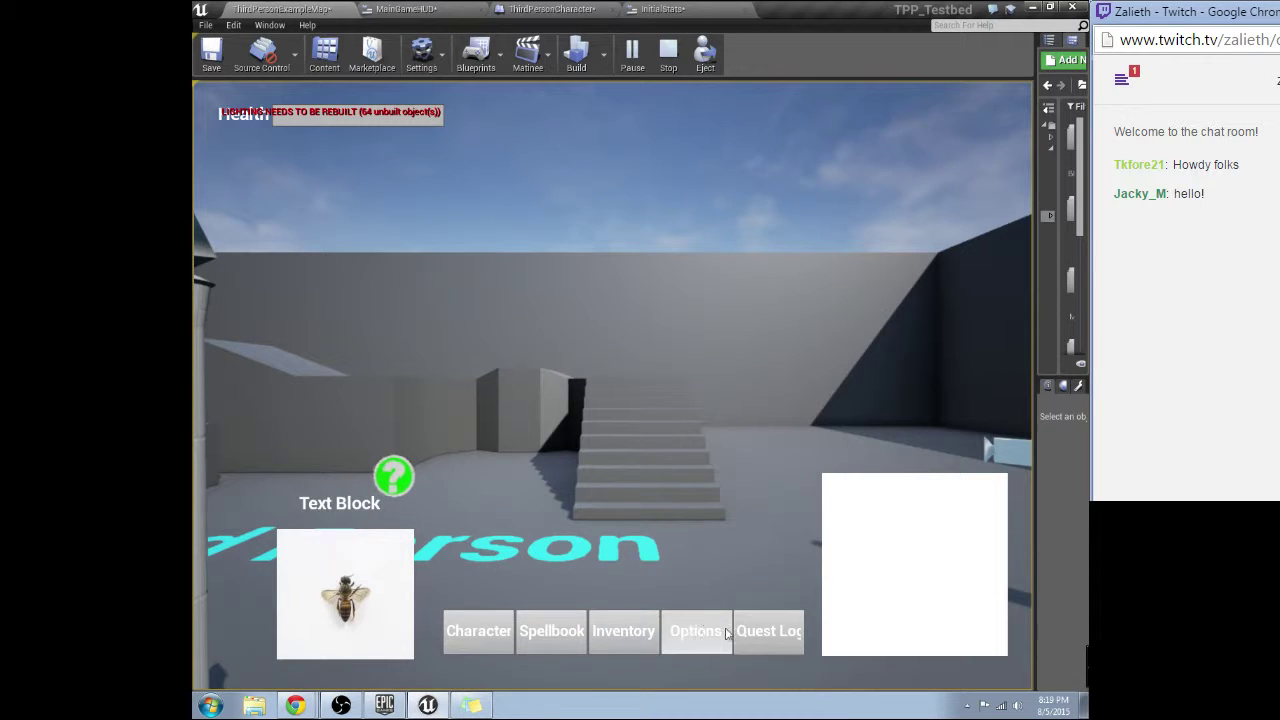
pyautogui.click(791, 628)
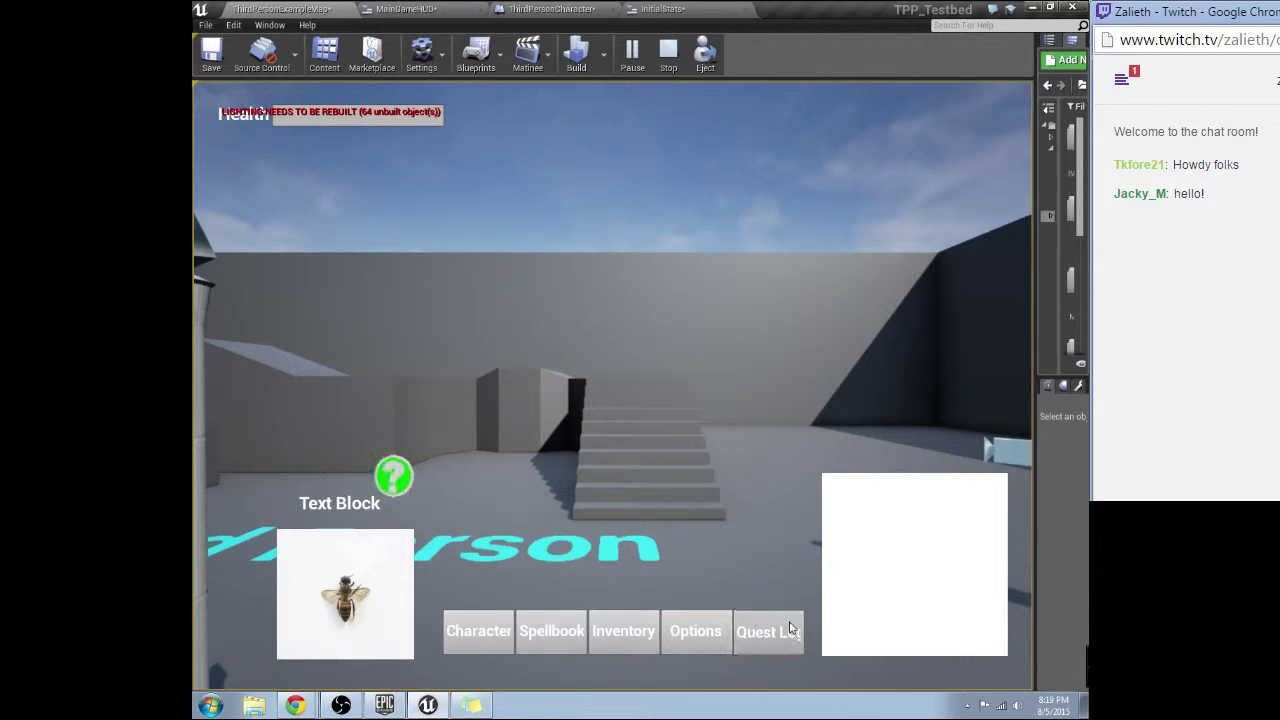
pyautogui.click(668, 52)
# Set the font size of the Character, Spellbook, Inventory, Options and Quest Log button labels to 18 in MainGameHUD
pyautogui.click(410, 10)
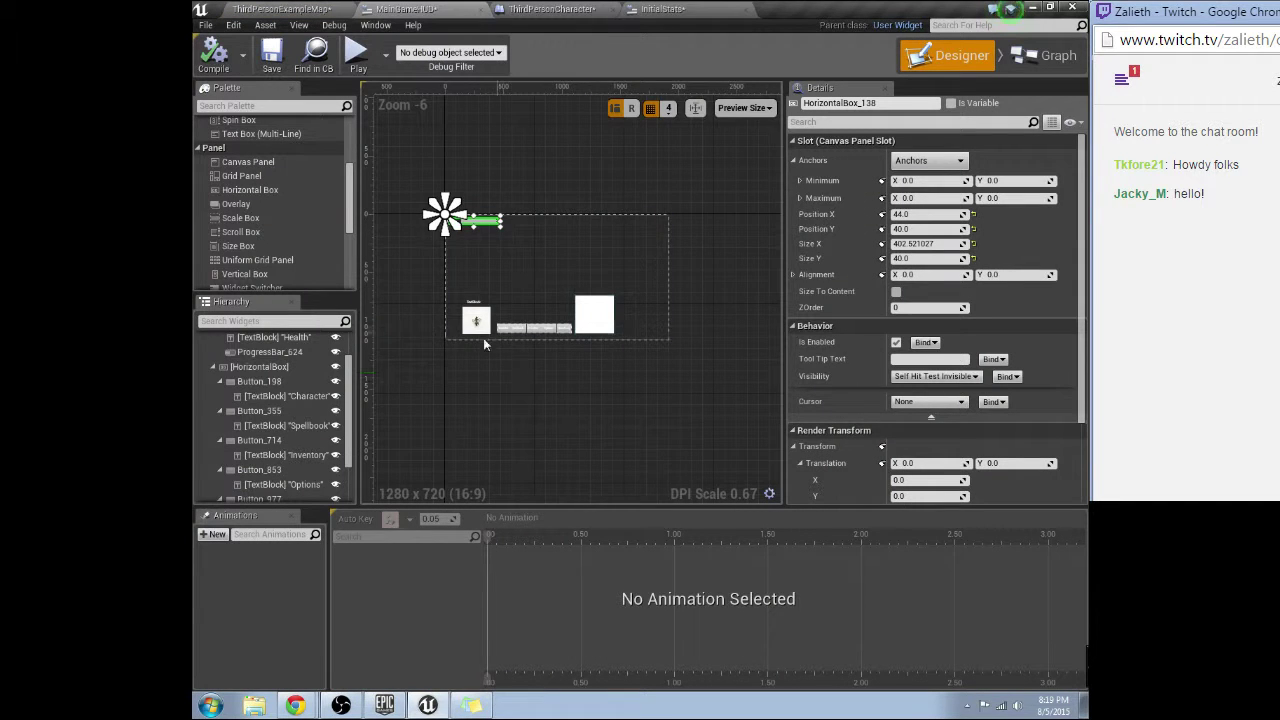
pyautogui.click(280, 395)
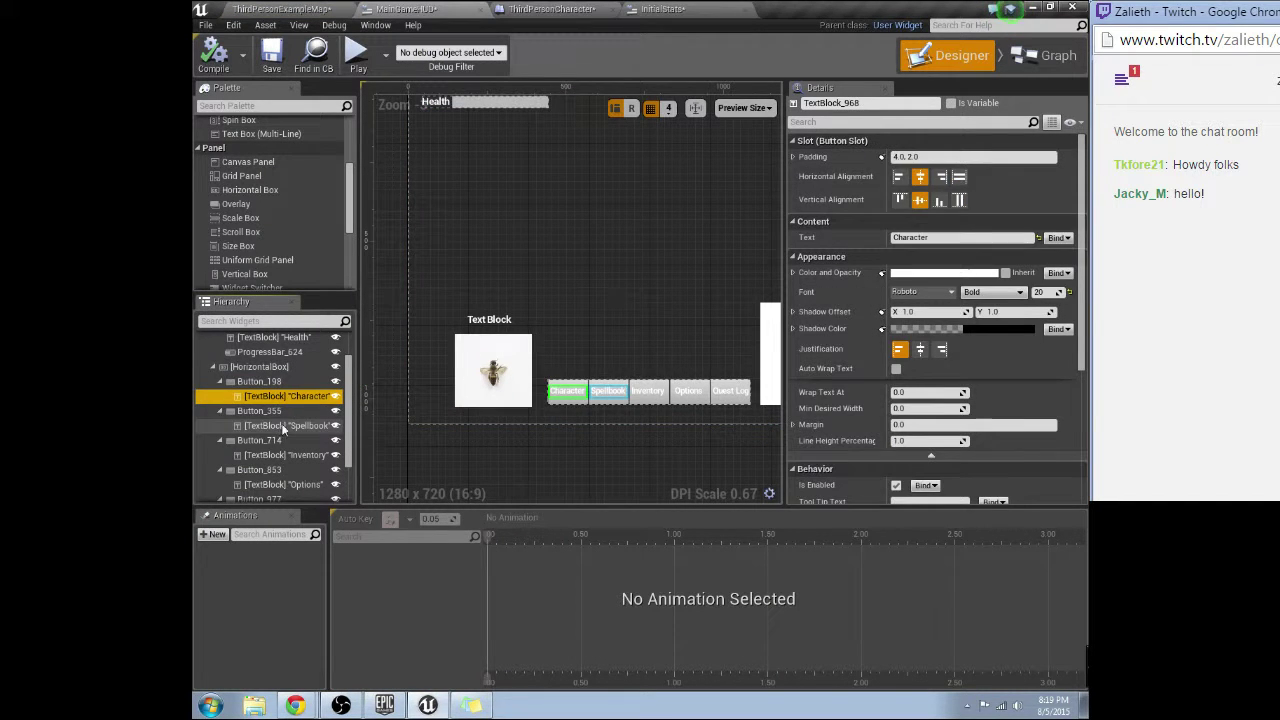
pyautogui.keyDown('shift'); pyautogui.click(289, 425); pyautogui.keyUp('shift')
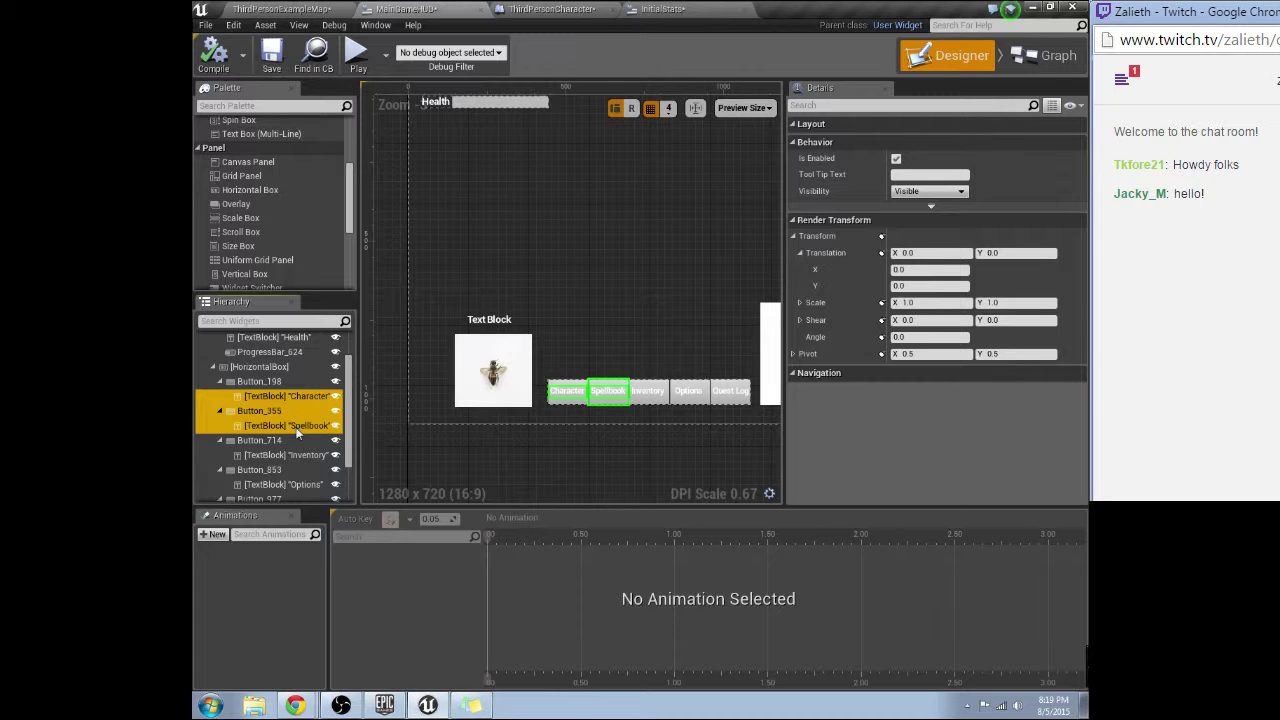
pyautogui.keyDown('ctrl'); pyautogui.click(285, 455); pyautogui.keyUp('ctrl')
pyautogui.keyDown('ctrl'); pyautogui.click(284, 484); pyautogui.keyUp('ctrl')
pyautogui.scroll(-2, 298, 470)
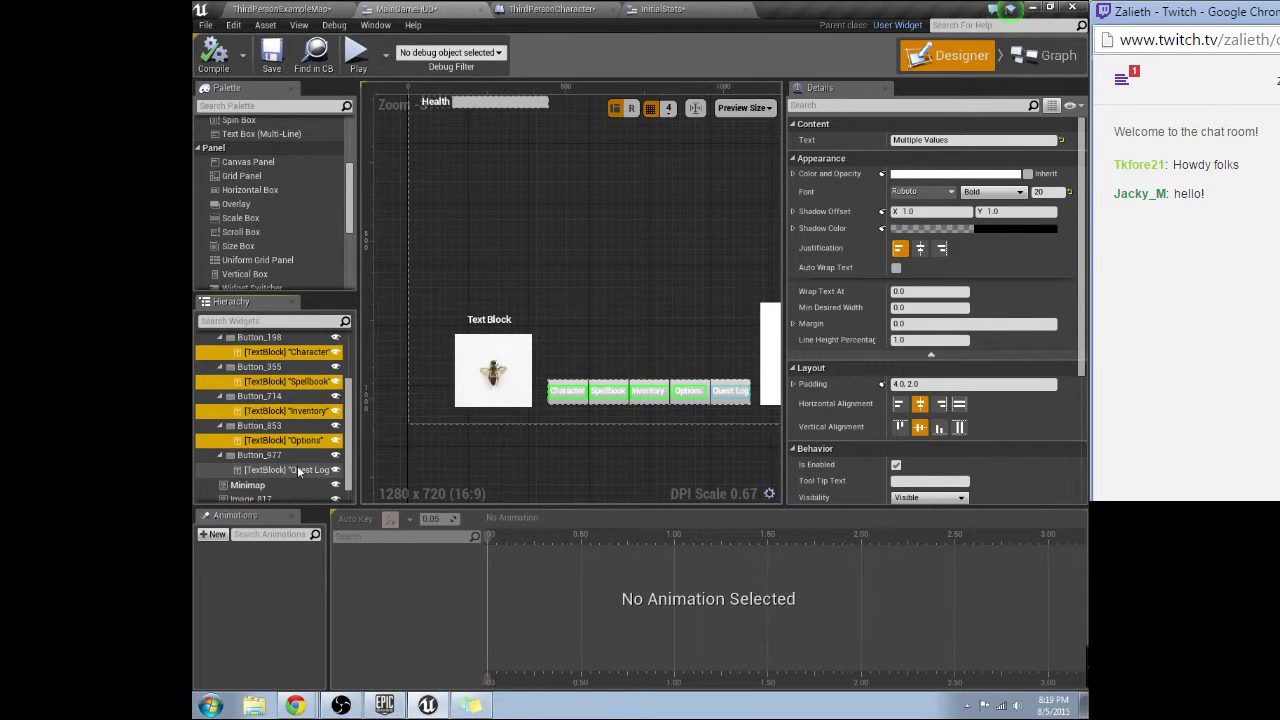
pyautogui.keyDown('ctrl'); pyautogui.click(298, 470); pyautogui.keyUp('ctrl')
pyautogui.click(1046, 192)
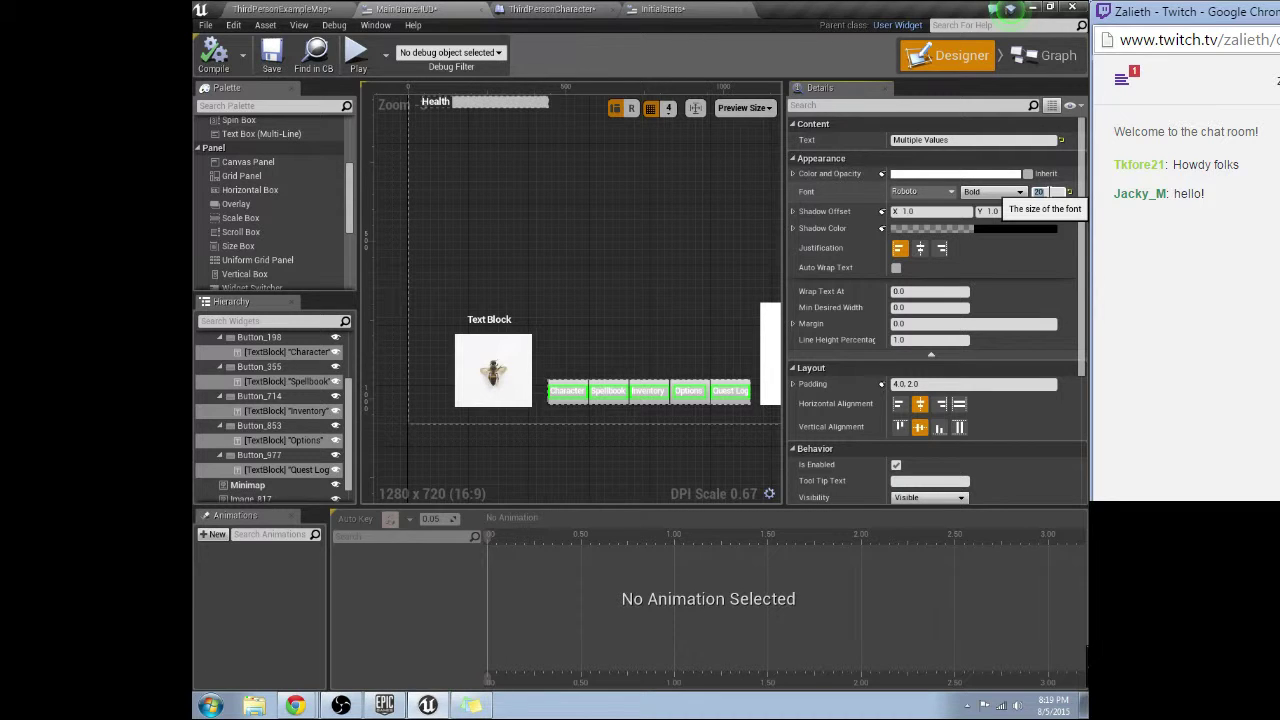
pyautogui.write('18')
pyautogui.press('Return')
# Review the label layout in the designer, replay the example map through finalizing to check that the button labels fit, and stop the session
pyautogui.moveTo(683, 320); pyautogui.dragTo(609, 338, button='right')
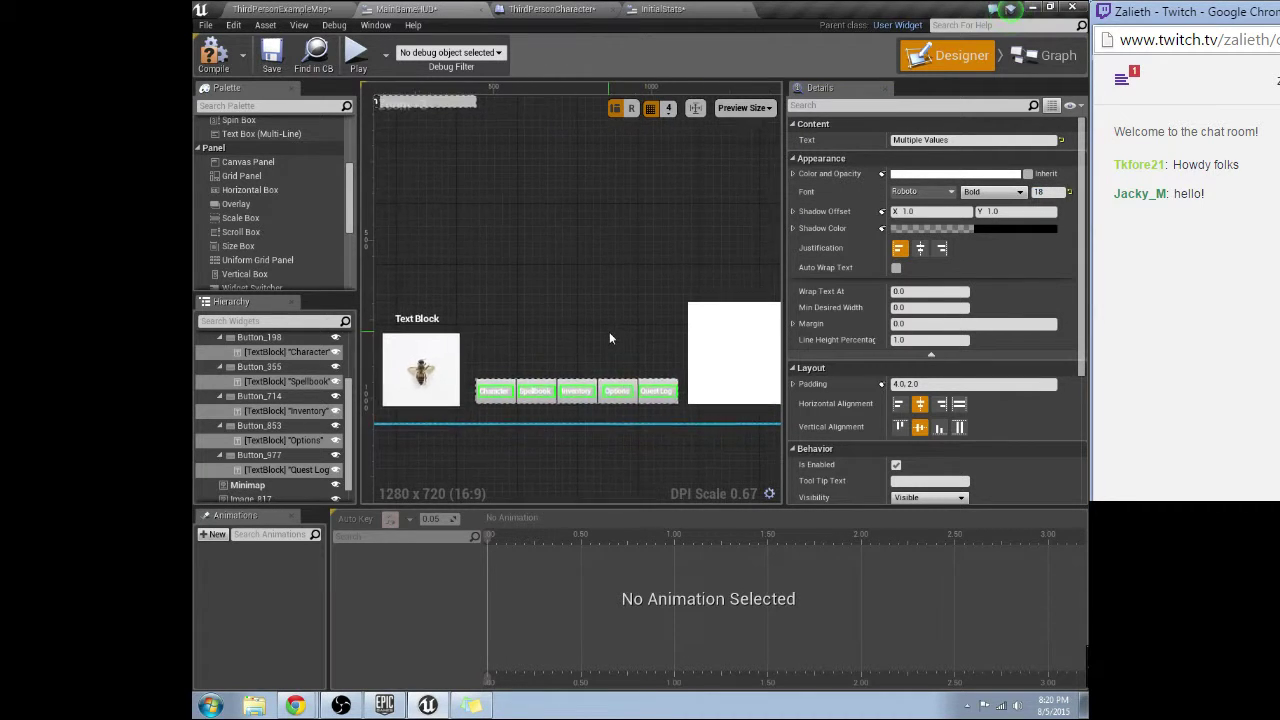
pyautogui.scroll(-3, 609, 338)
pyautogui.scroll(1, 558, 295)
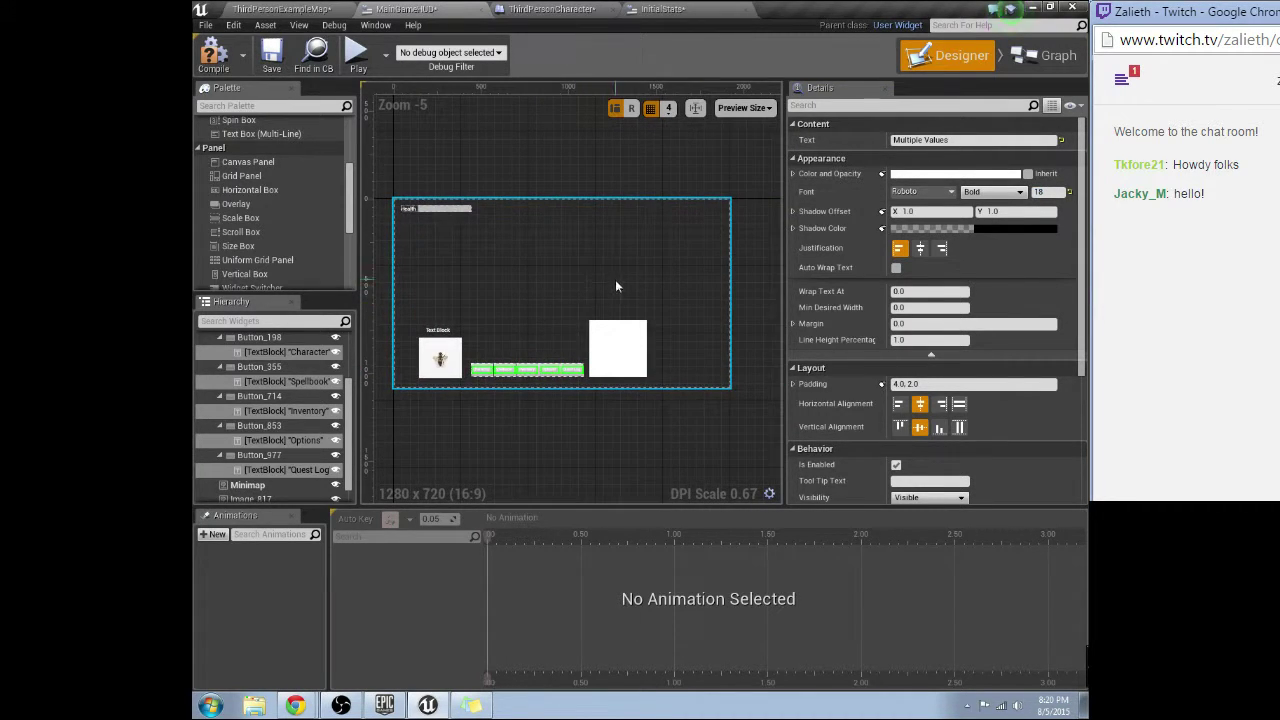
pyautogui.scroll(2, 616, 287)
pyautogui.moveTo(499, 301); pyautogui.dragTo(563, 292, button='right')
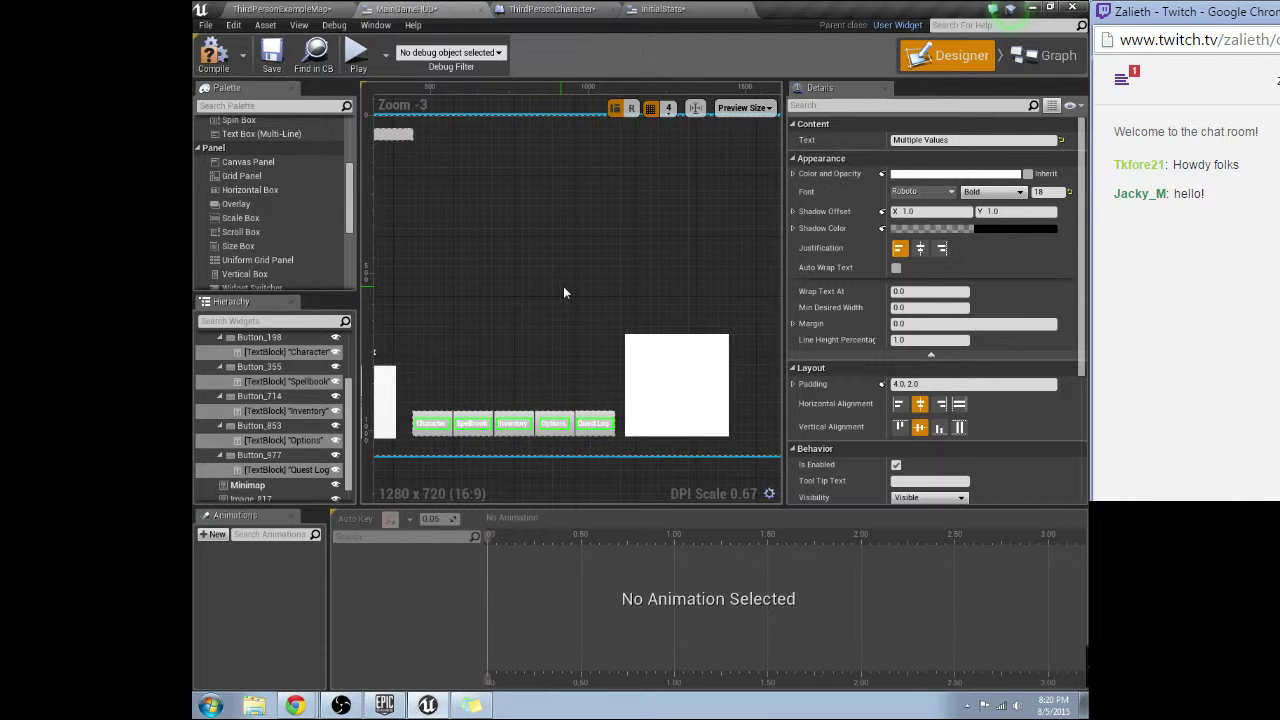
pyautogui.scroll(-1, 563, 292)
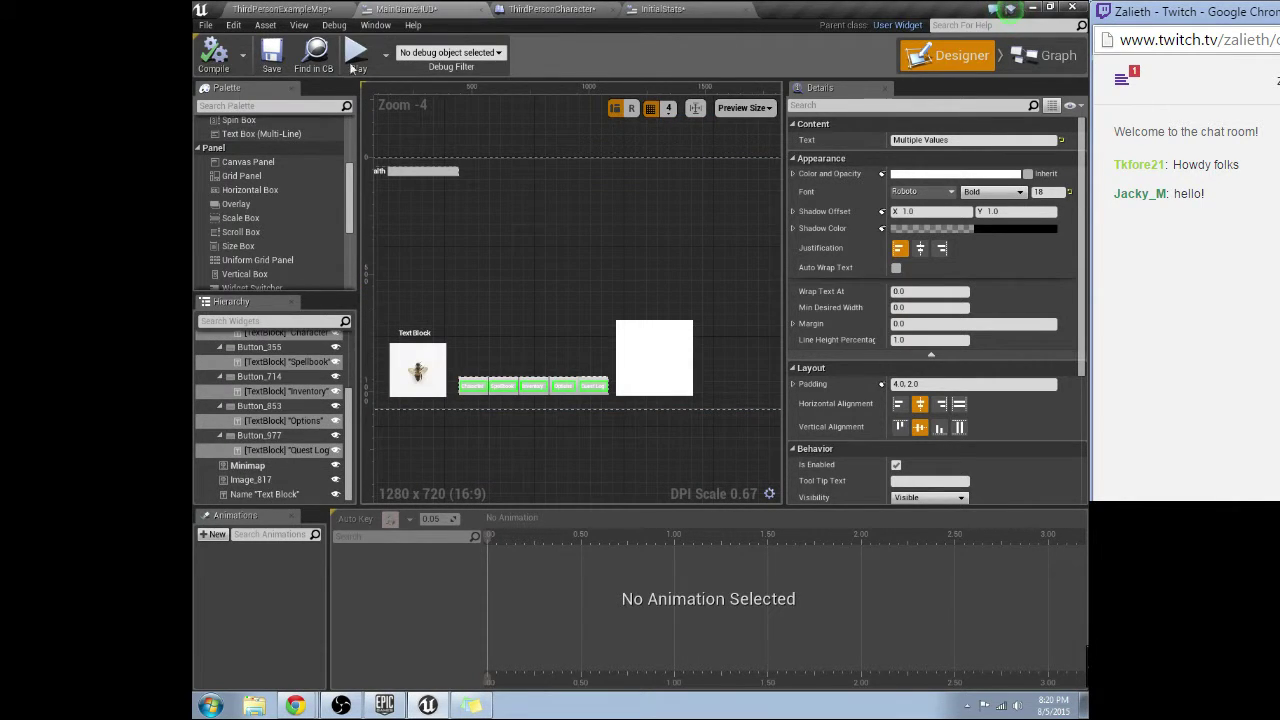
pyautogui.click(311, 8)
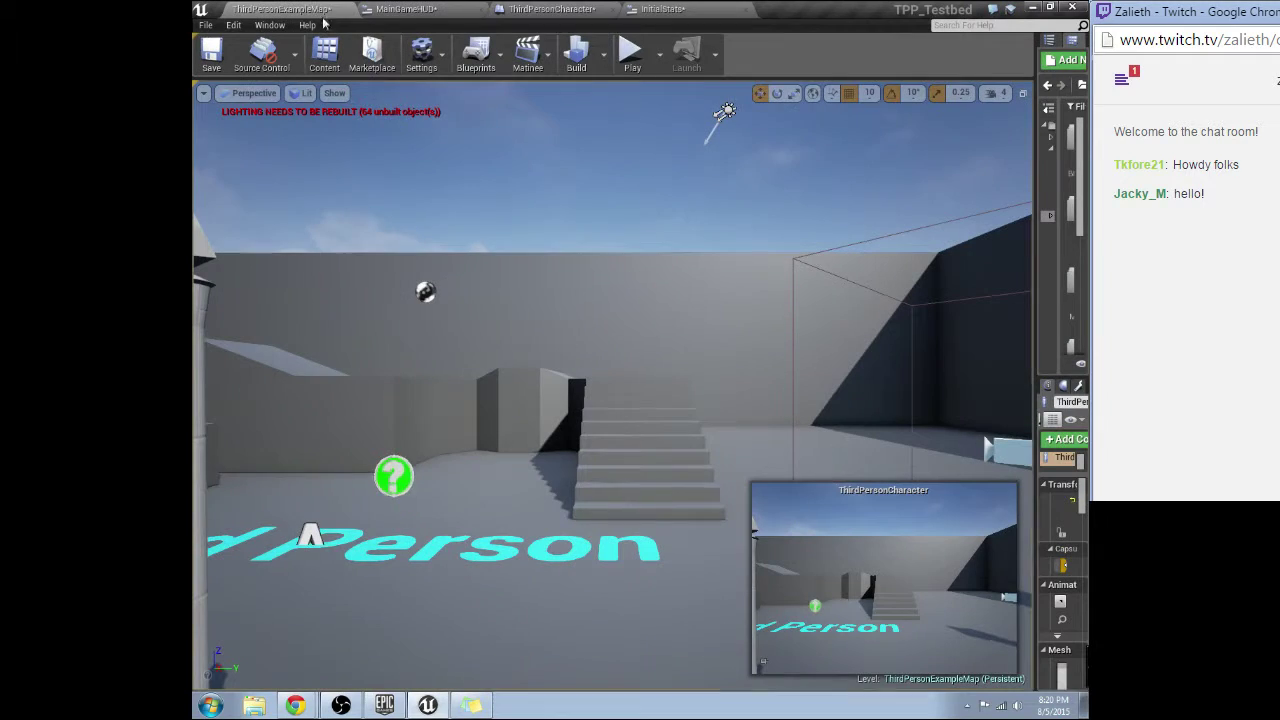
pyautogui.click(632, 58)
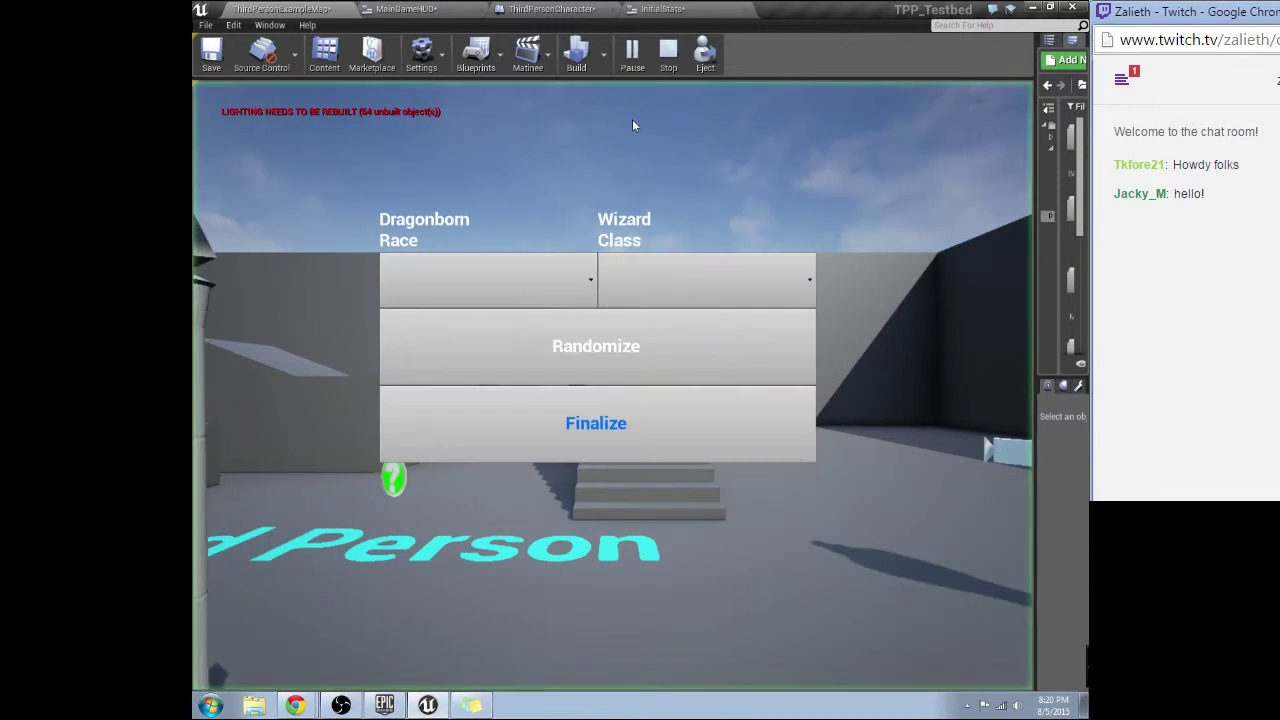
pyautogui.click(674, 295)
pyautogui.click(660, 345)
pyautogui.click(636, 410)
pyautogui.click(636, 412)
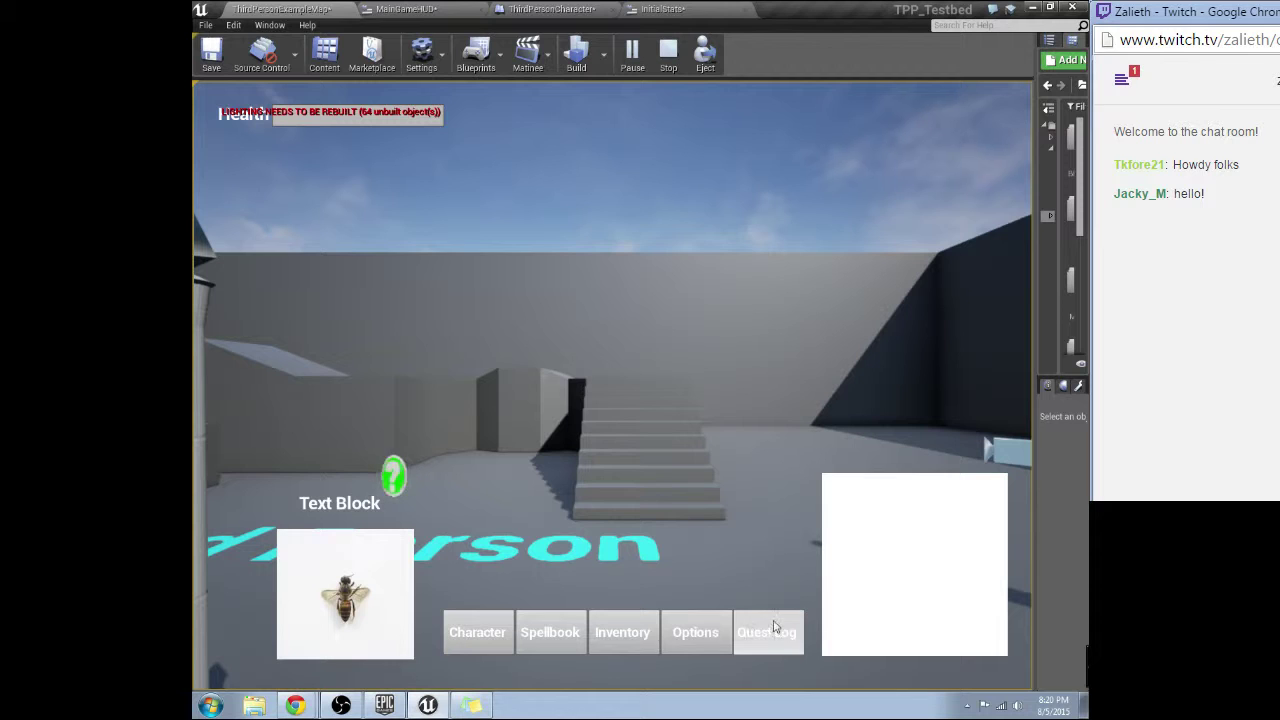
pyautogui.click(668, 54)
pyautogui.scroll(-4, 744, 456)
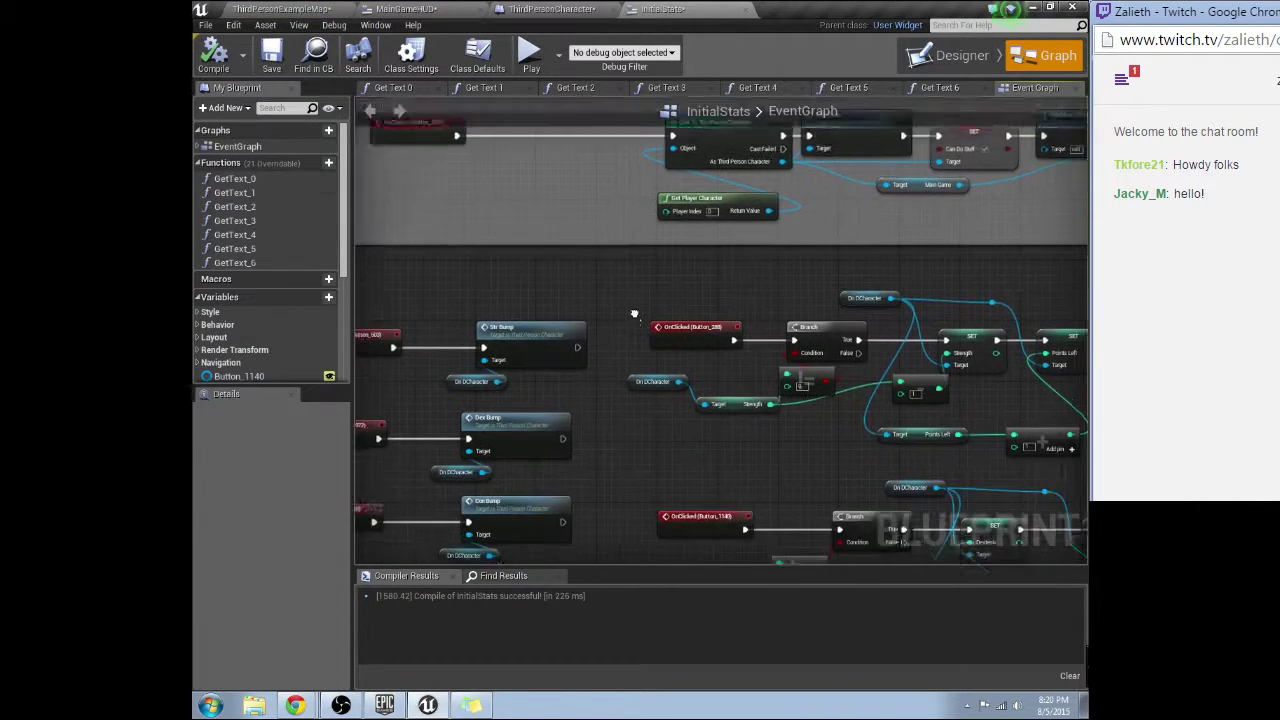
pyautogui.moveTo(737, 268); pyautogui.dragTo(523, 348, button='right')
pyautogui.scroll(-1, 523, 350)
pyautogui.scroll(6, 522, 348)
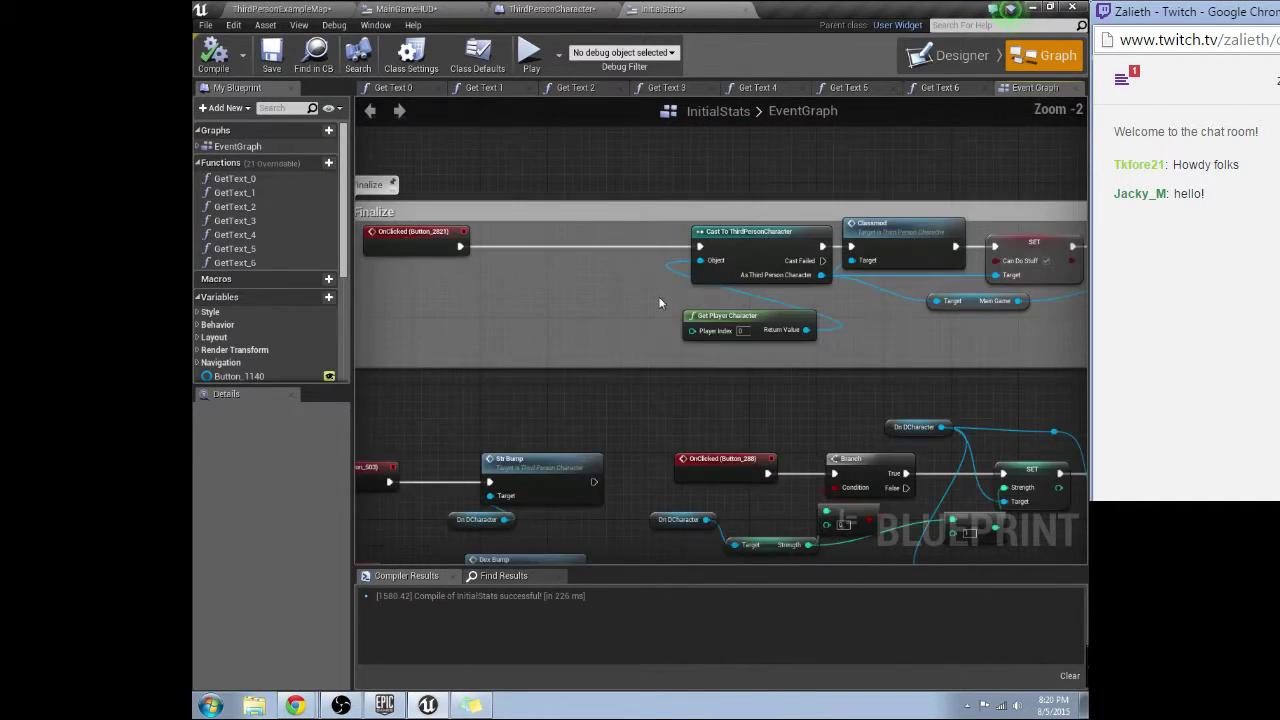
pyautogui.click(535, 9)
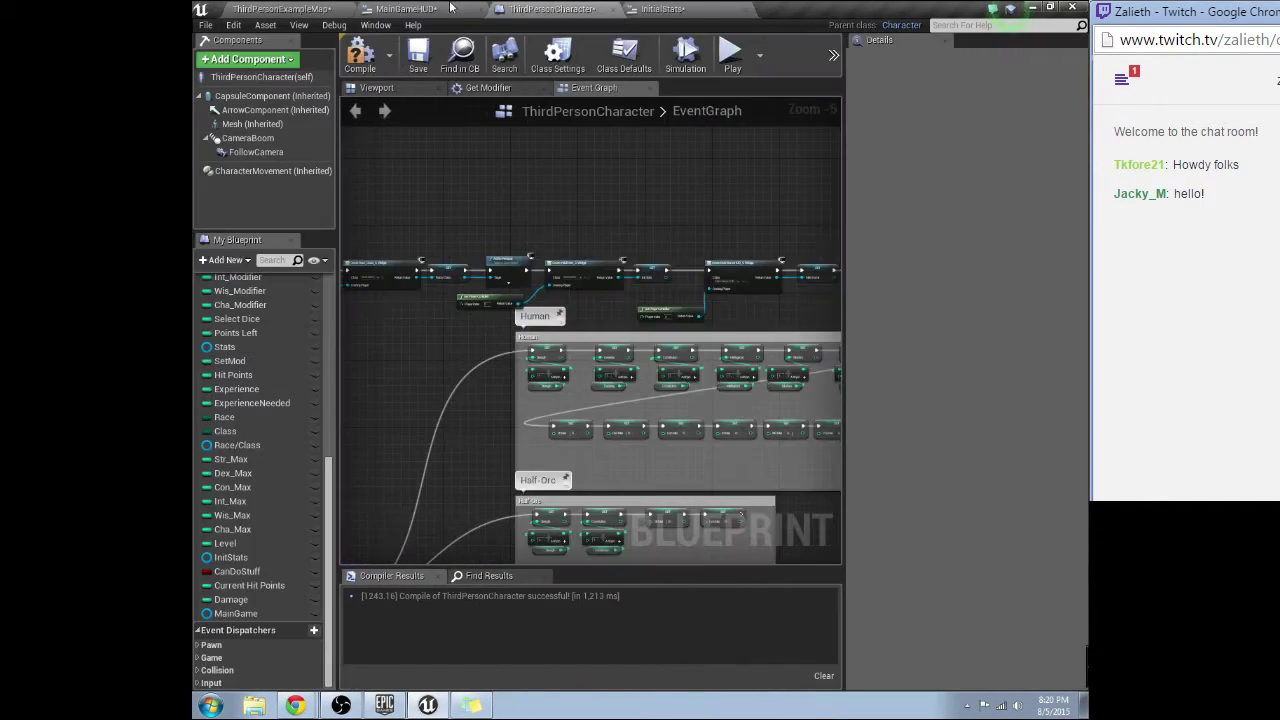
# Set the health progress bar's fill color in MainGameHUD to red (R 1, G 0, B 0) and compile the widget
pyautogui.click(430, 9)
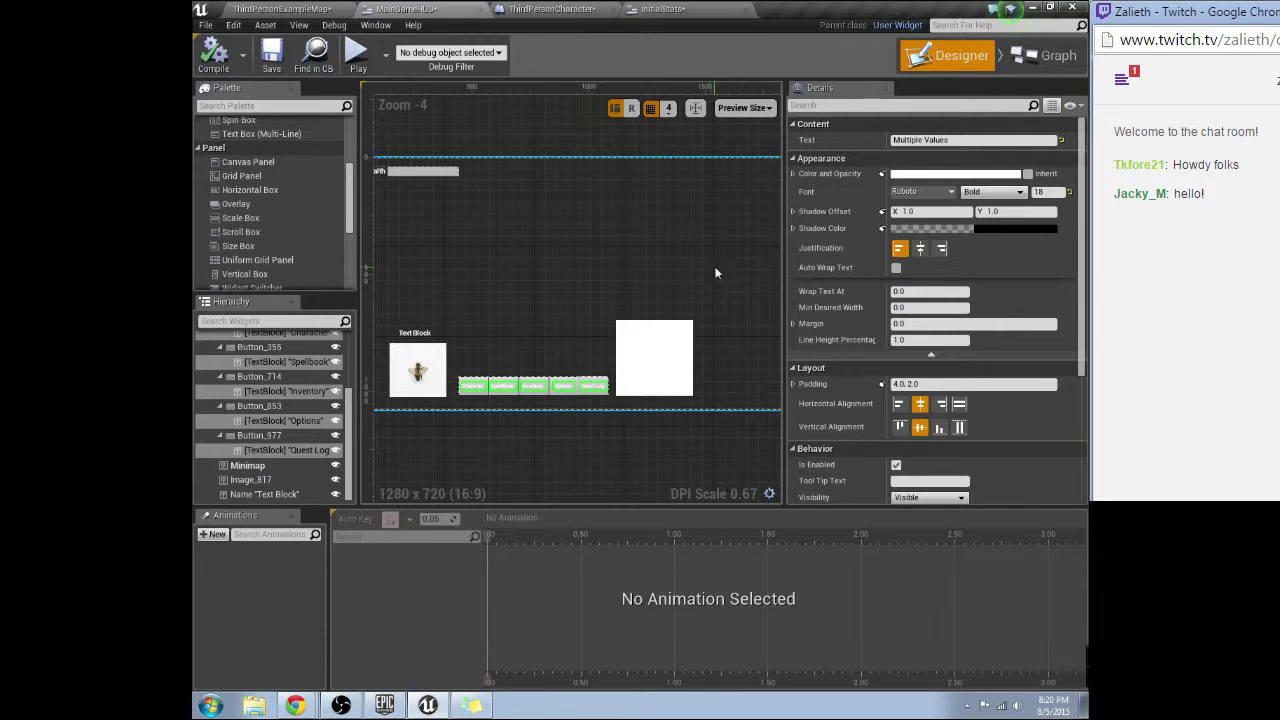
pyautogui.moveTo(600, 250); pyautogui.dragTo(632, 254, button='right')
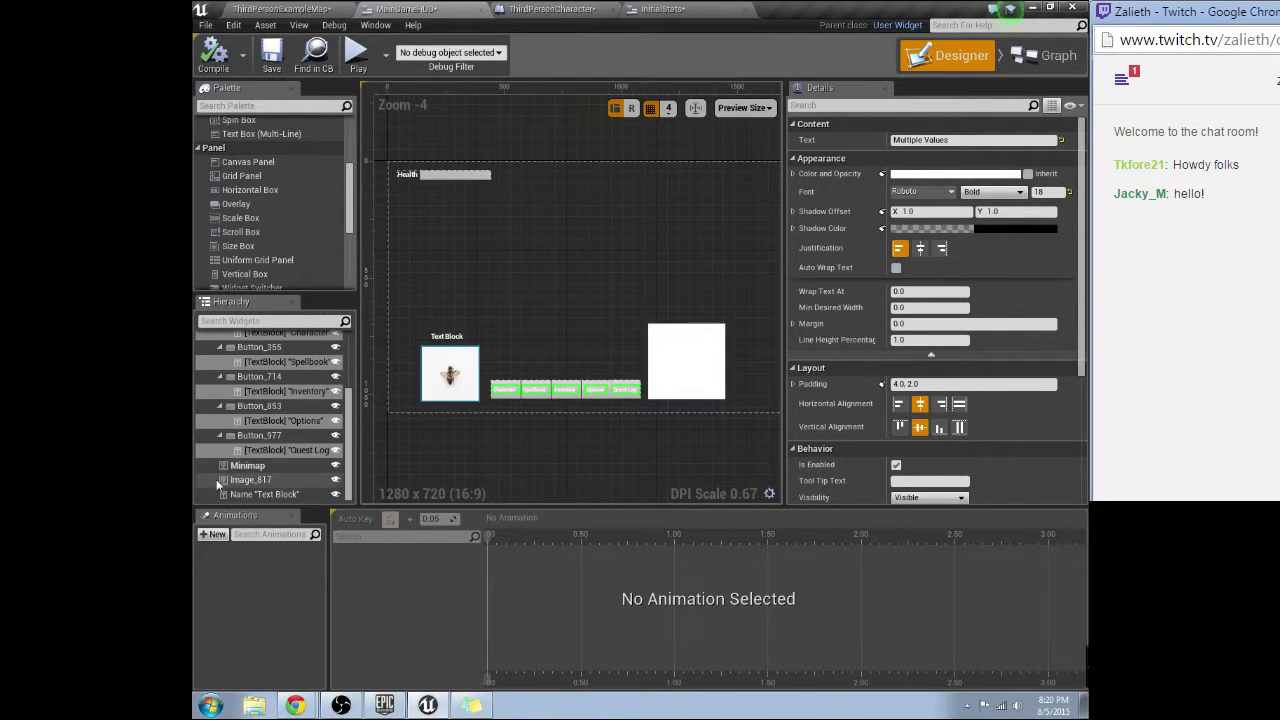
pyautogui.moveTo(658, 184); pyautogui.dragTo(638, 200, button='right')
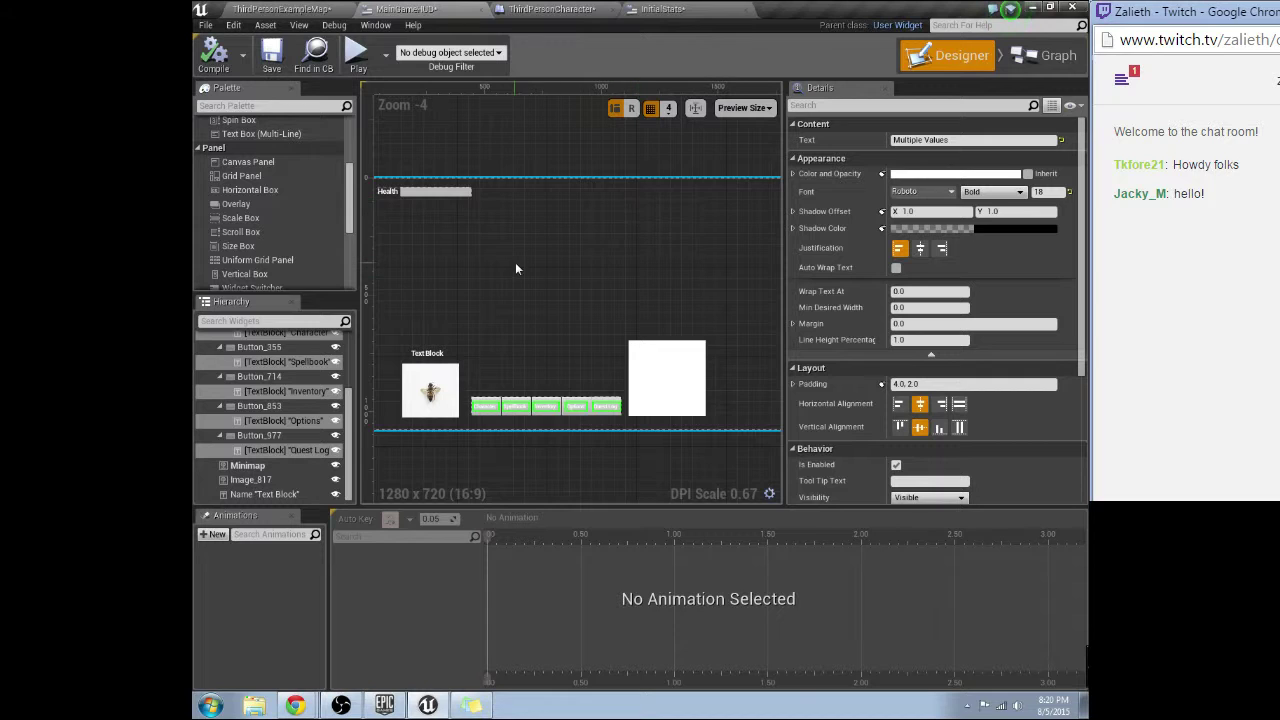
pyautogui.click(473, 186)
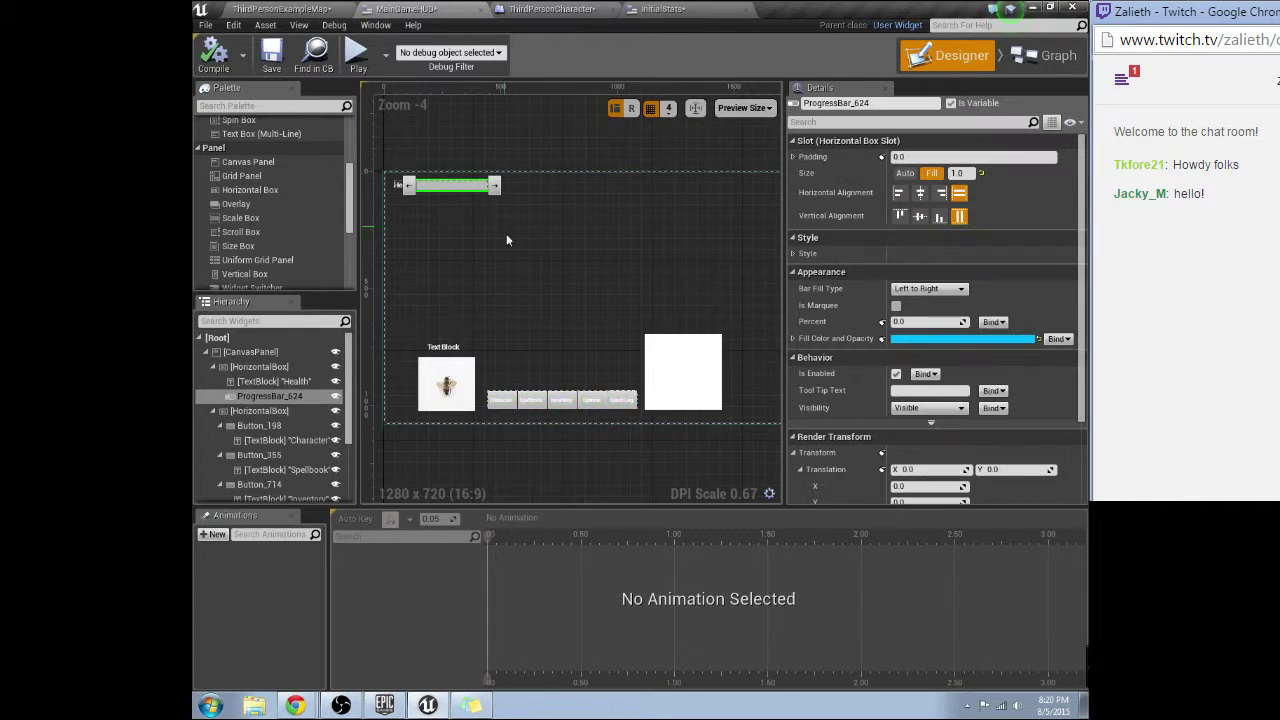
pyautogui.click(793, 338)
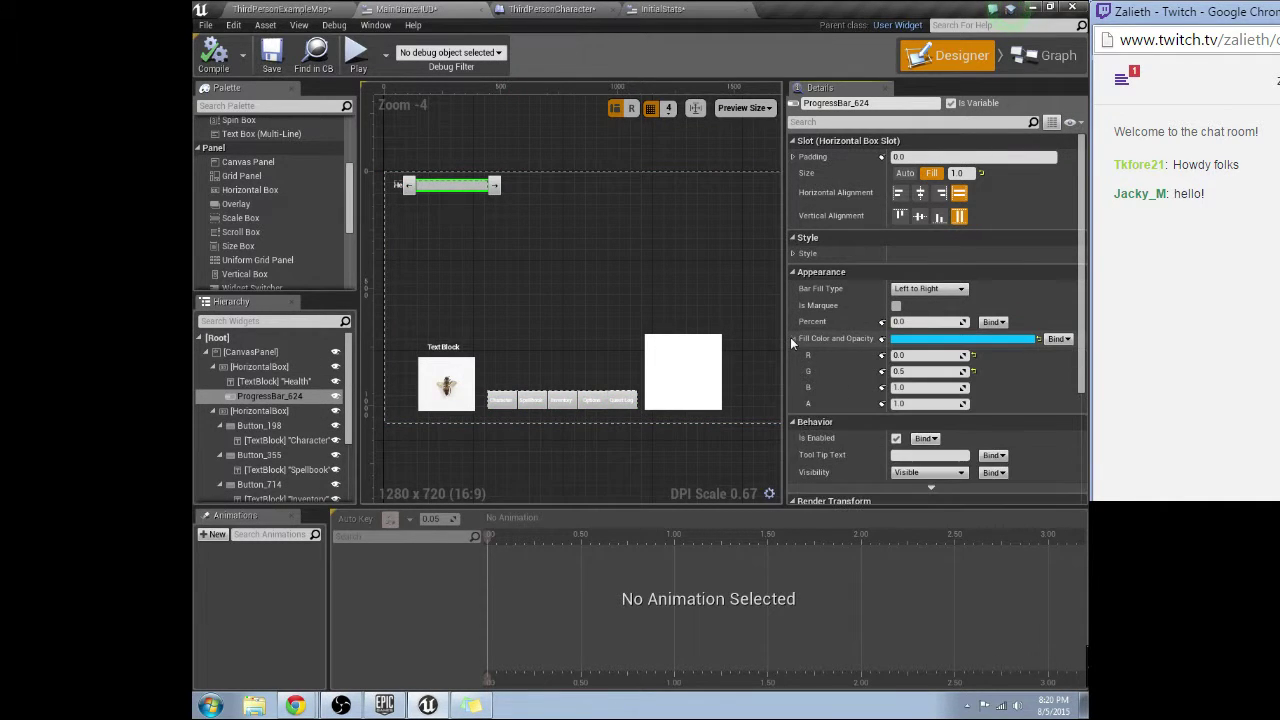
pyautogui.click(932, 357)
pyautogui.write('1')
pyautogui.click(926, 374)
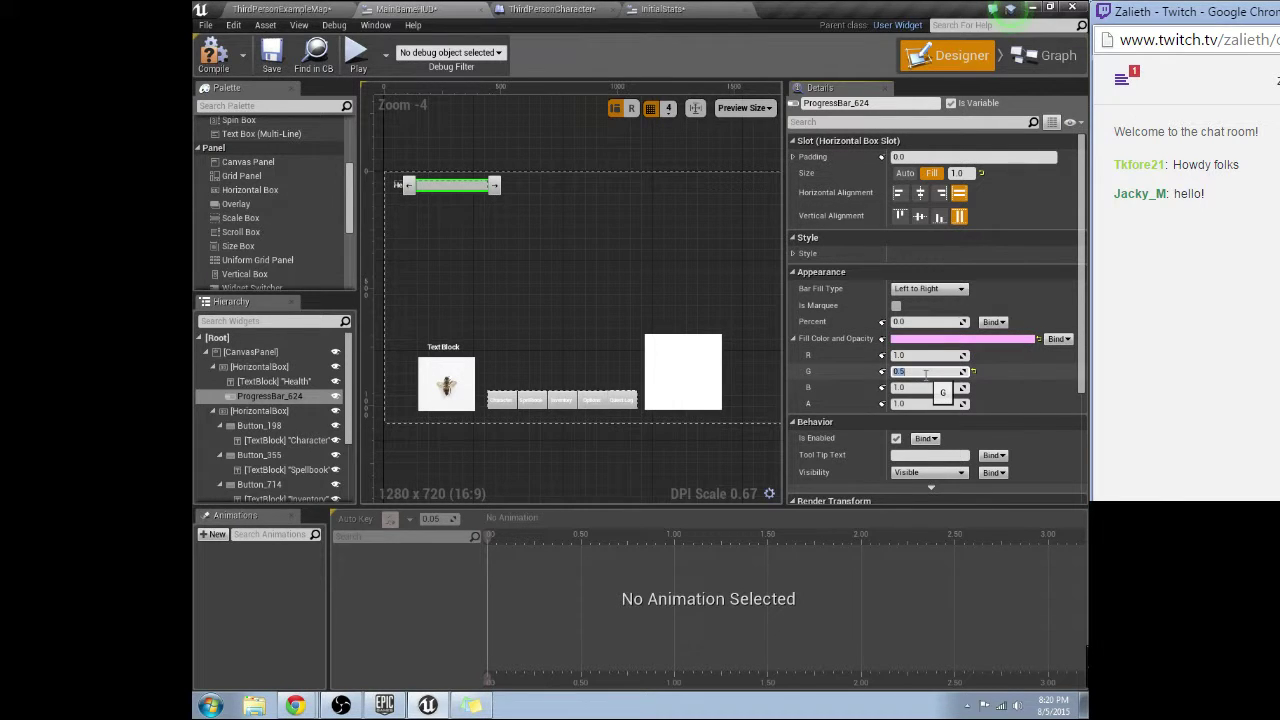
pyautogui.write('0')
pyautogui.press('Tab')
pyautogui.write('0')
pyautogui.press('Return')
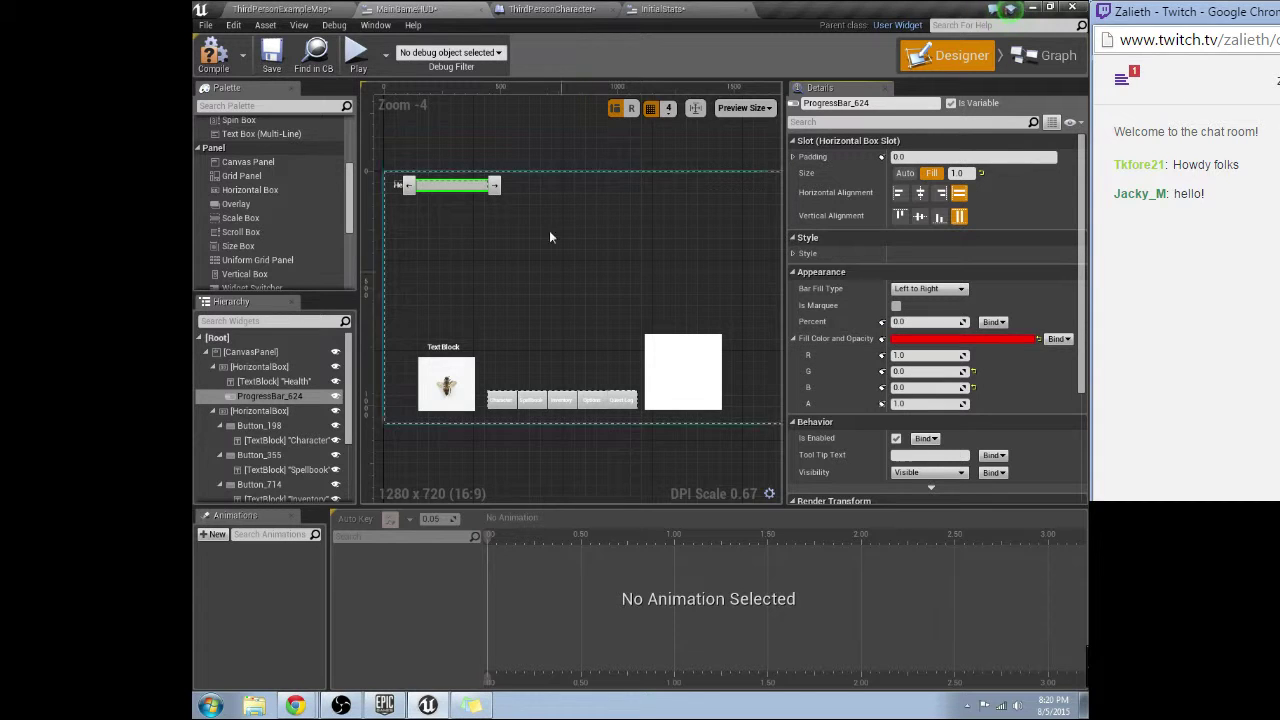
pyautogui.click(212, 57)
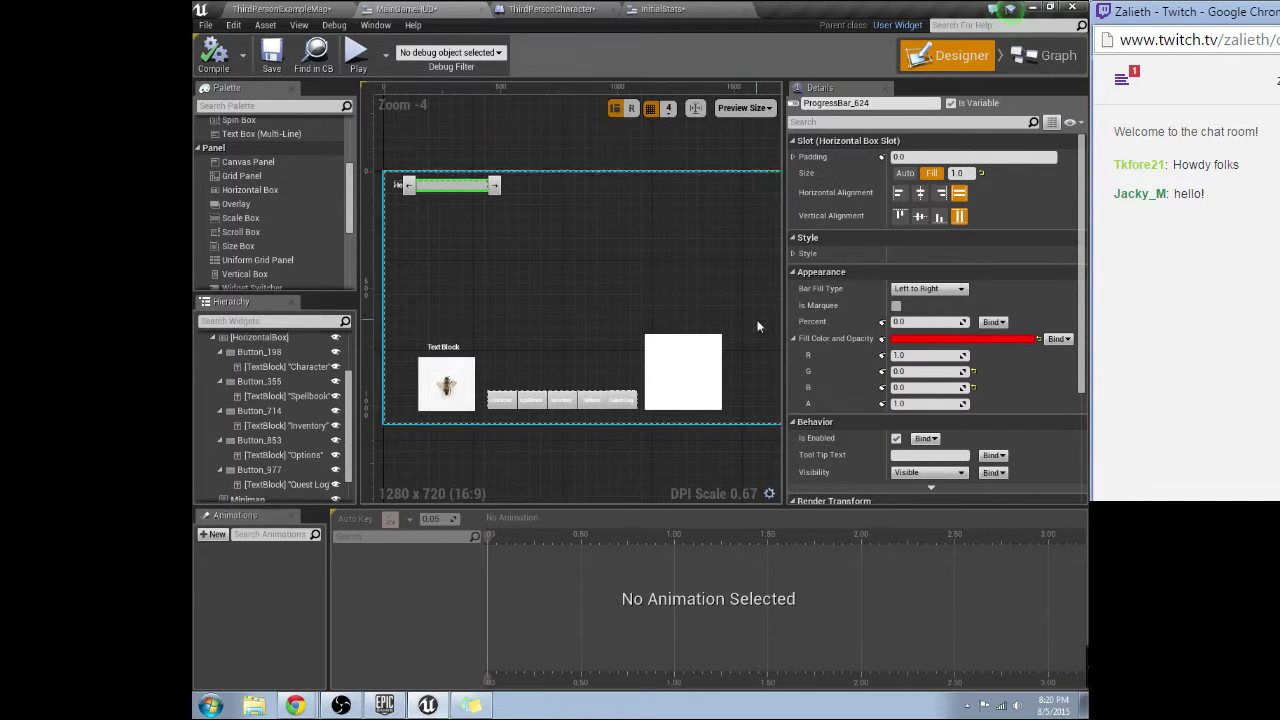
# Set the health progress bar's fill type to Right to Left
pyautogui.click(934, 289)
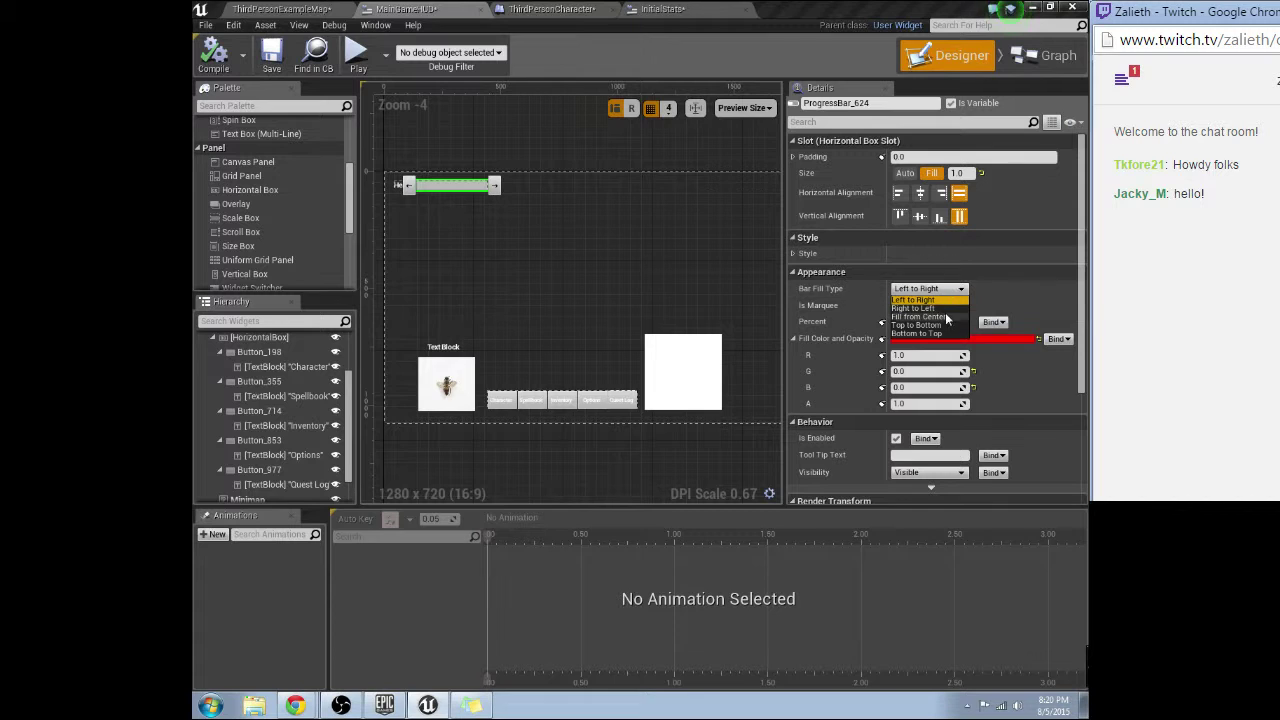
pyautogui.click(941, 309)
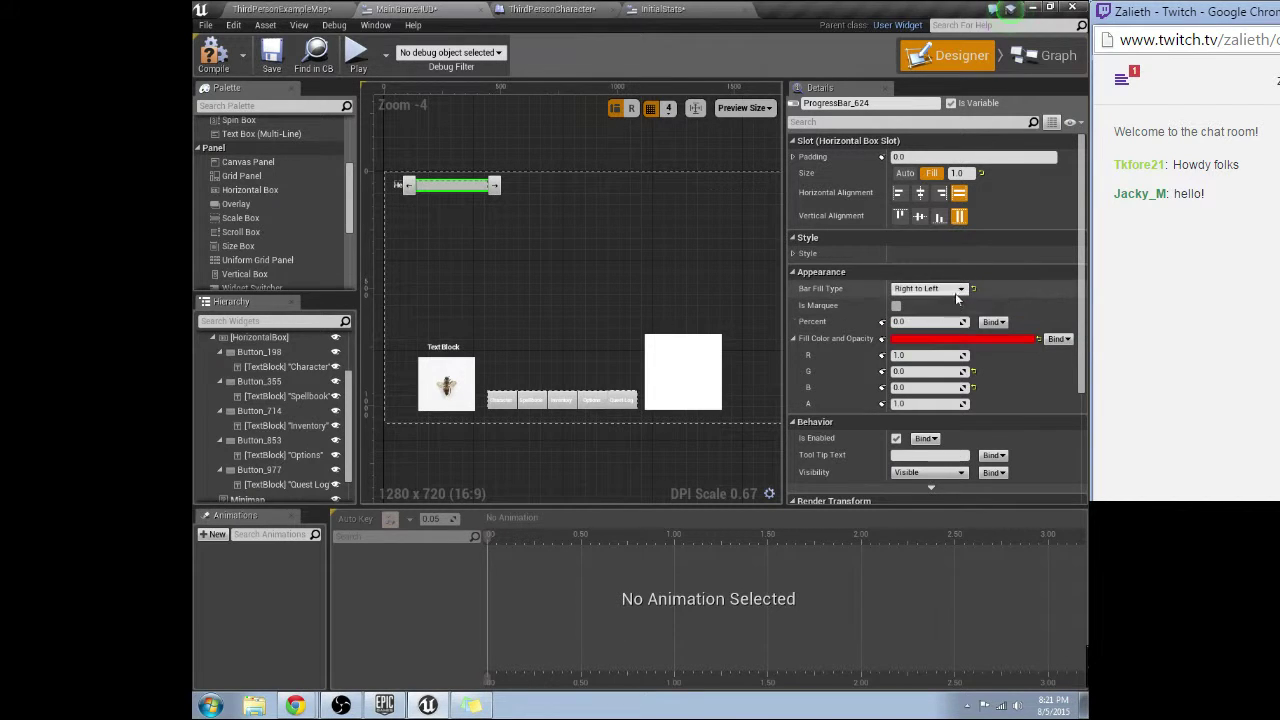
pyautogui.click(955, 291)
pyautogui.click(990, 301)
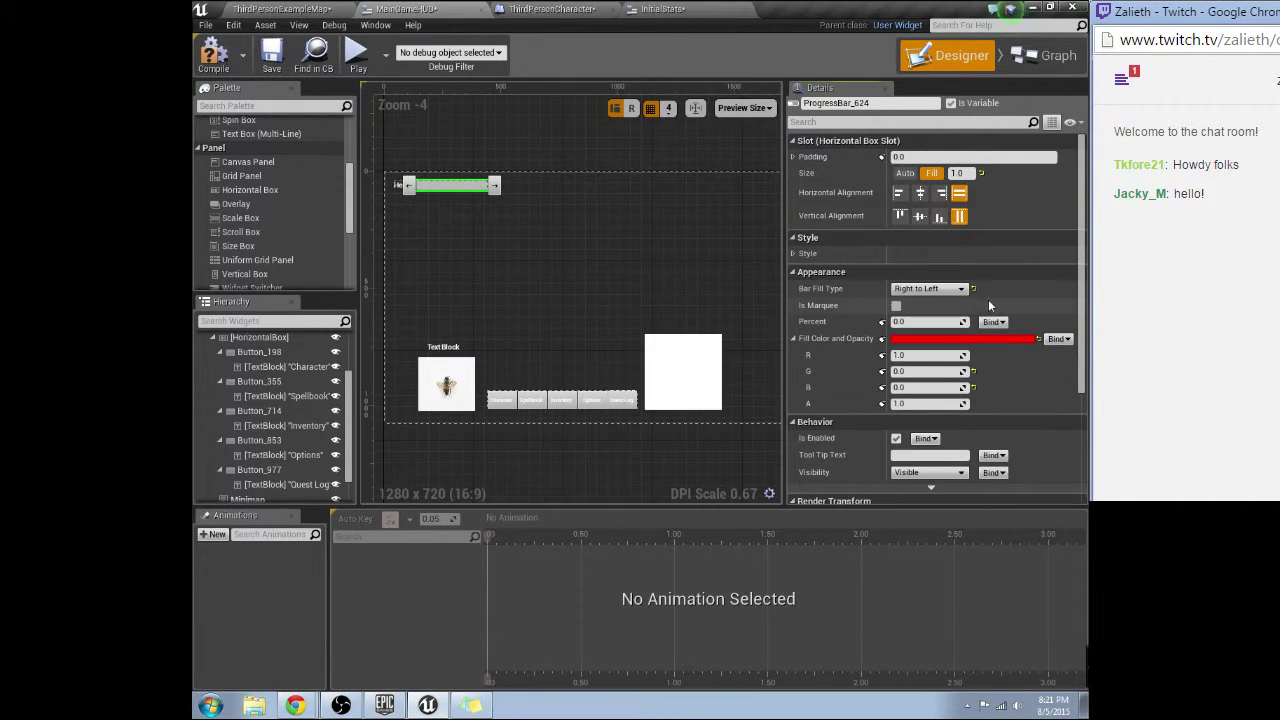
pyautogui.click(962, 290)
pyautogui.click(992, 301)
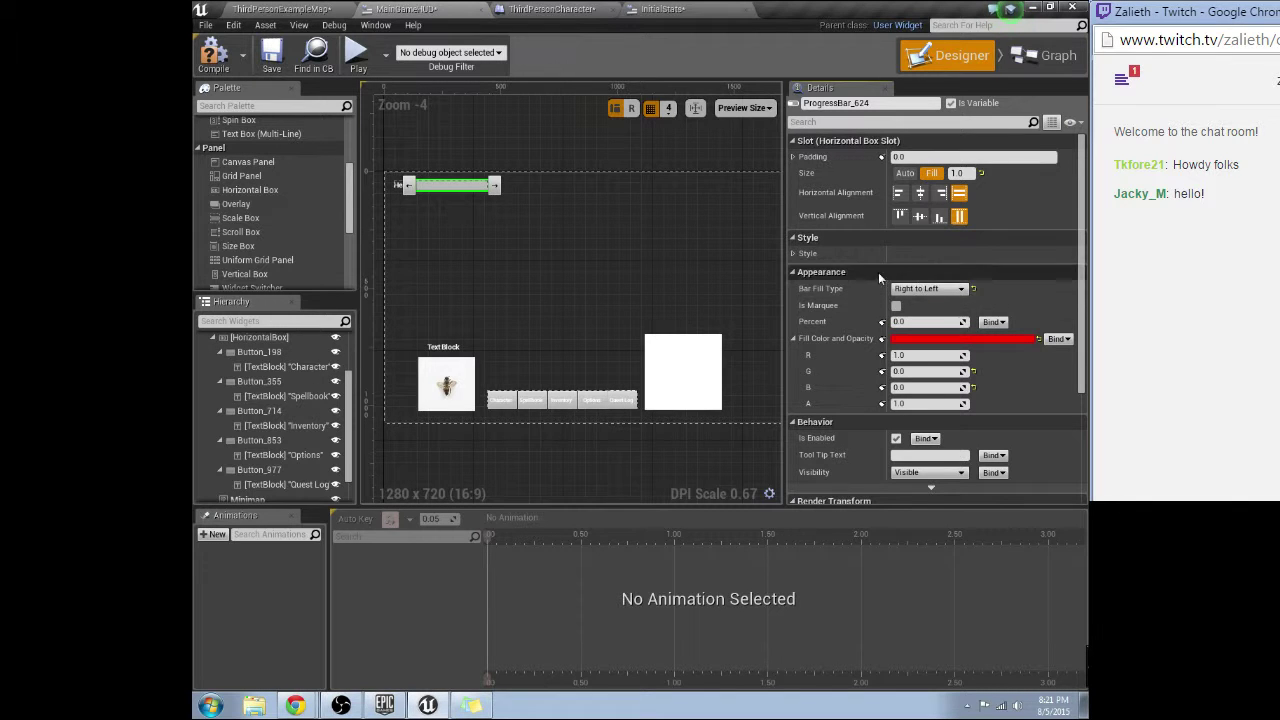
pyautogui.click(793, 254)
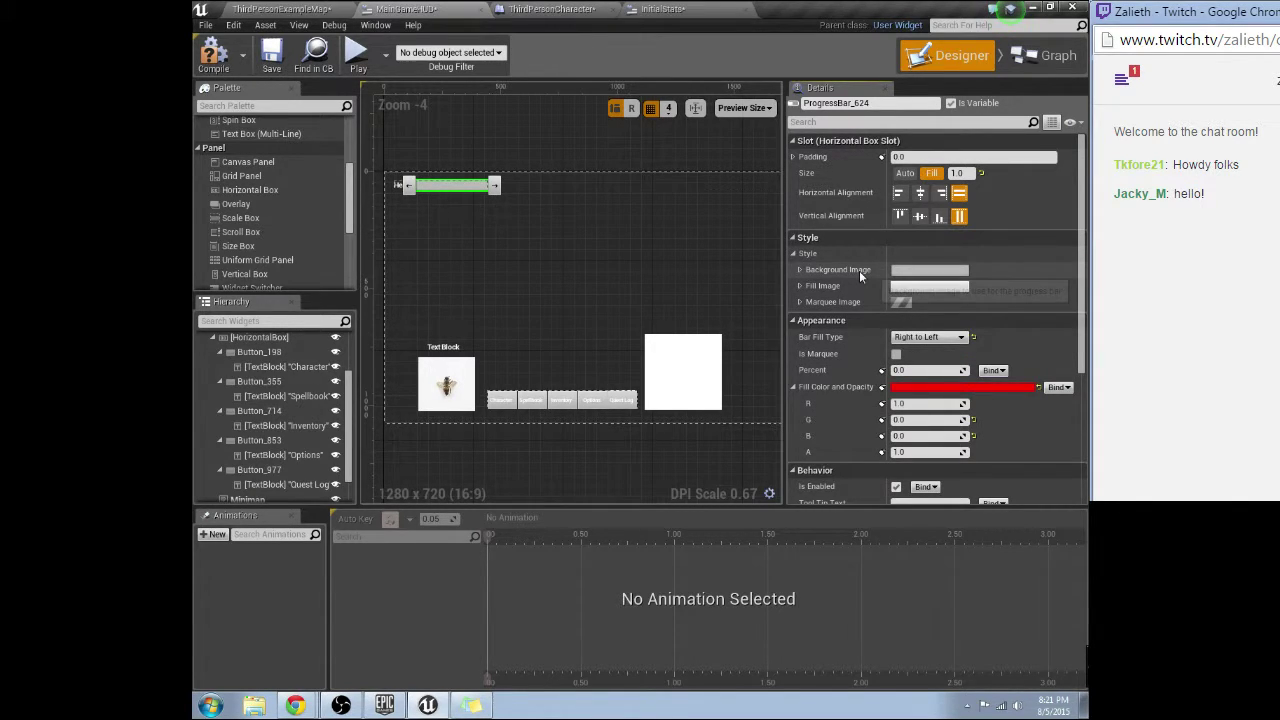
pyautogui.click(799, 270)
pyautogui.click(801, 270)
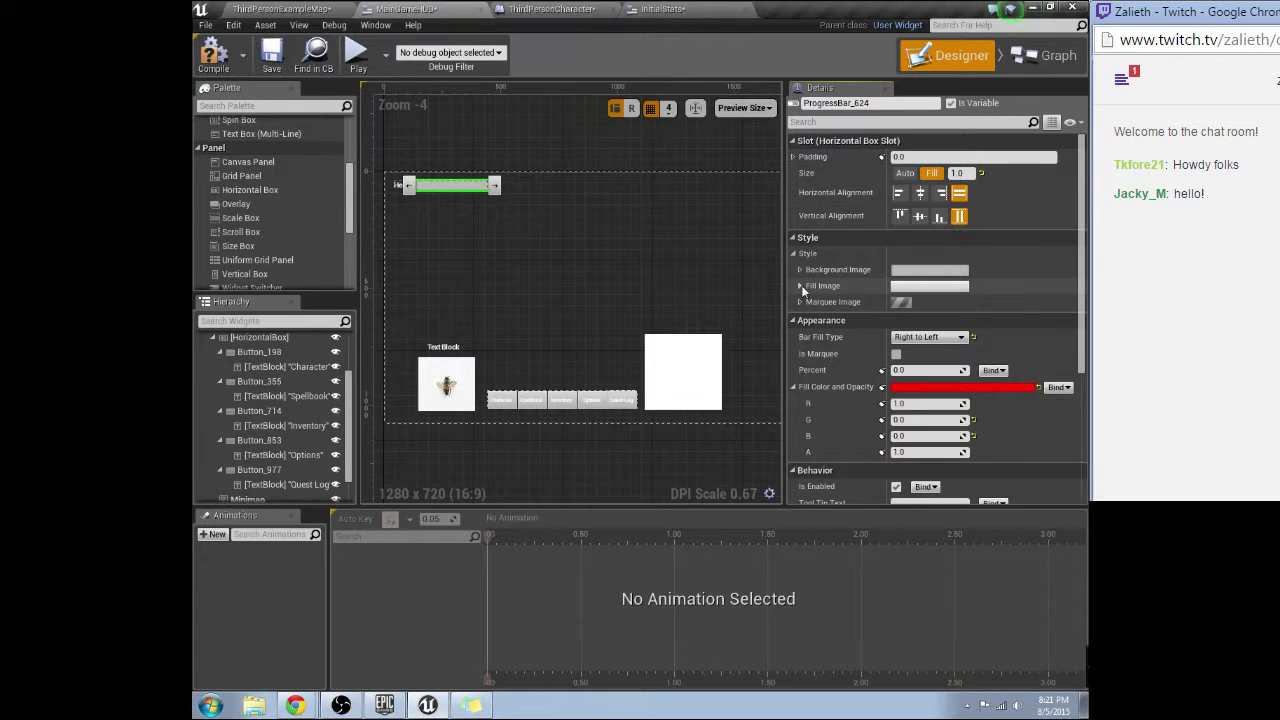
pyautogui.click(796, 254)
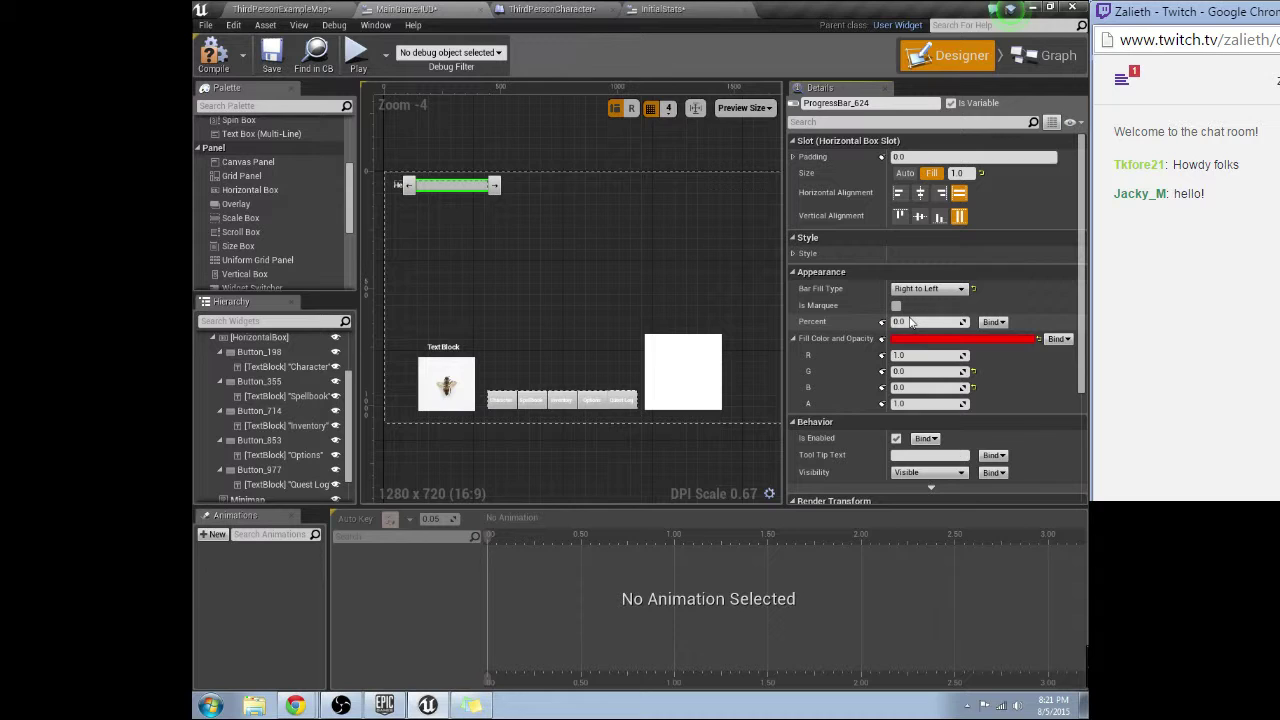
# Set the health bar's Percent to 100 and create a new function binding for that property
pyautogui.click(913, 321)
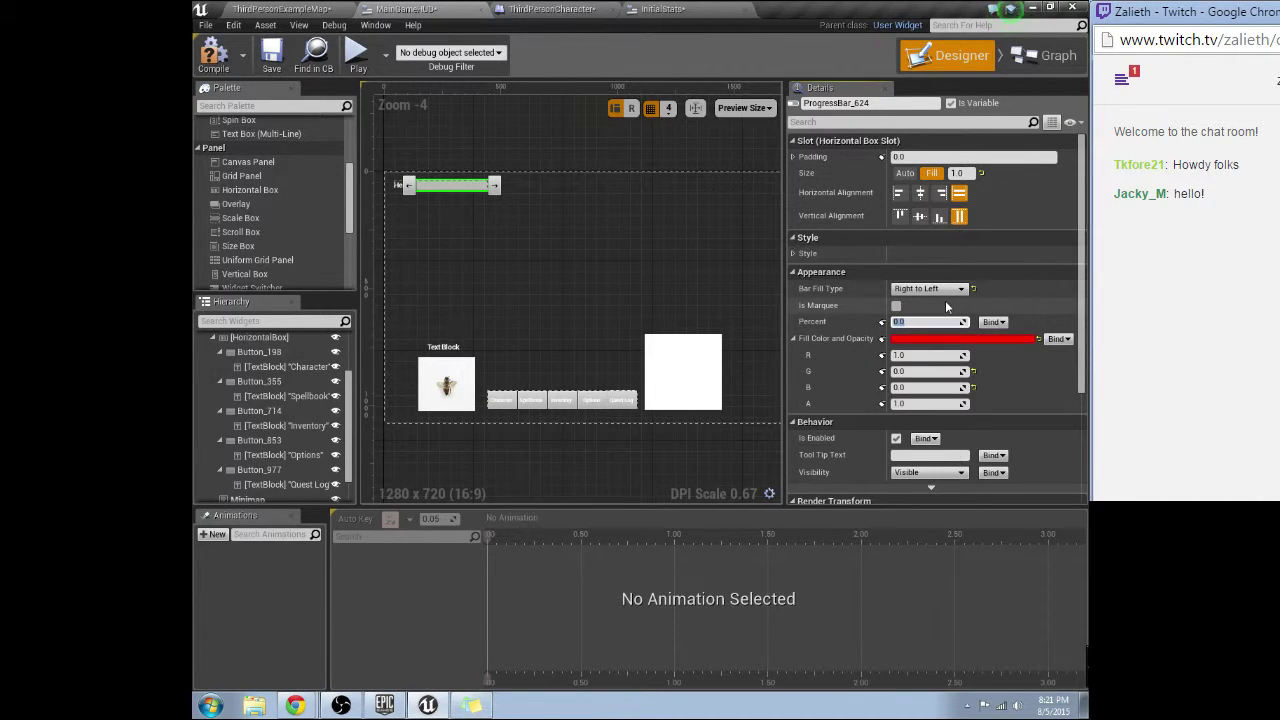
pyautogui.write('1')
pyautogui.press('Return')
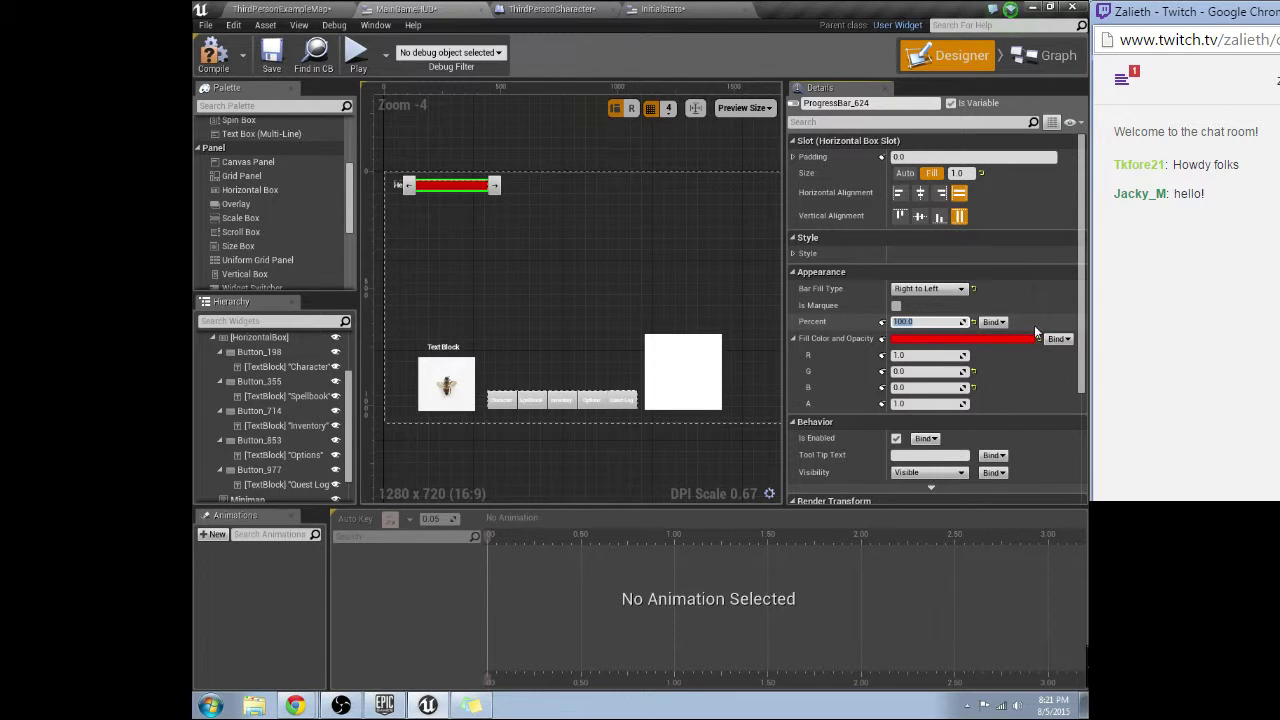
pyautogui.click(994, 322)
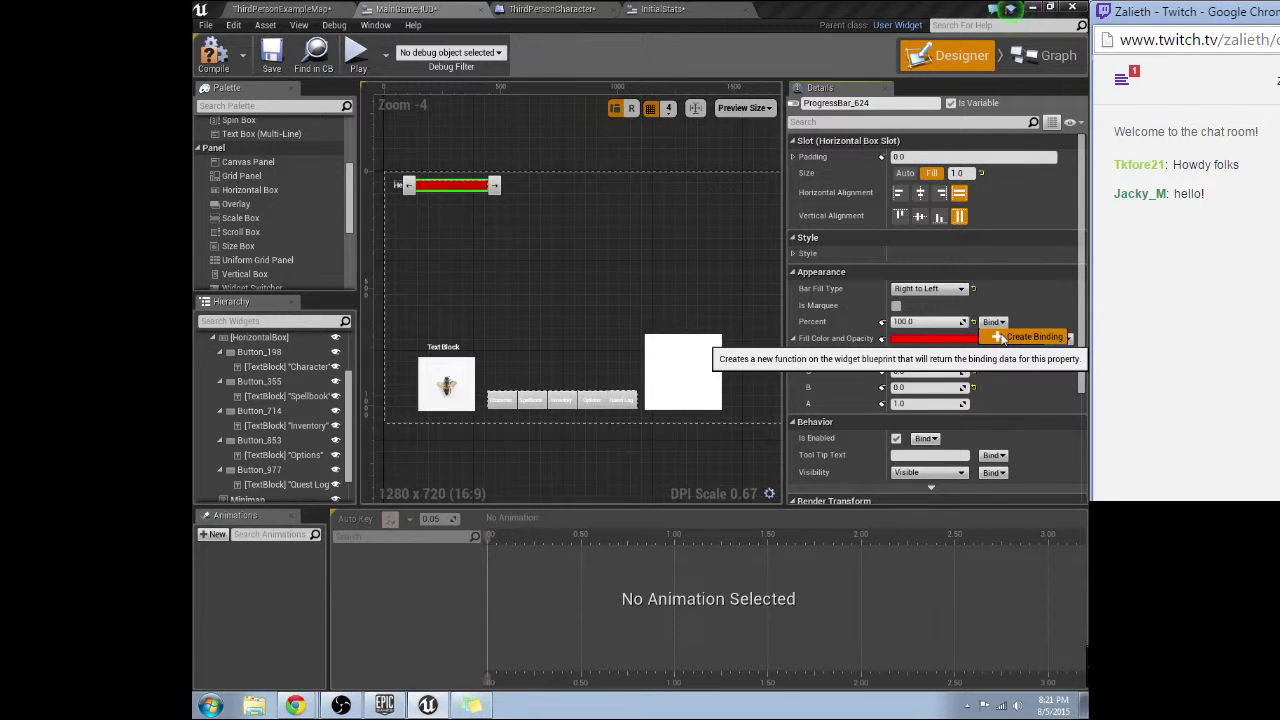
pyautogui.click(1000, 337)
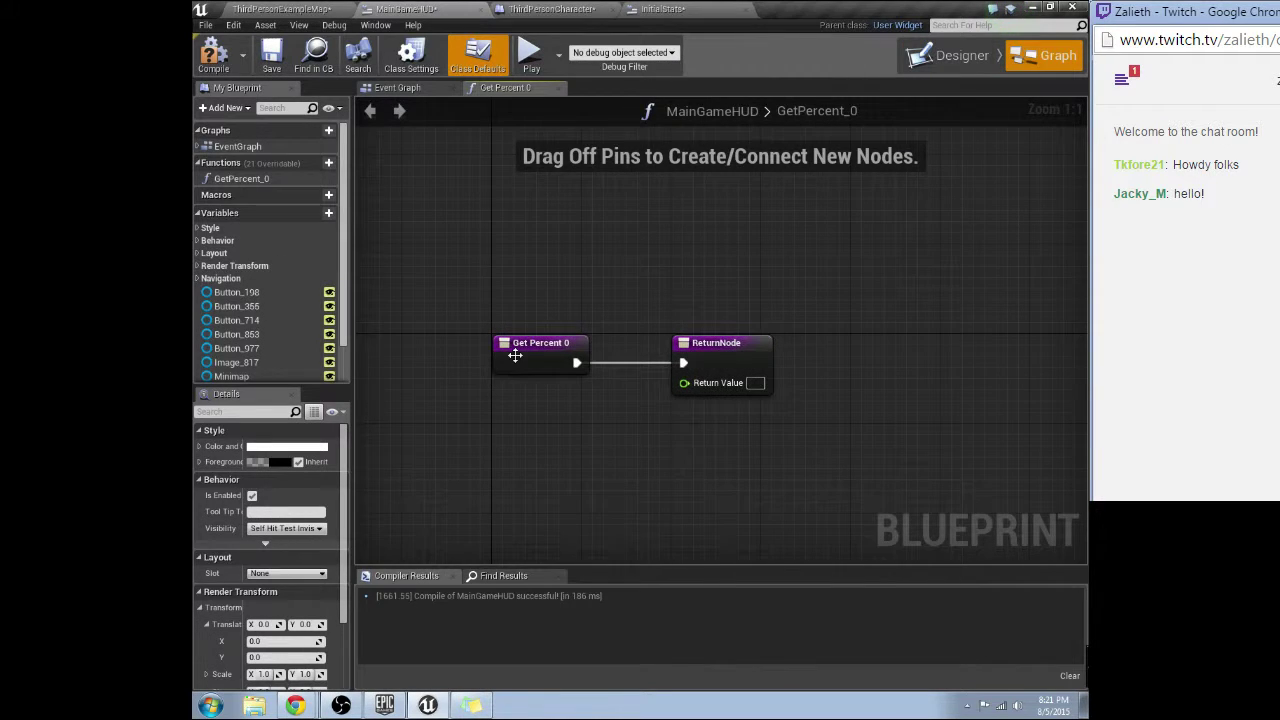
# Spread out the Get Percent 0 and return nodes and insert a Cast To ThirdPersonCharacter node into the execution path between them
pyautogui.moveTo(515, 356); pyautogui.dragTo(473, 376)
pyautogui.moveTo(525, 370); pyautogui.dragTo(606, 366)
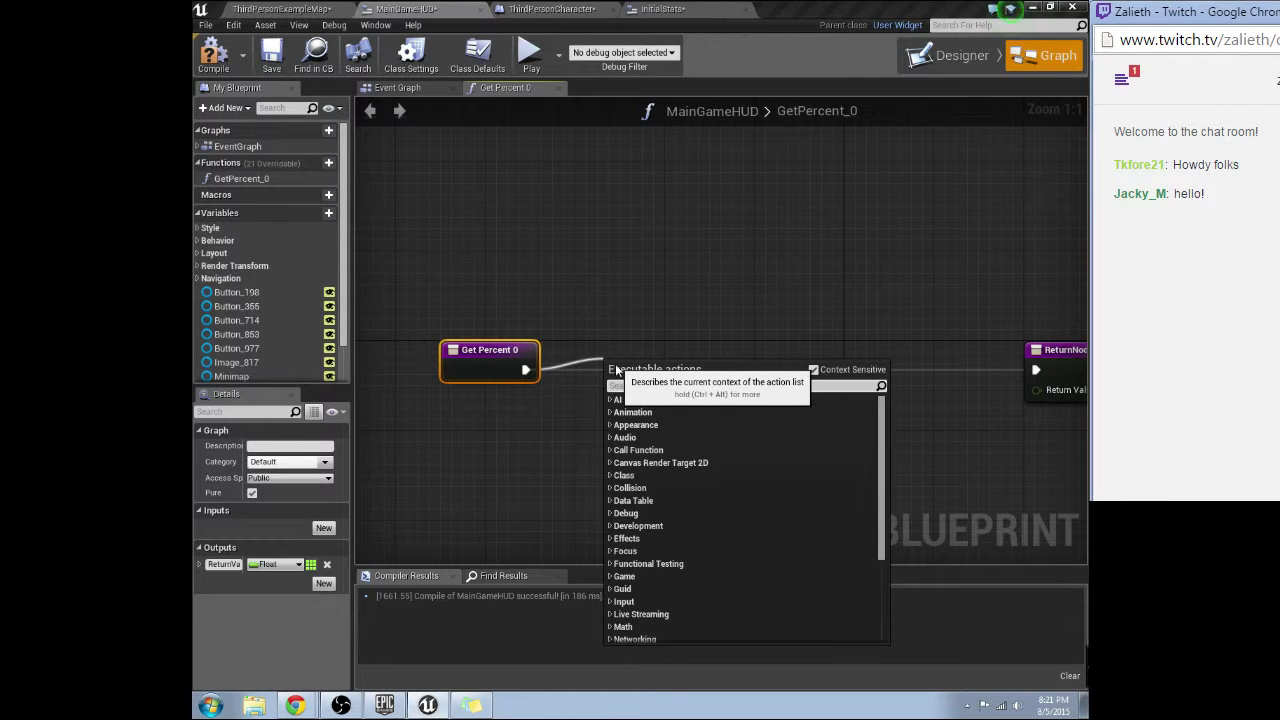
pyautogui.write('cas')
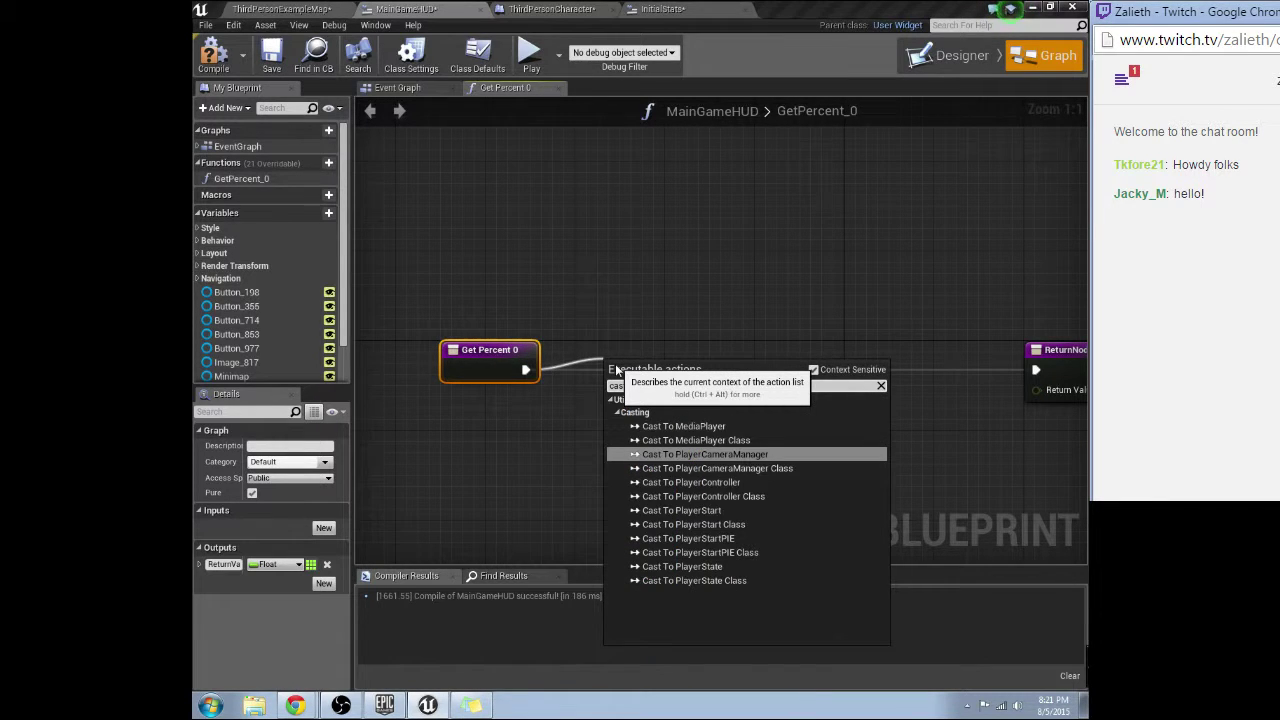
pyautogui.write('t to player ch')
pyautogui.press('BackSpace')
pyautogui.press('BackSpace')
pyautogui.press('BackSpace')
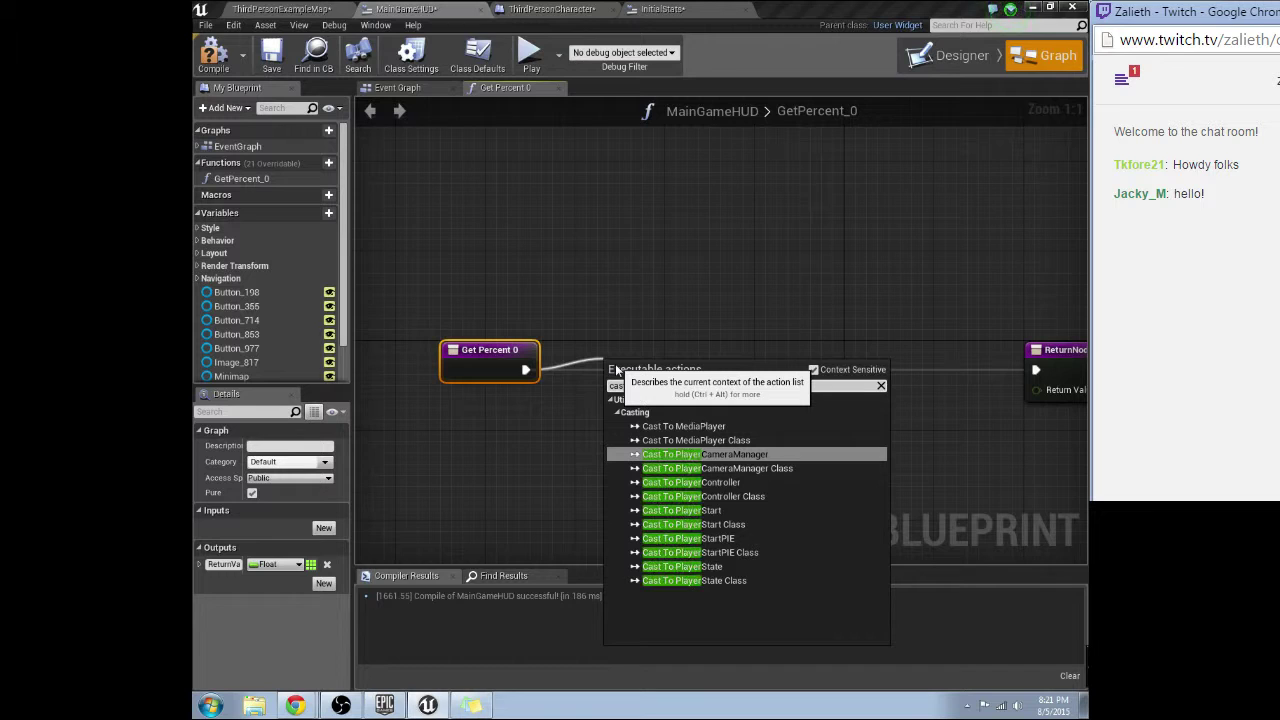
pyautogui.press('BackSpace')
pyautogui.press('BackSpace')
pyautogui.press('BackSpace')
pyautogui.press('BackSpace')
pyautogui.press('BackSpace')
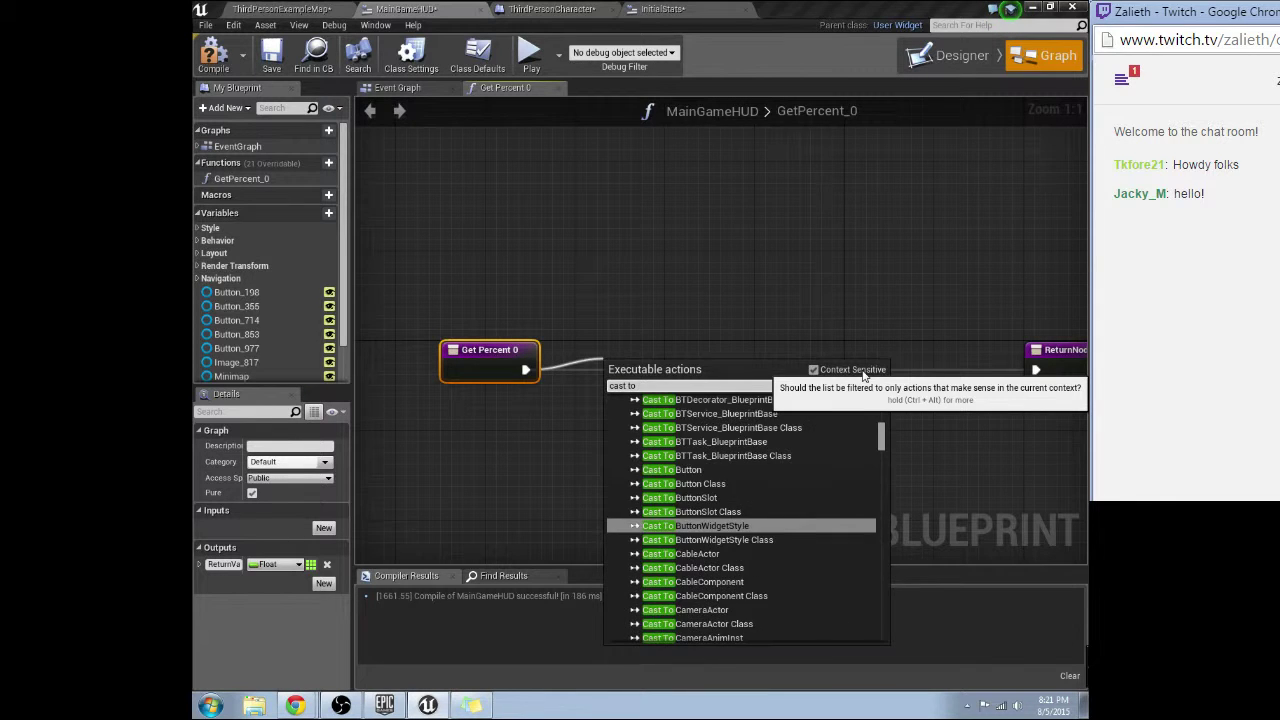
pyautogui.write('firs')
pyautogui.press('BackSpace')
pyautogui.press('BackSpace')
pyautogui.press('BackSpace')
pyautogui.press('BackSpace')
pyautogui.write('thir')
pyautogui.press('Return')
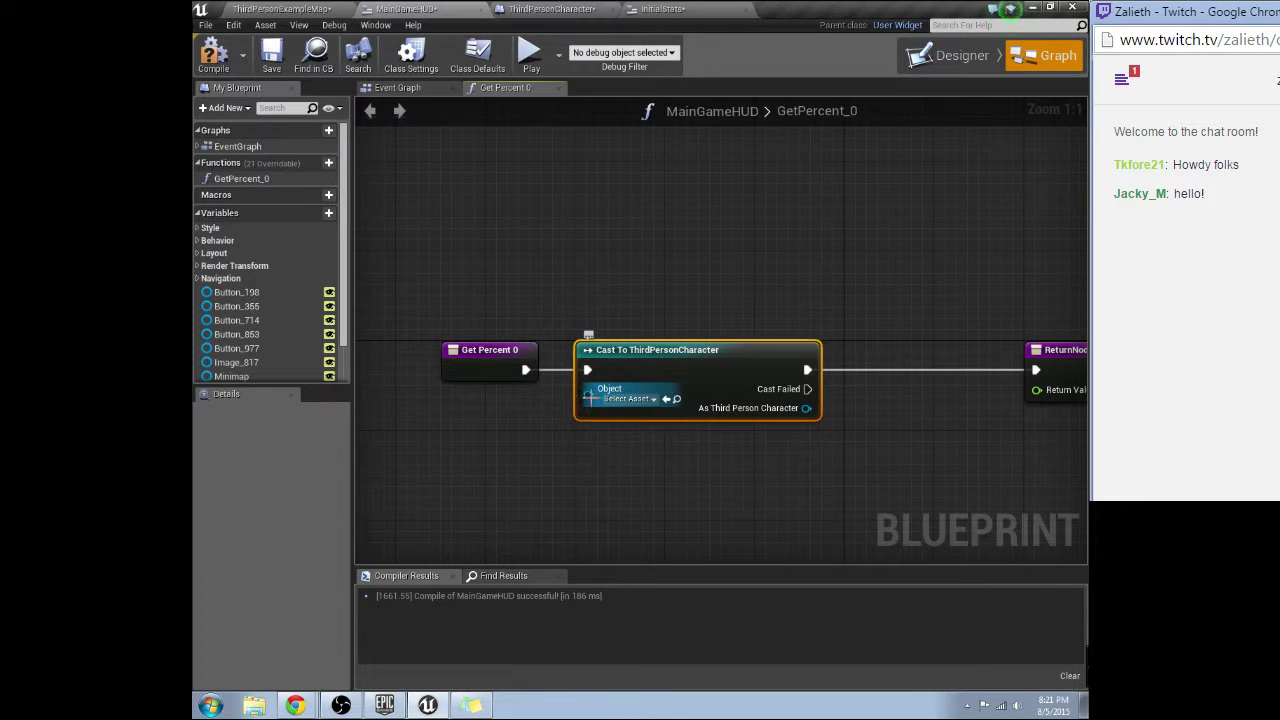
# Feed the cast's Object input from a new Get Player Character node and place that node below the Get Percent 0 entry
pyautogui.moveTo(586, 397); pyautogui.dragTo(518, 446)
pyautogui.write('charac')
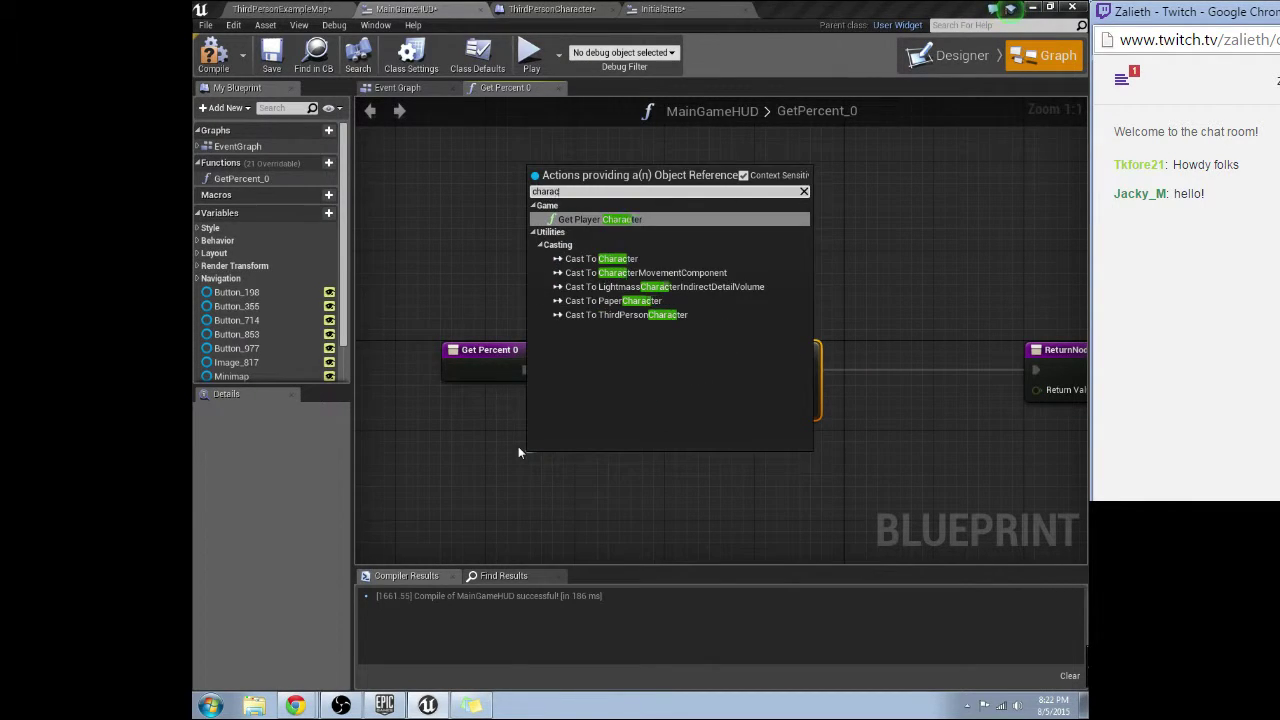
pyautogui.press('Return')
pyautogui.moveTo(650, 469); pyautogui.dragTo(566, 446)
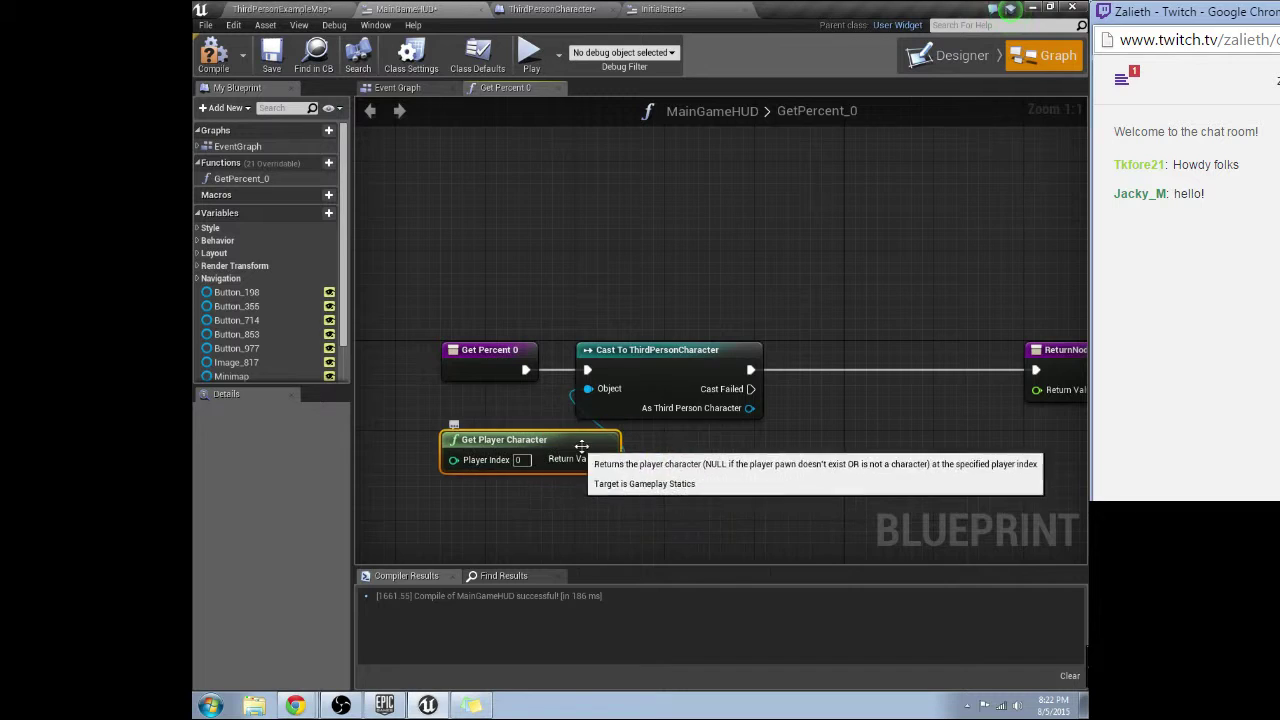
pyautogui.moveTo(576, 448); pyautogui.dragTo(770, 441, button='right')
pyautogui.moveTo(769, 446); pyautogui.dragTo(670, 447)
pyautogui.moveTo(690, 461); pyautogui.dragTo(644, 466, button='right')
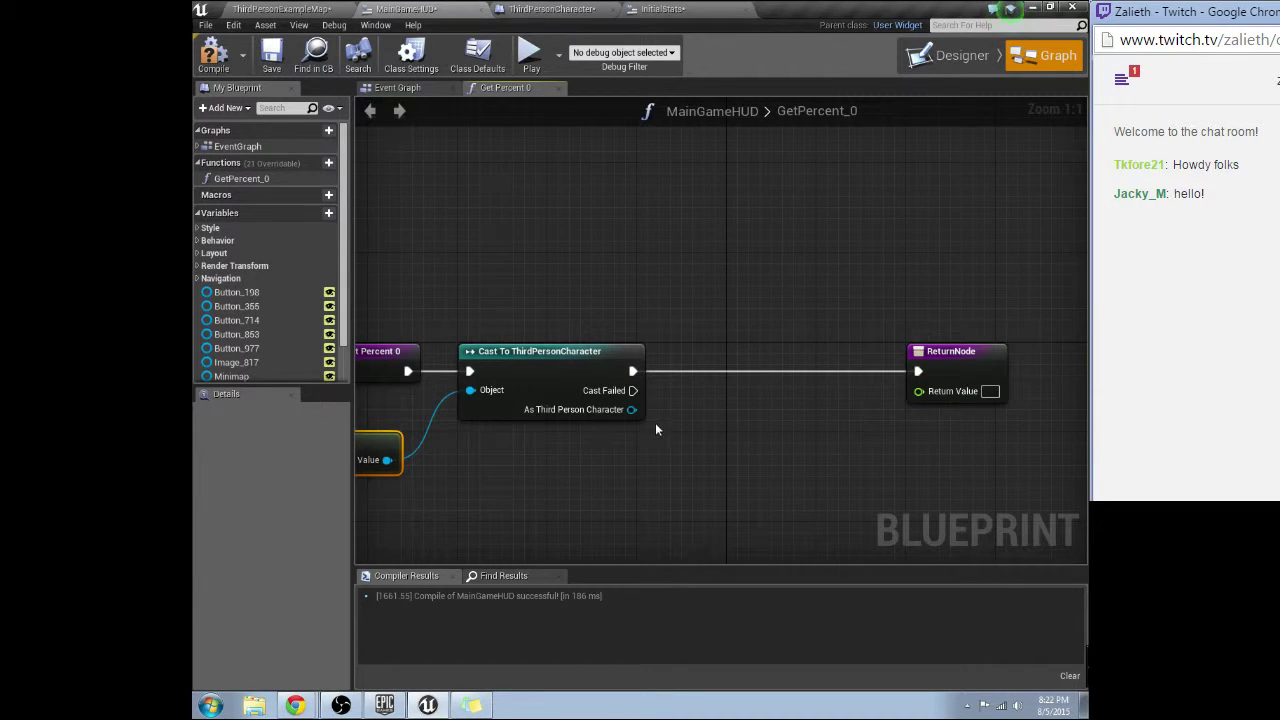
# Get the Current Hit Points variable from the cast's As Third Person Character output
pyautogui.moveTo(631, 409); pyautogui.dragTo(693, 437)
pyautogui.write('get health')
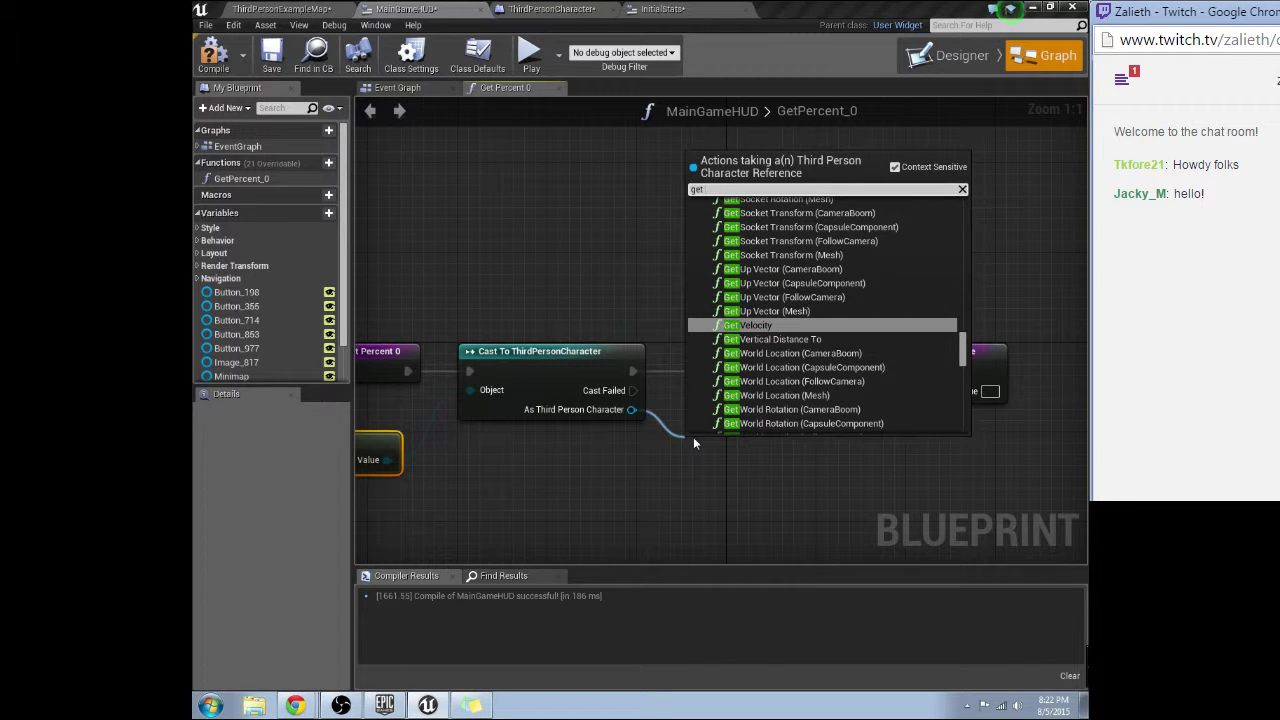
pyautogui.press('BackSpace')
pyautogui.press('BackSpace')
pyautogui.press('BackSpace')
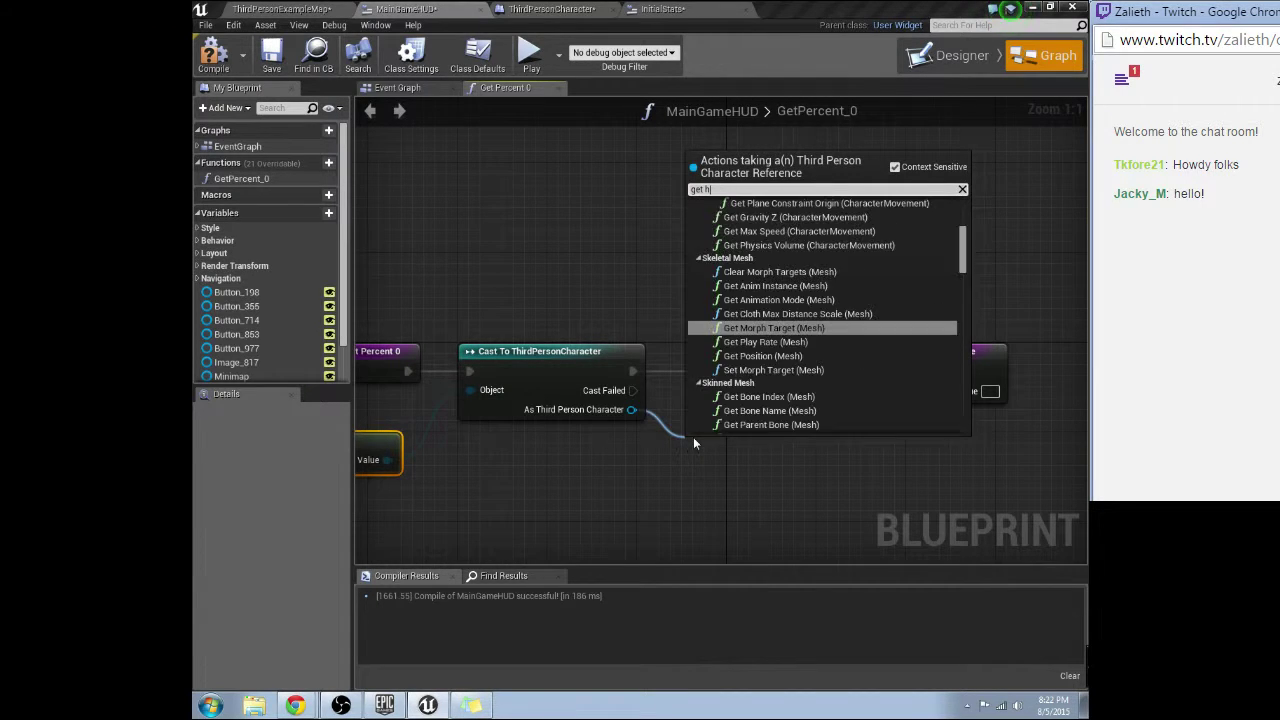
pyautogui.write('it poin')
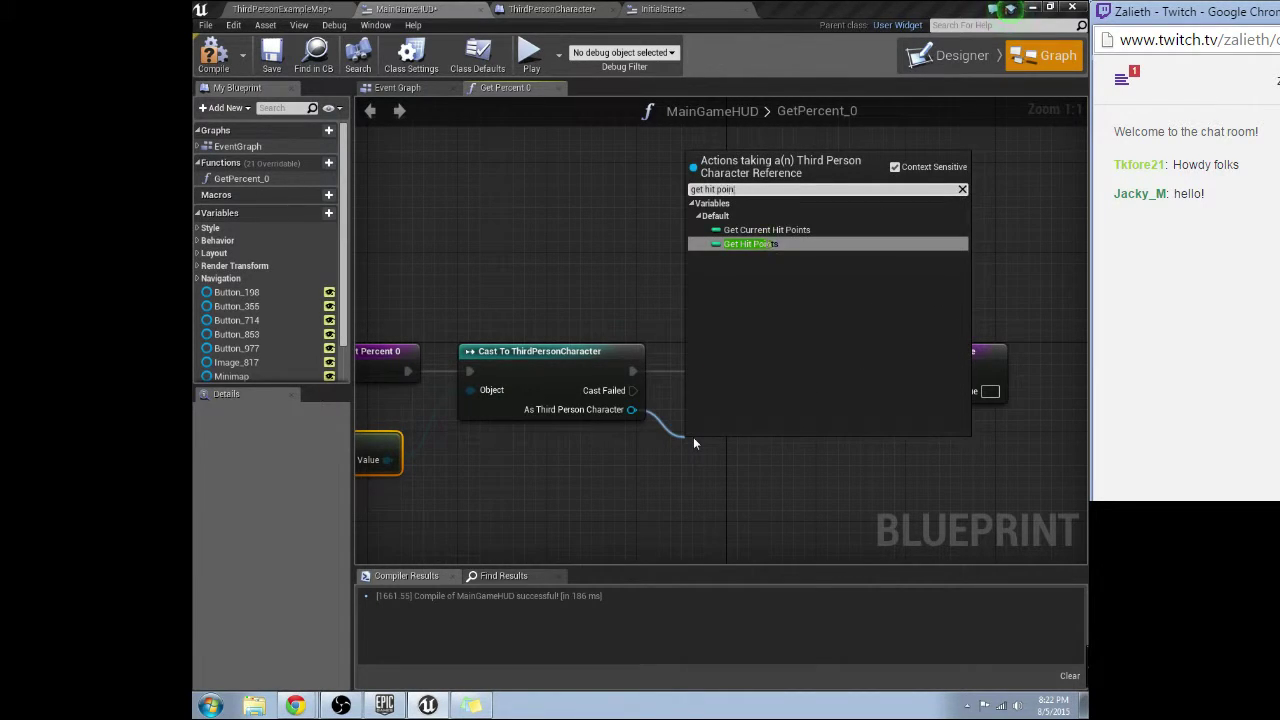
pyautogui.press('Up')
pyautogui.press('Return')
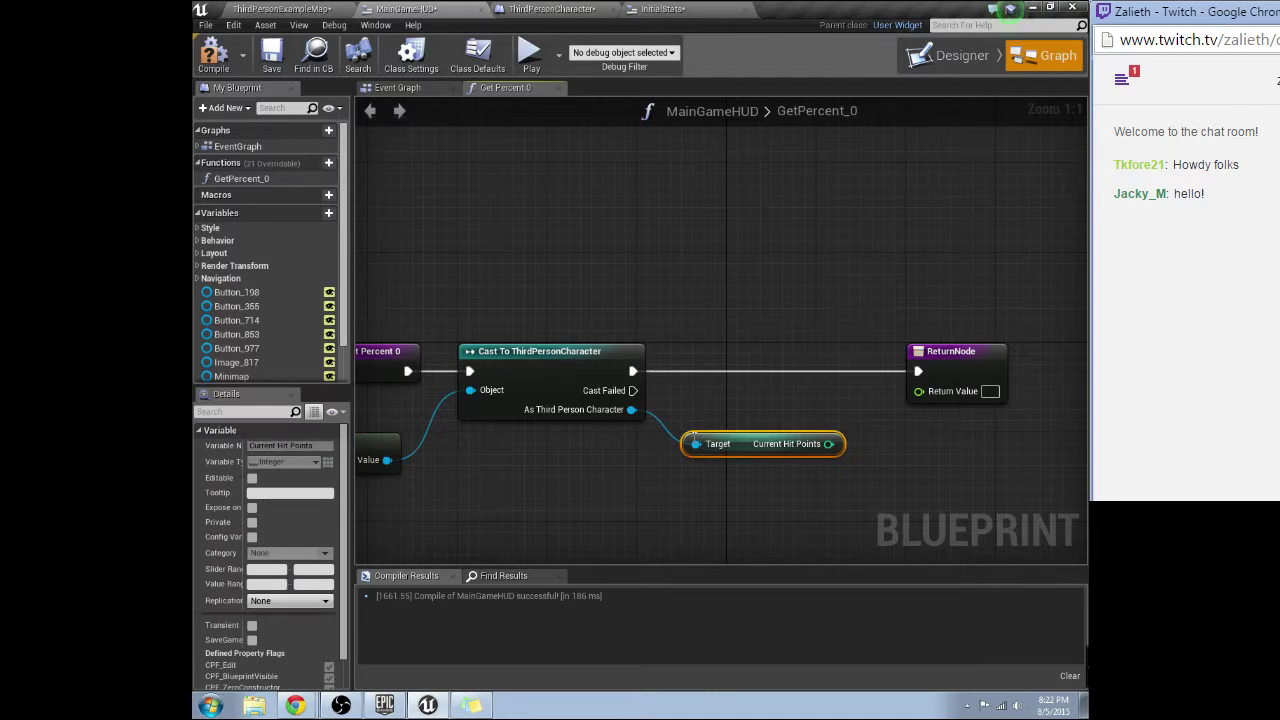
# Connect Current Hit Points to the function's Return Value, compile, and line up the variable and conversion nodes below the execution wire
pyautogui.moveTo(763, 447); pyautogui.dragTo(918, 390)
pyautogui.click(228, 62)
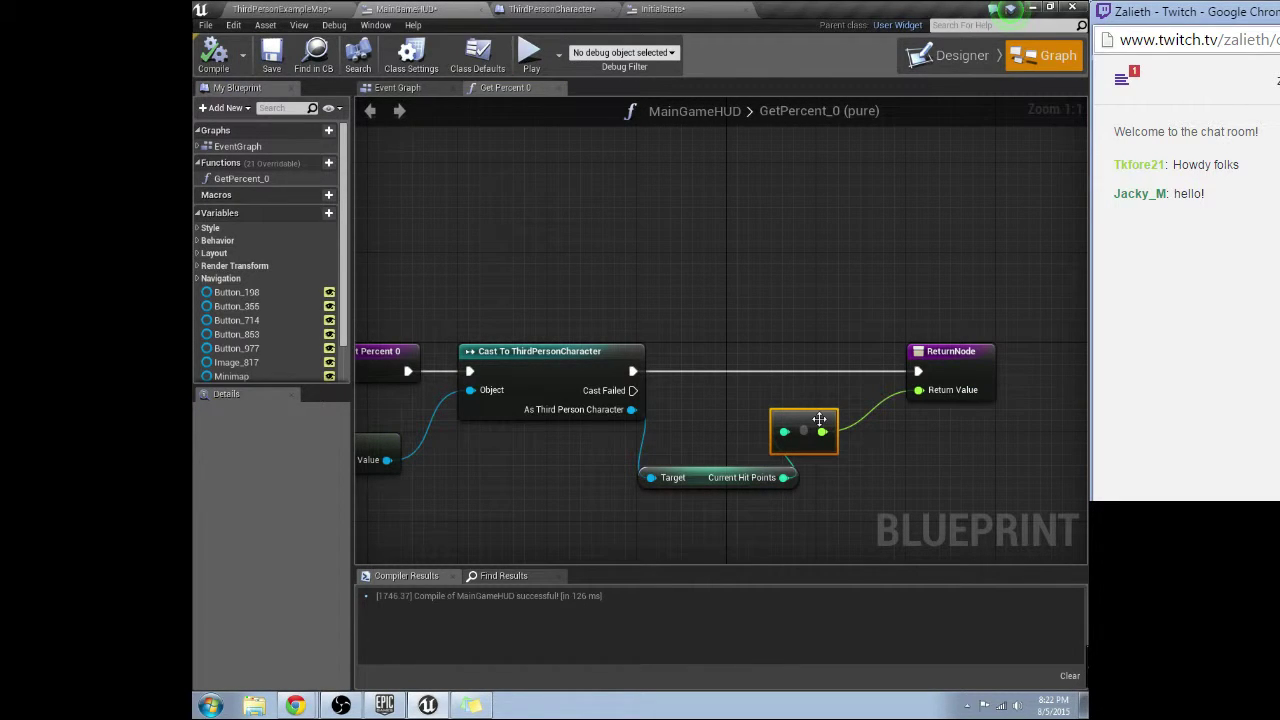
pyautogui.moveTo(819, 419); pyautogui.dragTo(839, 415, button='right')
pyautogui.click(693, 466)
pyautogui.moveTo(714, 425); pyautogui.dragTo(844, 462)
pyautogui.click(760, 492)
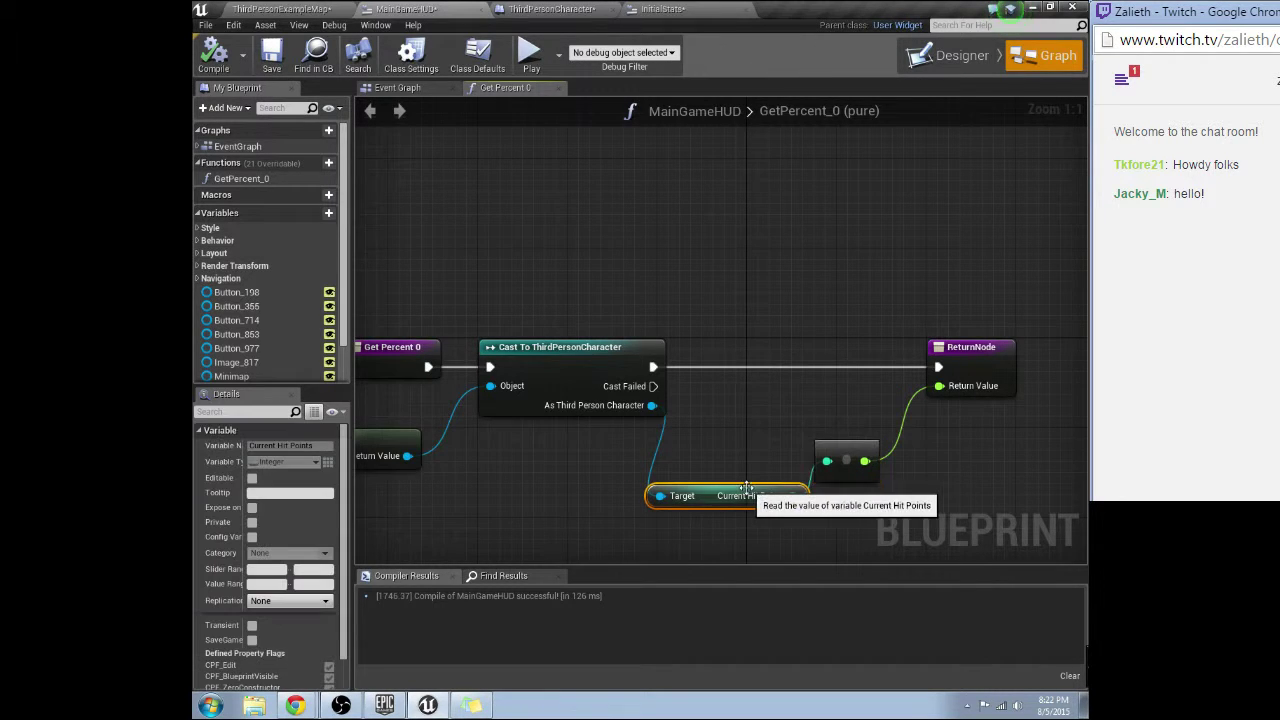
pyautogui.moveTo(760, 492); pyautogui.dragTo(750, 458)
# Add a Normalize to Range node below Current Hit Points and connect the converted hit points value to its range input
pyautogui.click(725, 518)
pyautogui.rightClick(725, 518)
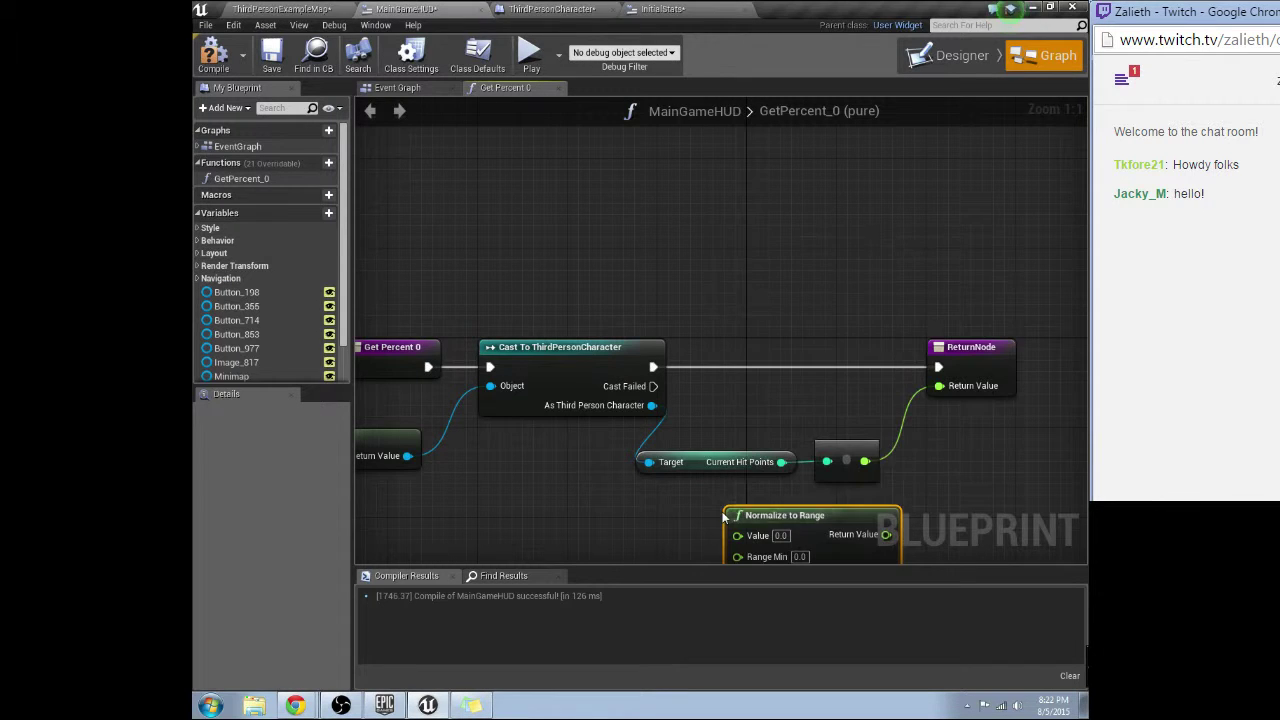
pyautogui.moveTo(725, 517); pyautogui.dragTo(728, 460, button='right')
pyautogui.moveTo(869, 406); pyautogui.dragTo(745, 524)
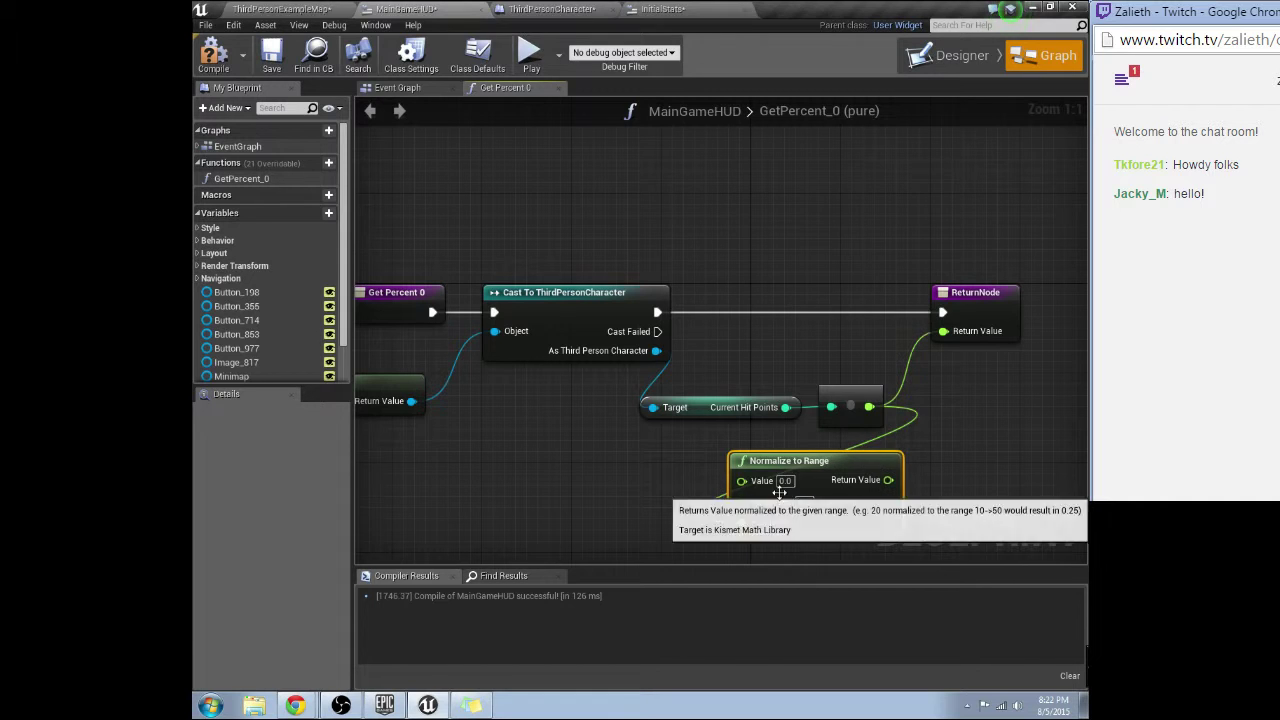
# Feed the converted Current Hit Points into Normalize to Range's Value, disconnect Range Max, and move the variable and conversion nodes away from the ReturnNode
pyautogui.moveTo(869, 406); pyautogui.dragTo(742, 481)
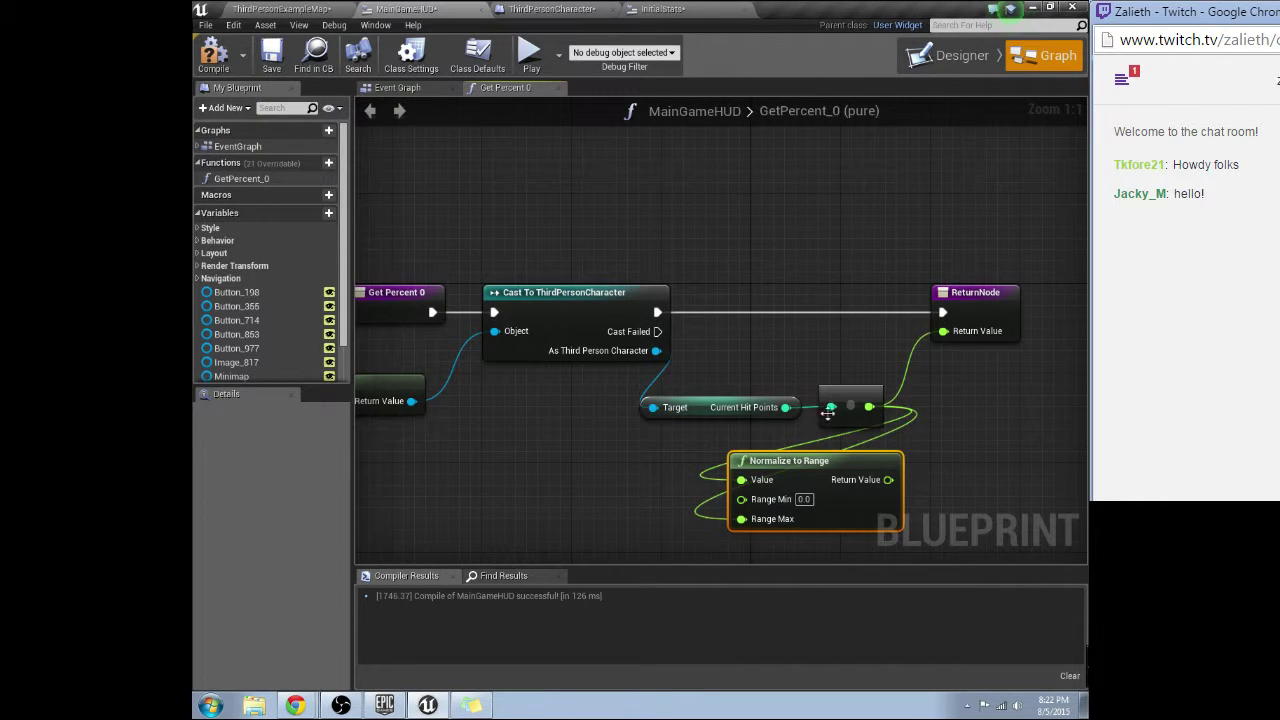
pyautogui.keyDown('alt'); pyautogui.click(742, 519); pyautogui.keyUp('alt')
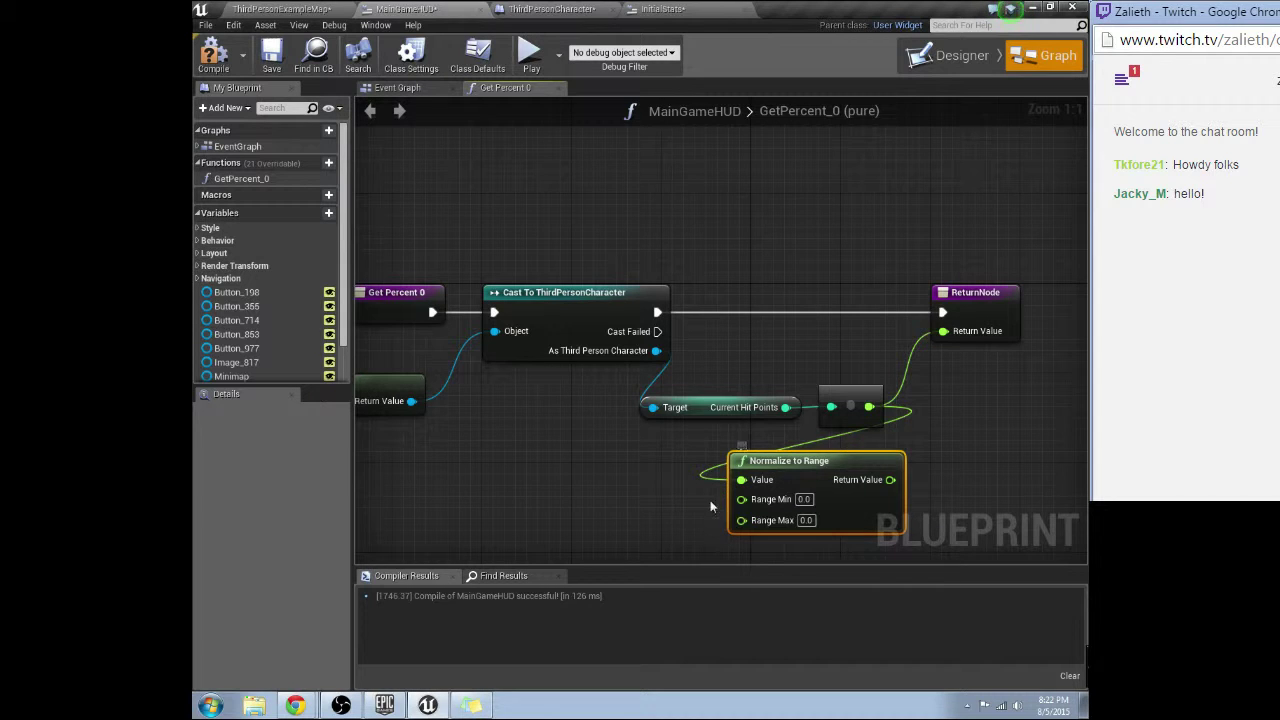
pyautogui.moveTo(705, 479); pyautogui.dragTo(751, 485, button='right')
pyautogui.moveTo(751, 448); pyautogui.dragTo(897, 388)
pyautogui.moveTo(894, 402); pyautogui.dragTo(794, 402)
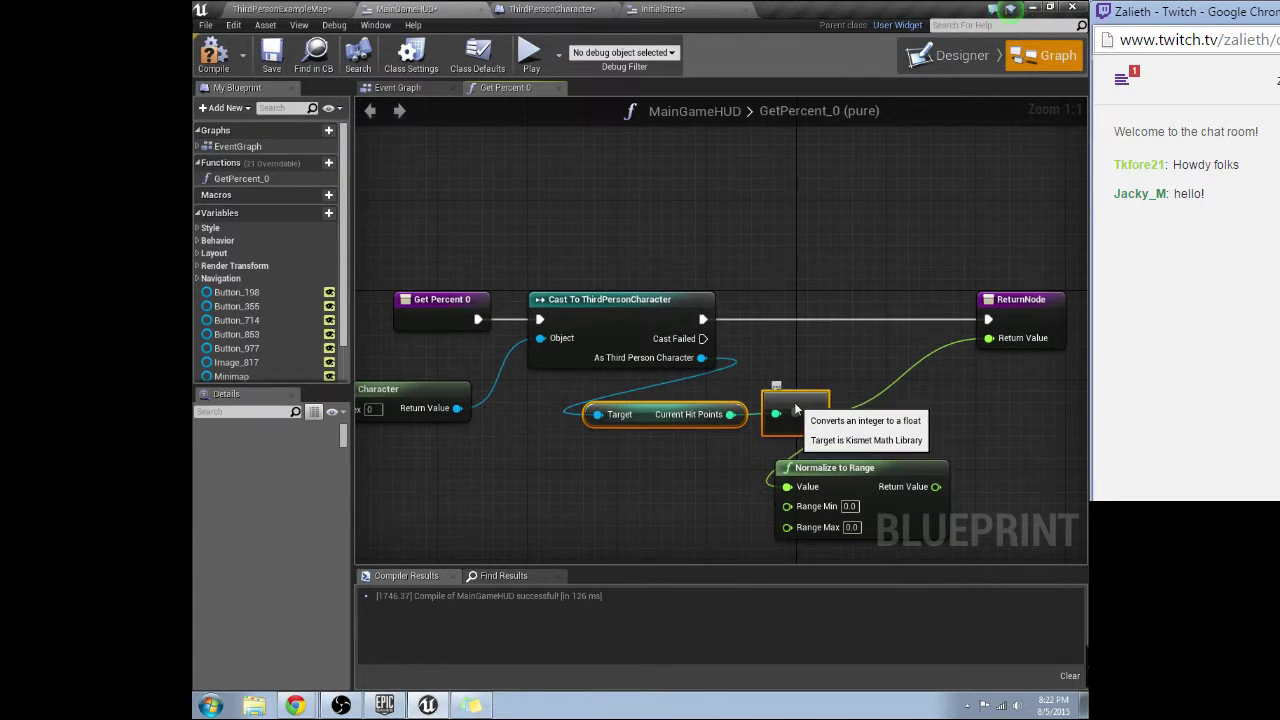
# Get the Hit Points variable from the cast's As Third Person Character output, below Current Hit Points
pyautogui.moveTo(703, 358); pyautogui.dragTo(613, 493)
pyautogui.write('max hit')
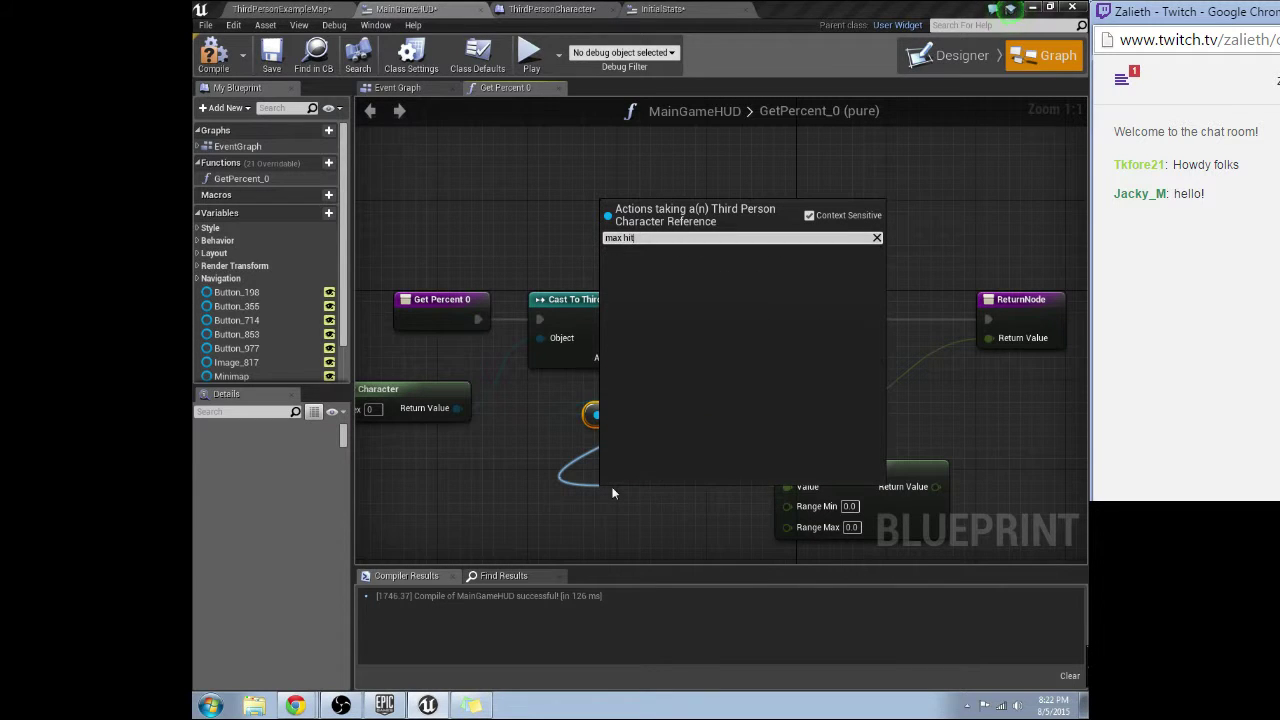
pyautogui.press('BackSpace')
pyautogui.press('BackSpace')
pyautogui.press('BackSpace')
pyautogui.press('BackSpace')
pyautogui.press('BackSpace')
pyautogui.press('BackSpace')
pyautogui.write('ht')
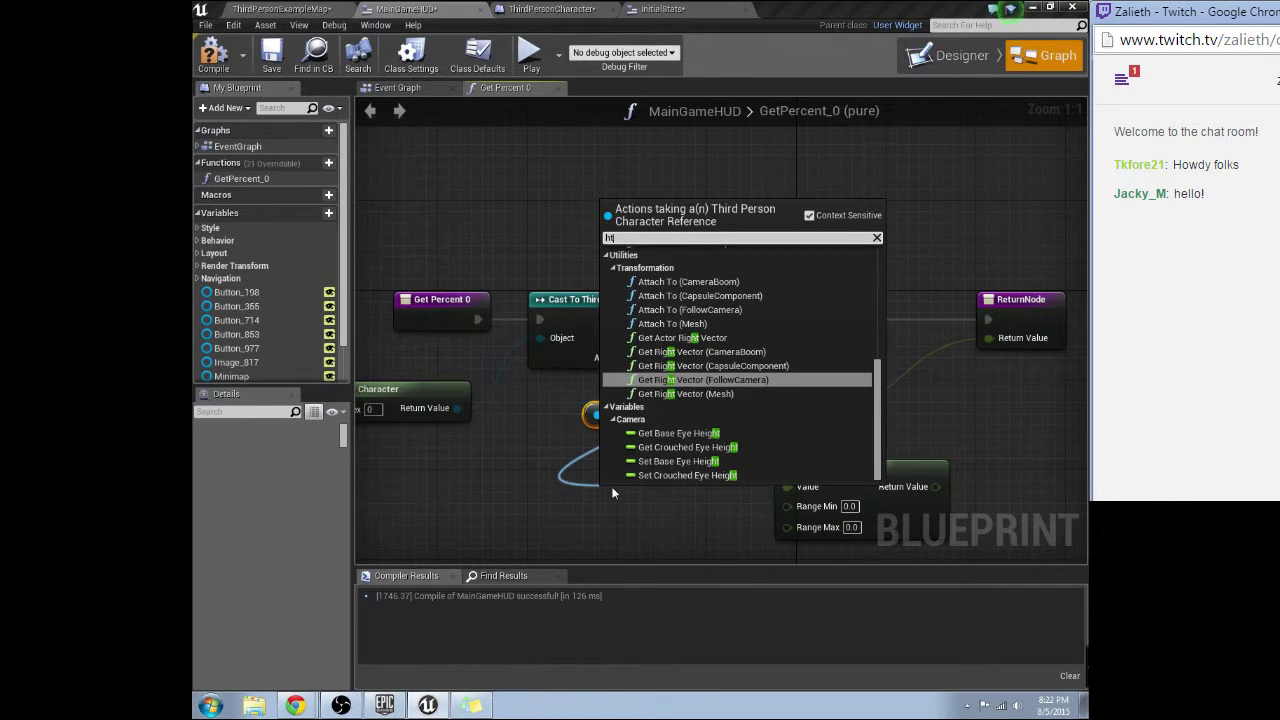
pyautogui.press('BackSpace')
pyautogui.write('it points')
pyautogui.press('Return')
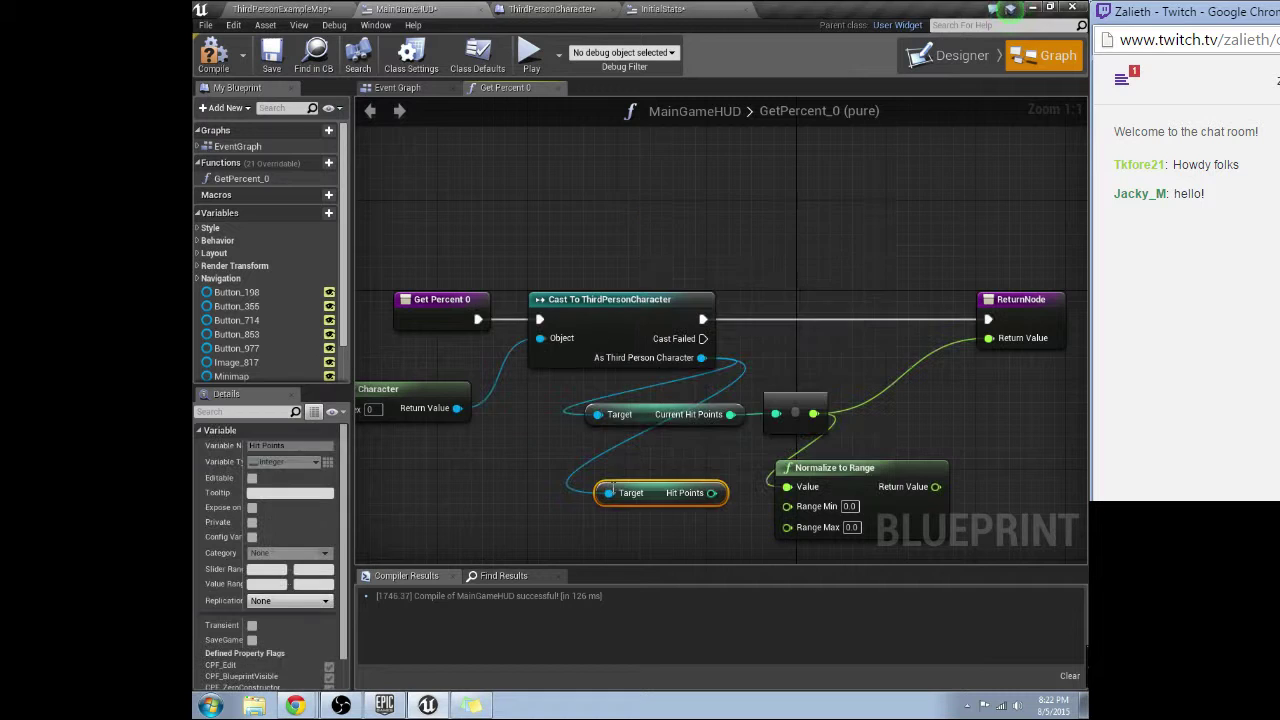
# Connect Hit Points to Normalize to Range's Range Max input and spread out the variable and its conversion node
pyautogui.moveTo(711, 492); pyautogui.dragTo(790, 530)
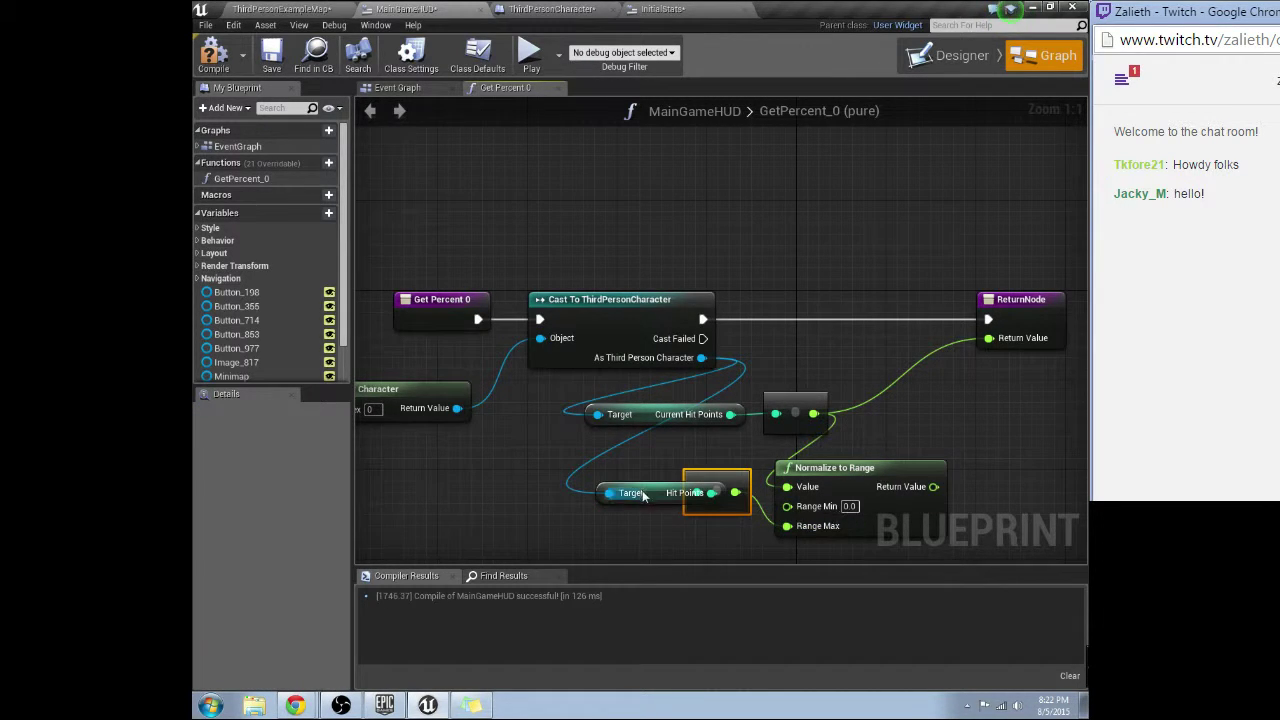
pyautogui.moveTo(656, 492); pyautogui.dragTo(588, 491)
pyautogui.moveTo(660, 461); pyautogui.dragTo(711, 518)
# Connect Normalize to Range's output to the function's Return Value, place the node beside the Current Hit Points conversion, and compile
pyautogui.moveTo(933, 486); pyautogui.dragTo(990, 340)
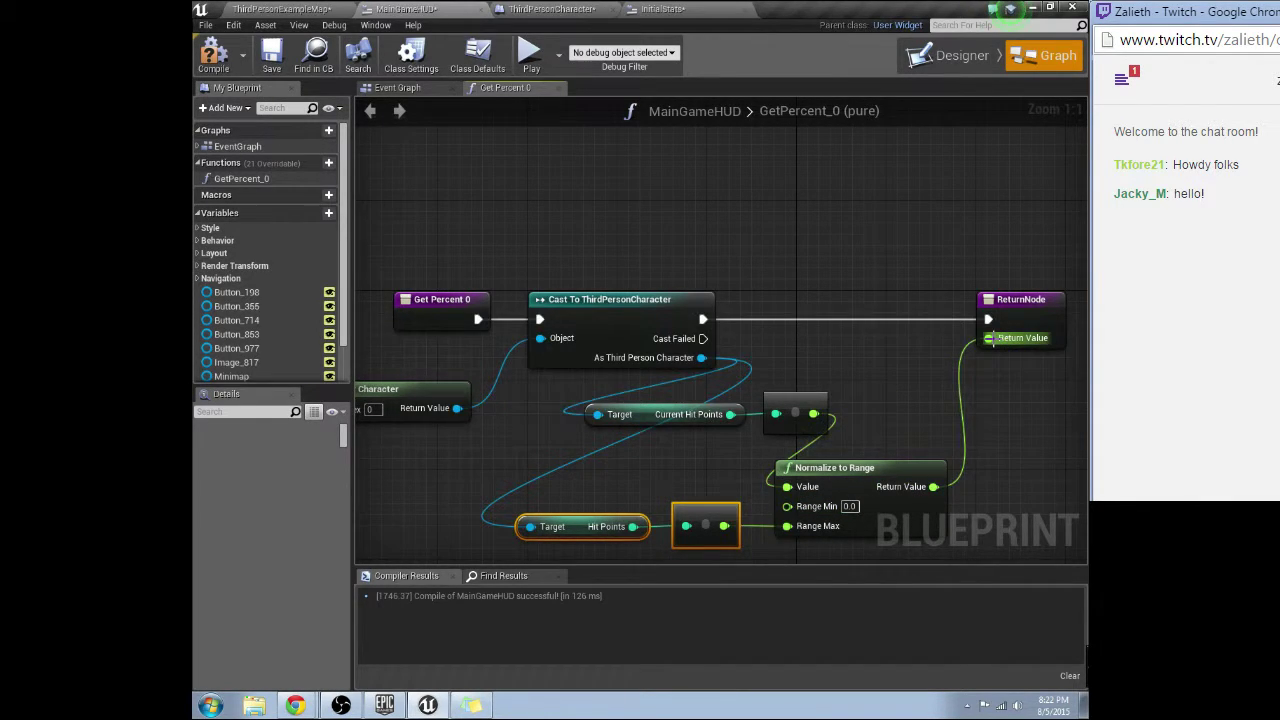
pyautogui.moveTo(830, 467); pyautogui.dragTo(908, 411)
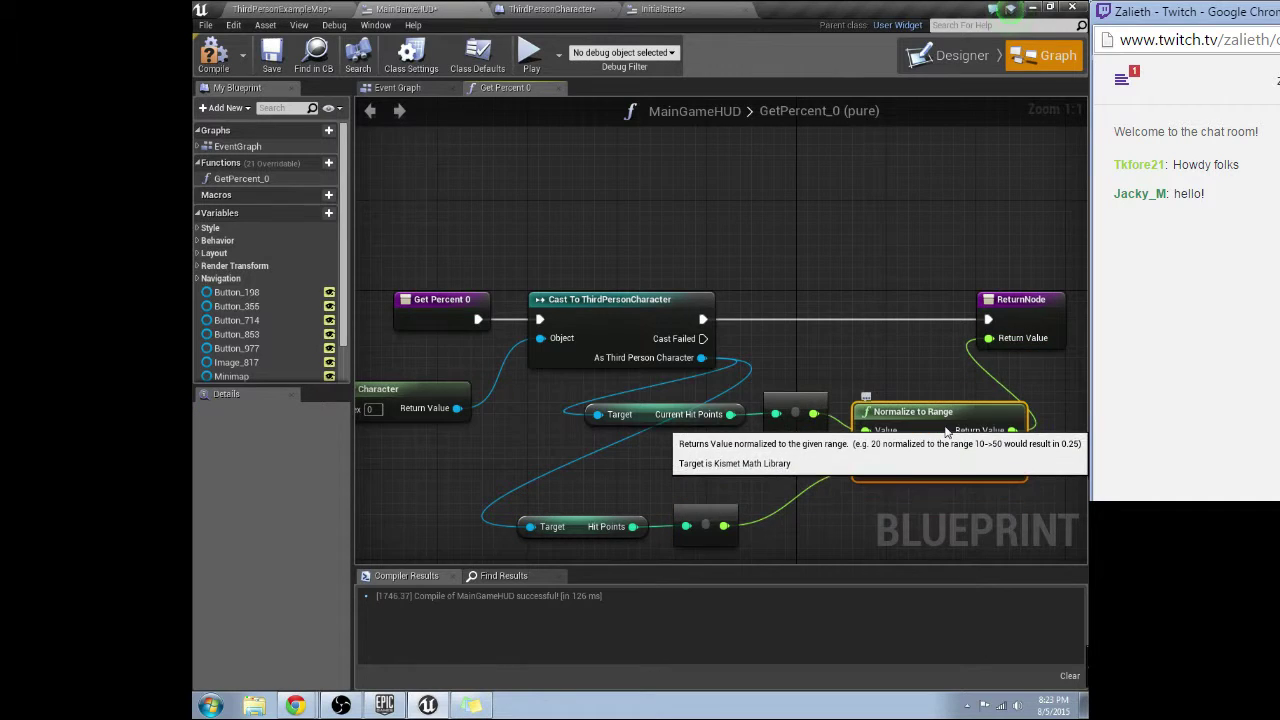
pyautogui.click(215, 55)
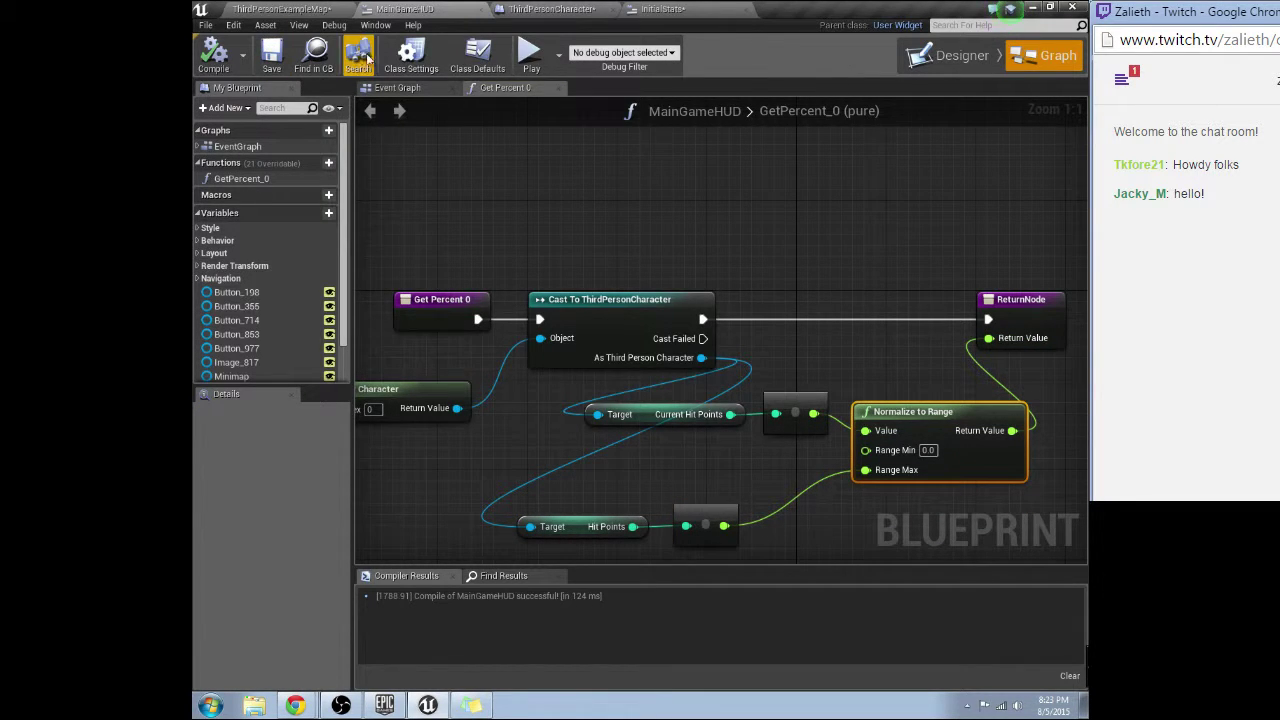
# Playtest the example map: finalize the character, walk into the insect swarm to test the health bar, and stop playing
pyautogui.click(665, 9)
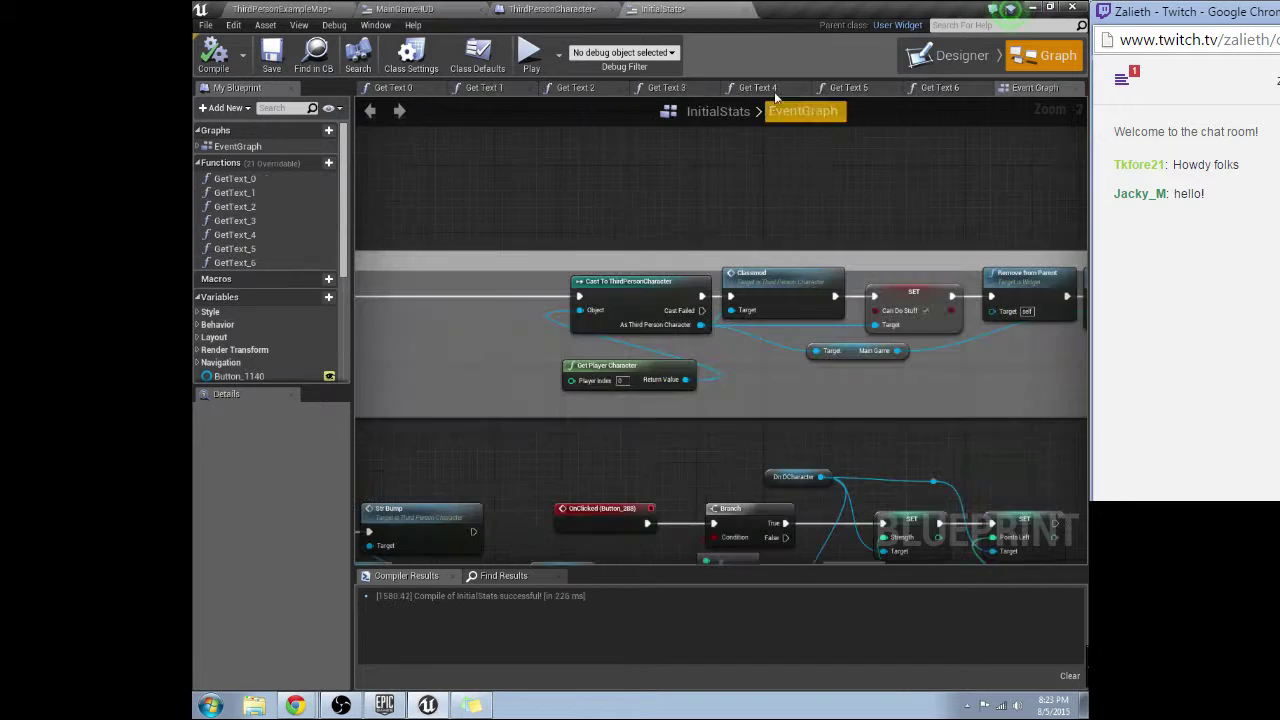
pyautogui.click(305, 9)
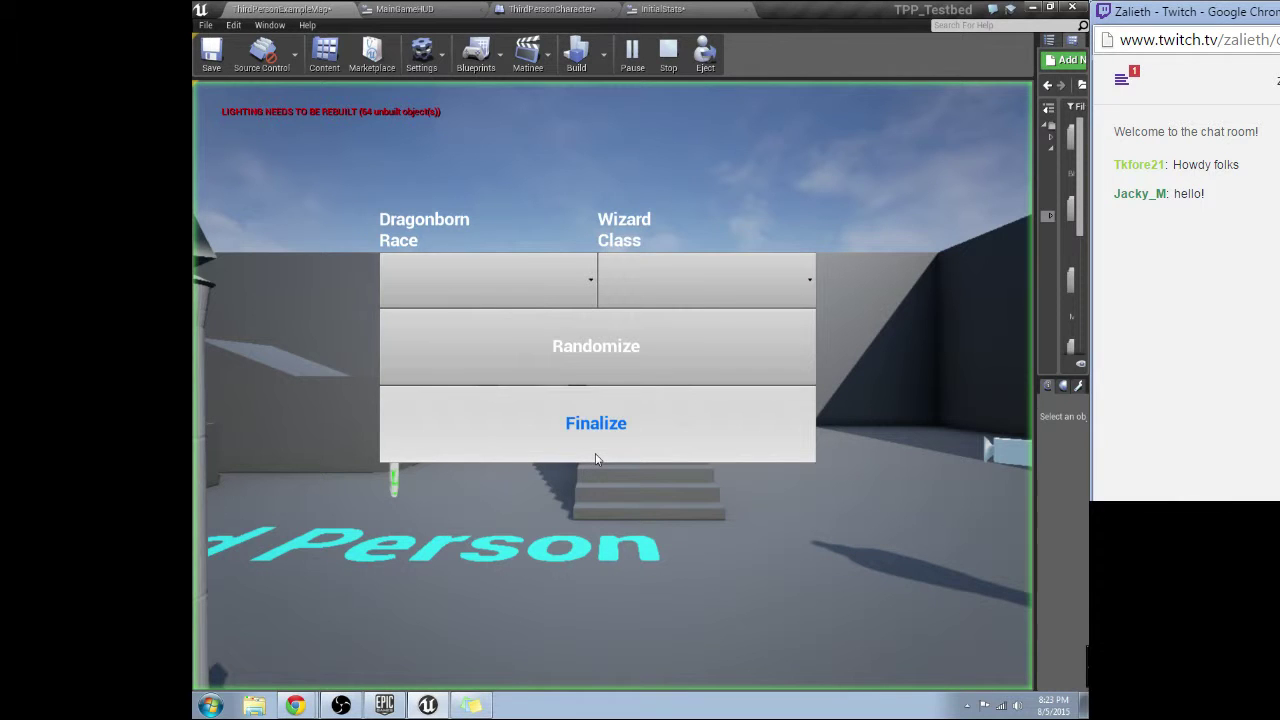
pyautogui.click(596, 458)
pyautogui.click(600, 418)
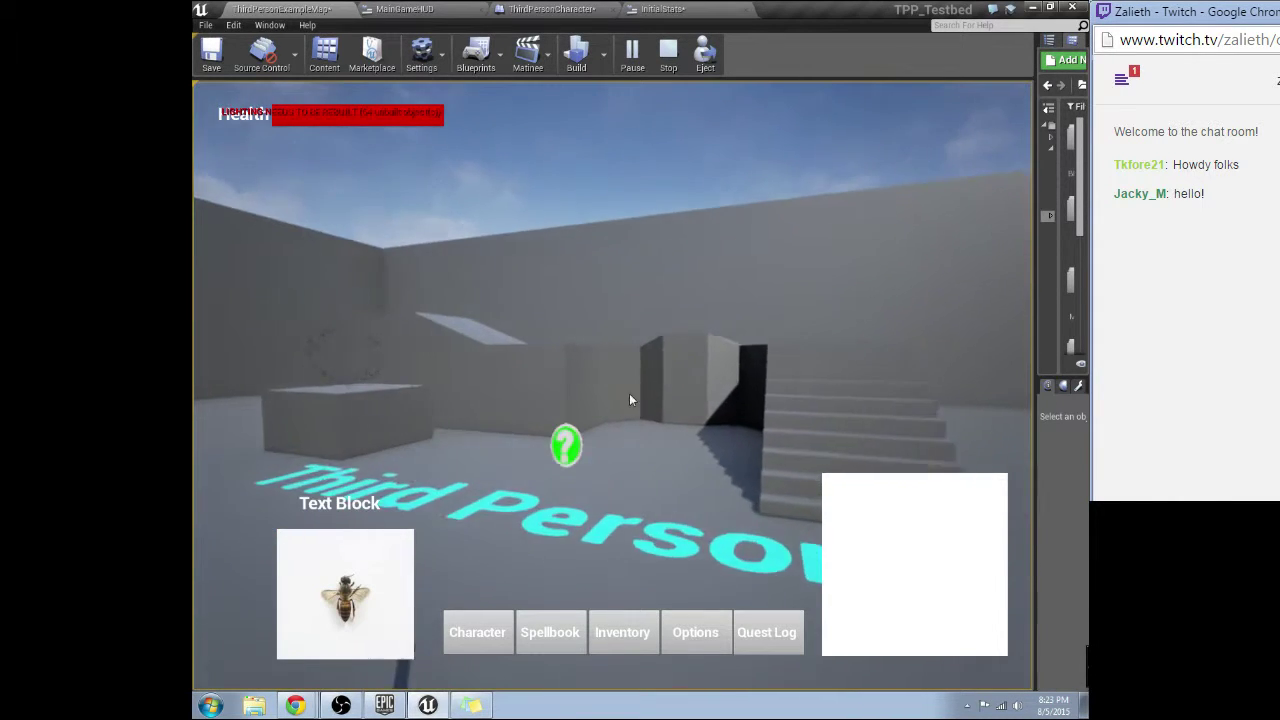
pyautogui.click(423, 462)
pyautogui.press('w')
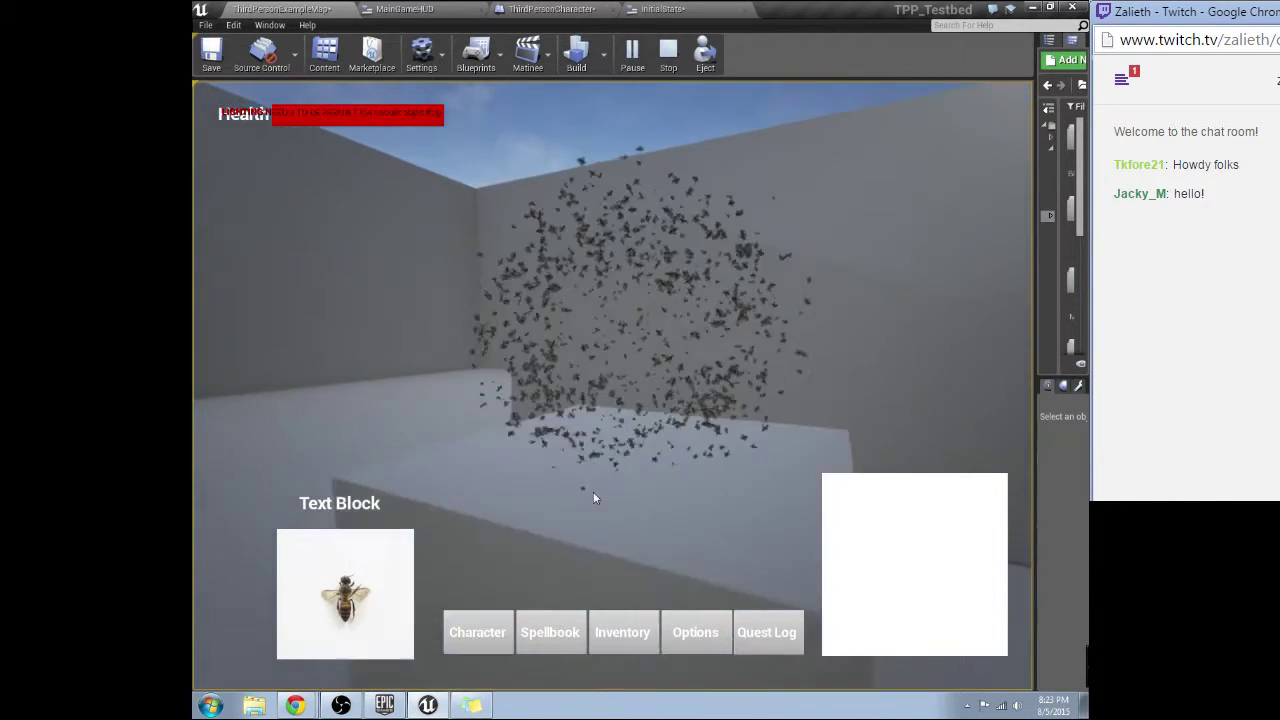
pyautogui.press('w')
pyautogui.press('w')
pyautogui.moveTo(624, 499)
pyautogui.mouseDown()
pyautogui.moveTo(731, 317)
pyautogui.moveTo(722, 441)
pyautogui.moveTo(734, 588)
pyautogui.mouseUp()
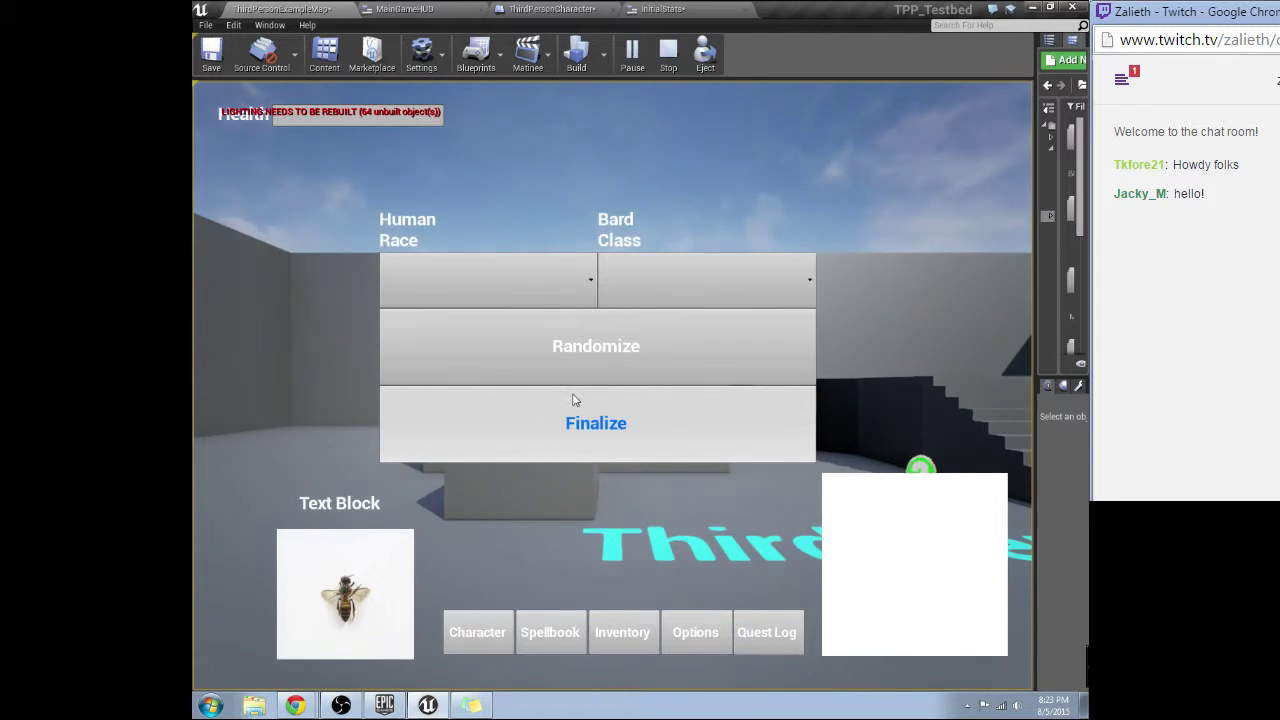
pyautogui.press('Escape')
pyautogui.click(672, 8)
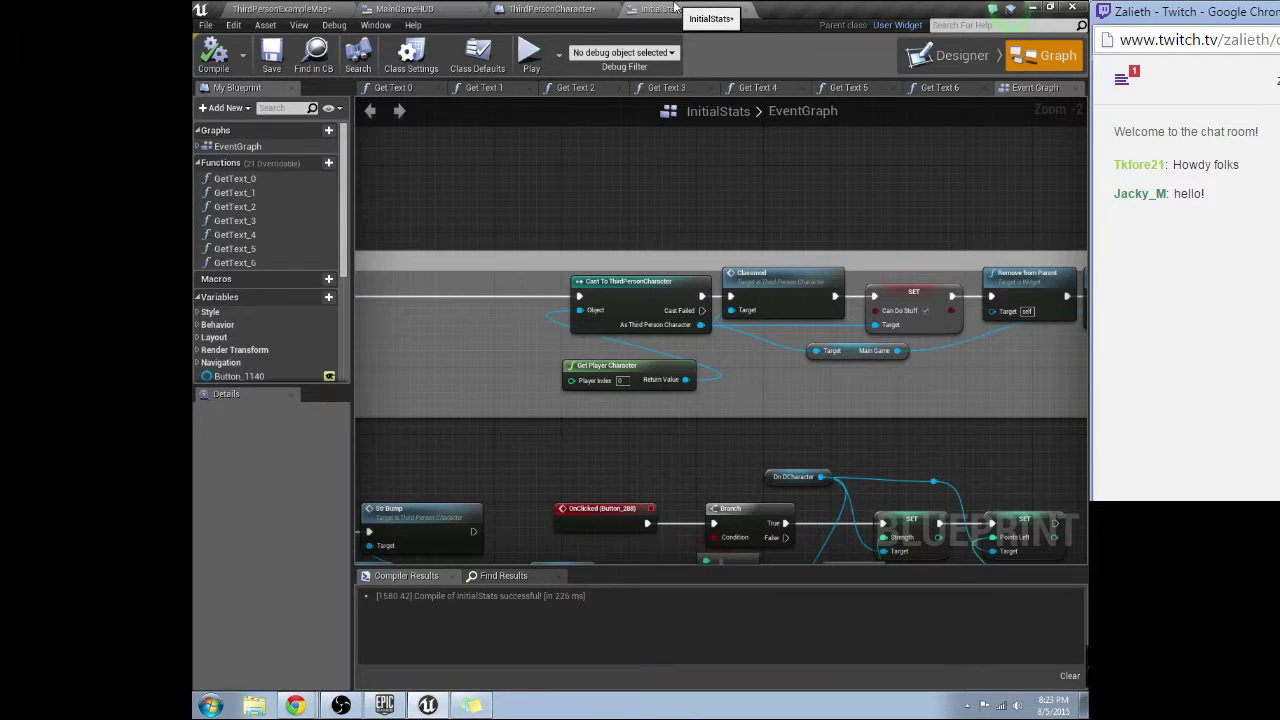
pyautogui.click(546, 8)
pyautogui.click(423, 8)
pyautogui.click(312, 9)
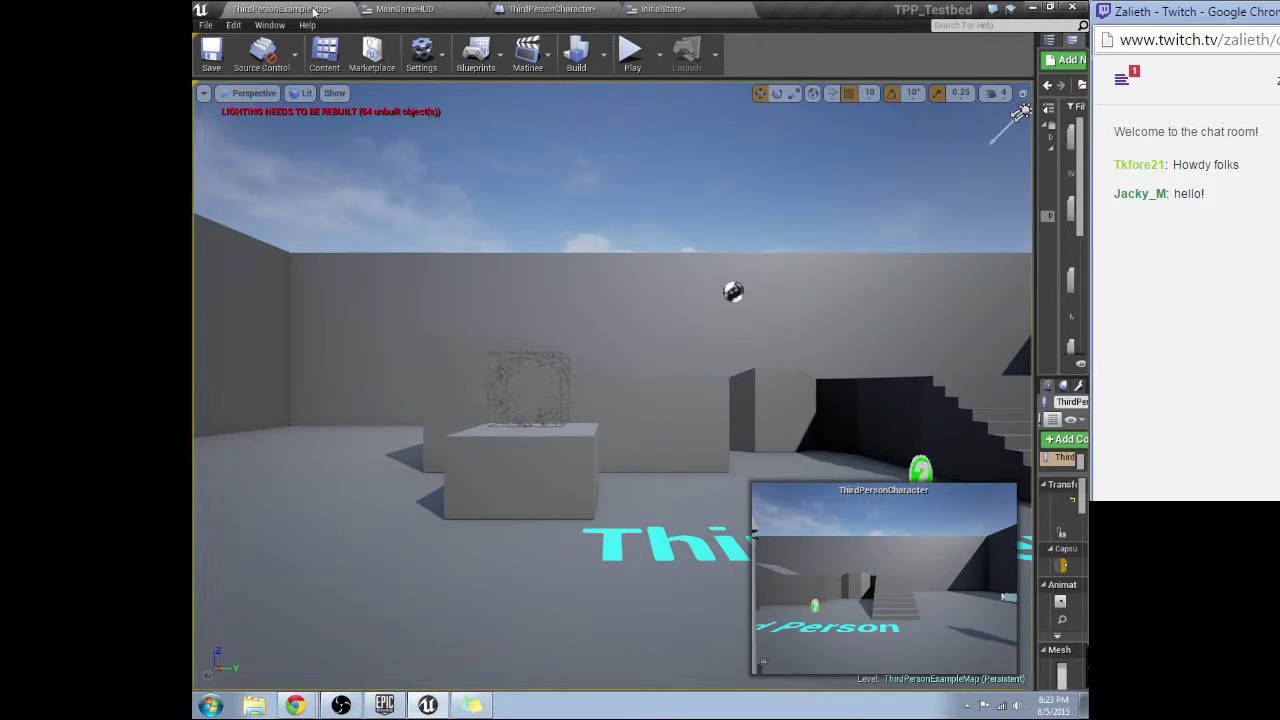
# Set the Bar Fill Type of the MainGameHUD health progress bar to Left to Right
pyautogui.click(437, 11)
pyautogui.moveTo(707, 271); pyautogui.dragTo(635, 241, button='right')
pyautogui.click(948, 55)
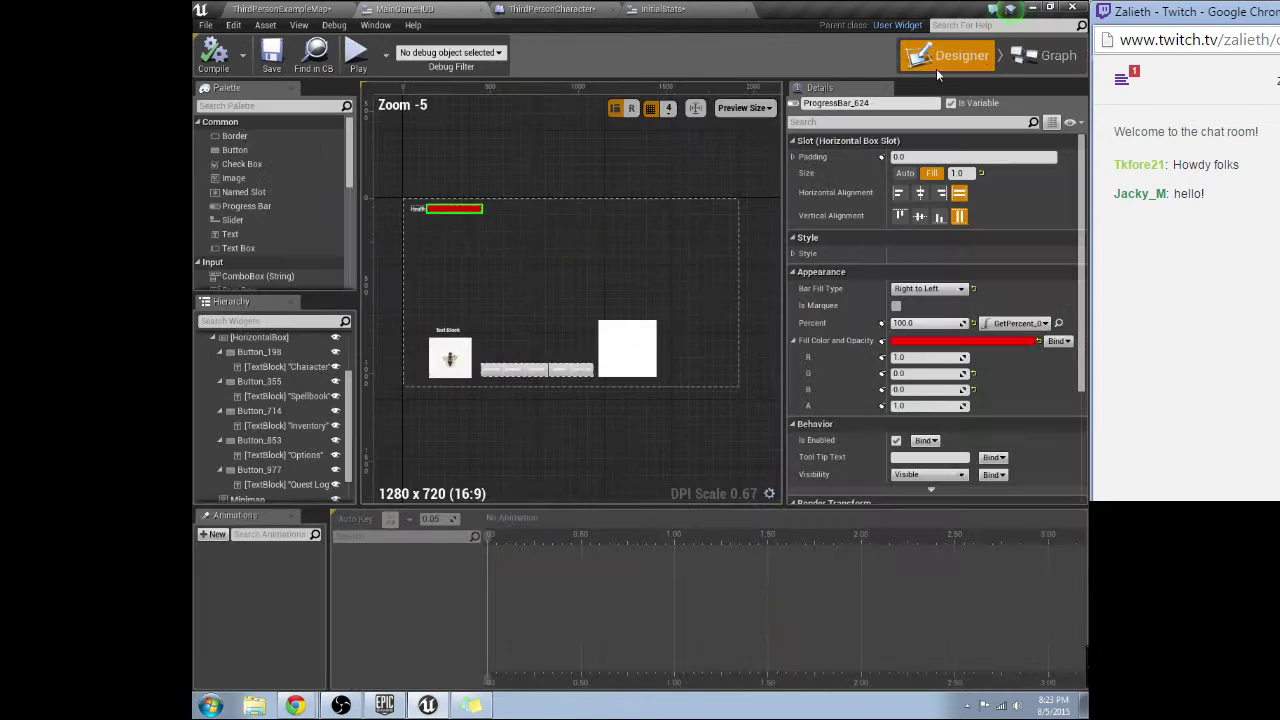
pyautogui.scroll(6, 468, 200)
pyautogui.moveTo(450, 273); pyautogui.dragTo(523, 291, button='right')
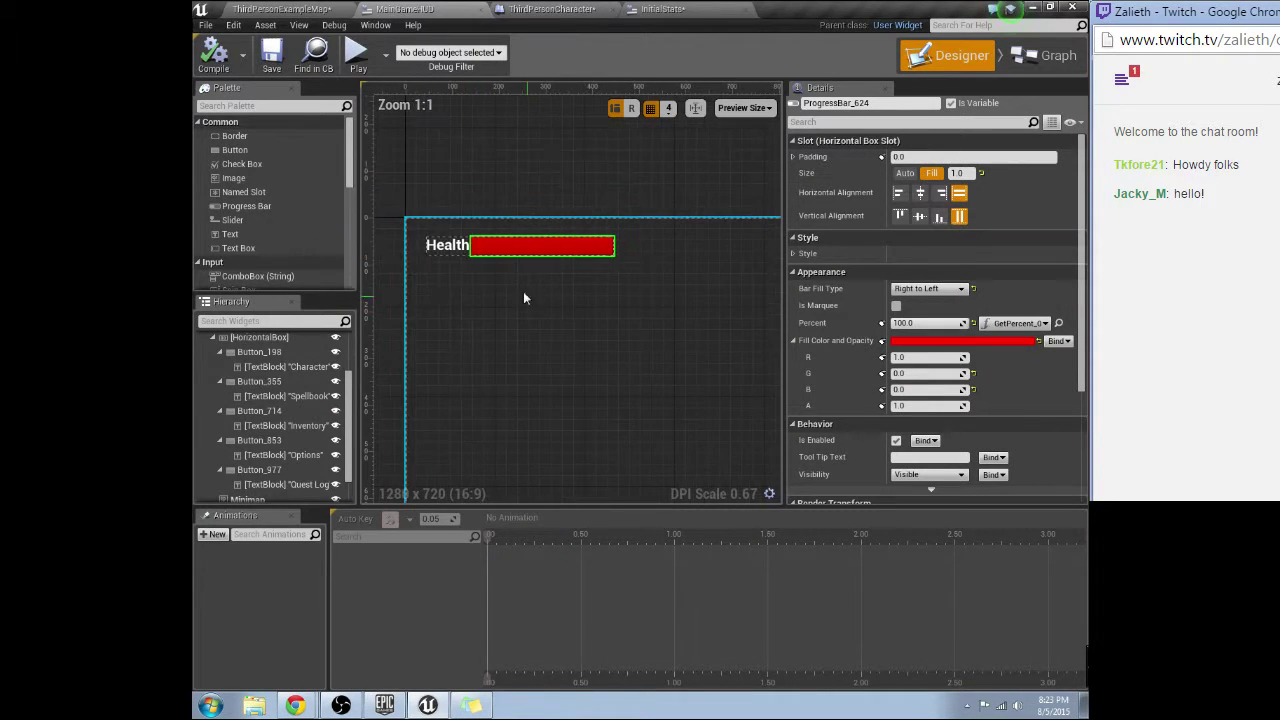
pyautogui.click(514, 248)
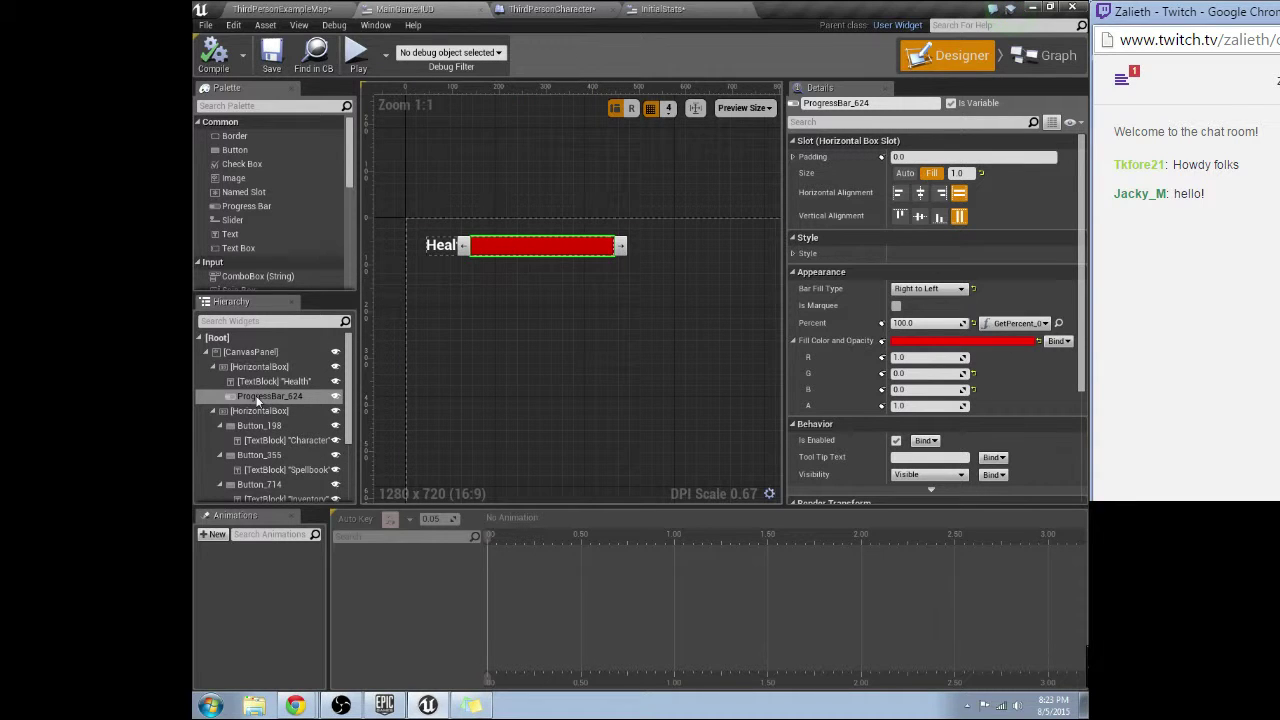
pyautogui.click(928, 288)
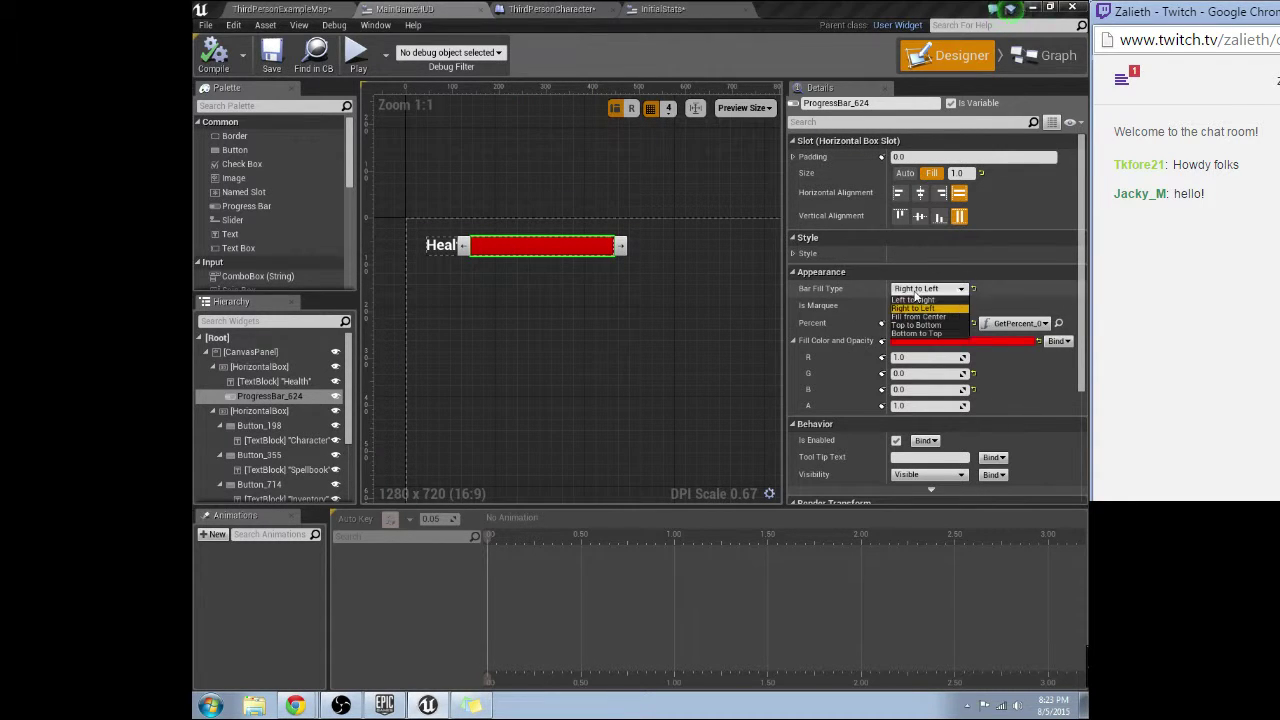
pyautogui.click(931, 301)
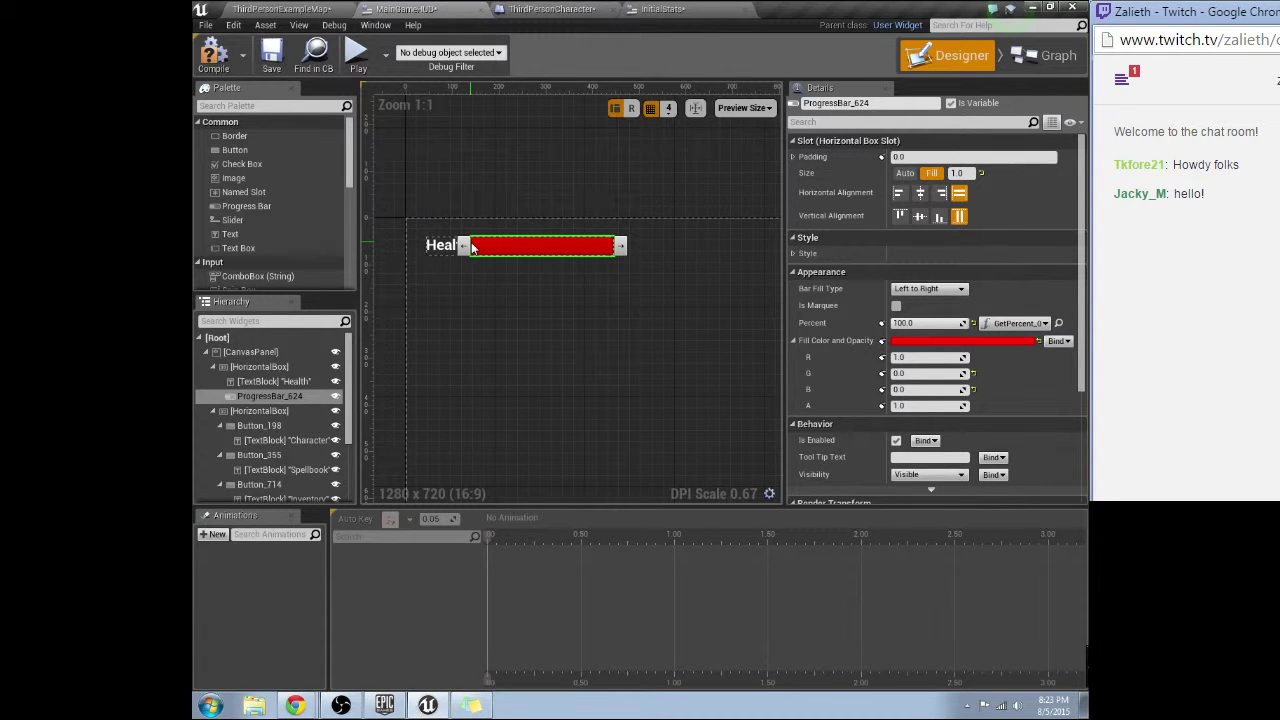
# Bind the health bar's Percent to the GetPercent_0 function
pyautogui.click(932, 323)
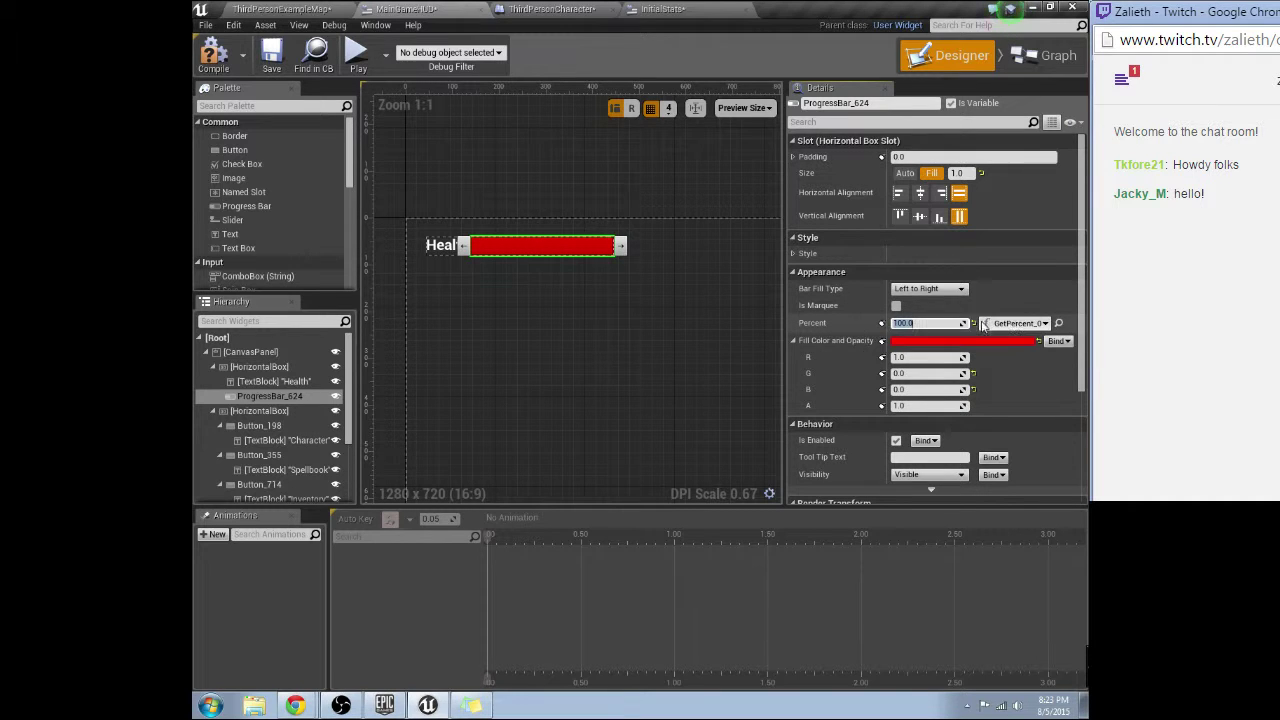
pyautogui.click(1043, 324)
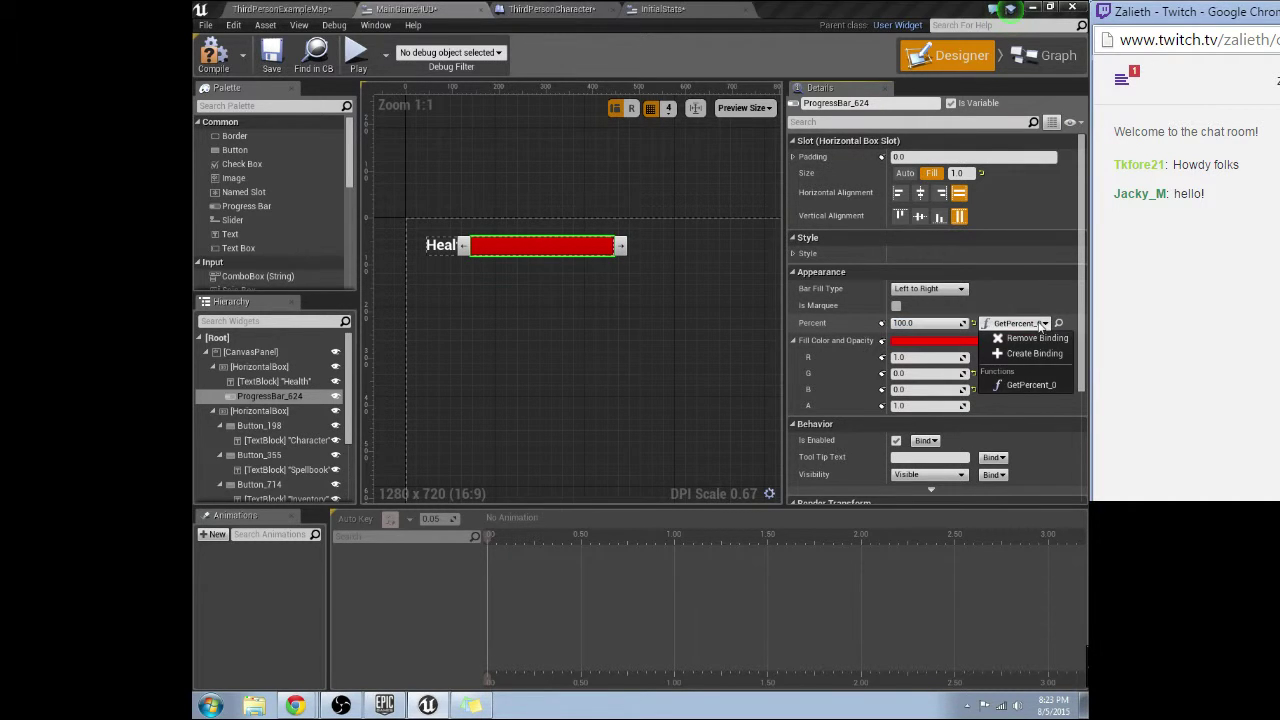
pyautogui.click(1010, 386)
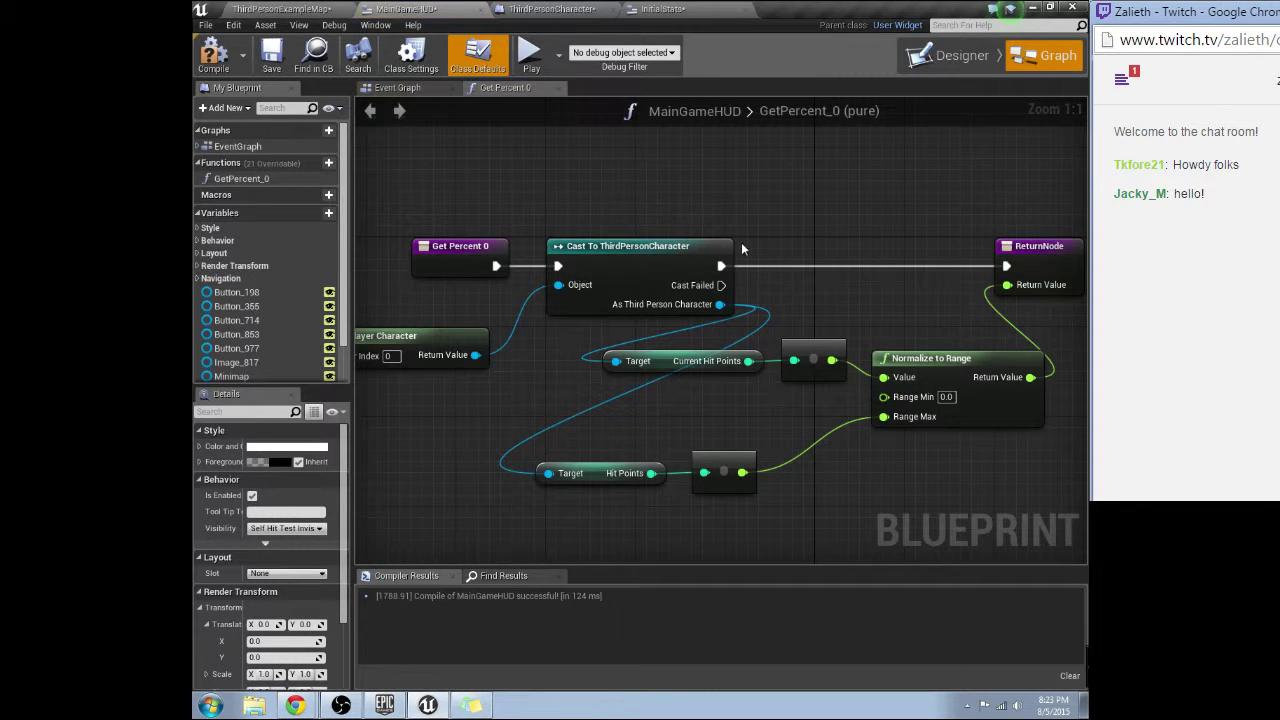
# Tidy the GetPercent_0 graph, moving Get Player Character closer to the cast and the Hit Points nodes directly below Current Hit Points
pyautogui.moveTo(742, 246); pyautogui.dragTo(832, 222, button='right')
pyautogui.moveTo(553, 228)
pyautogui.mouseDown()
pyautogui.moveTo(496, 239)
pyautogui.moveTo(551, 246)
pyautogui.mouseUp()
pyautogui.moveTo(516, 318); pyautogui.dragTo(561, 283)
pyautogui.moveTo(642, 315); pyautogui.dragTo(481, 333, button='right')
pyautogui.moveTo(480, 391); pyautogui.dragTo(764, 387)
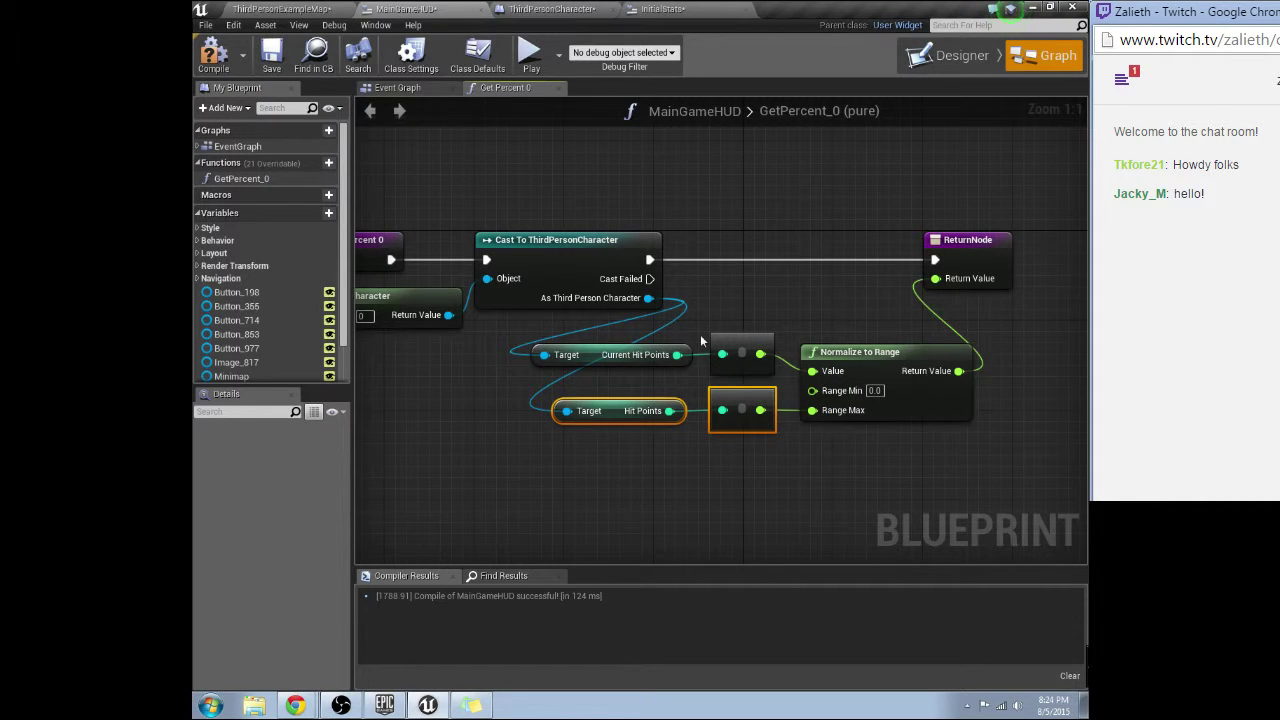
pyautogui.click(640, 355)
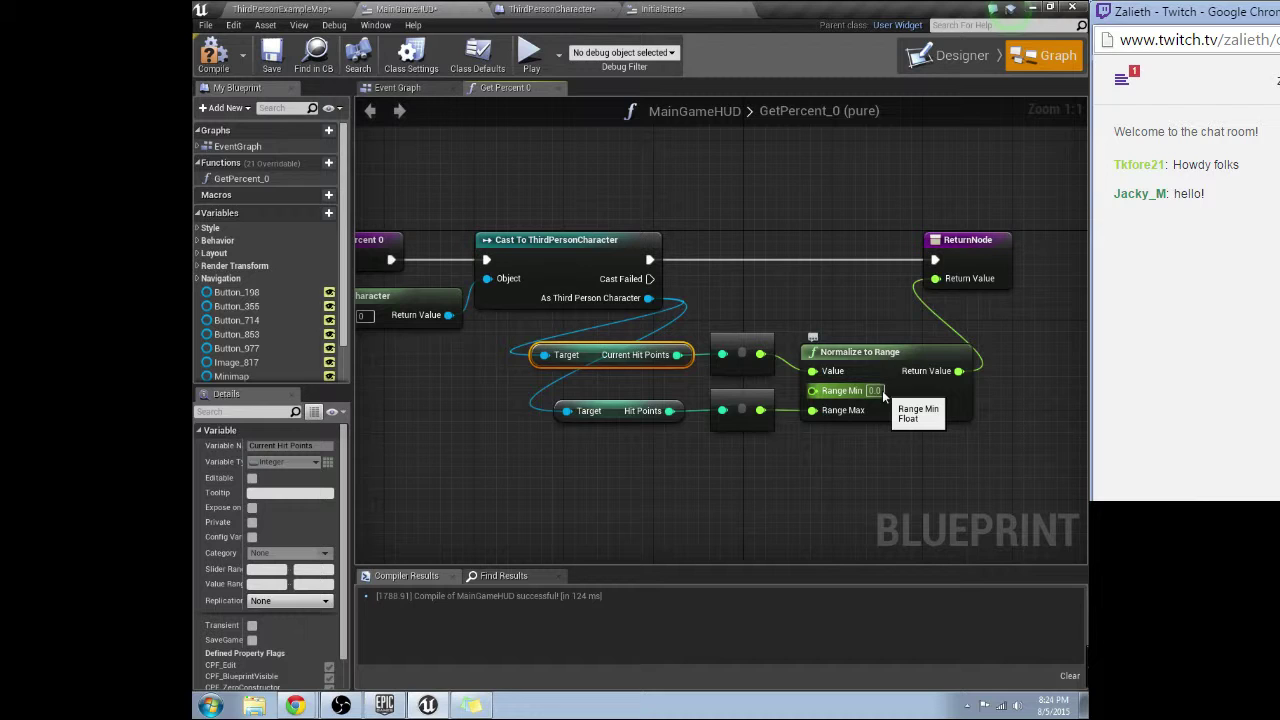
pyautogui.click(875, 391)
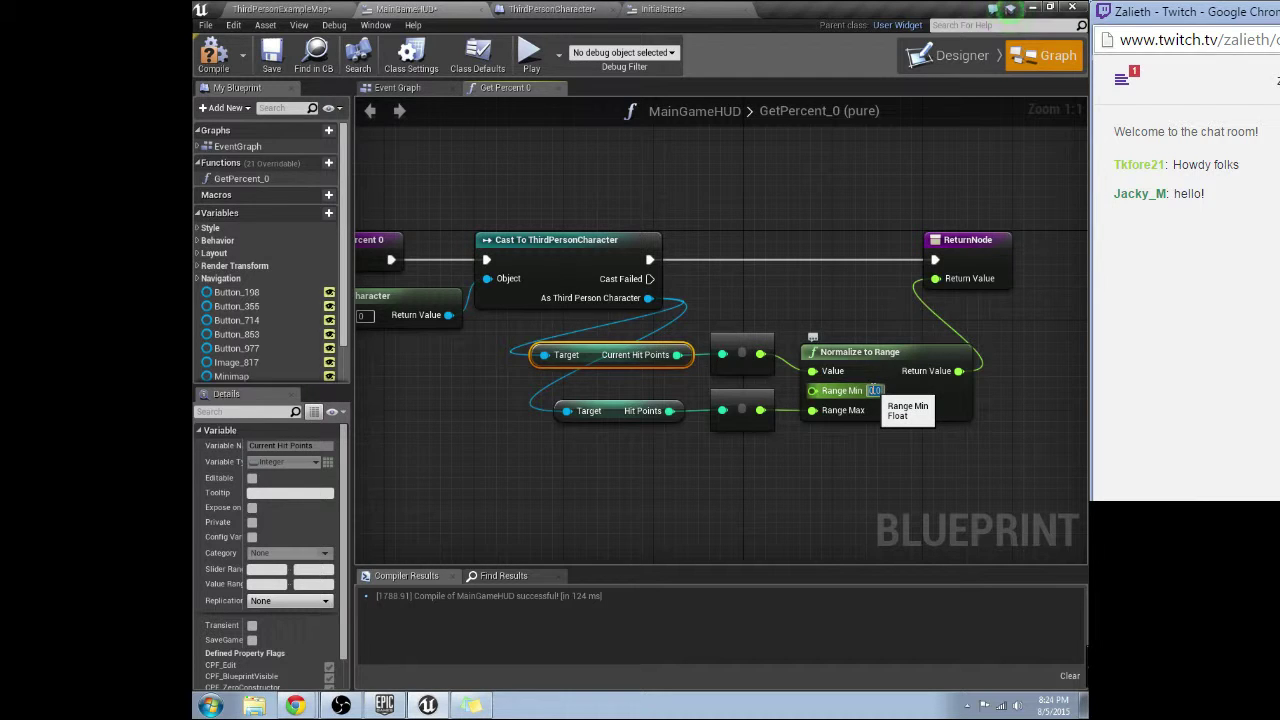
pyautogui.click(612, 410)
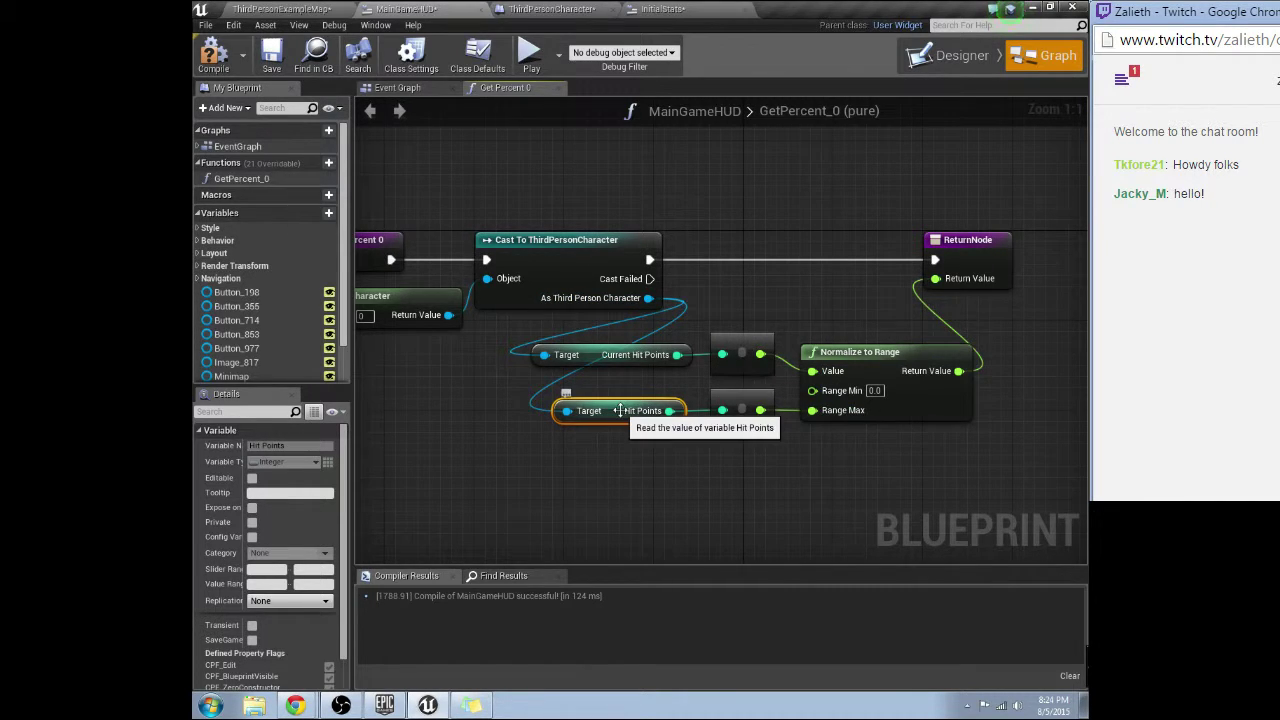
pyautogui.click(724, 421)
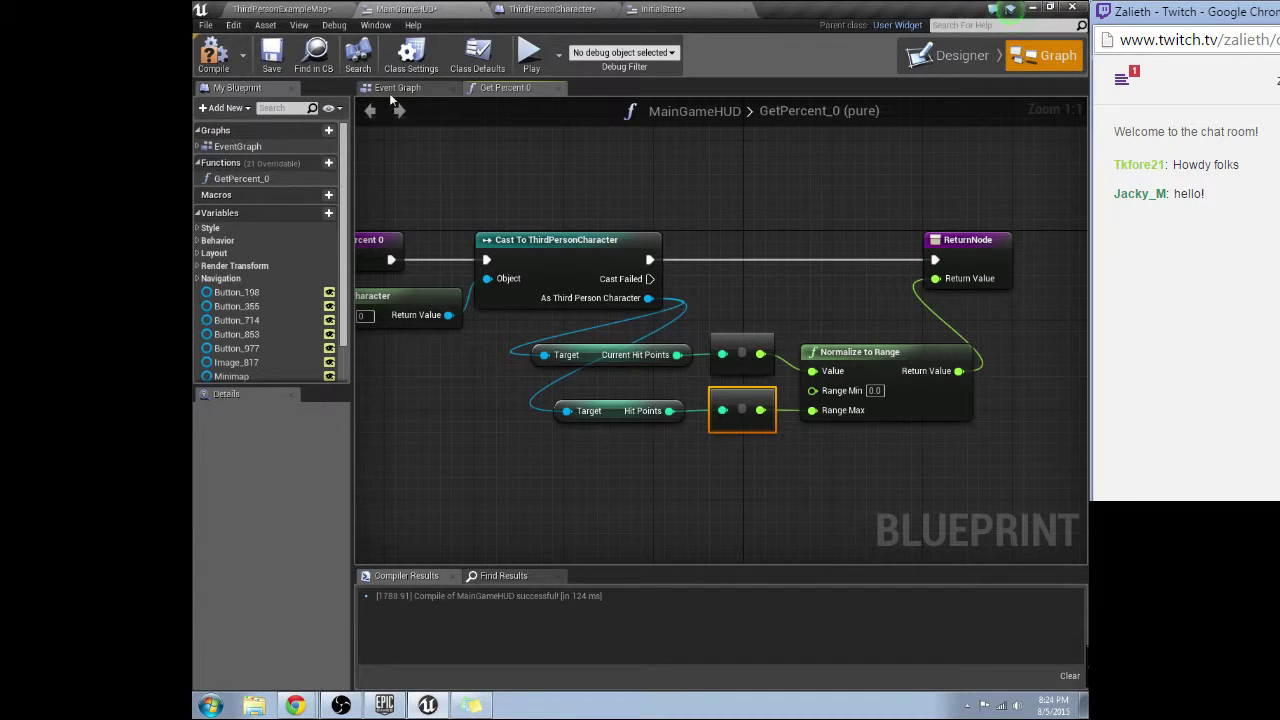
pyautogui.click(290, 9)
pyautogui.click(430, 9)
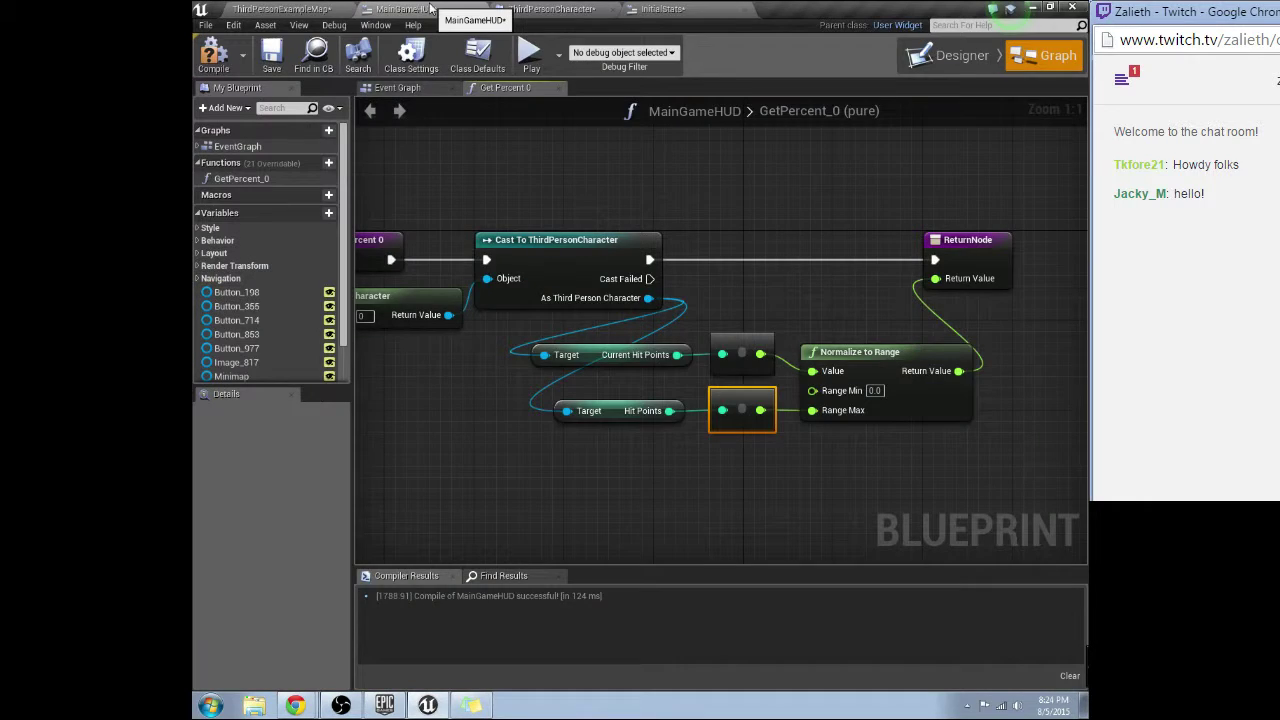
# Start playing the example map, randomize the character's race and class several times, and finalize the selection
pyautogui.click(282, 9)
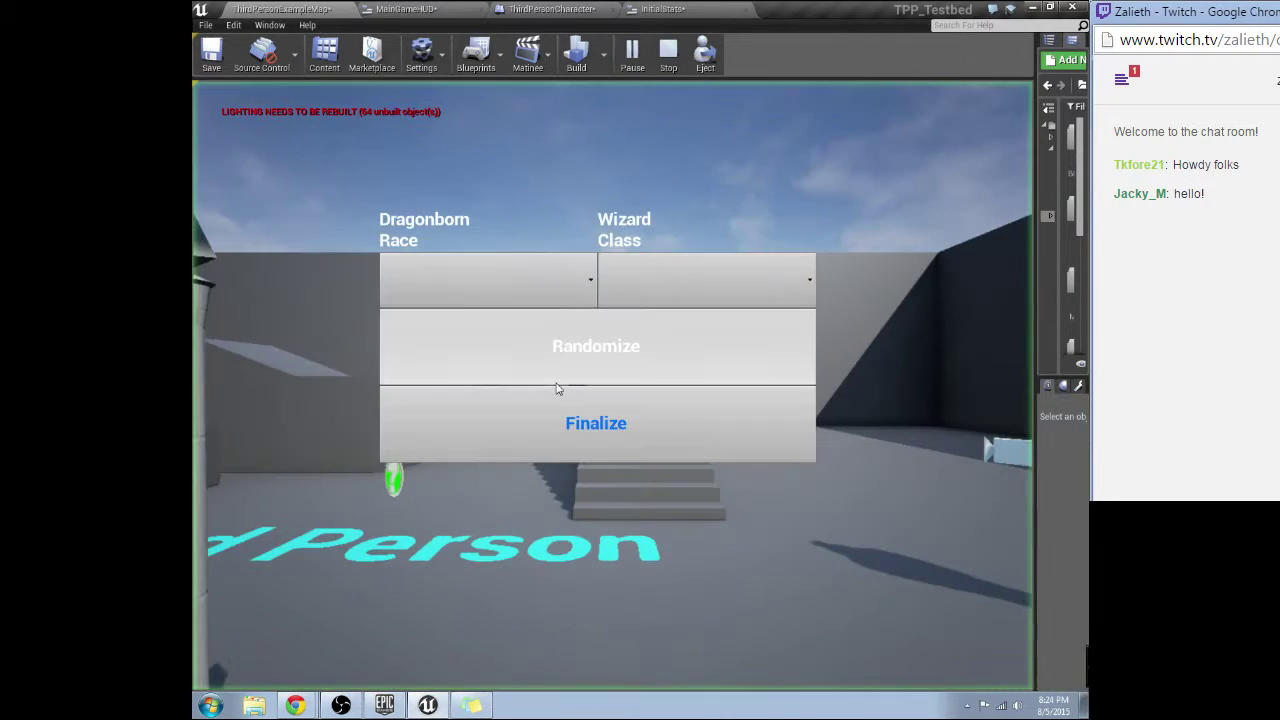
pyautogui.click(566, 358)
pyautogui.click(566, 358)
pyautogui.click(566, 358)
pyautogui.click(566, 358)
pyautogui.click(566, 358)
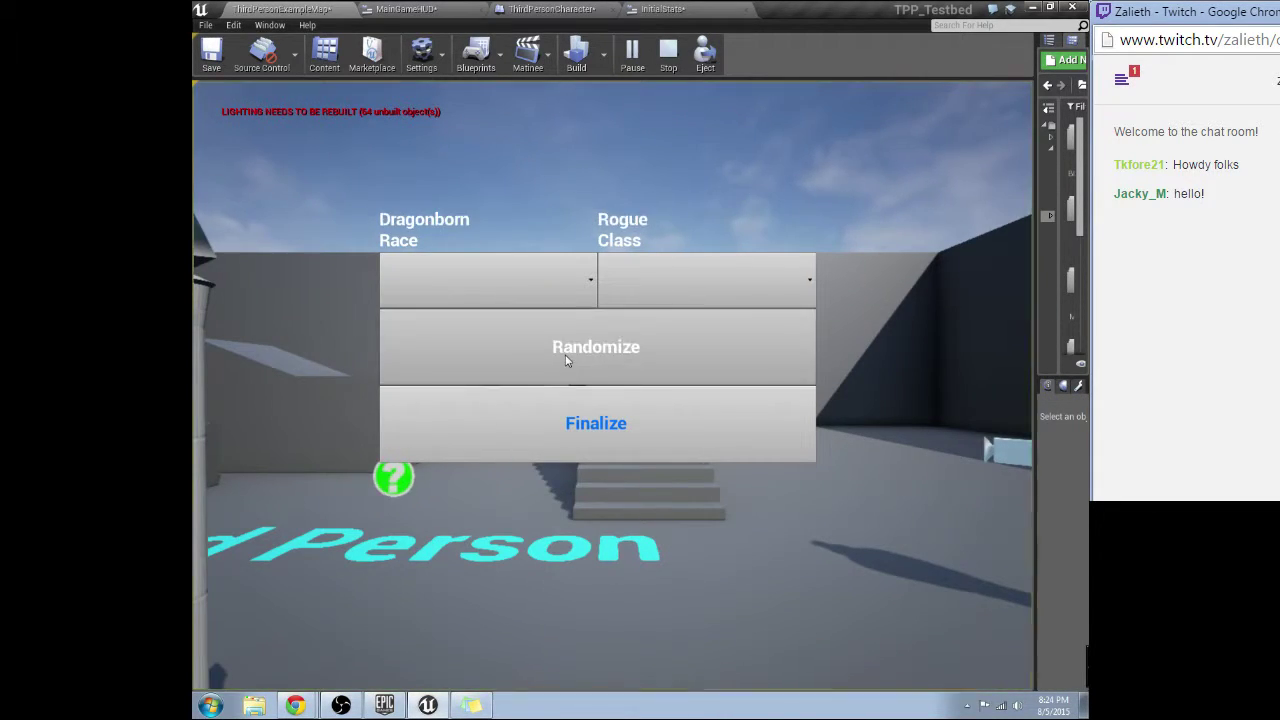
pyautogui.click(565, 358)
pyautogui.click(596, 423)
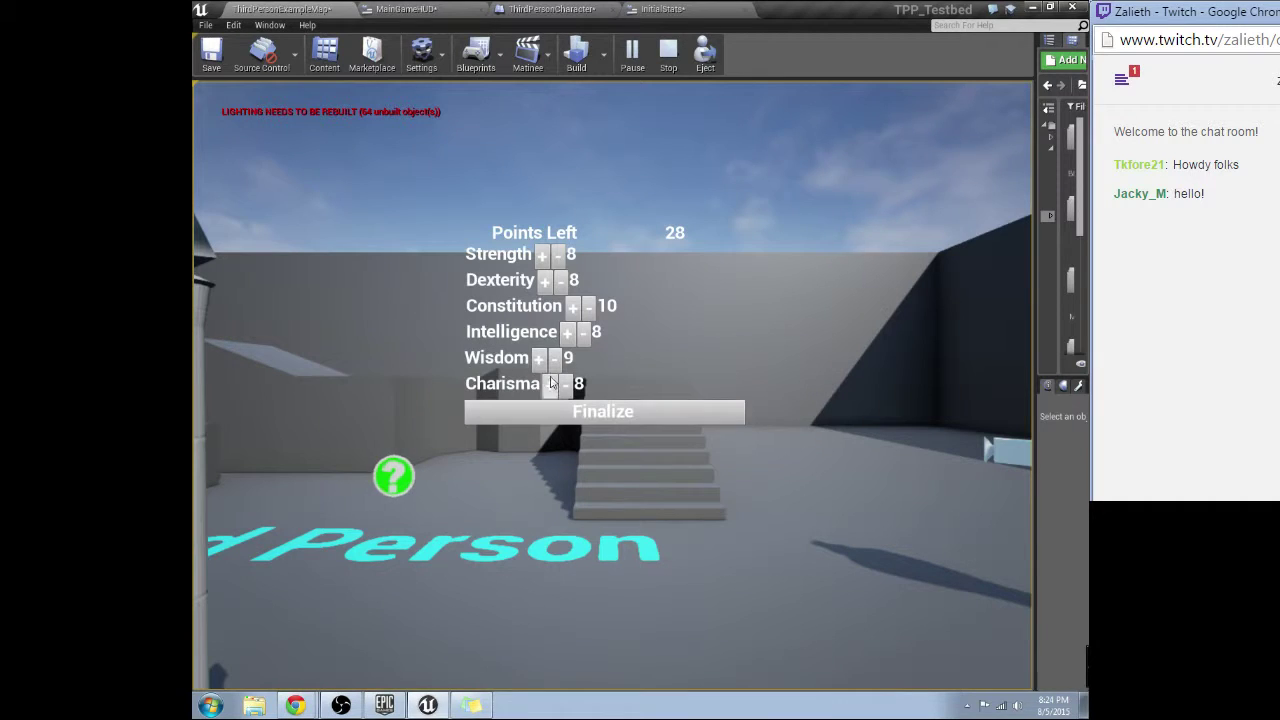
# Raise the character's Strength to 12 and Constitution to 19
pyautogui.click(543, 256)
pyautogui.doubleClick(575, 310)
pyautogui.doubleClick(575, 310)
pyautogui.click(575, 310)
pyautogui.doubleClick(575, 310)
pyautogui.doubleClick(575, 310)
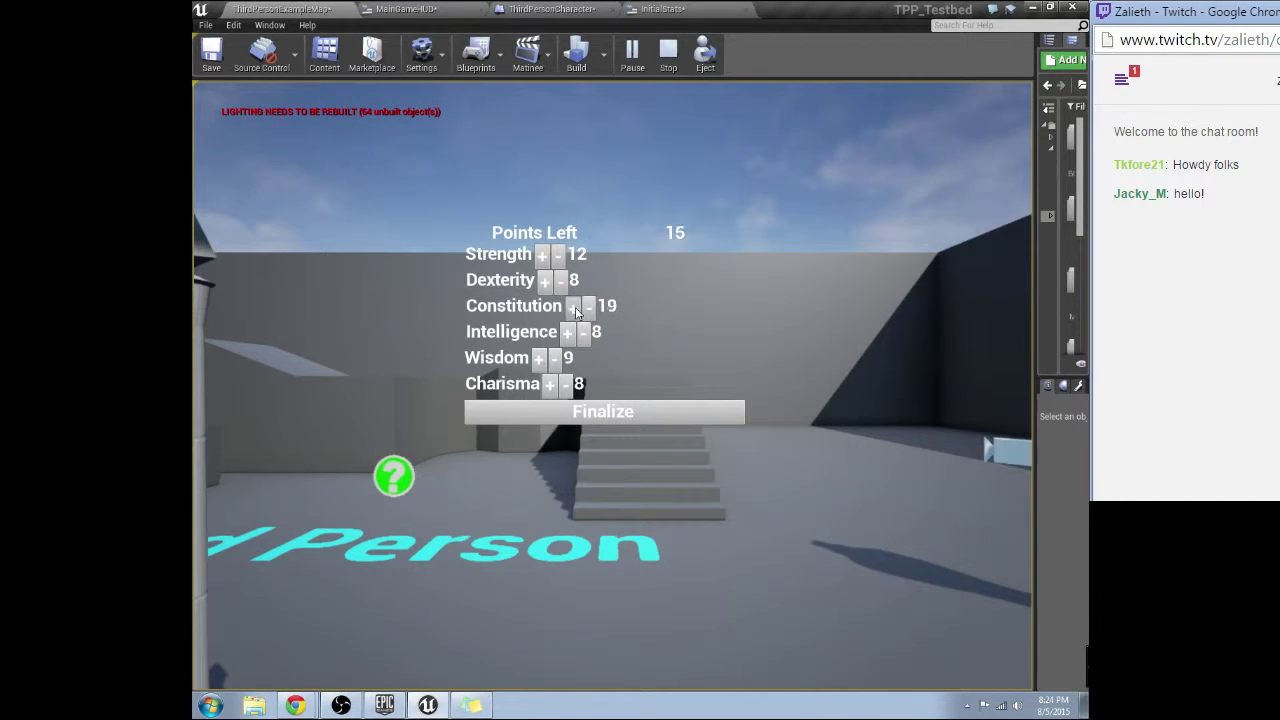
# Set Constitution to 20, Dexterity to 14, Intelligence to 11, Wisdom to 13 and Charisma to 9, and finalize the ability scores
pyautogui.click(573, 310)
pyautogui.doubleClick(544, 282)
pyautogui.doubleClick(544, 282)
pyautogui.doubleClick(544, 282)
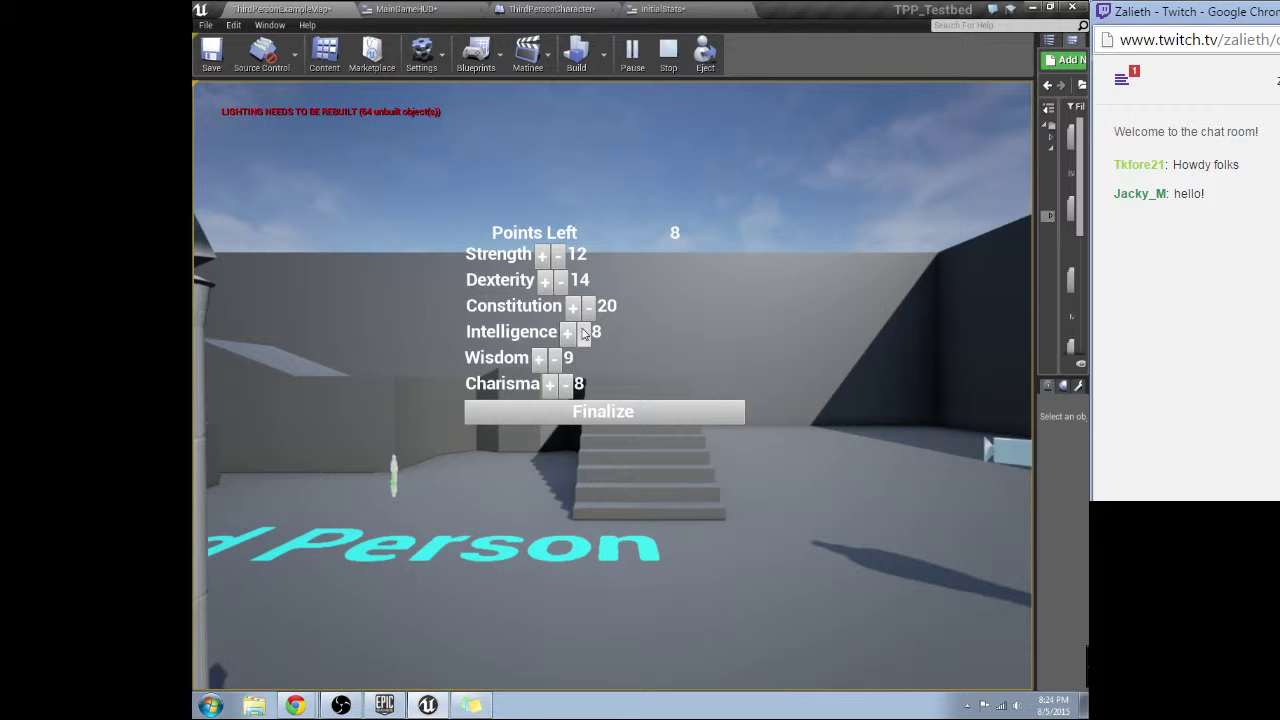
pyautogui.doubleClick(539, 360)
pyautogui.doubleClick(539, 360)
pyautogui.click(549, 385)
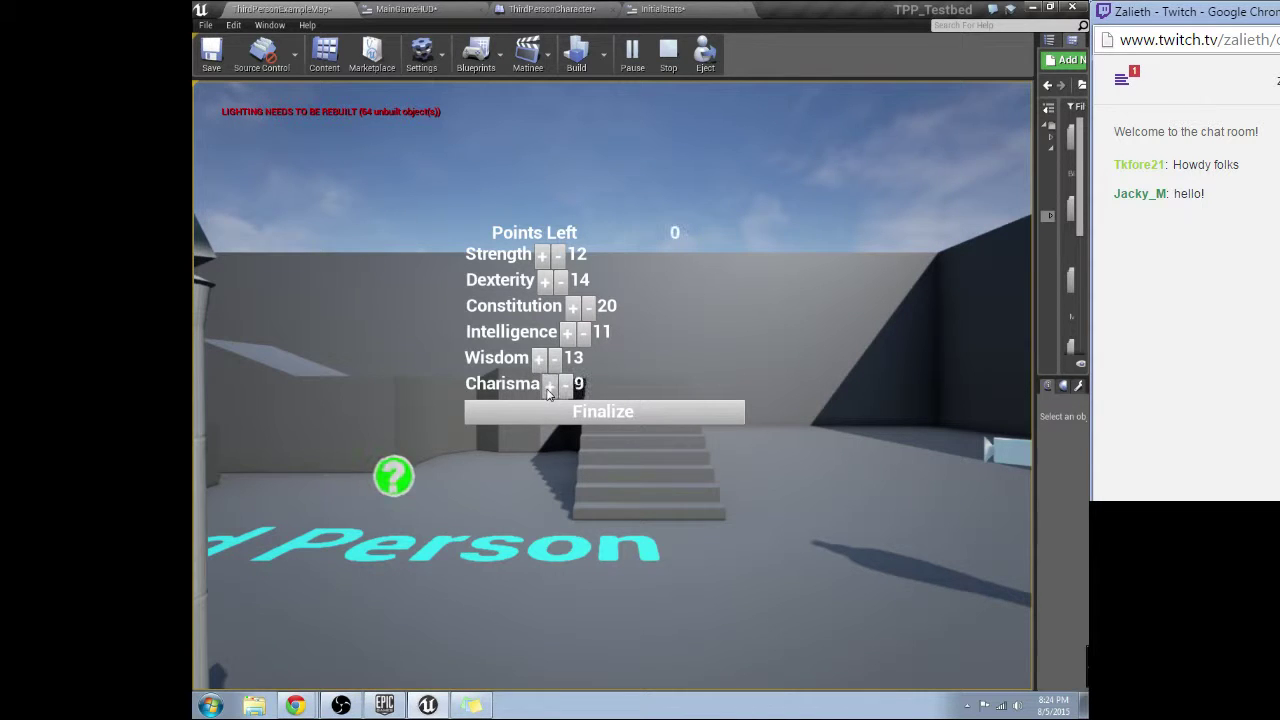
pyautogui.click(600, 411)
# Check the character sheet and walk into the particle effect on the block to test the health bar against damage
pyautogui.moveTo(535, 352); pyautogui.dragTo(446, 390)
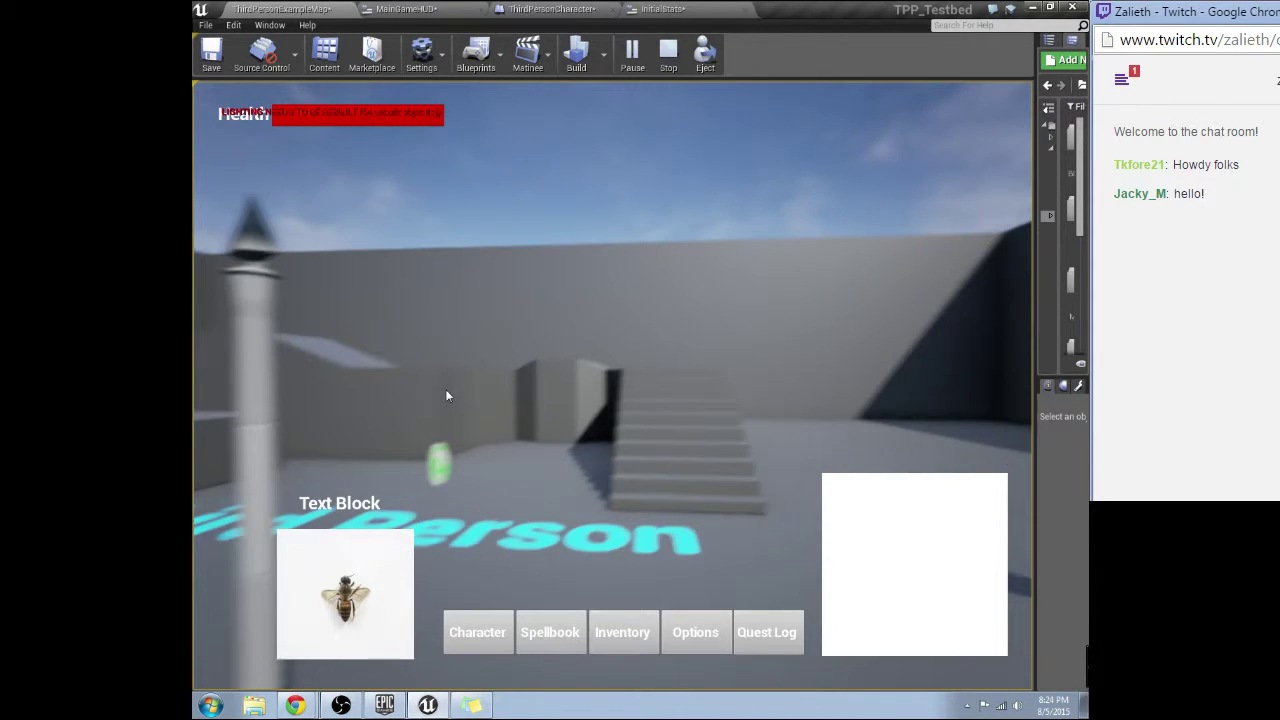
pyautogui.press('c')
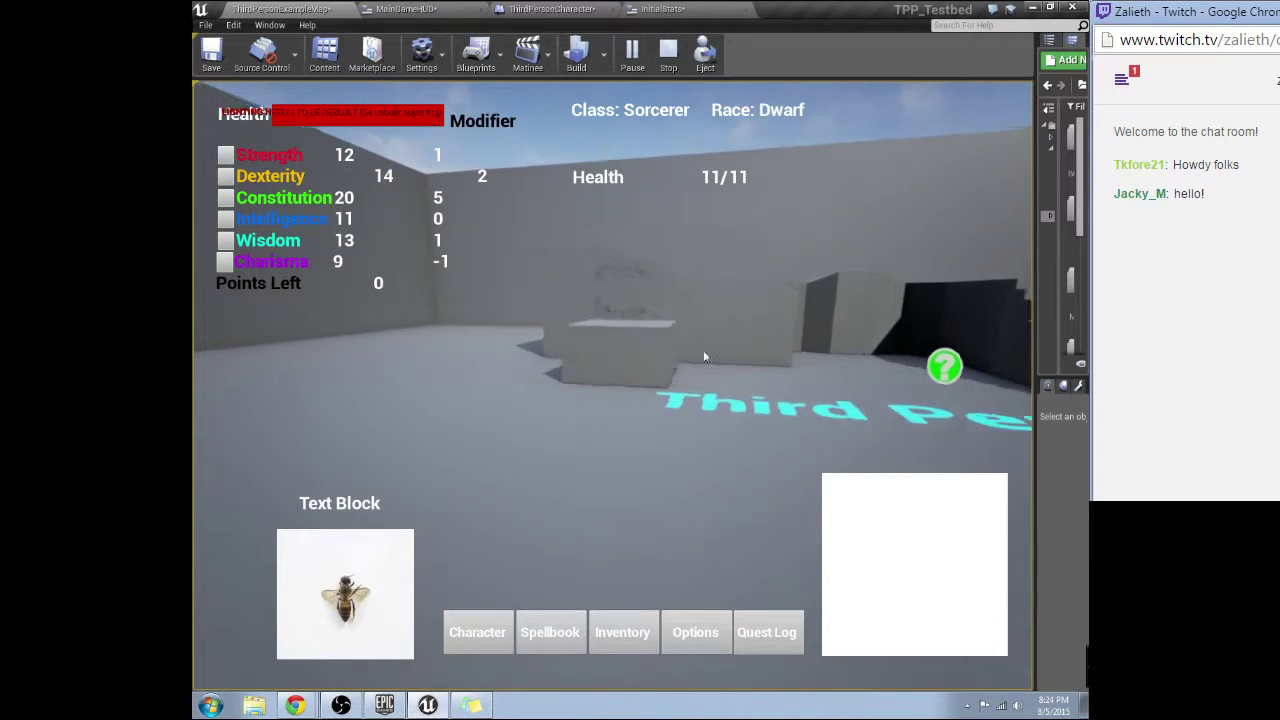
pyautogui.press('c')
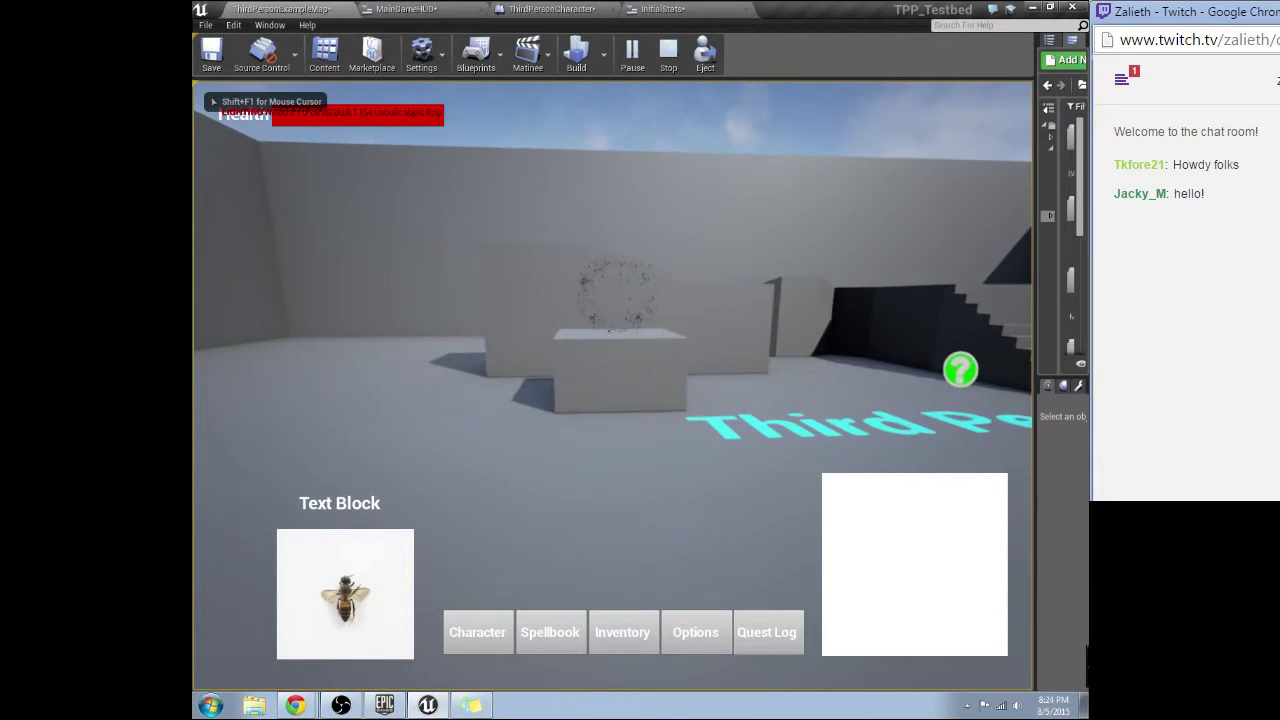
pyautogui.press('w')
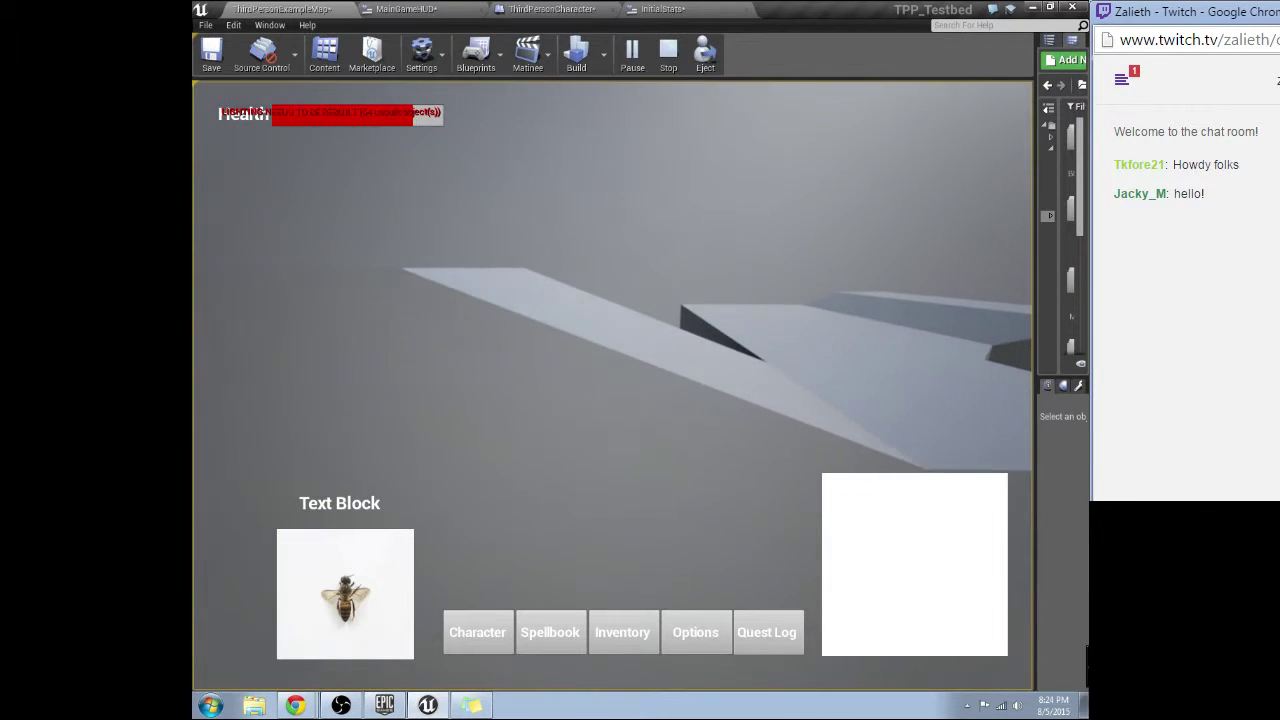
pyautogui.press('c')
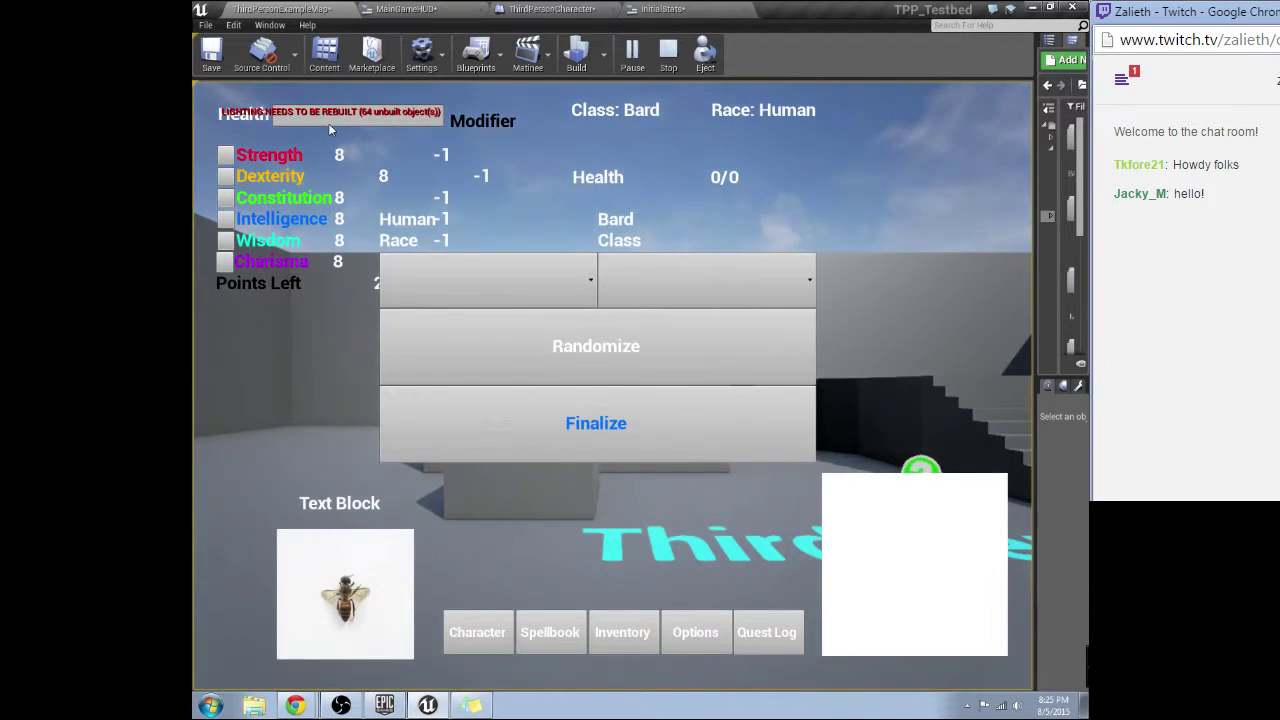
# Randomize the restarted character's race and class until it is a Dragonborn Cleric, and finalize the selection
pyautogui.click(551, 361)
pyautogui.click(555, 362)
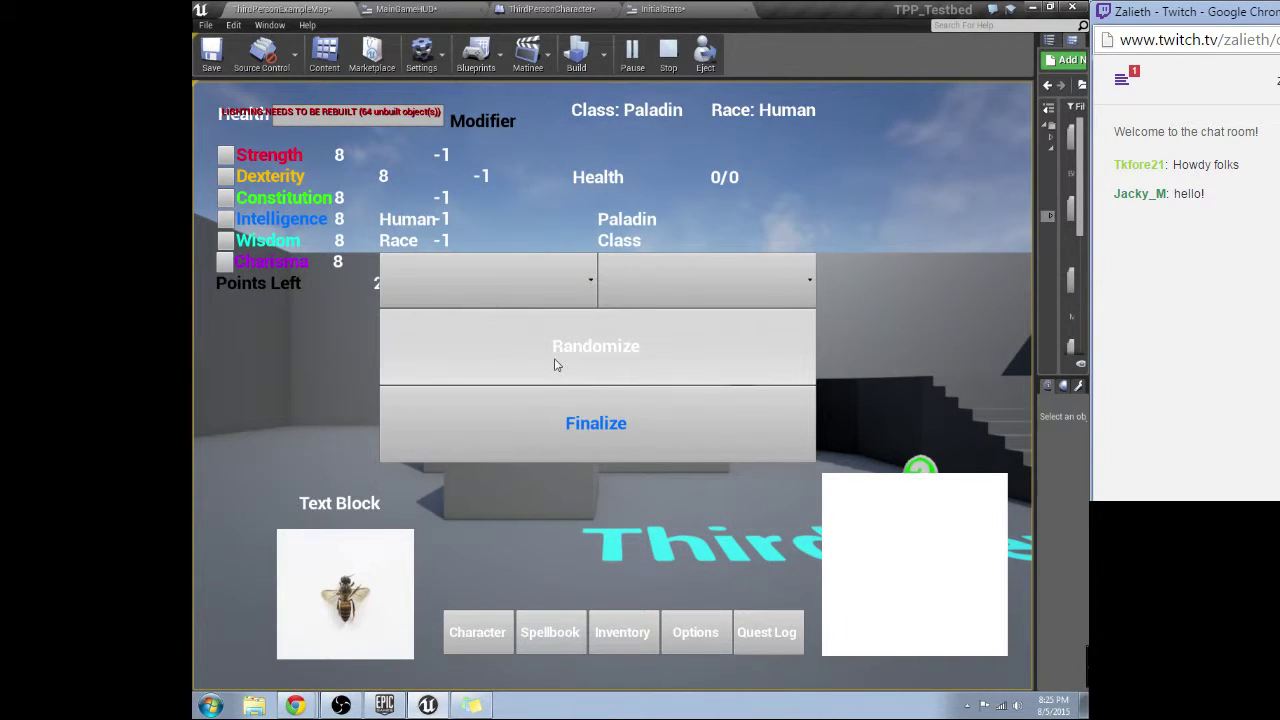
pyautogui.click(556, 365)
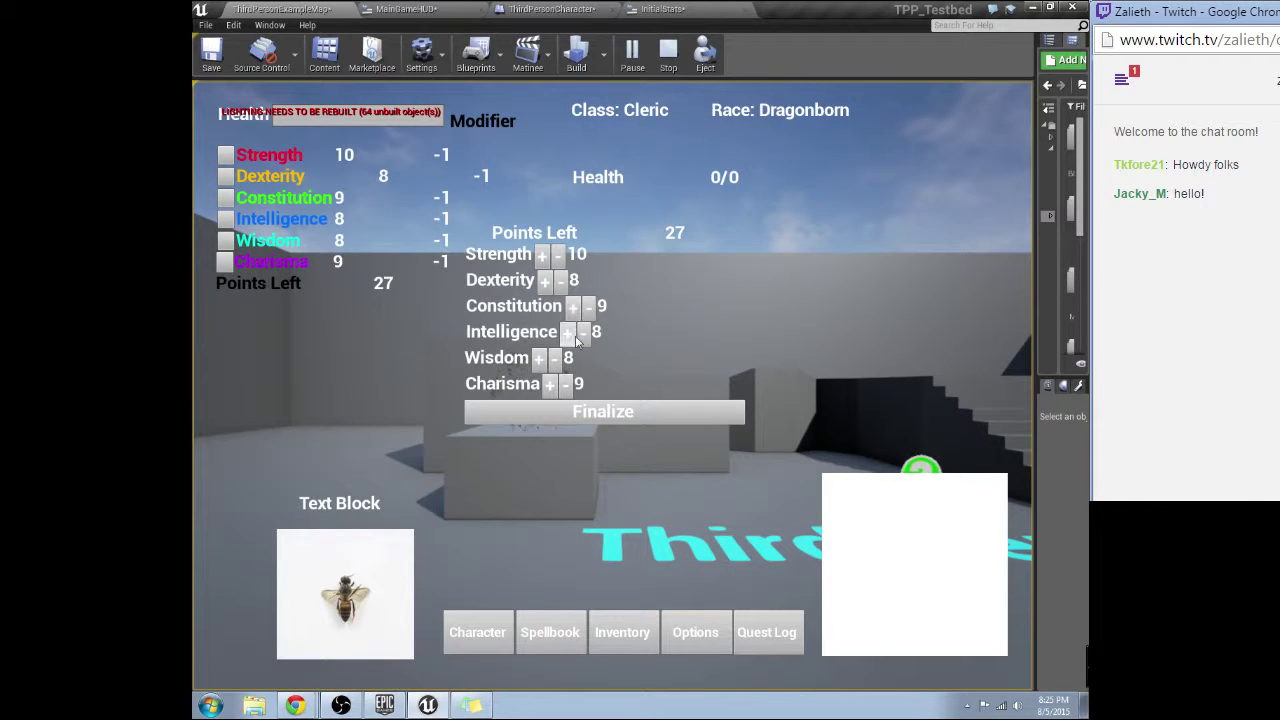
# Set Intelligence to 12, Wisdom to 13, Charisma to 13, Strength to 15 and Dexterity to 17, and finalize the ability scores
pyautogui.tripleClick(569, 335)
pyautogui.tripleClick(543, 361)
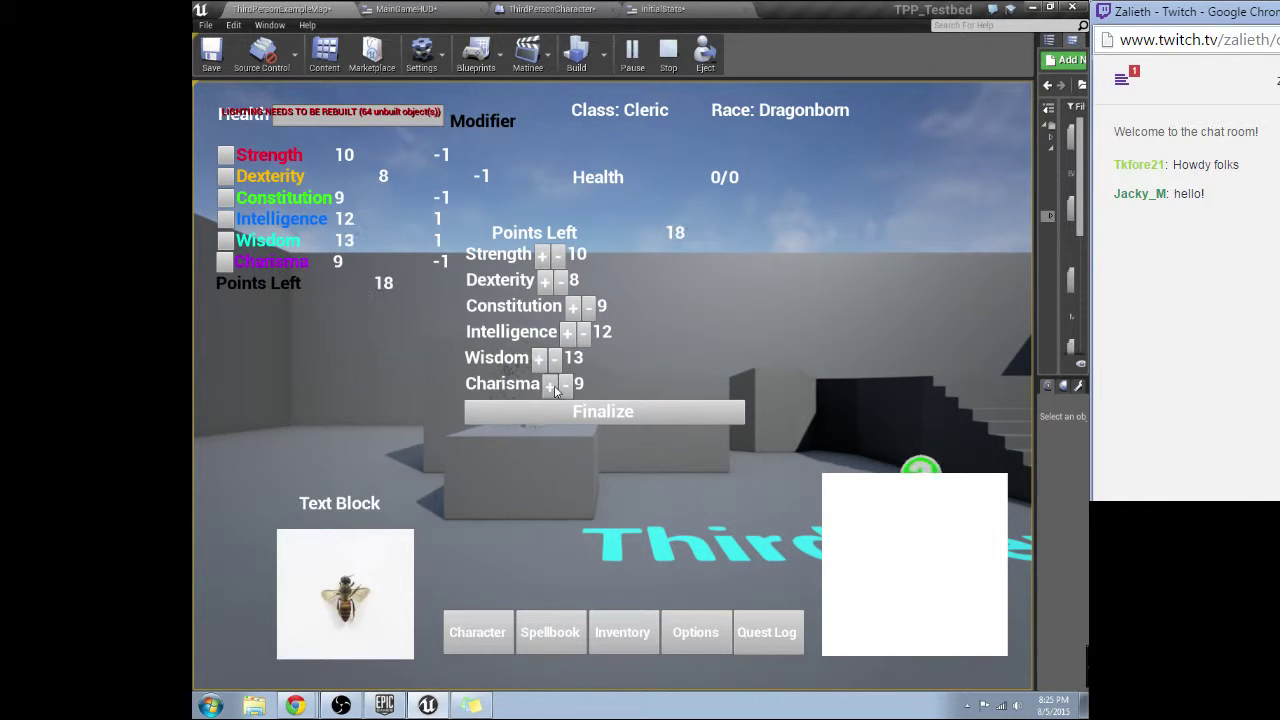
pyautogui.doubleClick(551, 386)
pyautogui.doubleClick(551, 386)
pyautogui.doubleClick(541, 255)
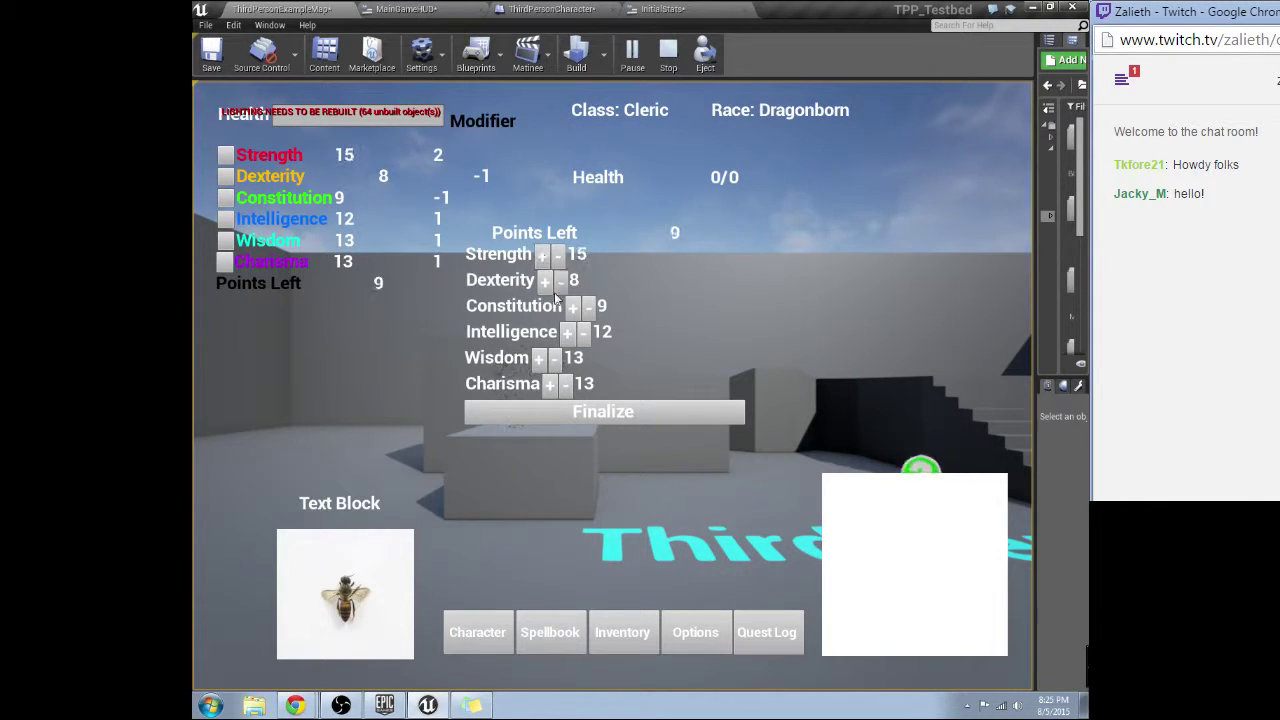
pyautogui.tripleClick(546, 289)
pyautogui.tripleClick(546, 289)
pyautogui.doubleClick(546, 289)
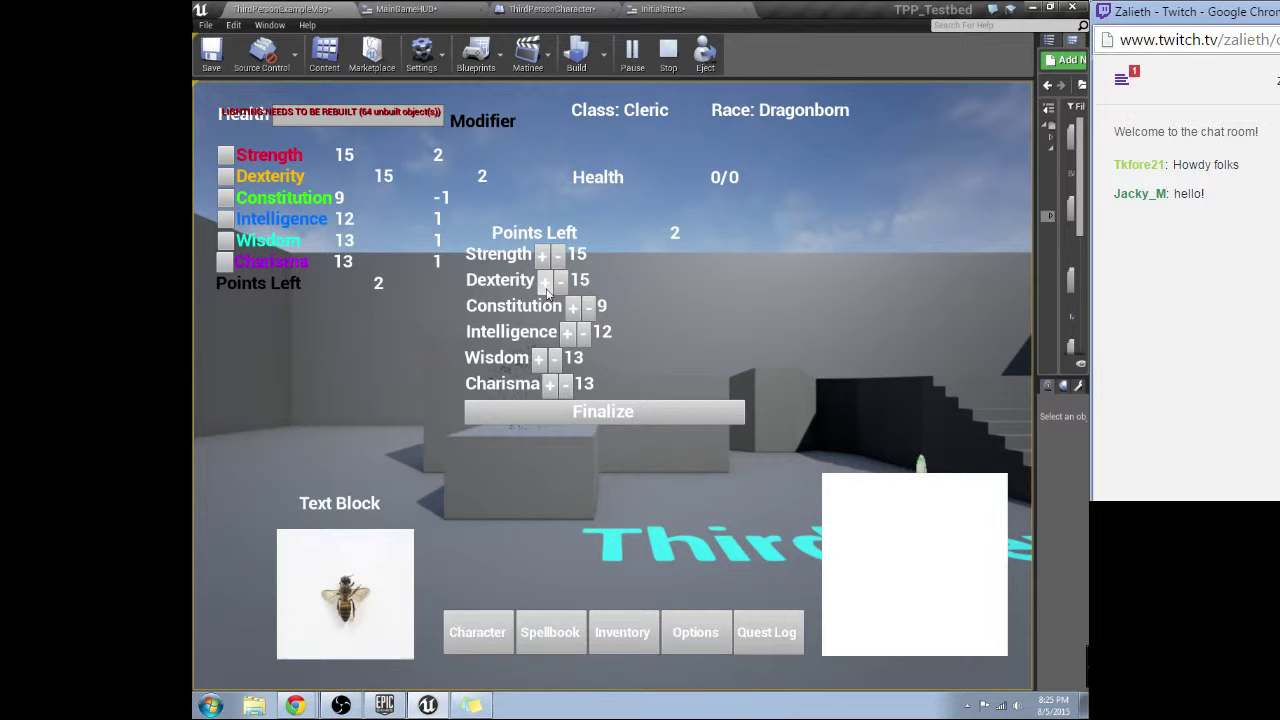
pyautogui.doubleClick(545, 283)
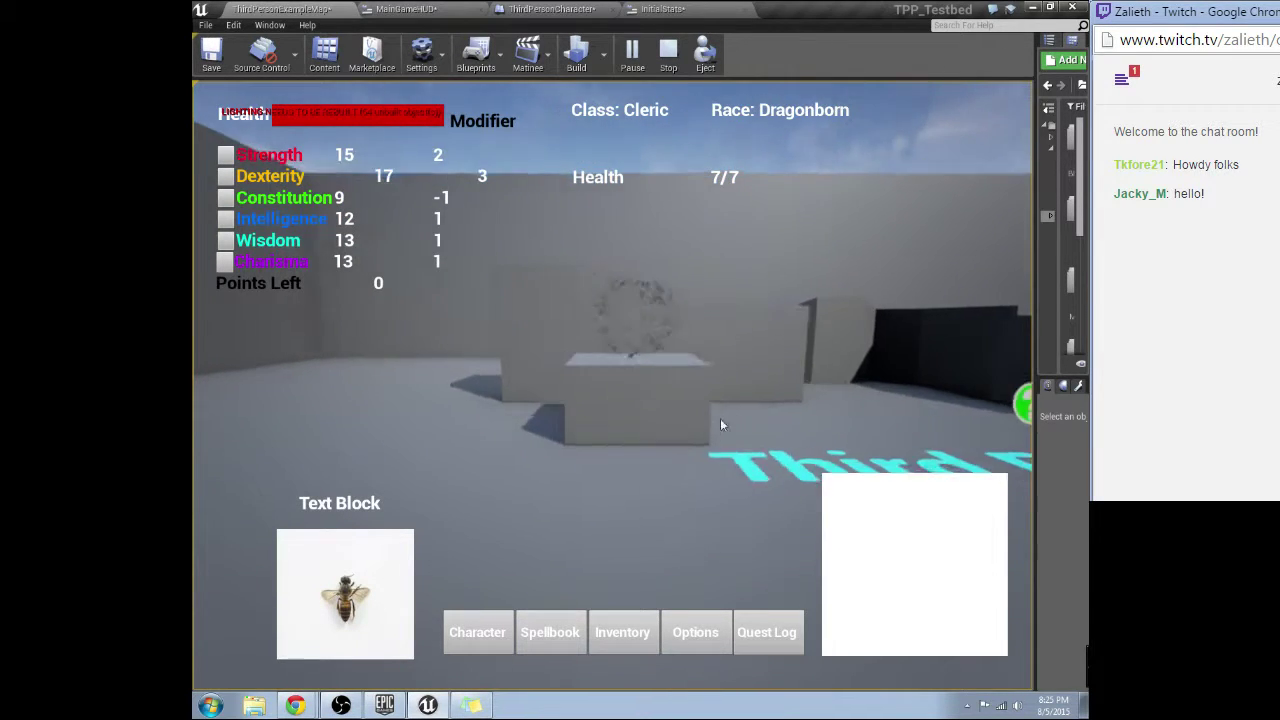
# Walk into the particle effect with the character sheet open to compare hit points with the health bar, and stop playing
pyautogui.moveTo(889, 389); pyautogui.dragTo(1033, 324)
pyautogui.moveTo(616, 392)
pyautogui.mouseDown()
pyautogui.moveTo(792, 438)
pyautogui.moveTo(341, 515)
pyautogui.moveTo(517, 396)
pyautogui.moveTo(363, 419)
pyautogui.moveTo(638, 397)
pyautogui.mouseUp()
pyautogui.press('w')
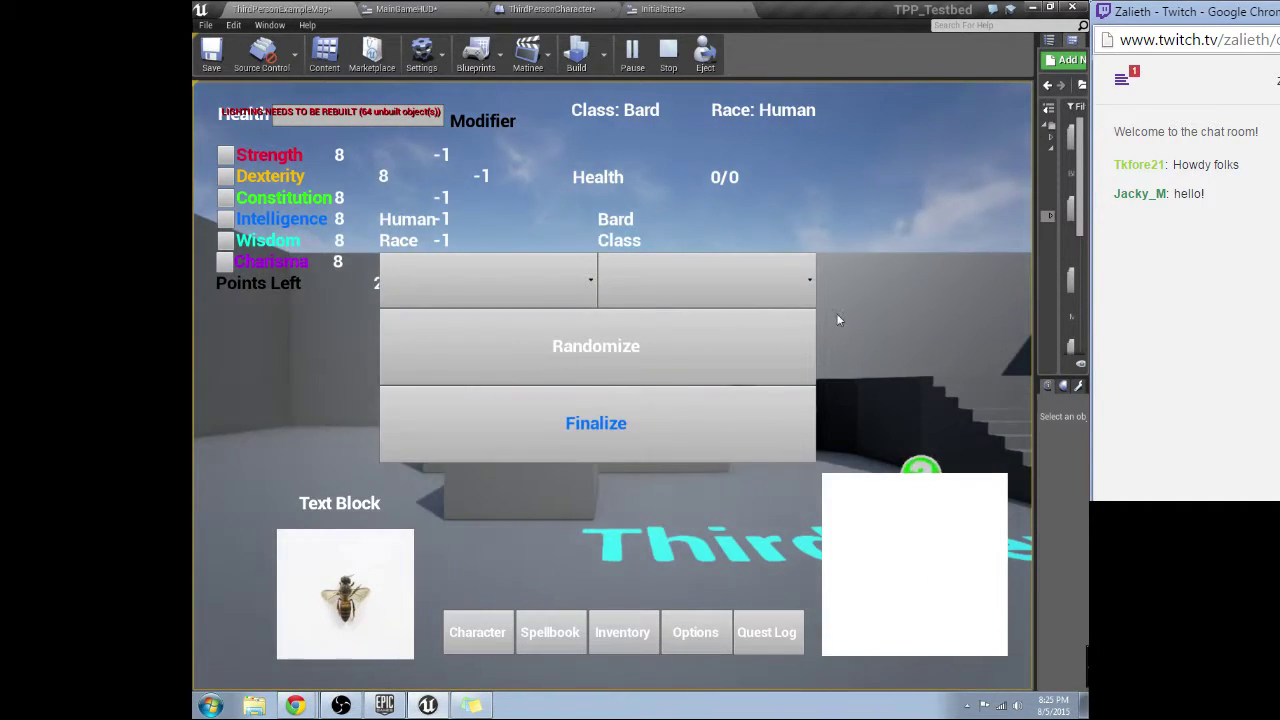
pyautogui.press('Escape')
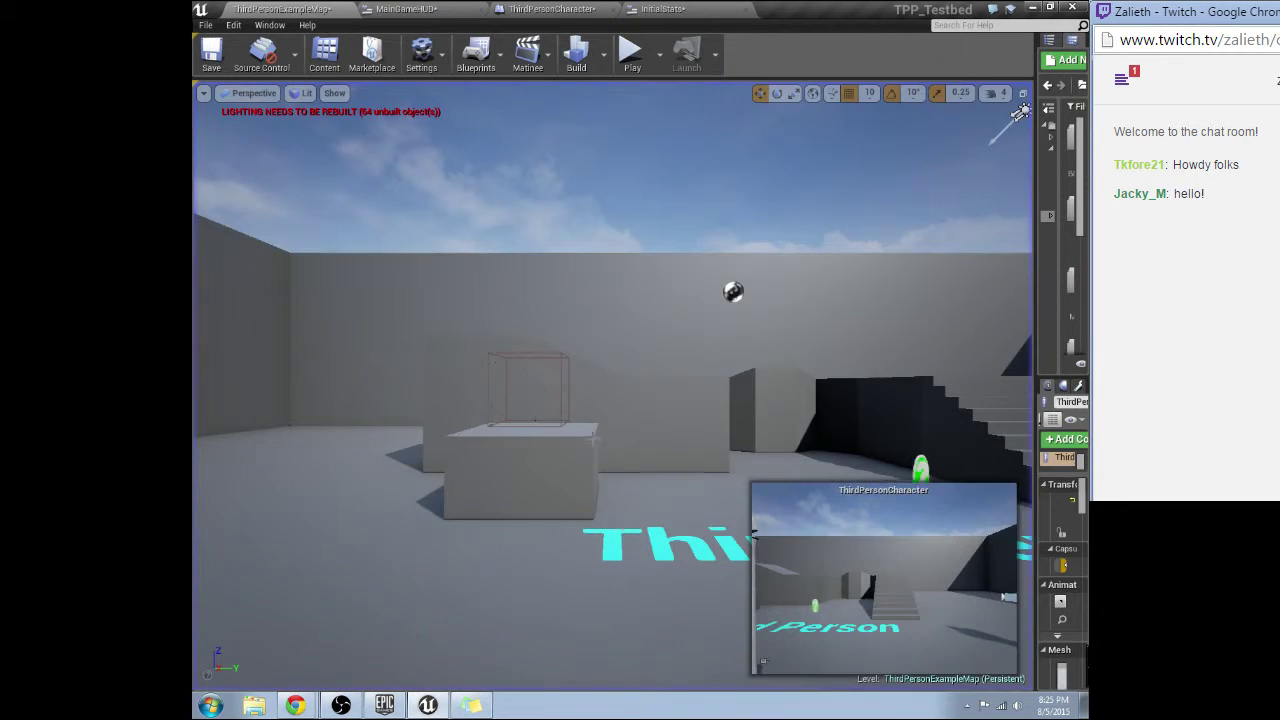
# Review MainGameHUD's GetPercent_0 function and event graph, along with the ThirdPersonCharacter event graph
pyautogui.moveTo(594, 437); pyautogui.dragTo(549, 177, button='right')
pyautogui.click(405, 8)
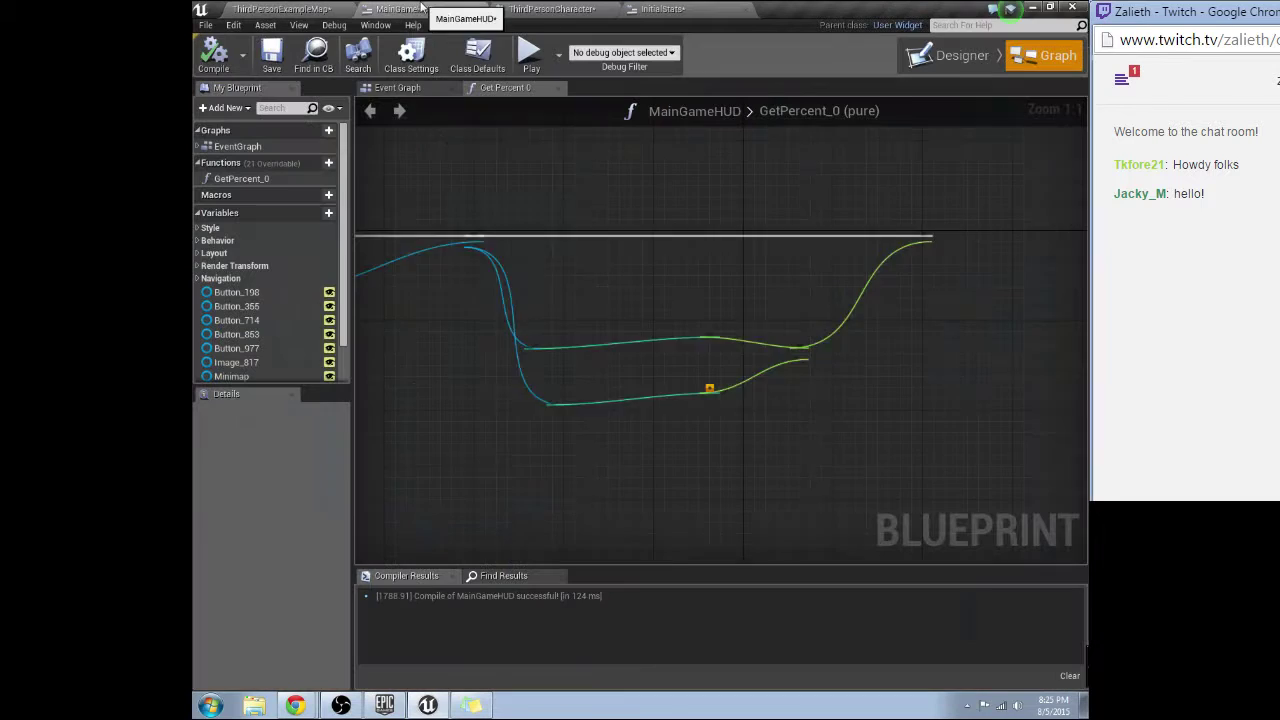
pyautogui.moveTo(775, 221); pyautogui.dragTo(790, 228, button='right')
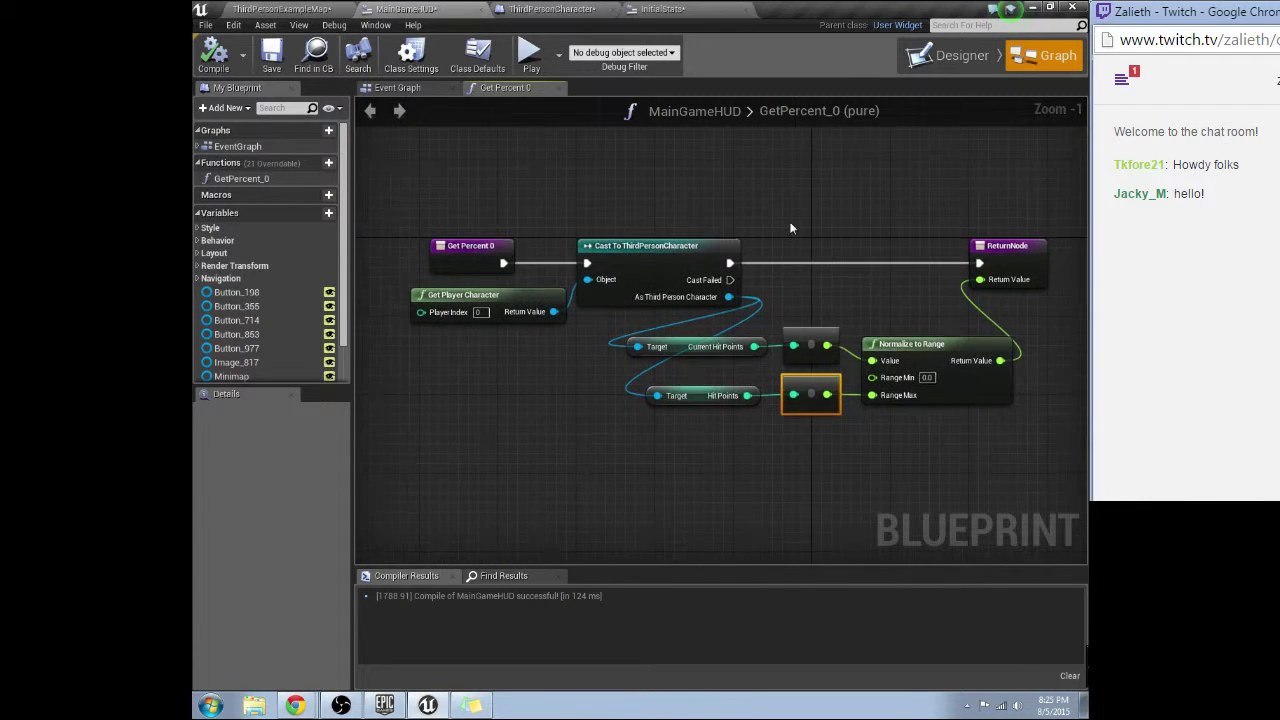
pyautogui.click(295, 9)
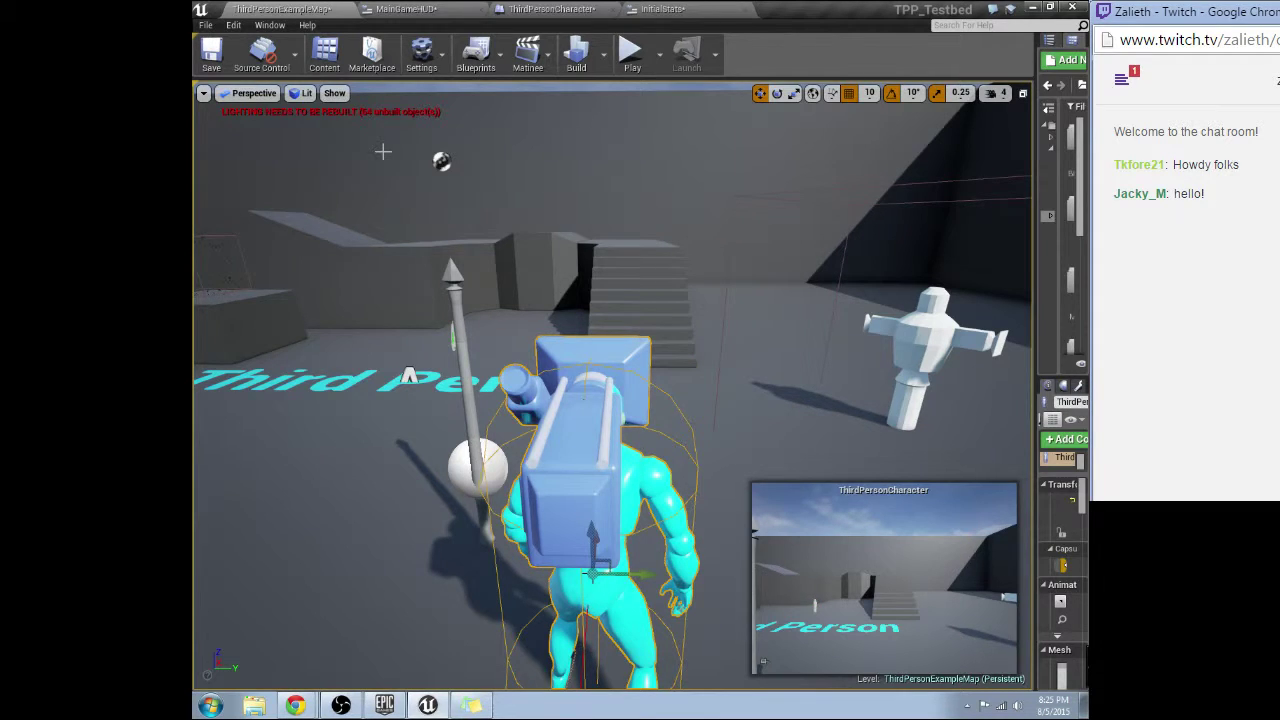
pyautogui.click(655, 8)
pyautogui.click(595, 8)
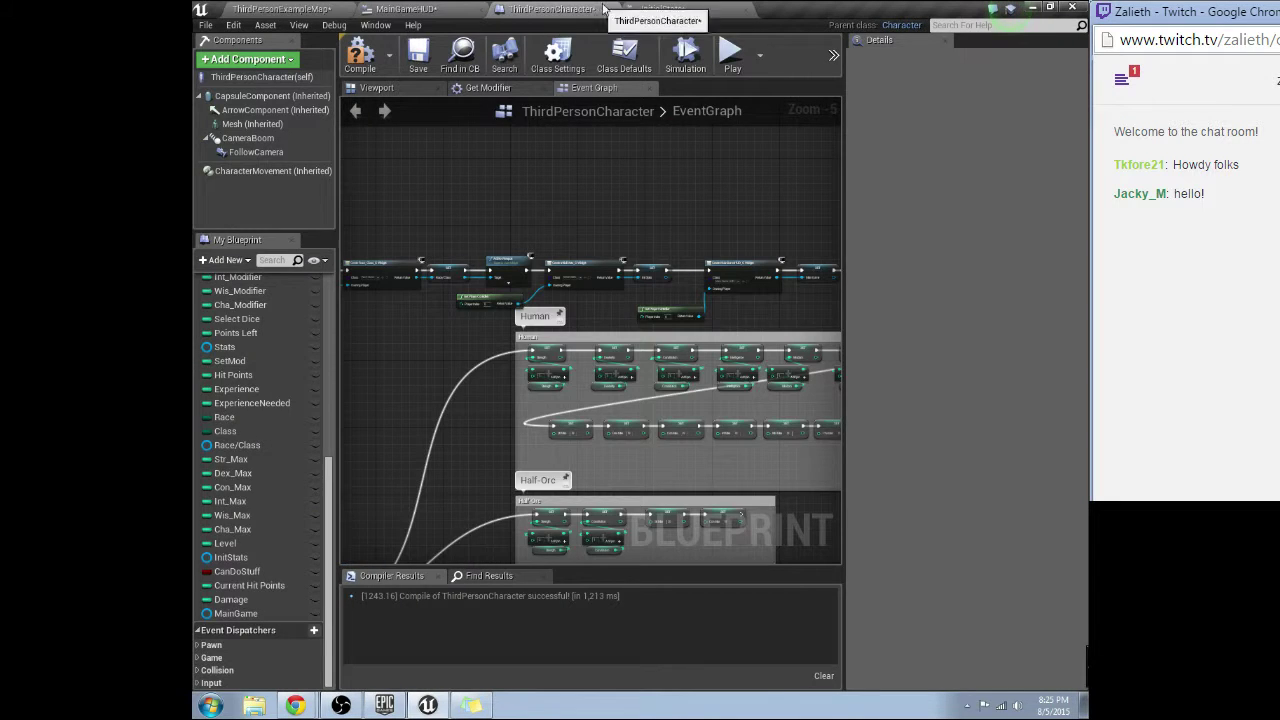
pyautogui.click(420, 8)
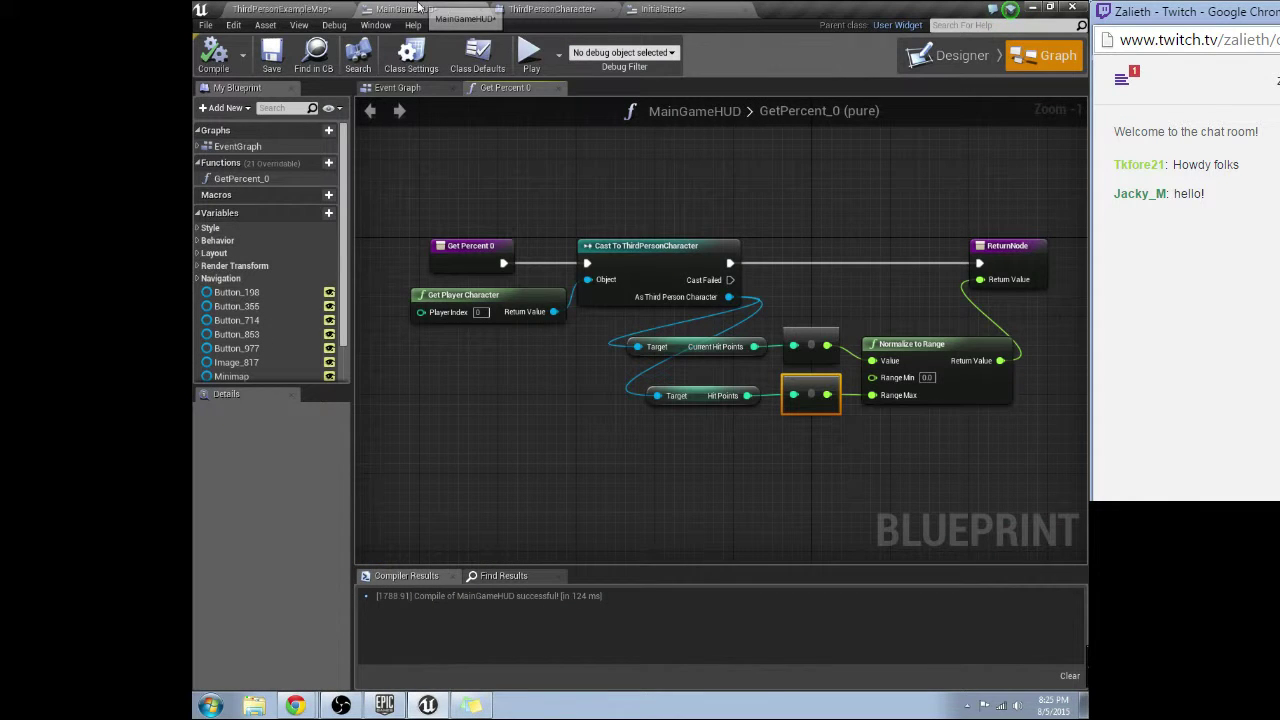
pyautogui.click(411, 88)
pyautogui.moveTo(466, 180); pyautogui.dragTo(780, 356, button='right')
pyautogui.scroll(-1, 800, 335)
pyautogui.moveTo(837, 307); pyautogui.dragTo(668, 324, button='right')
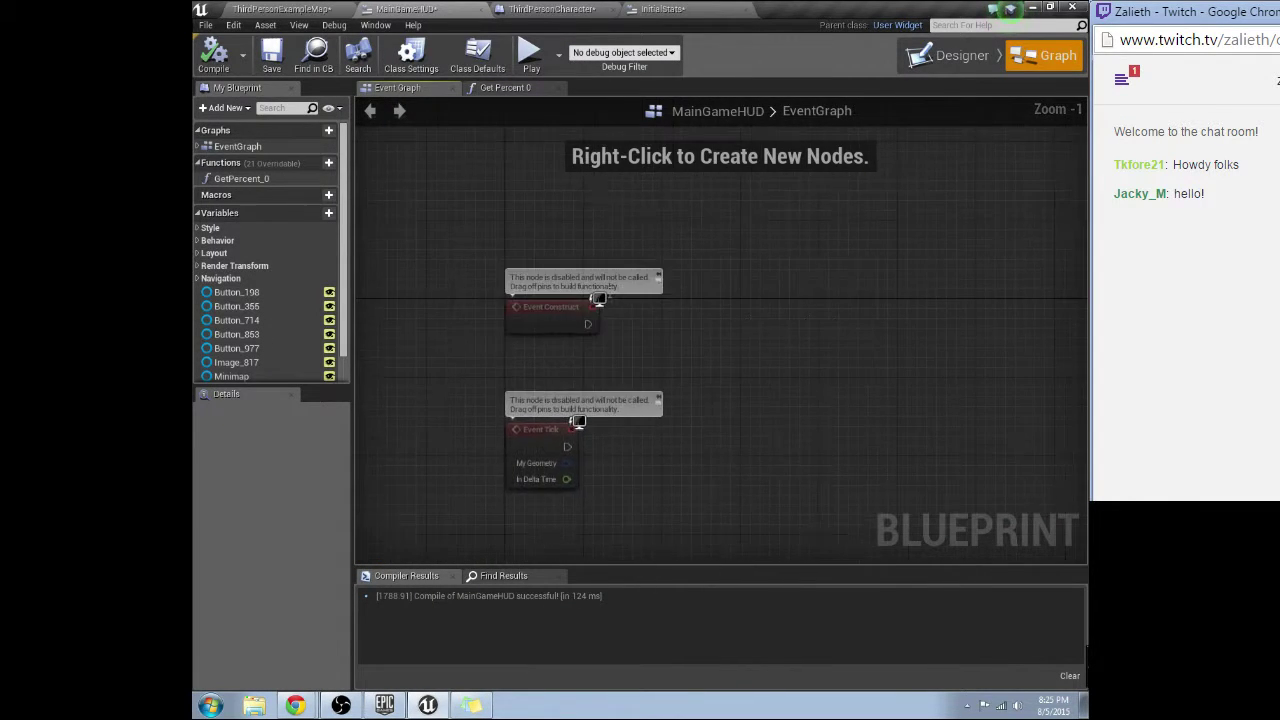
# Examine the health progress bar's appearance, behavior, cursor and binding options in the MainGameHUD designer
pyautogui.click(948, 55)
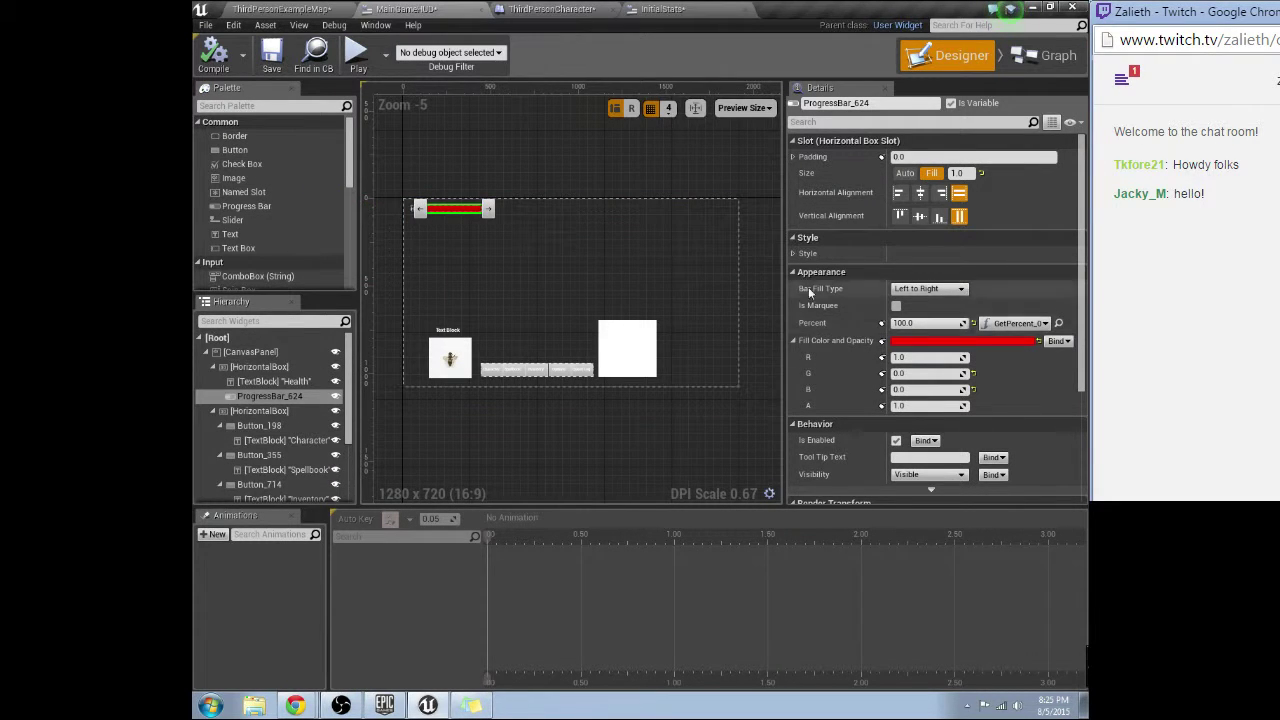
pyautogui.scroll(-4, 953, 408)
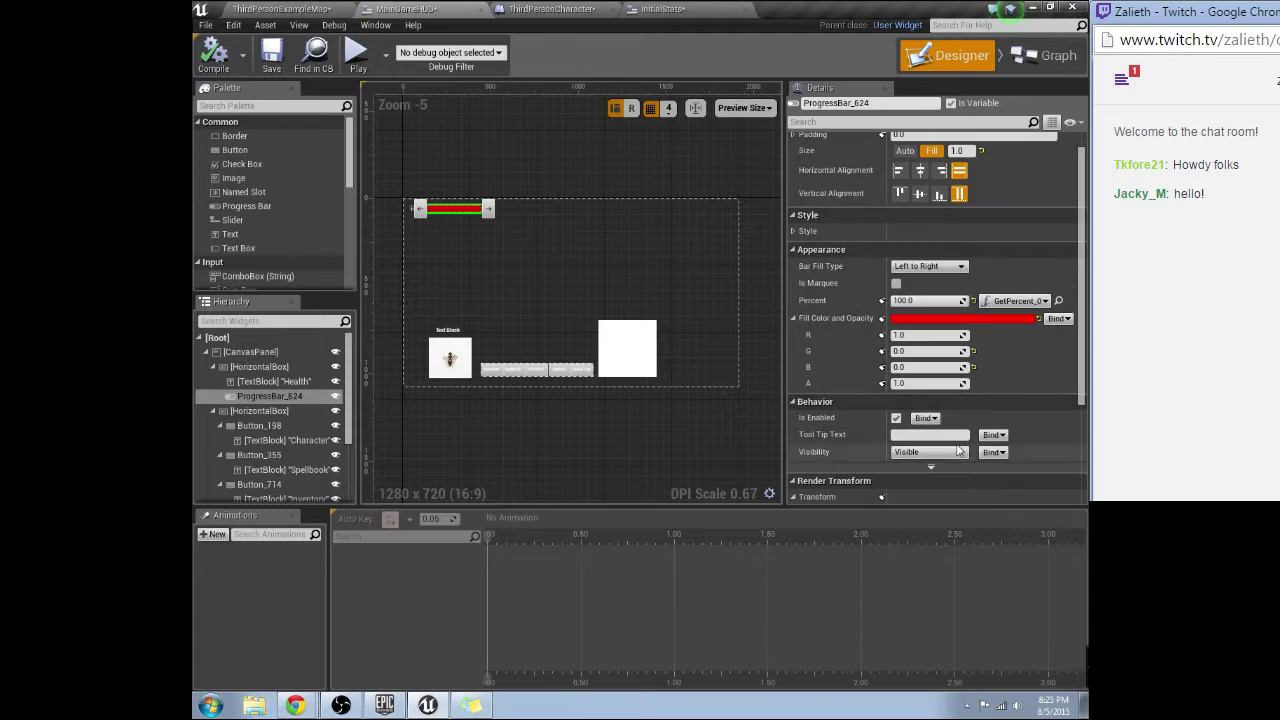
pyautogui.scroll(-1, 925, 396)
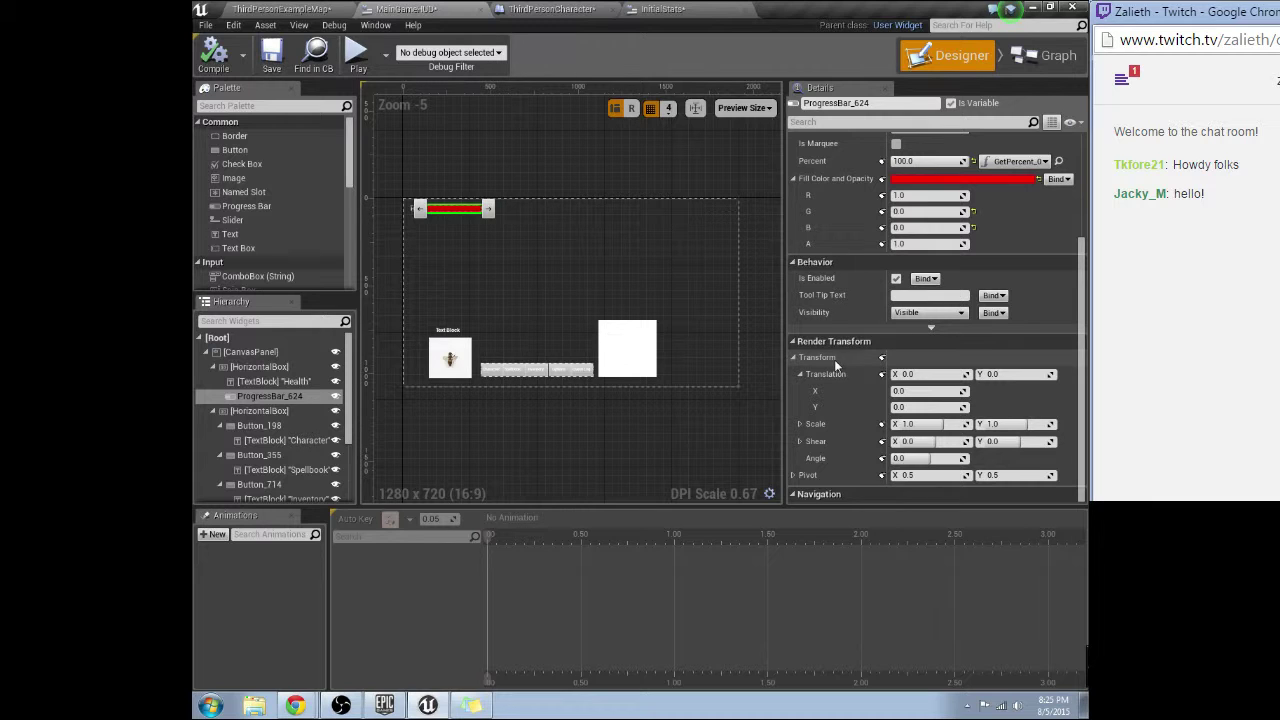
pyautogui.click(931, 327)
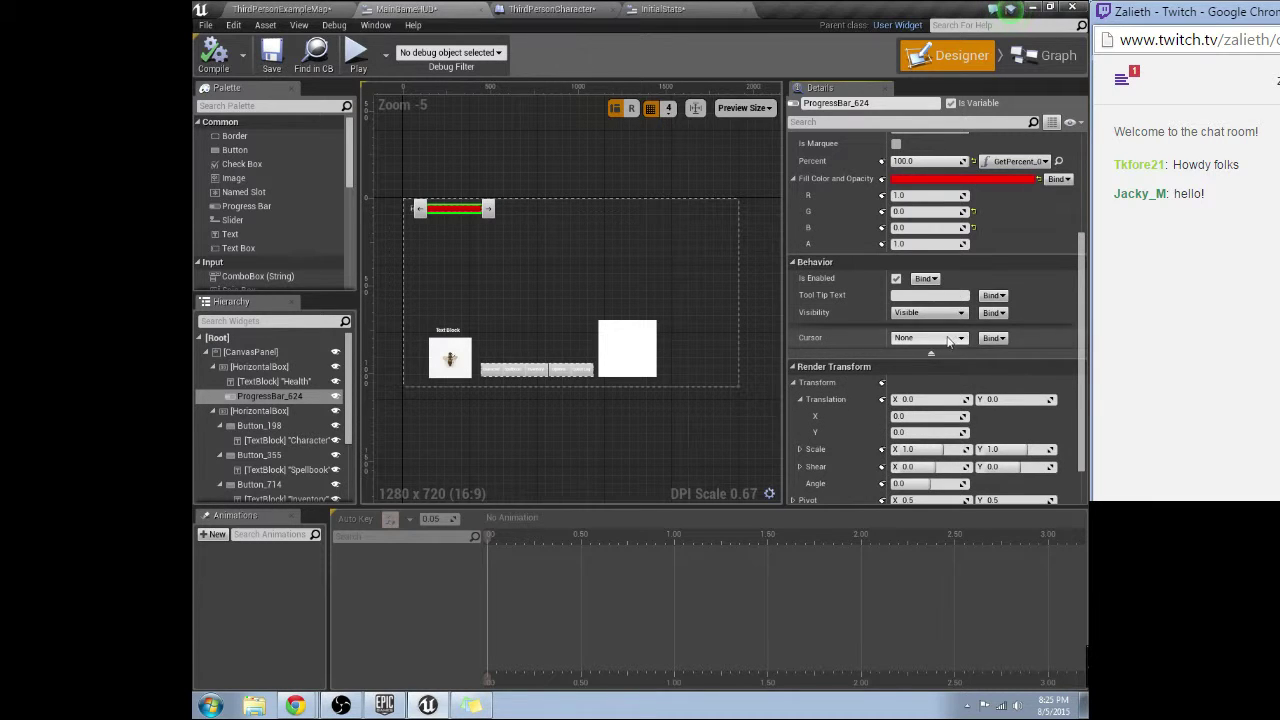
pyautogui.click(948, 339)
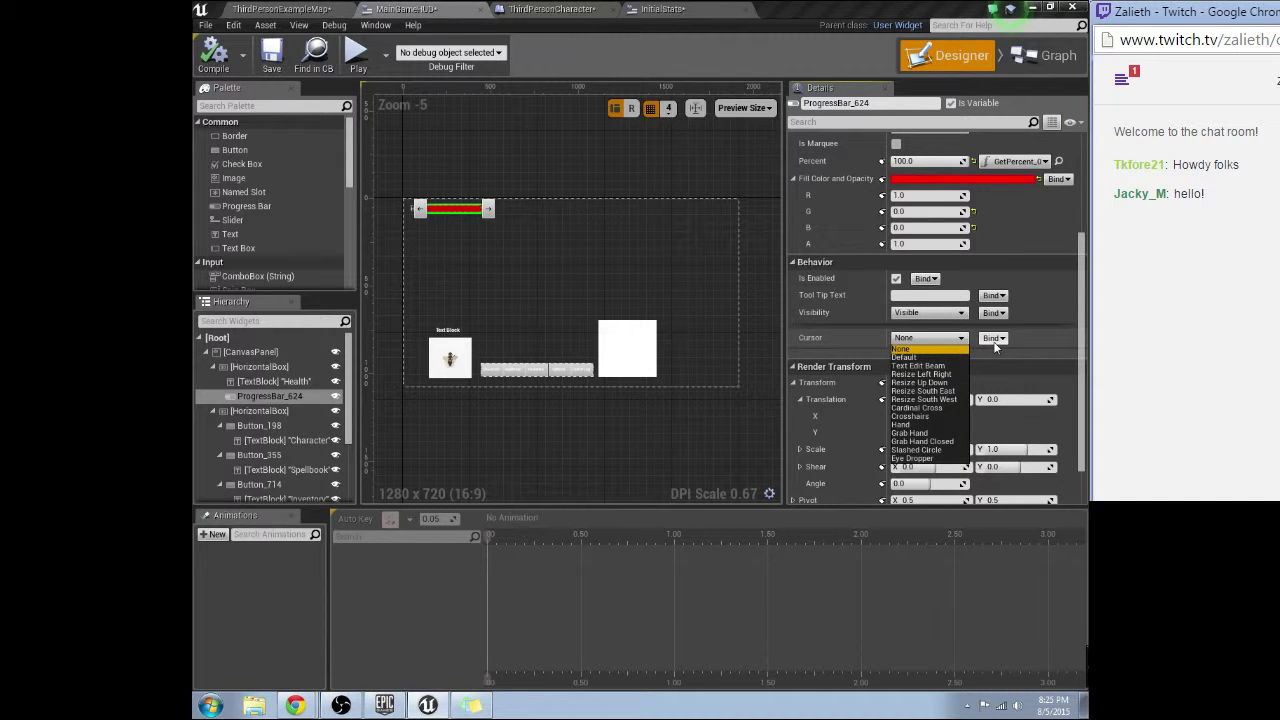
pyautogui.click(995, 341)
pyautogui.click(995, 339)
pyautogui.scroll(3, 845, 357)
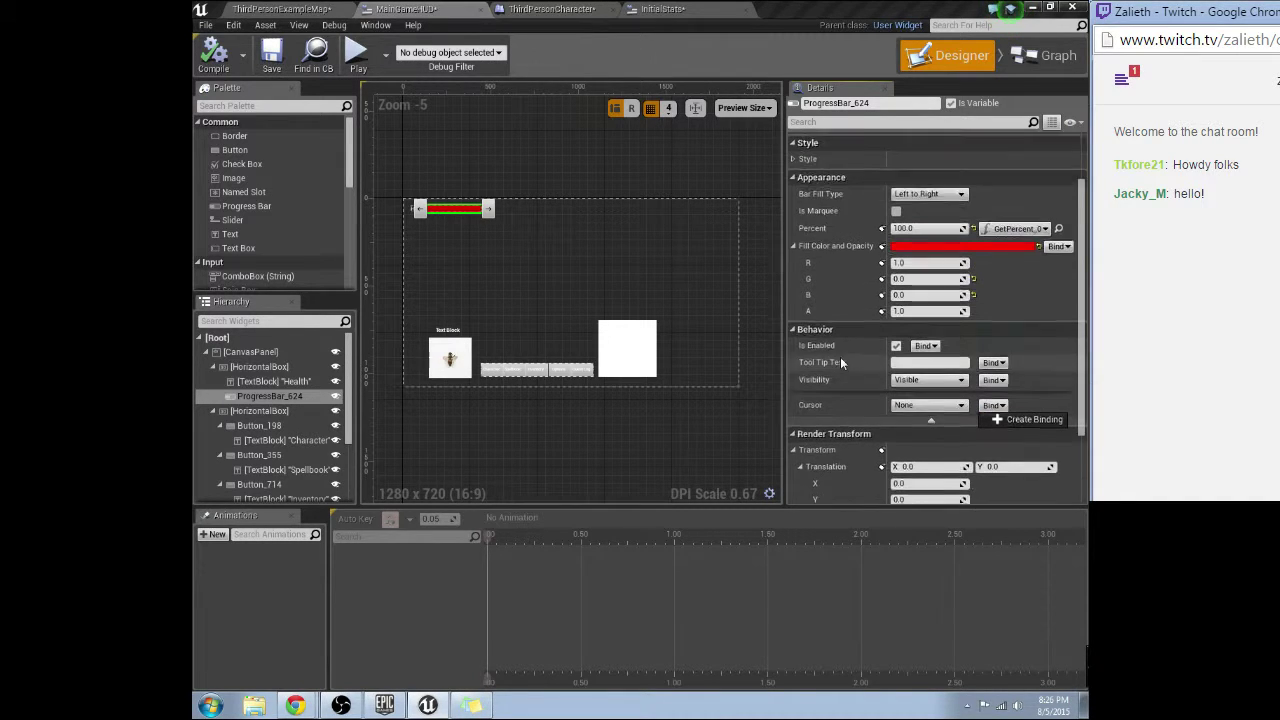
pyautogui.scroll(2, 840, 357)
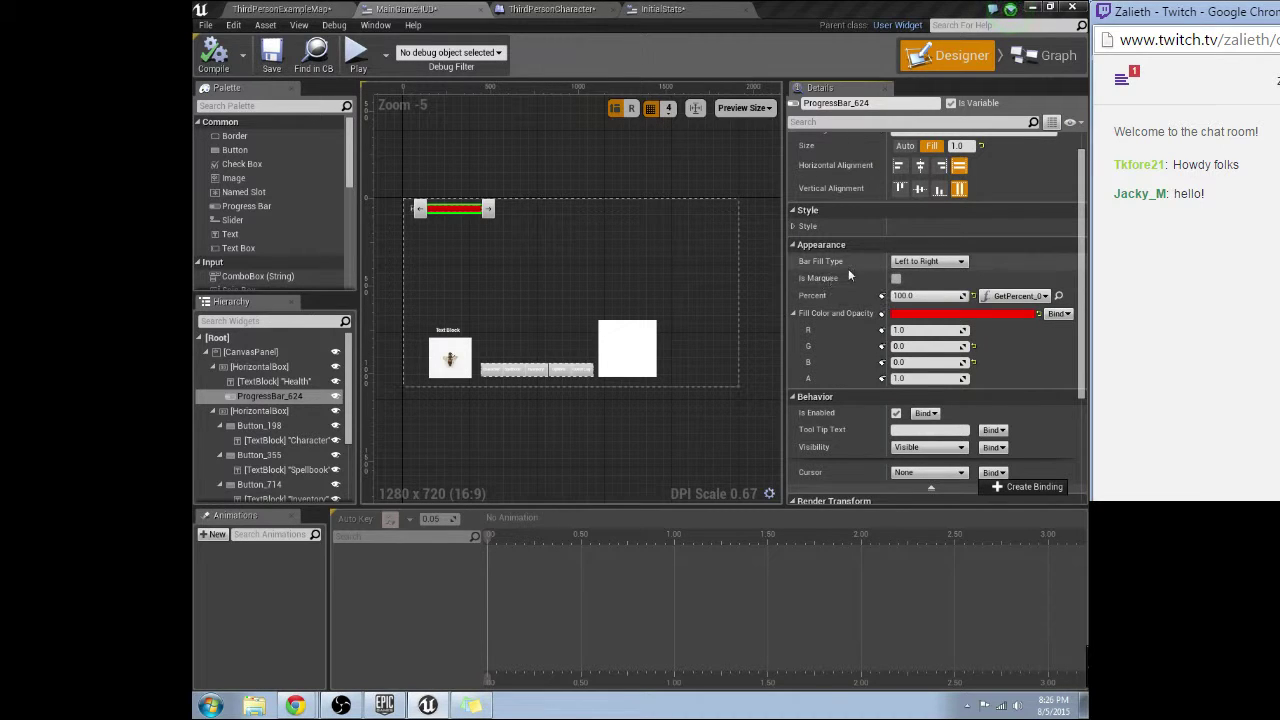
# Set the tint of the health bar's background image to R 0, G 0, B 0 and A 0
pyautogui.click(798, 226)
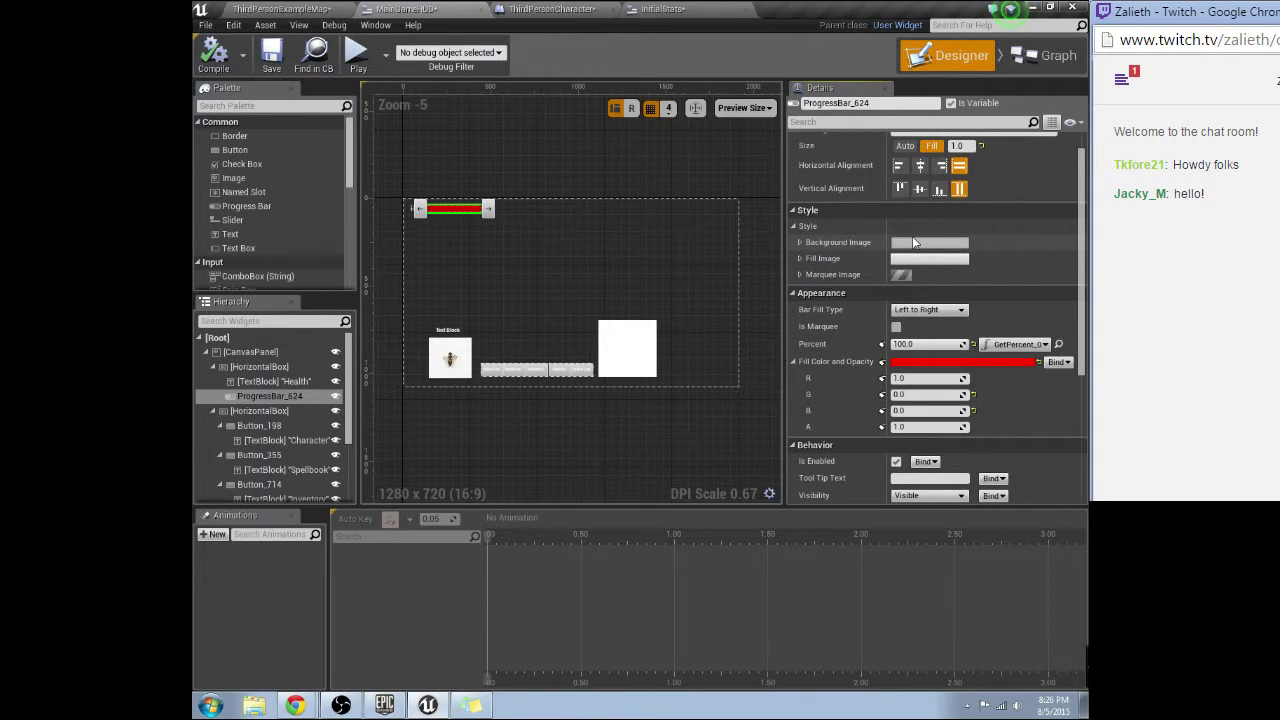
pyautogui.click(800, 242)
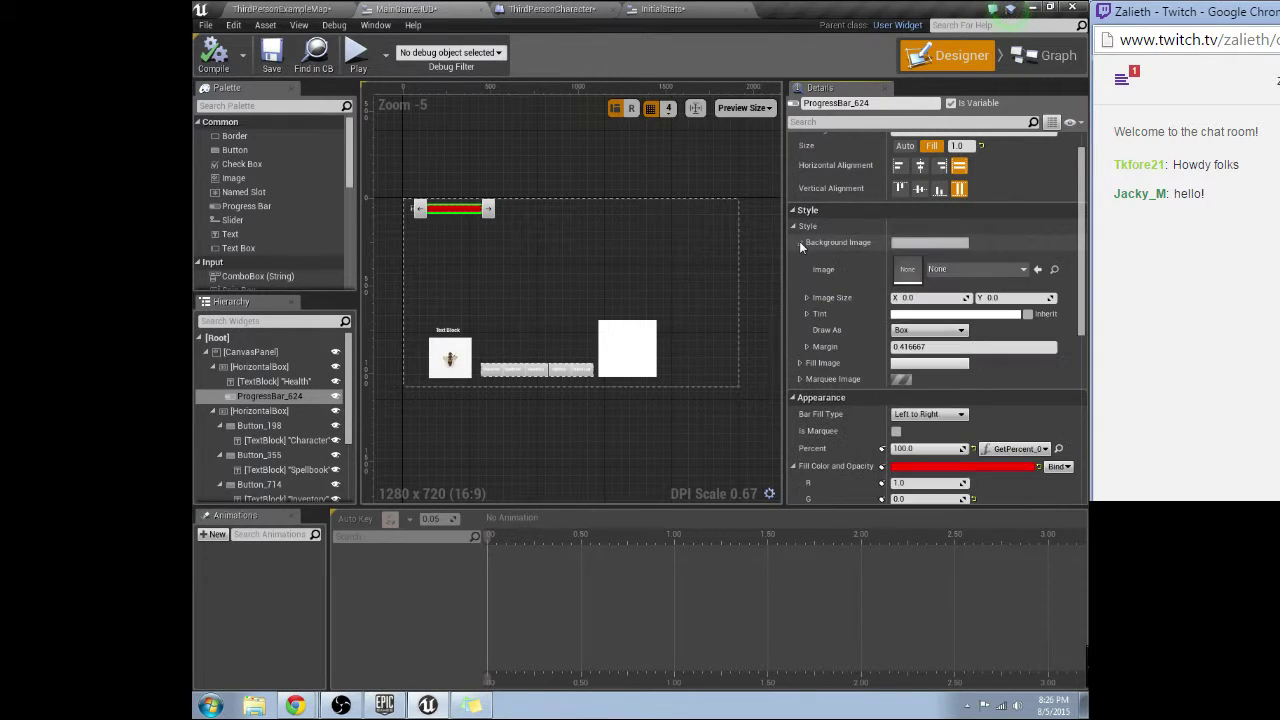
pyautogui.click(807, 313)
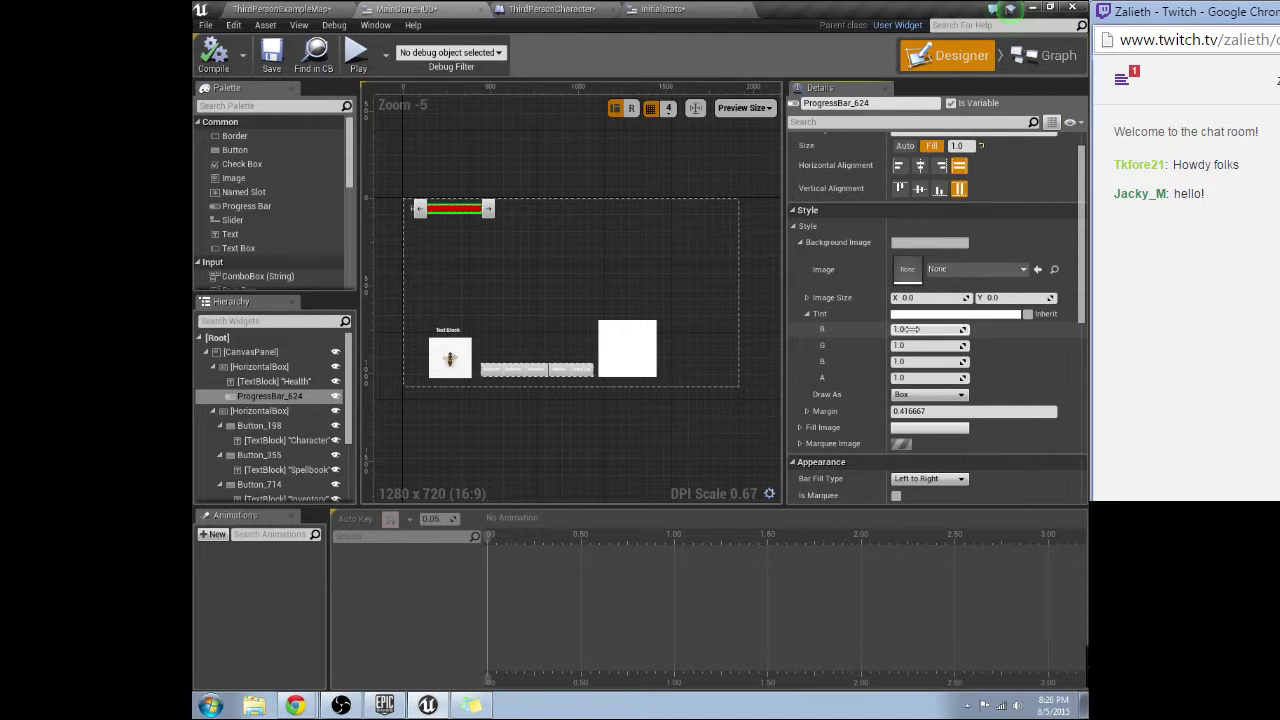
pyautogui.write('0')
pyautogui.press('Tab')
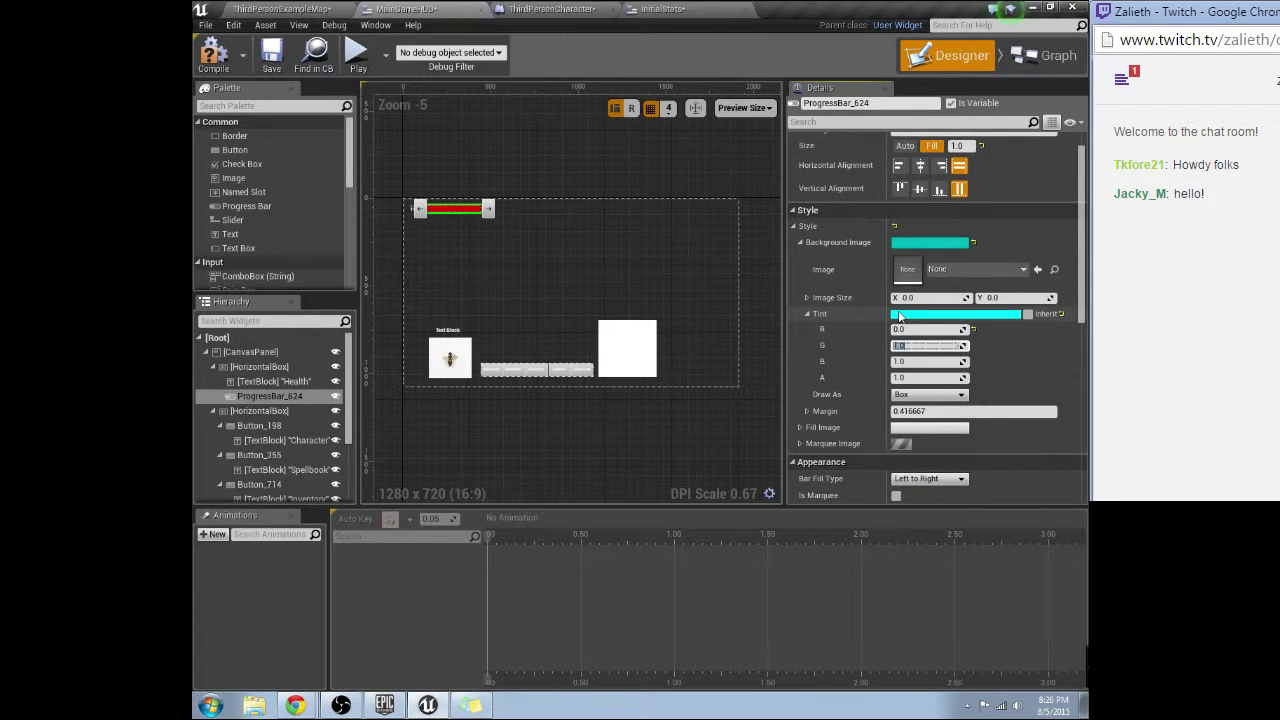
pyautogui.write('0')
pyautogui.press('Tab')
pyautogui.write('0')
pyautogui.press('Tab')
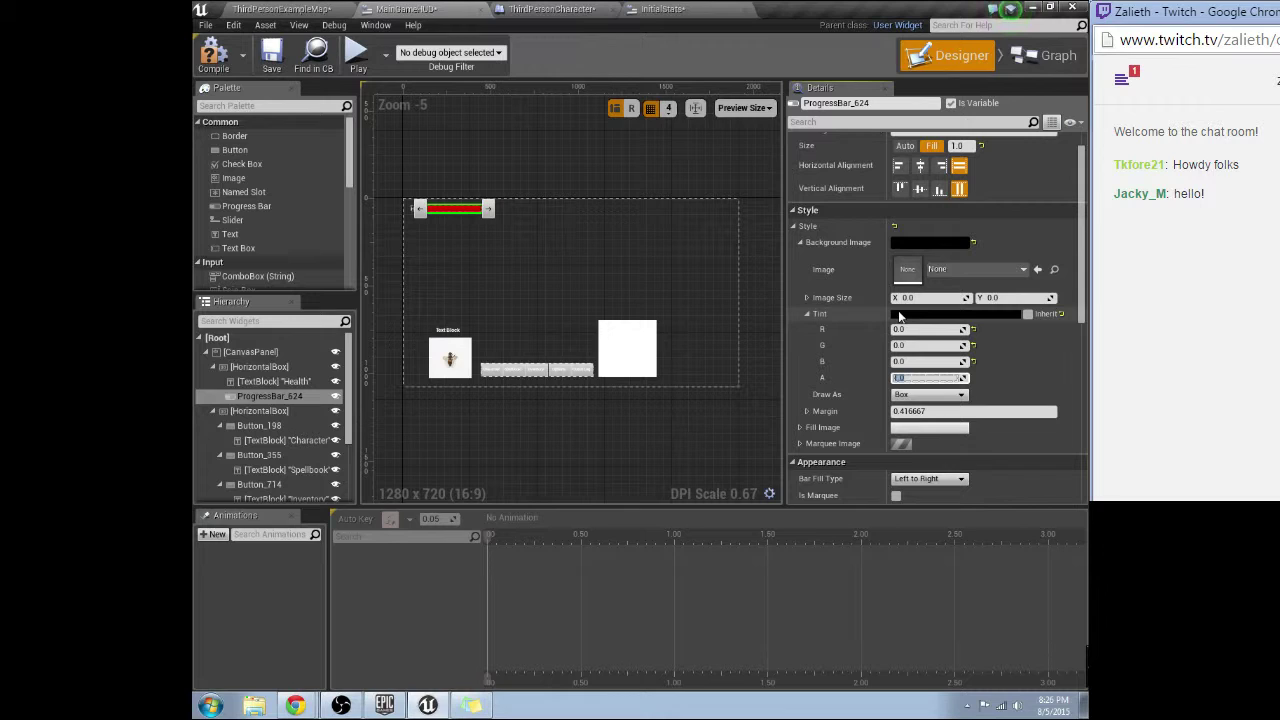
pyautogui.click(915, 363)
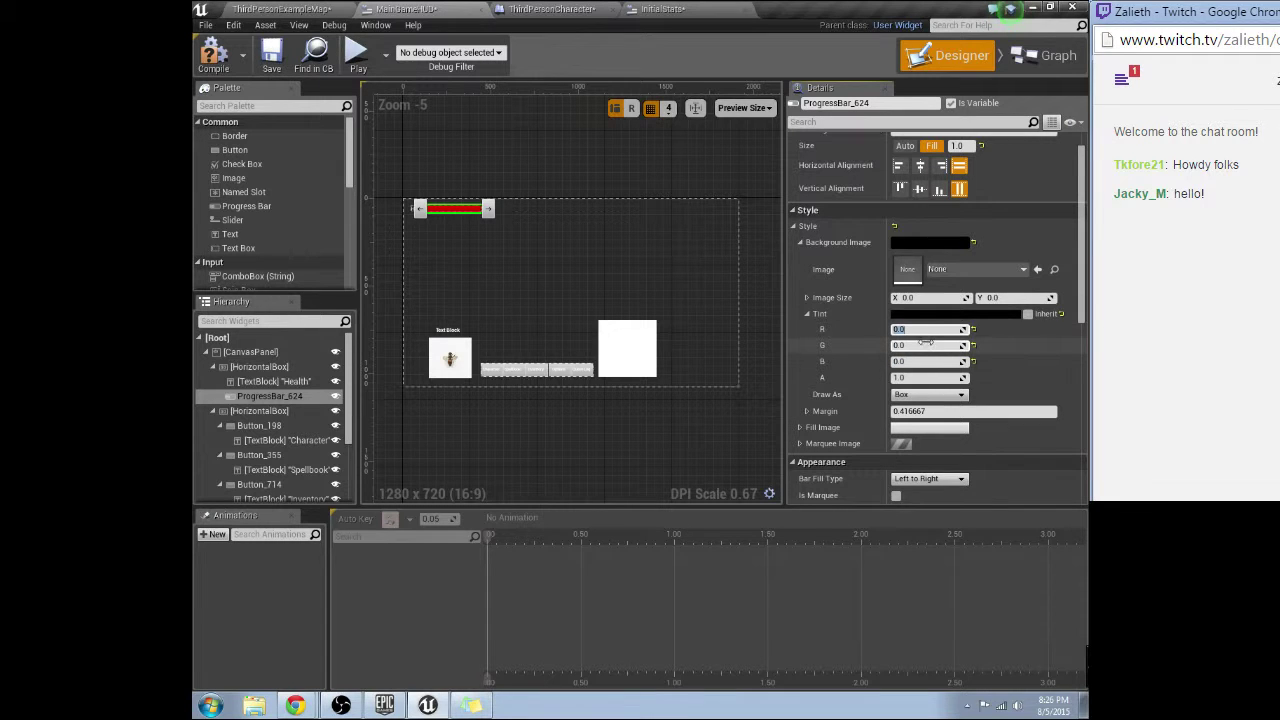
pyautogui.click(925, 377)
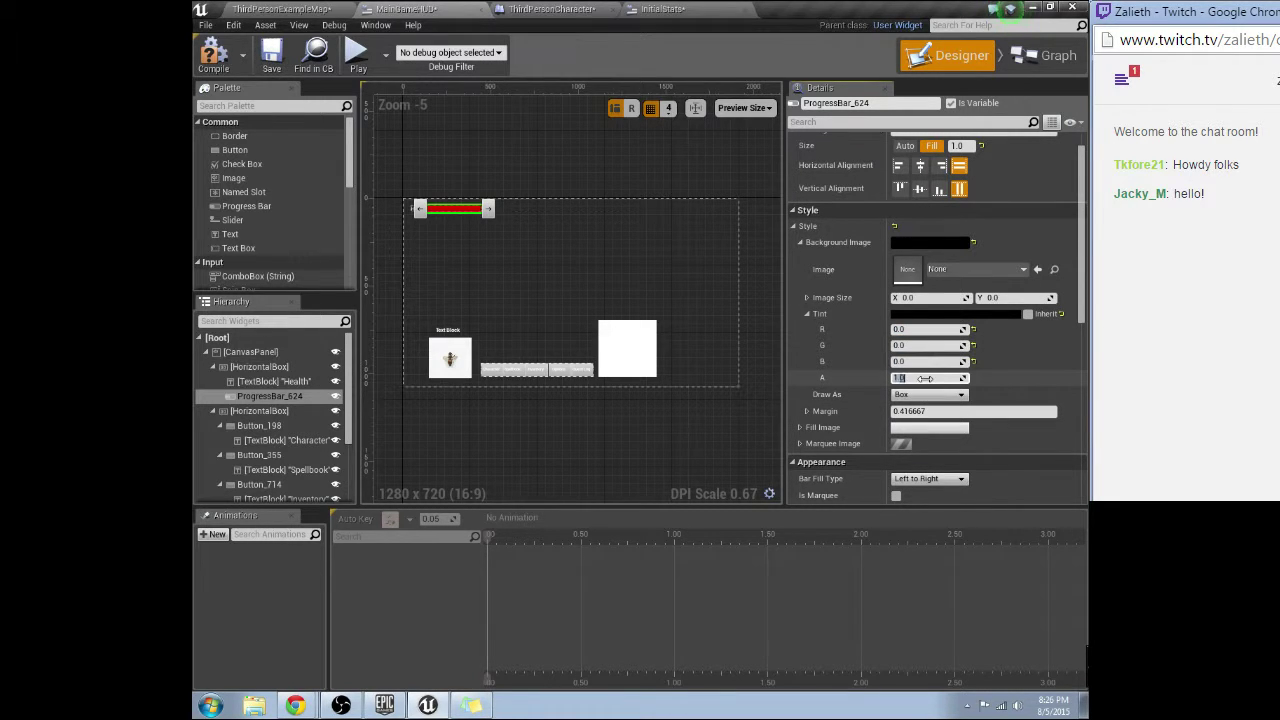
pyautogui.press('Return')
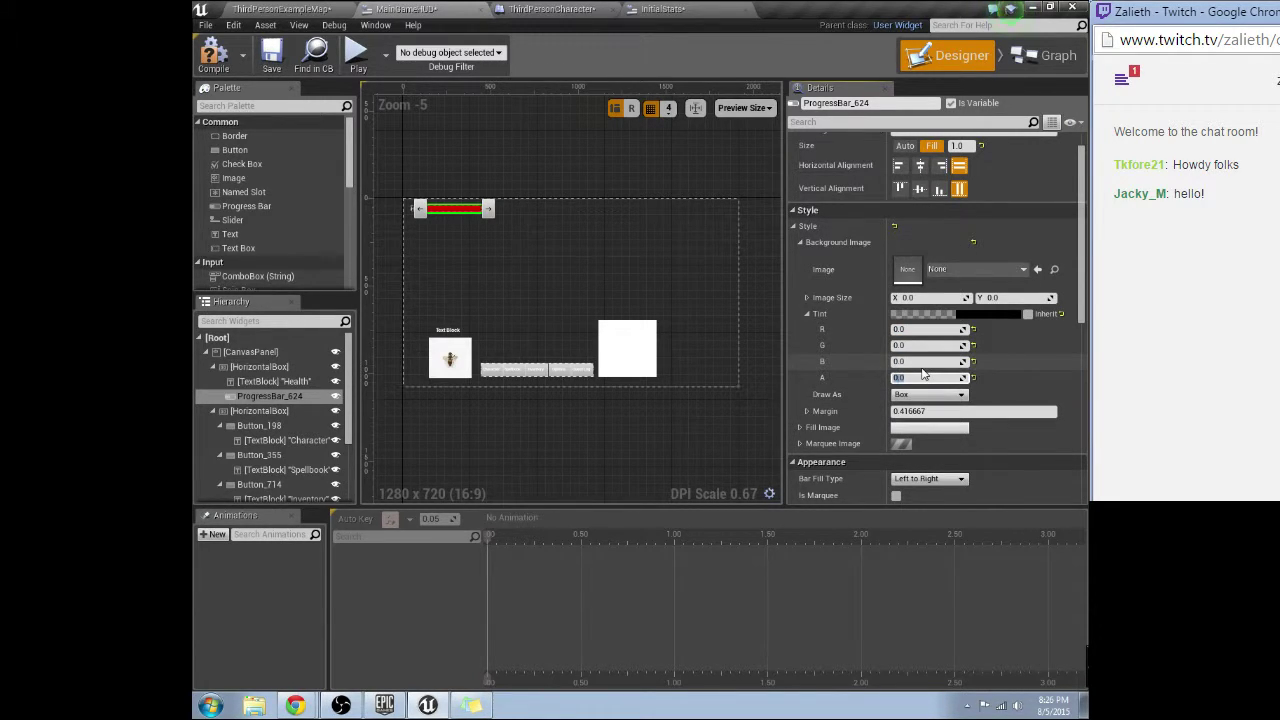
# Play ThirdPersonExampleMap, finalize the character, and walk into the particle effect to test the health bar's transparent background
pyautogui.click(282, 8)
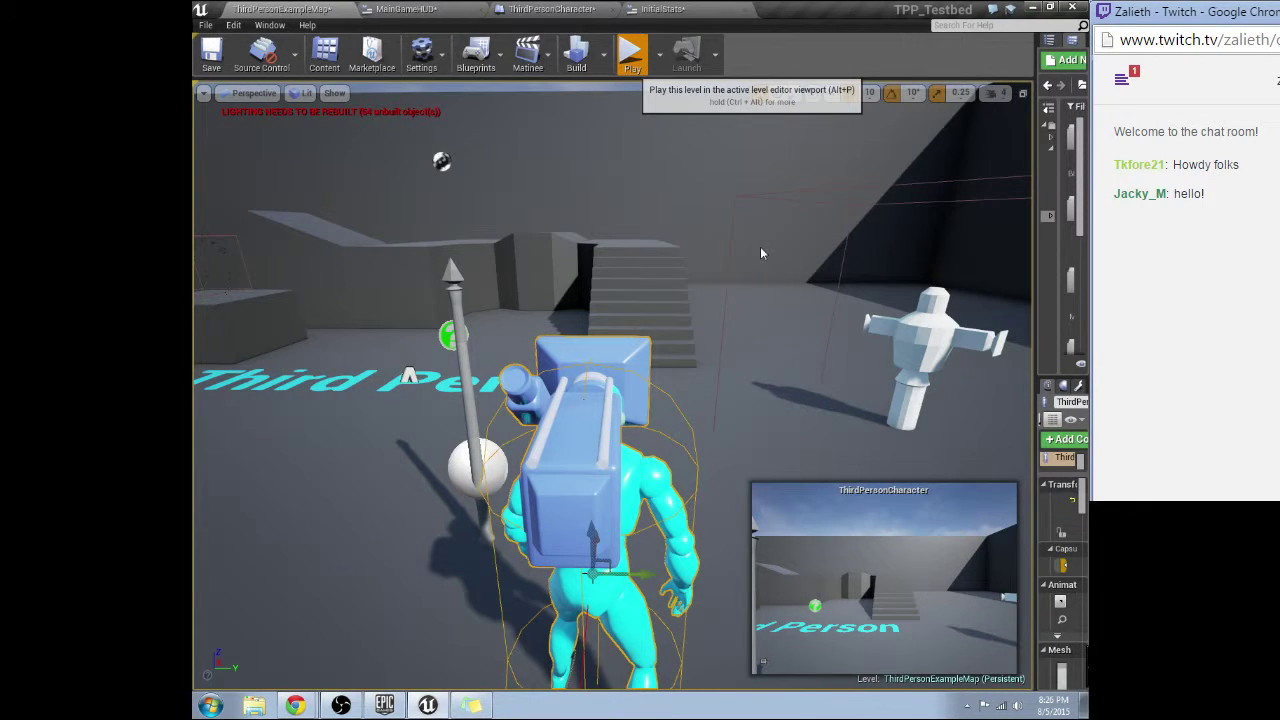
pyautogui.hotkey('alt', 'p')
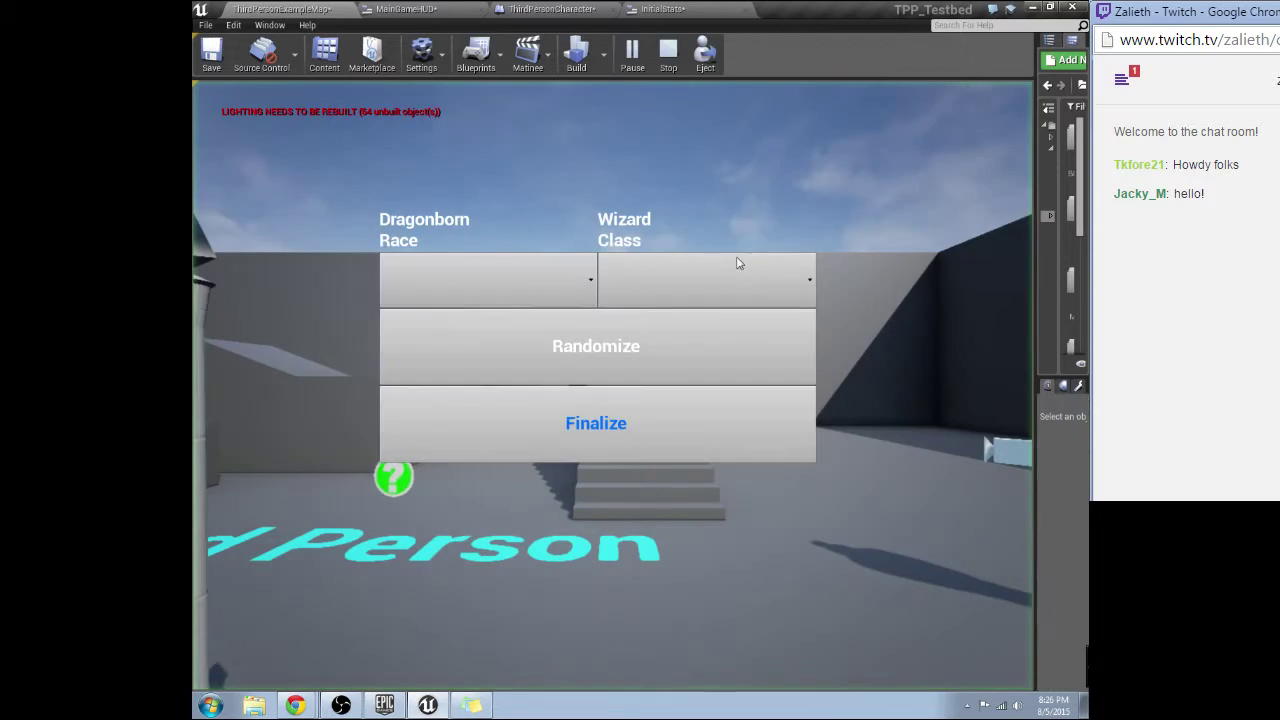
pyautogui.click(598, 426)
pyautogui.click(680, 410)
pyautogui.moveTo(740, 343); pyautogui.dragTo(363, 514)
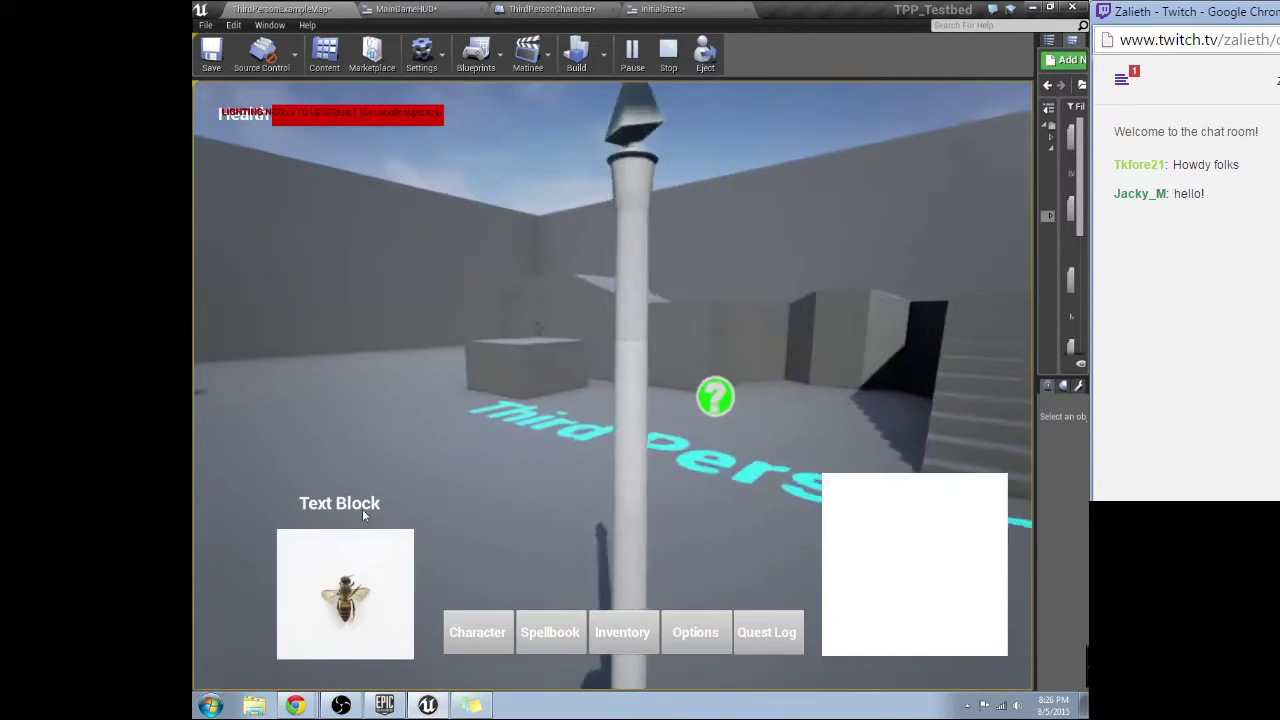
pyautogui.press('w')
pyautogui.press('w')
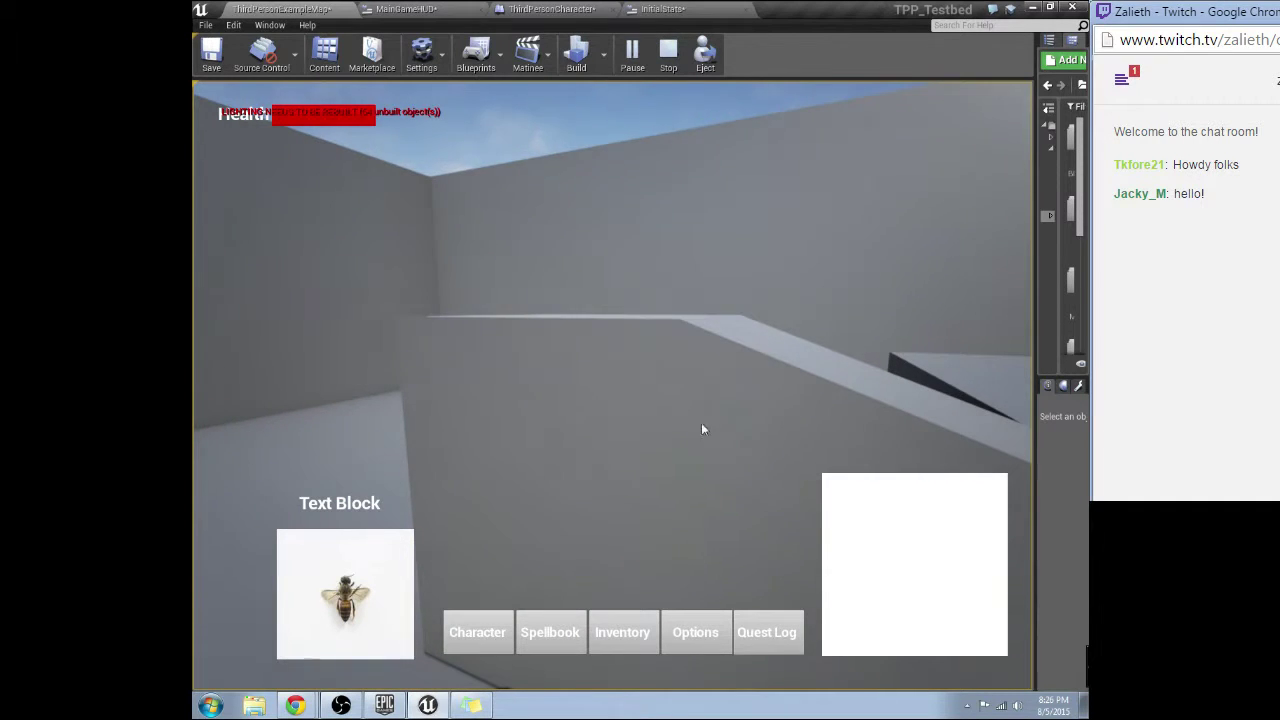
pyautogui.moveTo(701, 424); pyautogui.dragTo(905, 370)
pyautogui.moveTo(663, 286); pyautogui.dragTo(1032, 358)
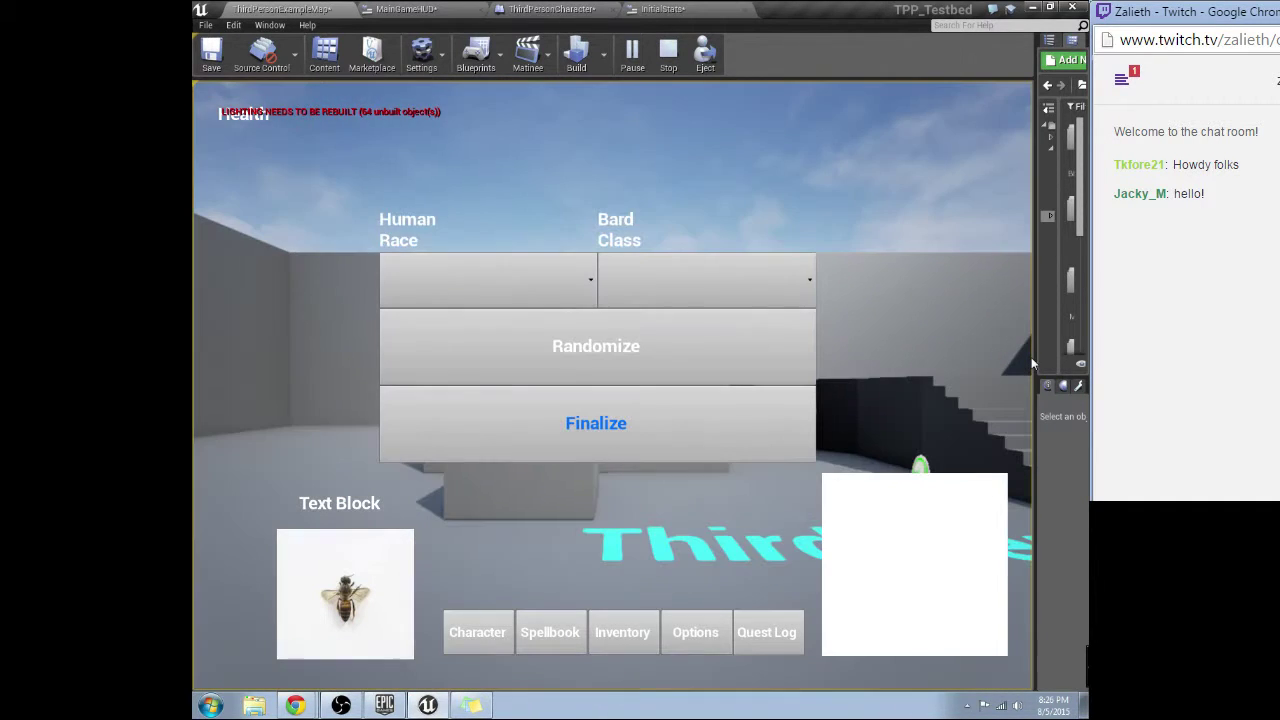
# Finalize the Human Bard, walk into the particle effect again to watch the health bar drain, and stop playing
pyautogui.click(596, 423)
pyautogui.click(588, 409)
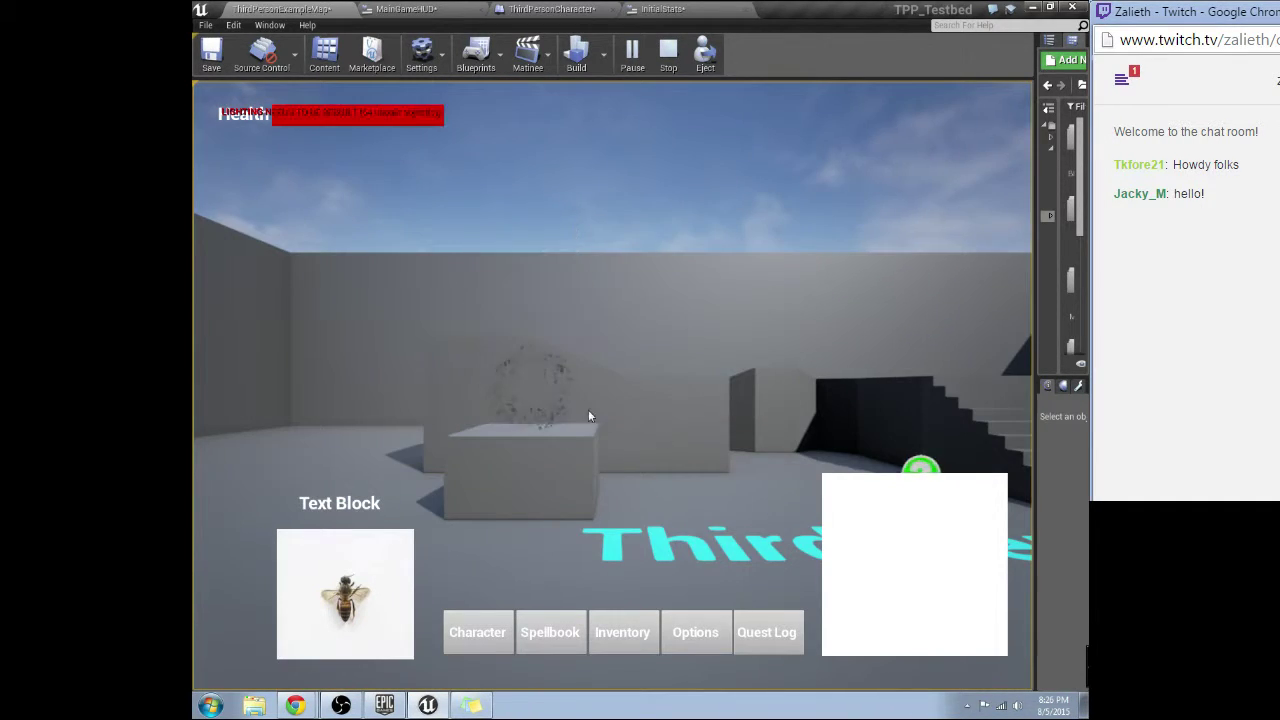
pyautogui.press('w')
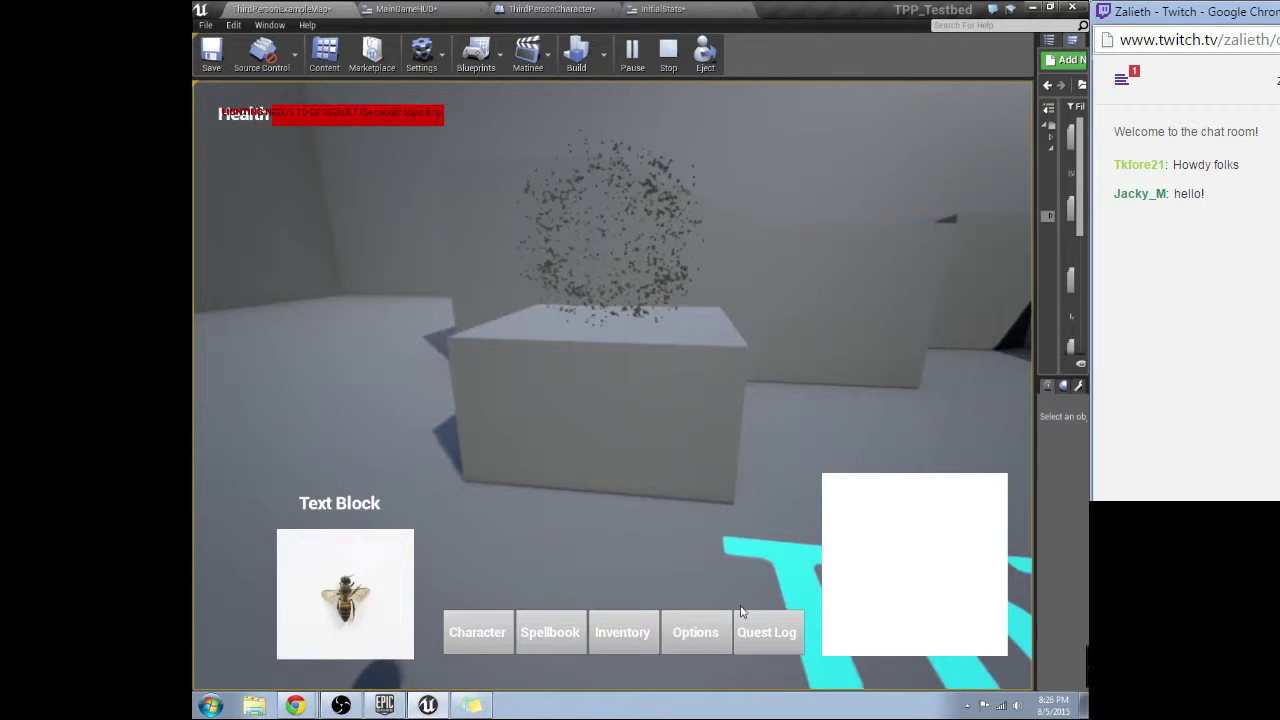
pyautogui.press('w')
pyautogui.press('space')
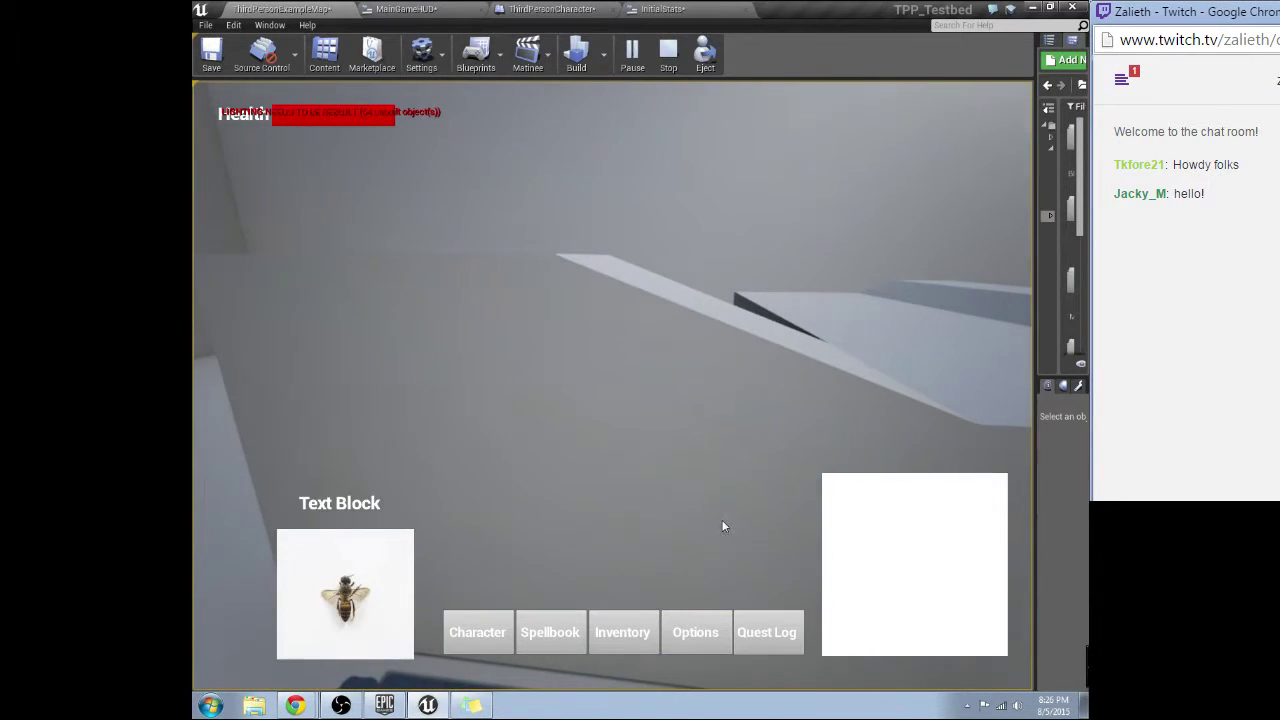
pyautogui.press('space')
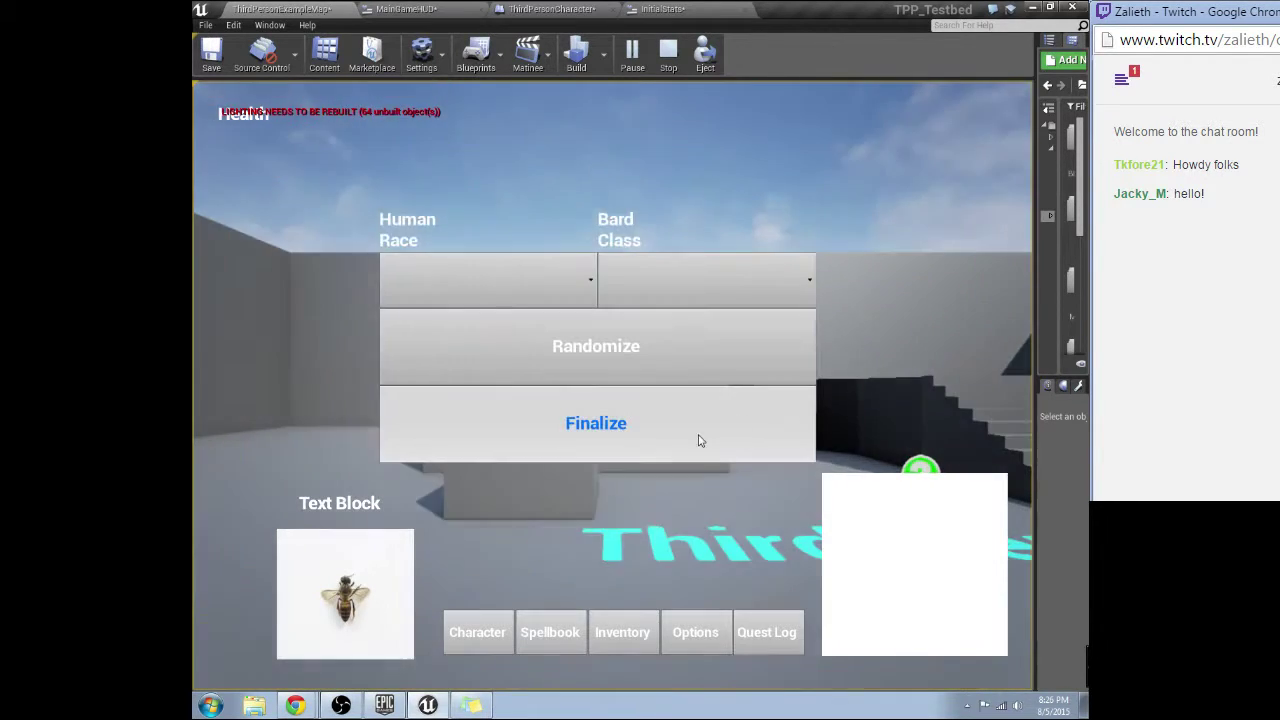
pyautogui.click(698, 436)
pyautogui.press('Escape')
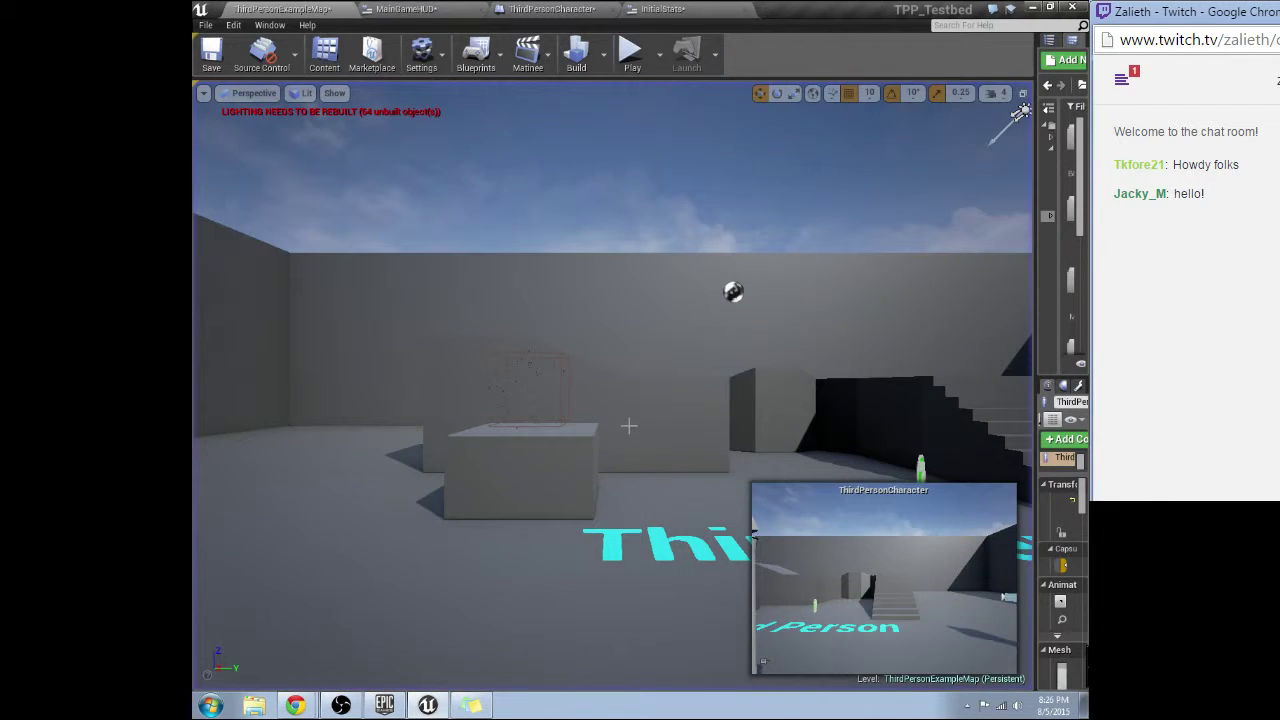
# Examine the portrait image, button row, health bar and minimap layout in the MainGameHUD designer
pyautogui.click(656, 9)
pyautogui.click(564, 9)
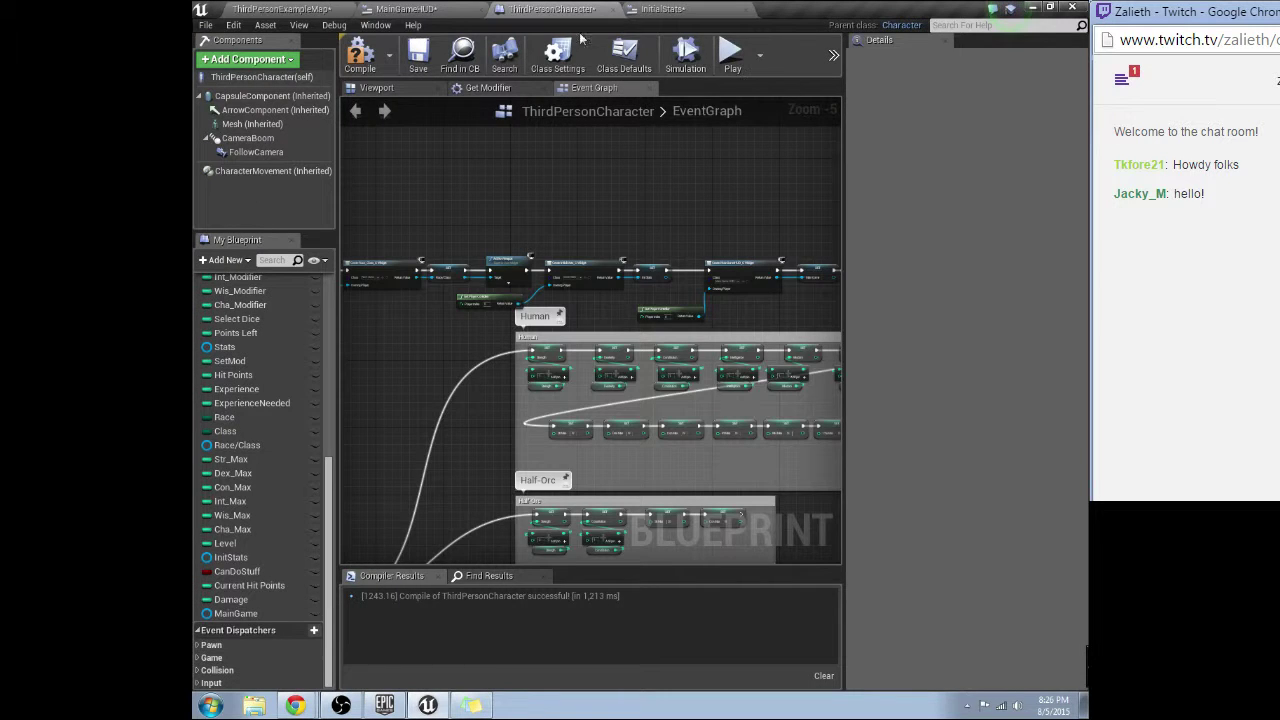
pyautogui.click(405, 9)
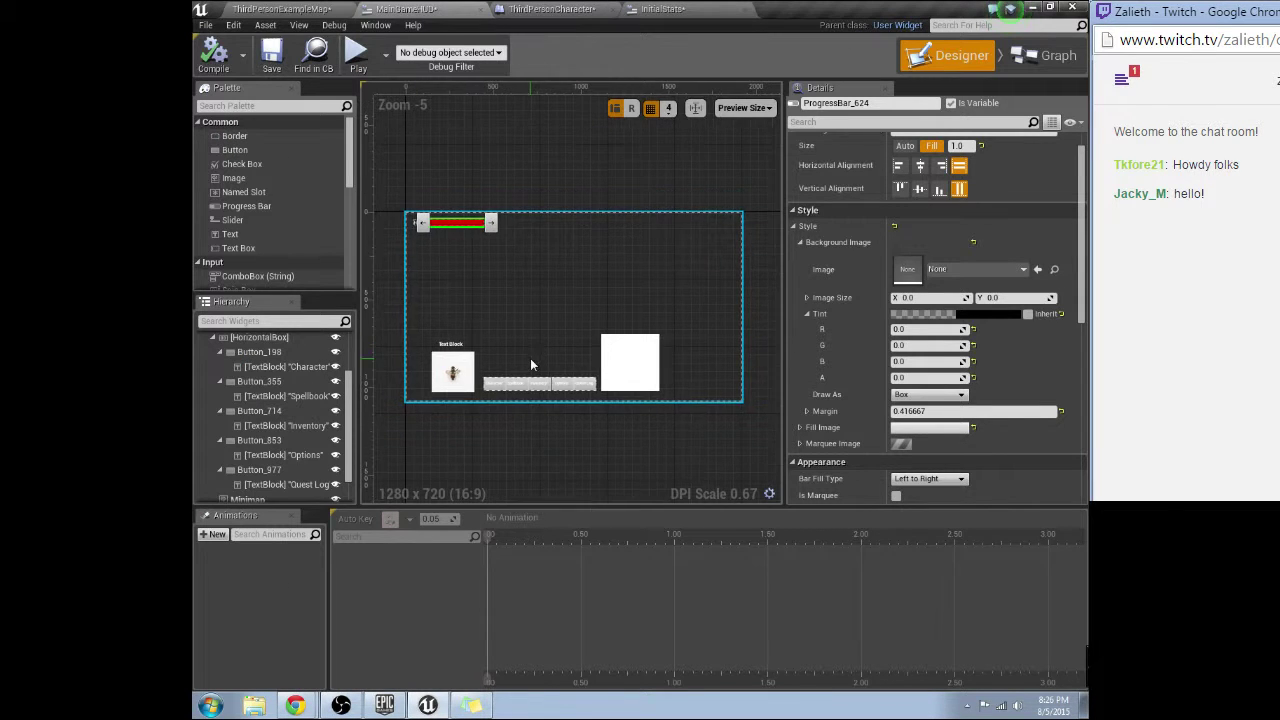
pyautogui.scroll(3, 530, 358)
pyautogui.moveTo(656, 360); pyautogui.dragTo(704, 326, button='right')
pyautogui.click(455, 362)
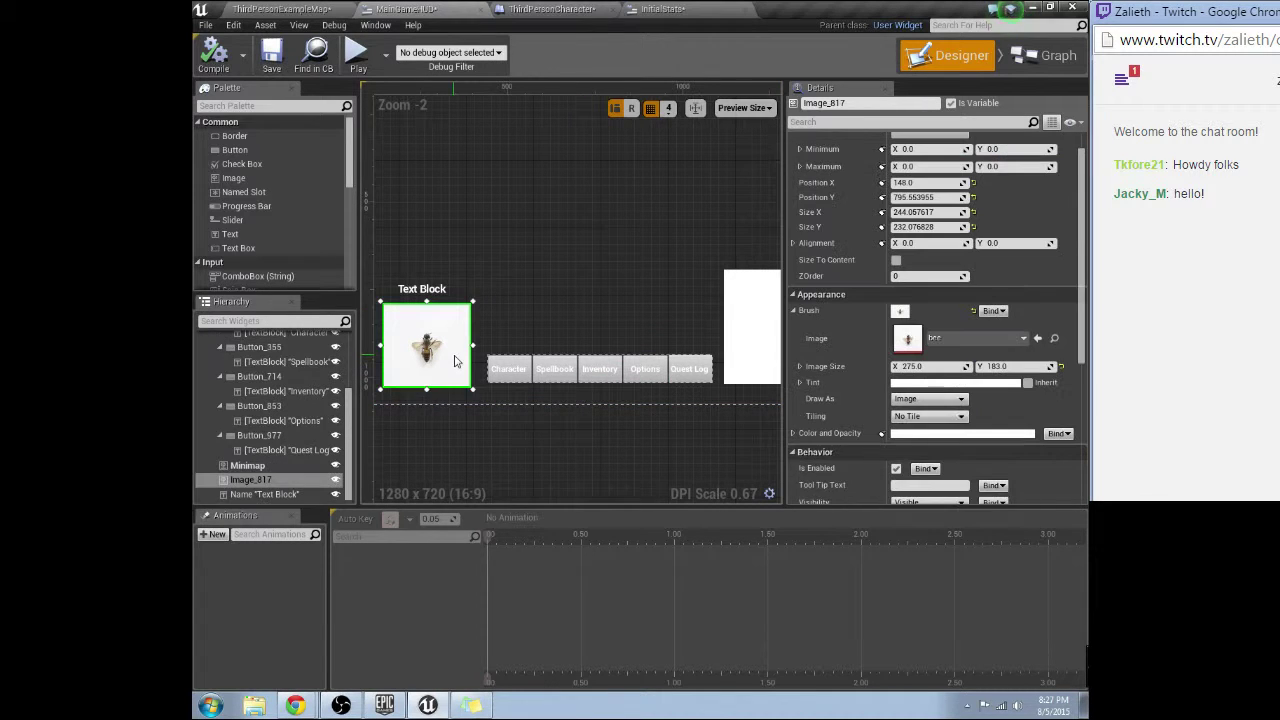
pyautogui.scroll(2, 455, 345)
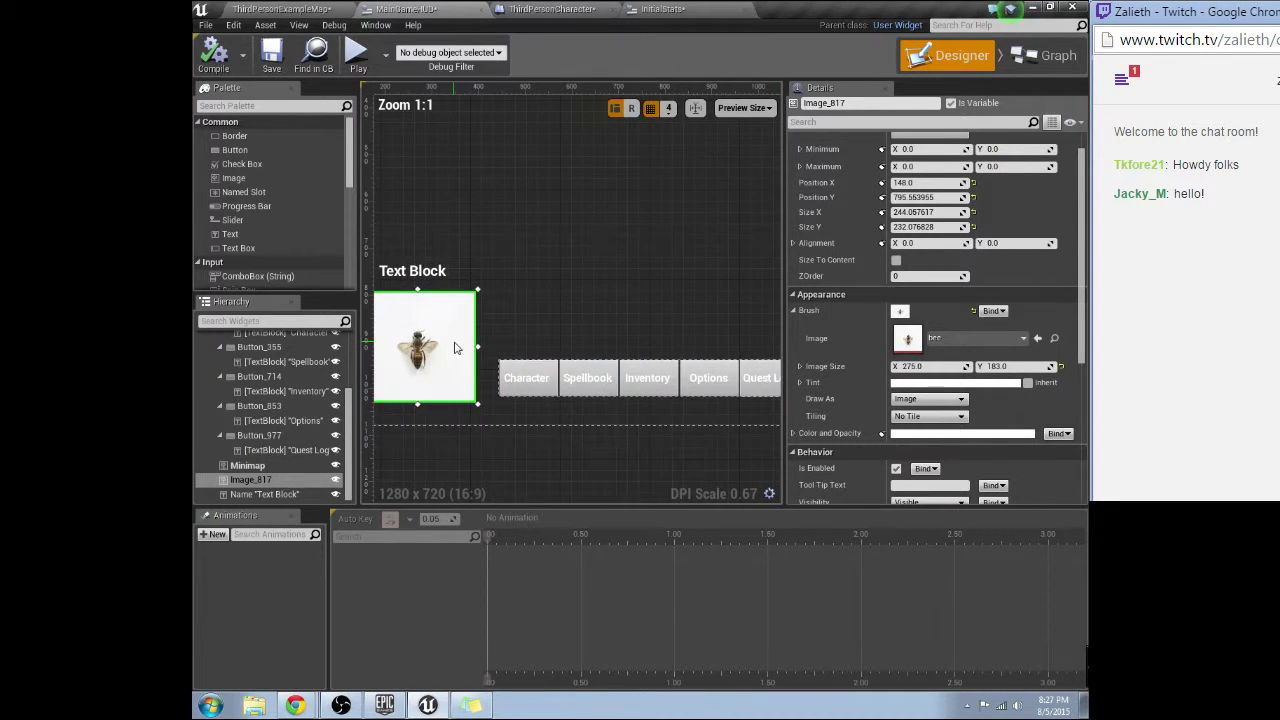
pyautogui.scroll(-2, 455, 345)
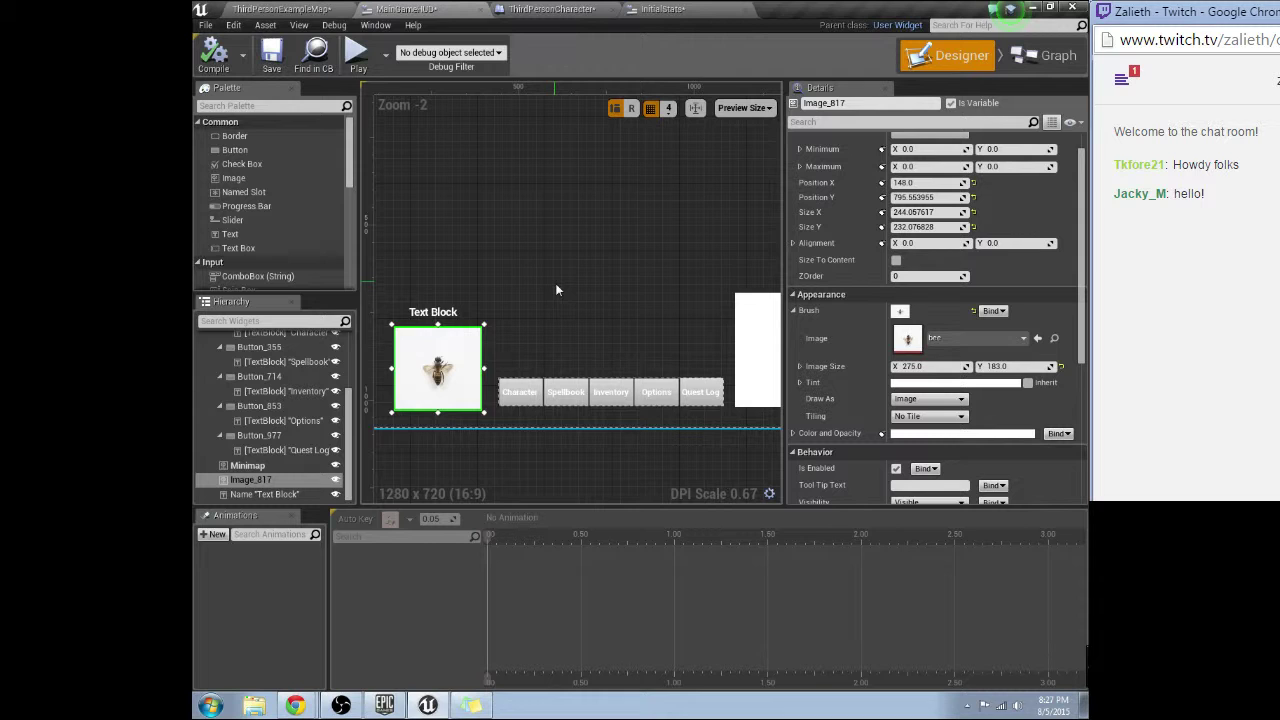
pyautogui.moveTo(557, 290)
pyautogui.mouseDown(button='right')
pyautogui.moveTo(625, 363)
pyautogui.moveTo(600, 383)
pyautogui.moveTo(620, 397)
pyautogui.moveTo(601, 400)
pyautogui.mouseUp(button='right')
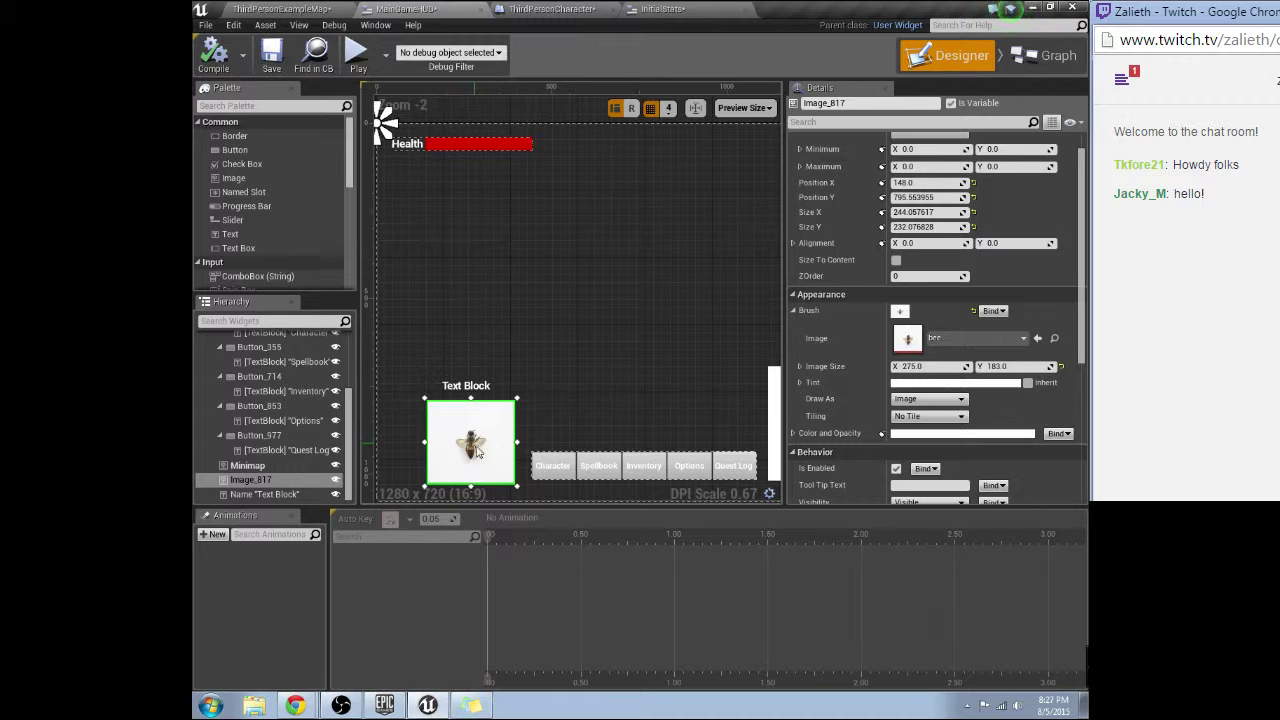
pyautogui.moveTo(632, 343); pyautogui.dragTo(417, 409, button='right')
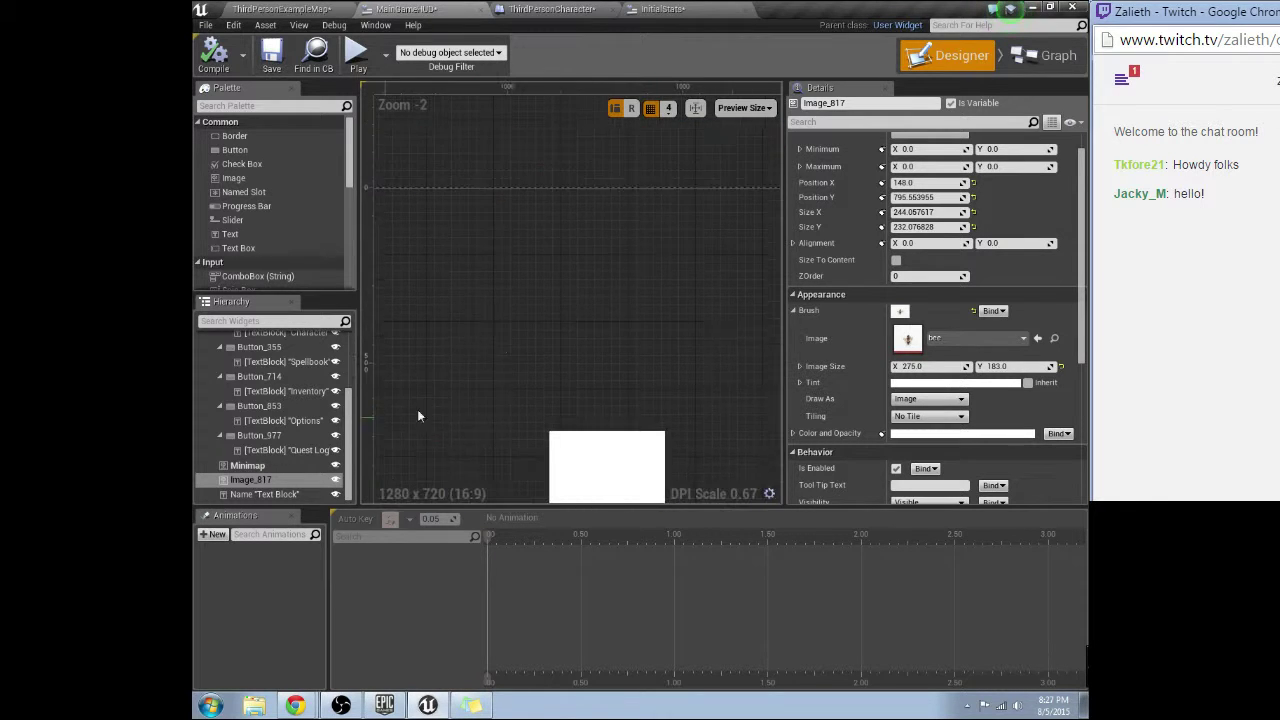
pyautogui.scroll(-1, 527, 376)
pyautogui.moveTo(527, 376); pyautogui.dragTo(697, 268, button='right')
pyautogui.scroll(2, 626, 325)
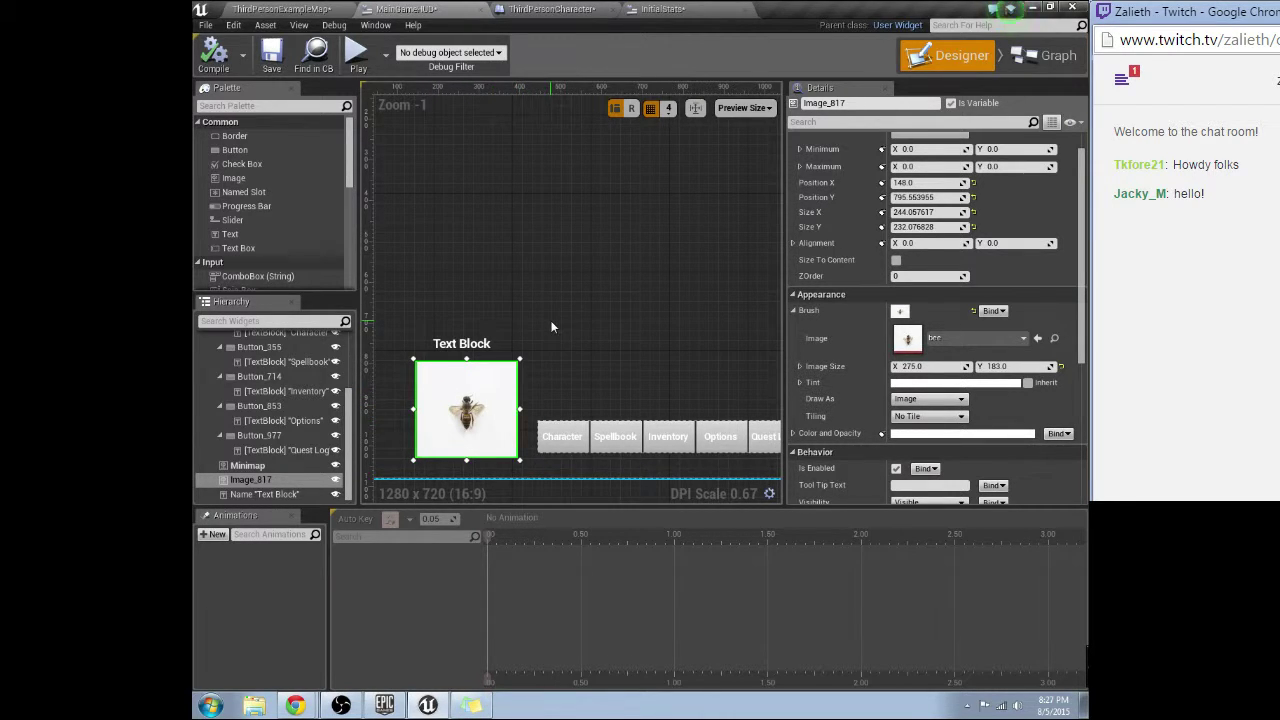
# Add an OnClicked event for the HUD's Character button, Button_198
pyautogui.moveTo(503, 388); pyautogui.dragTo(446, 345, button='right')
pyautogui.click(508, 394)
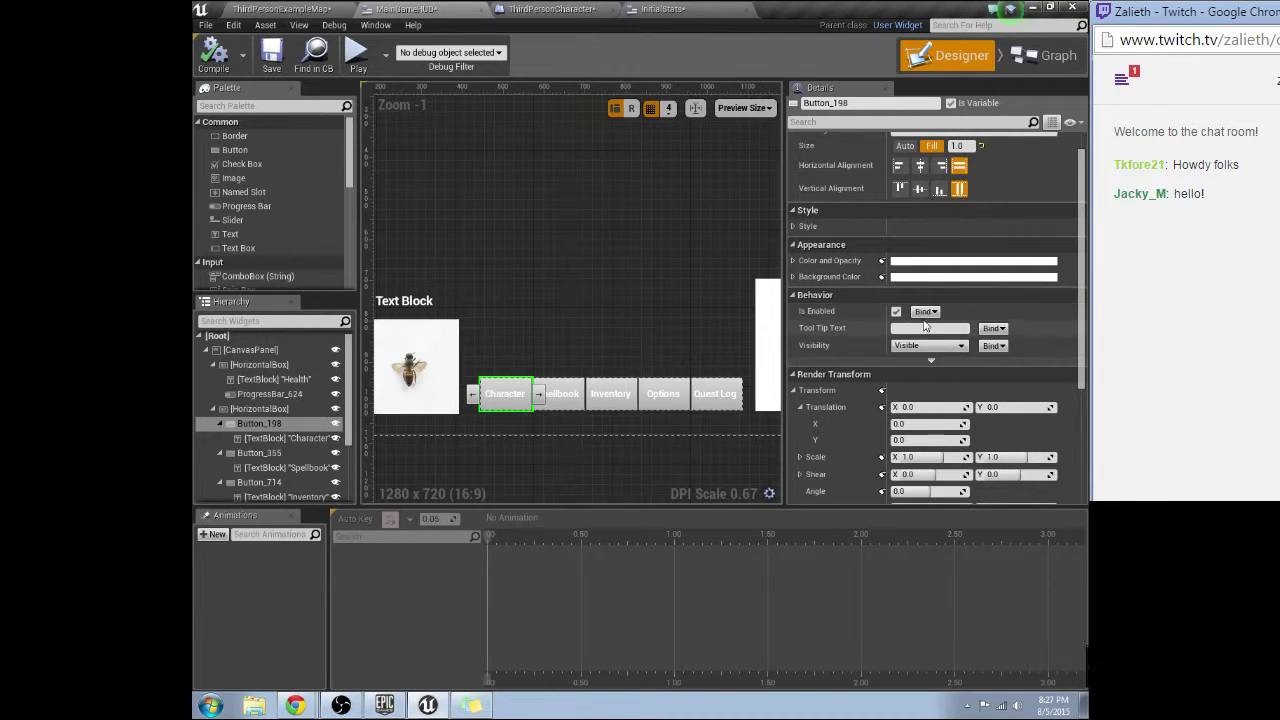
pyautogui.click(993, 345)
pyautogui.press('Escape')
pyautogui.scroll(-3, 939, 405)
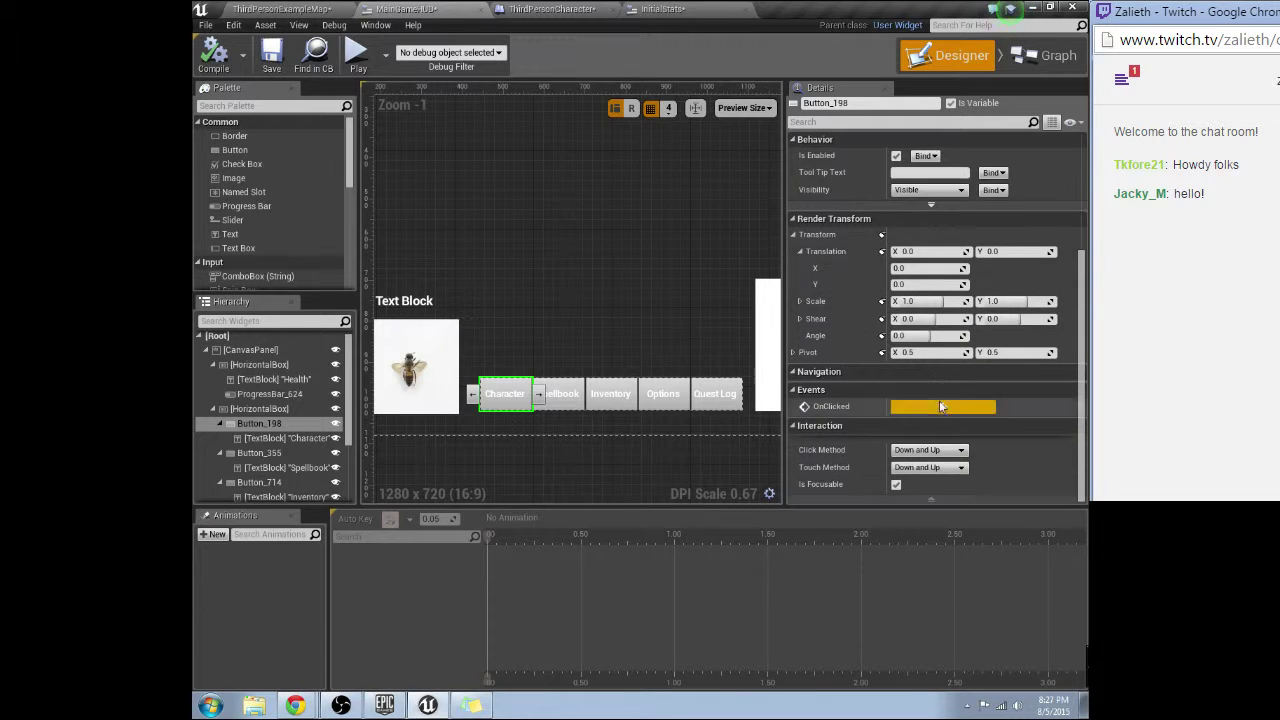
pyautogui.click(939, 407)
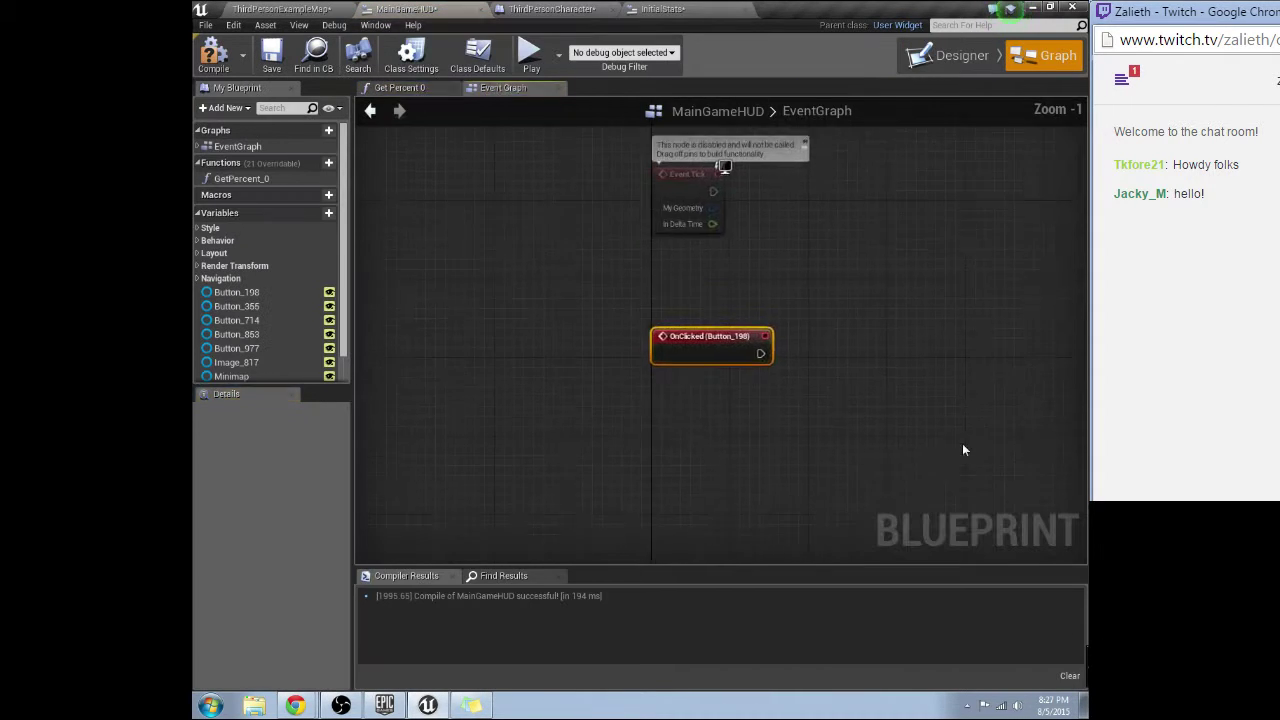
pyautogui.scroll(-2, 777, 371)
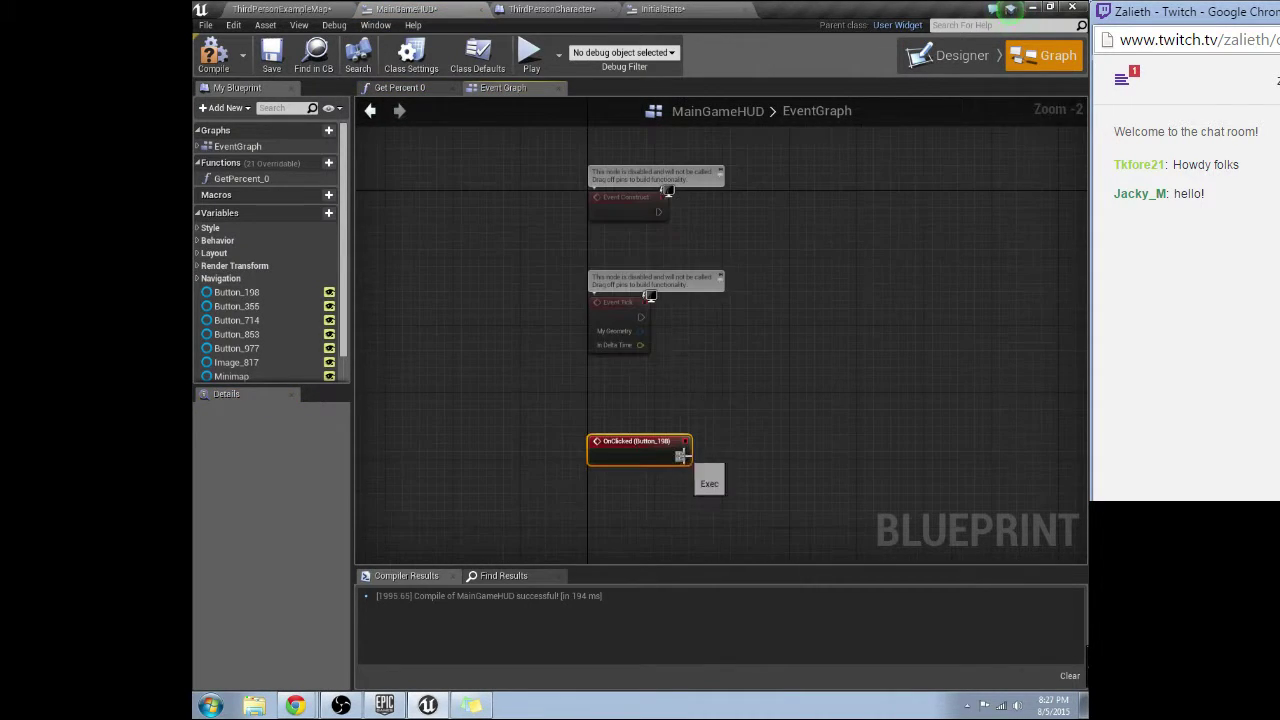
pyautogui.moveTo(681, 456); pyautogui.dragTo(771, 443)
pyautogui.scroll(-1, 302, 329)
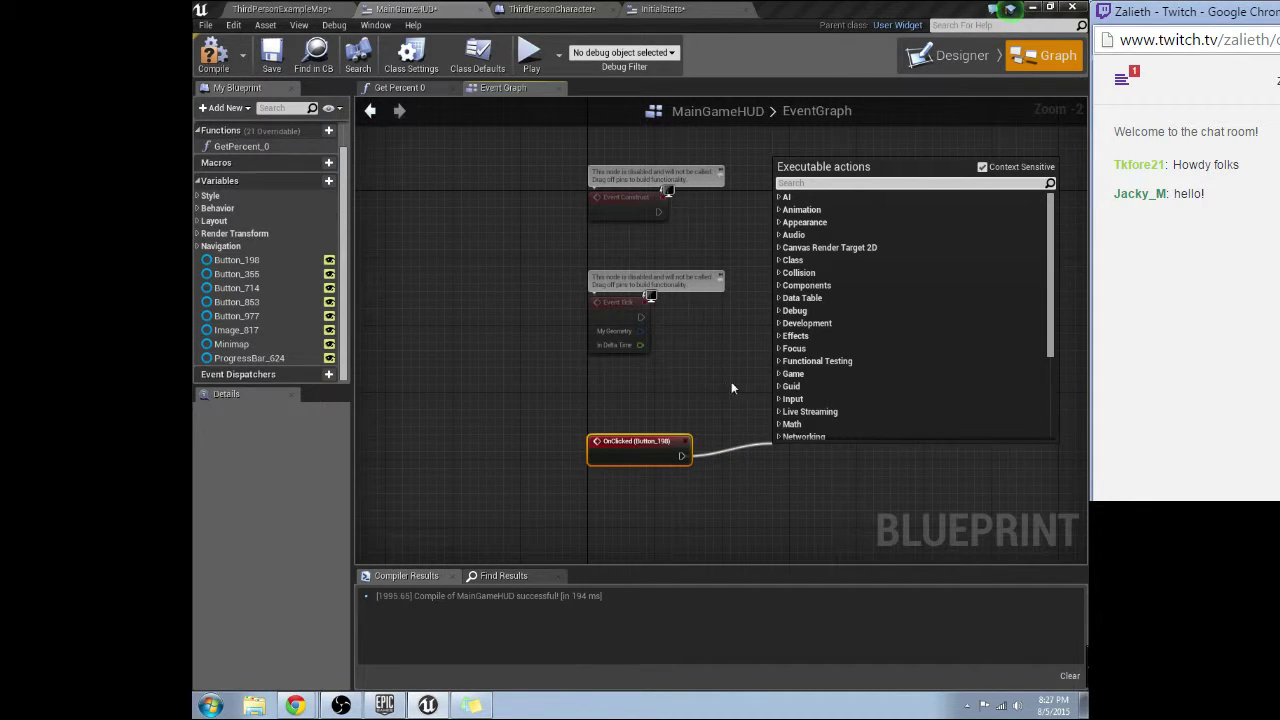
# Add a Cast To ThirdPersonCharacter node executed from Event Construct
pyautogui.moveTo(738, 341); pyautogui.dragTo(702, 472, button='right')
pyautogui.moveTo(622, 344); pyautogui.dragTo(684, 348)
pyautogui.write('cast to')
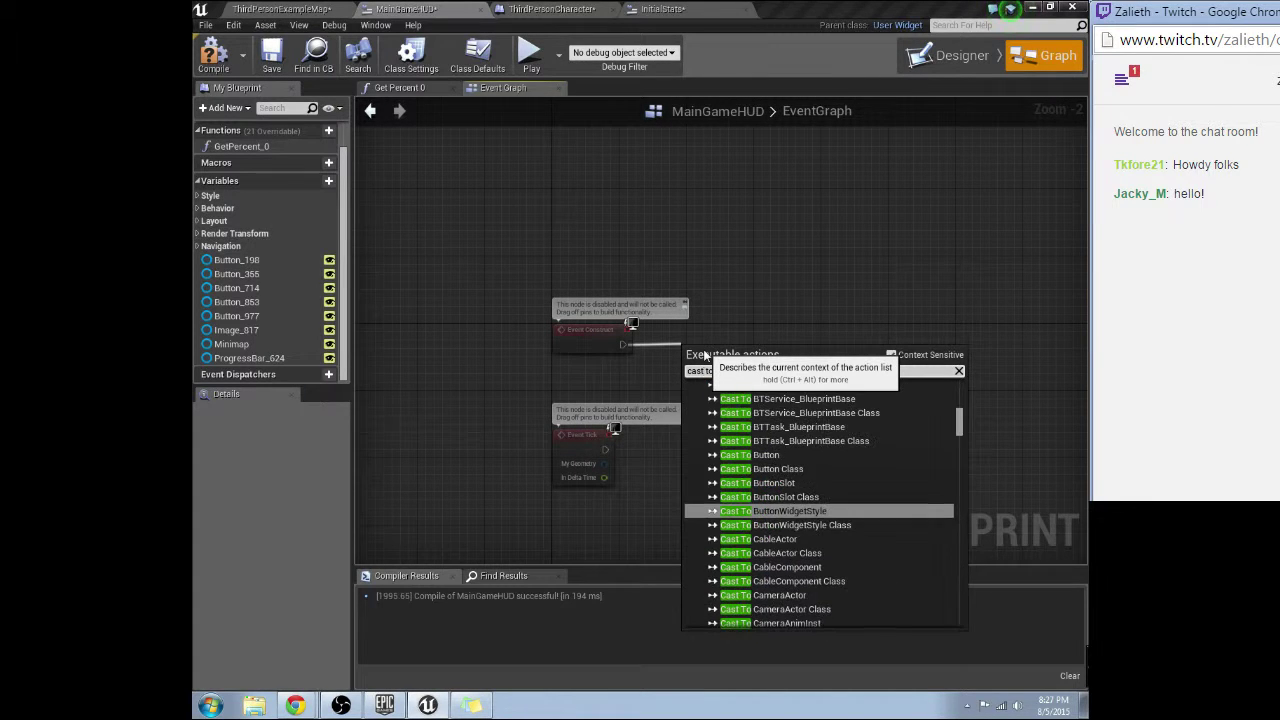
pyautogui.write(' third')
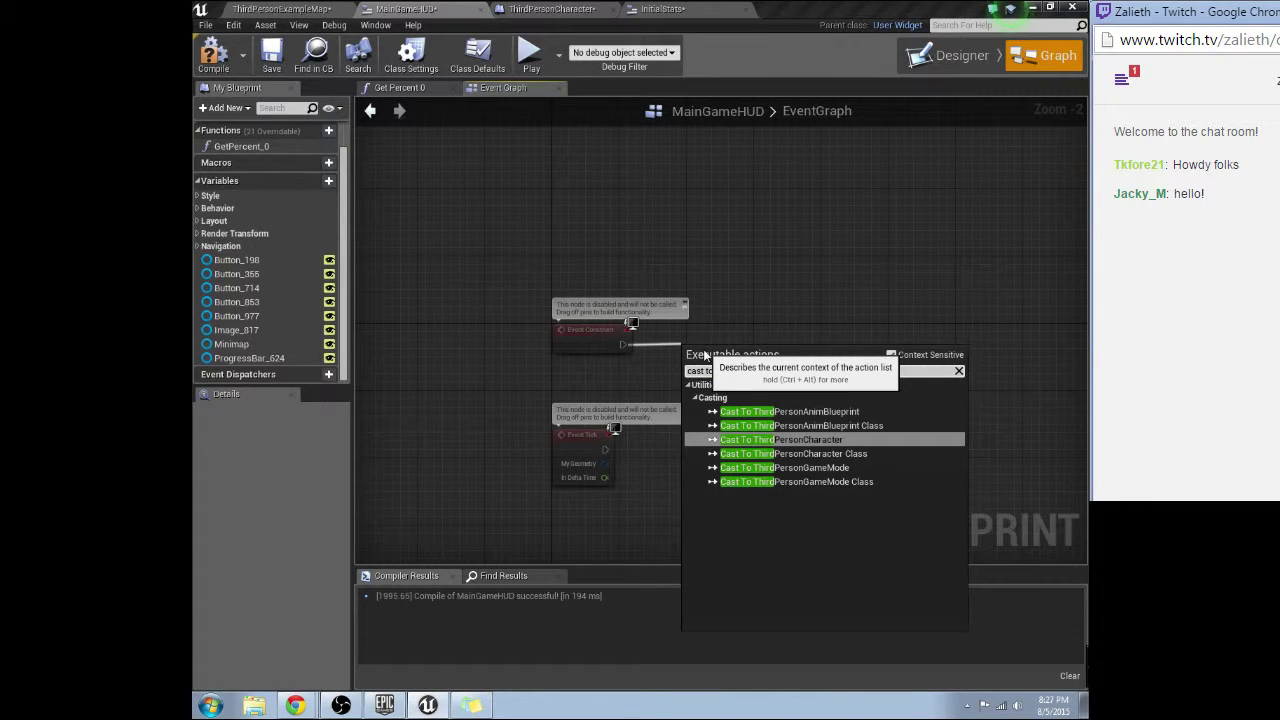
pyautogui.press('Return')
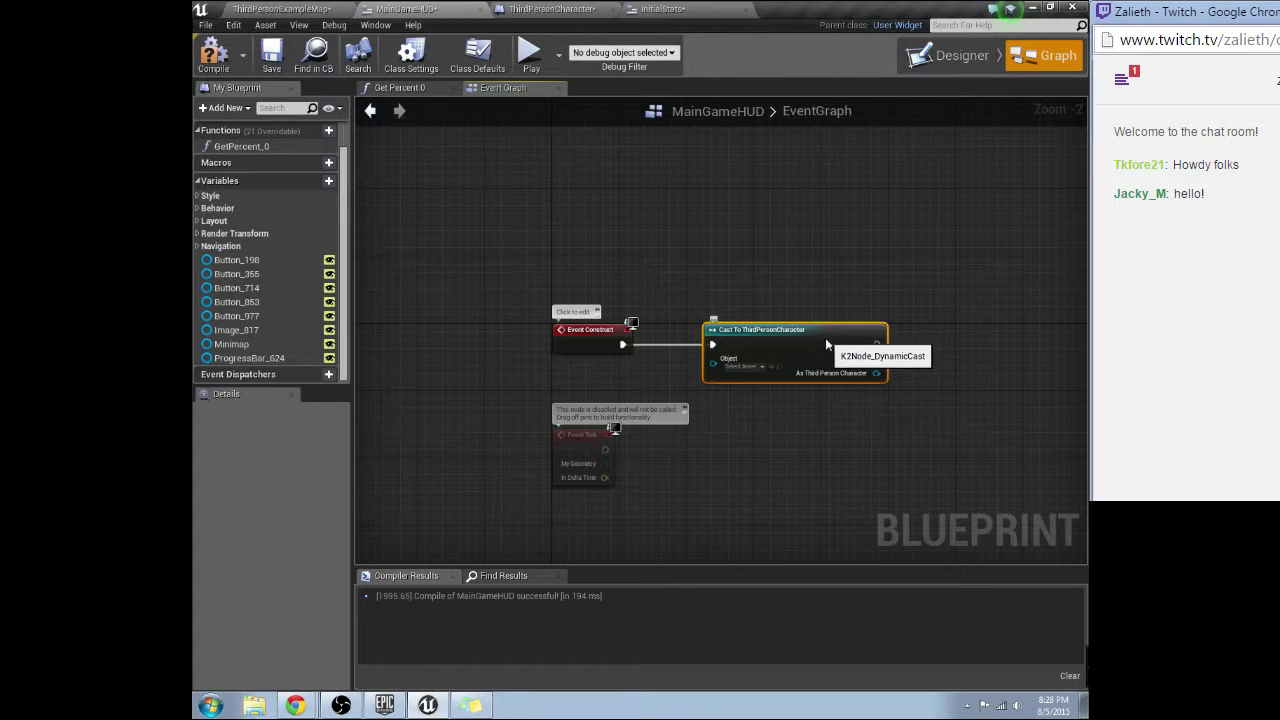
# Move the Event Tick node away from between the Event Construct and OnClicked (Button_198) nodes
pyautogui.moveTo(712, 362); pyautogui.dragTo(581, 406)
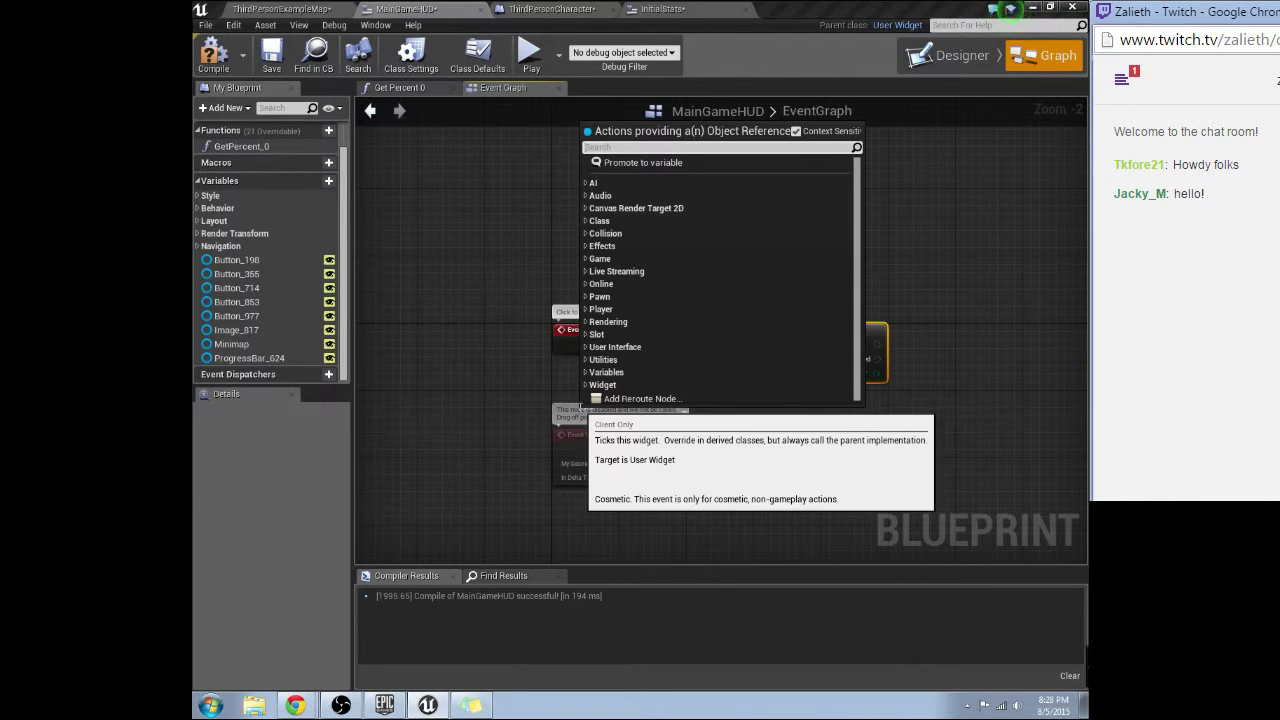
pyautogui.click(517, 426)
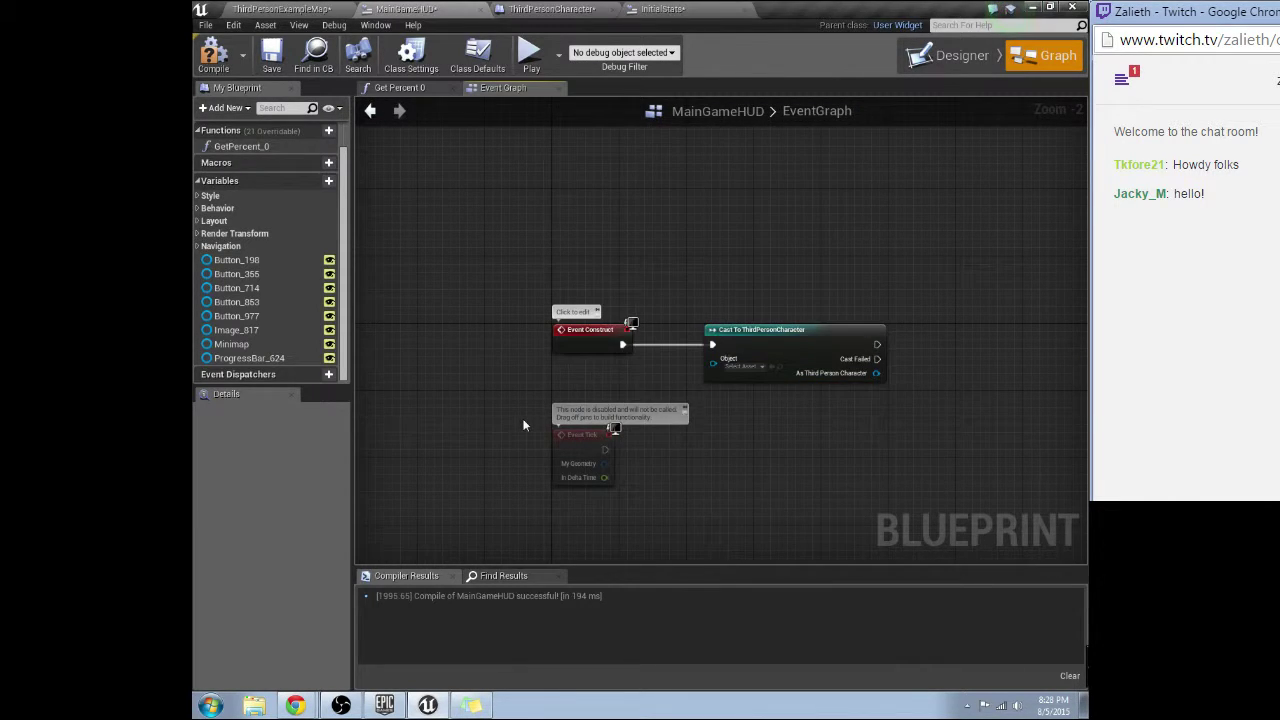
pyautogui.moveTo(524, 425); pyautogui.dragTo(549, 259, button='right')
pyautogui.moveTo(634, 422); pyautogui.dragTo(596, 502, button='right')
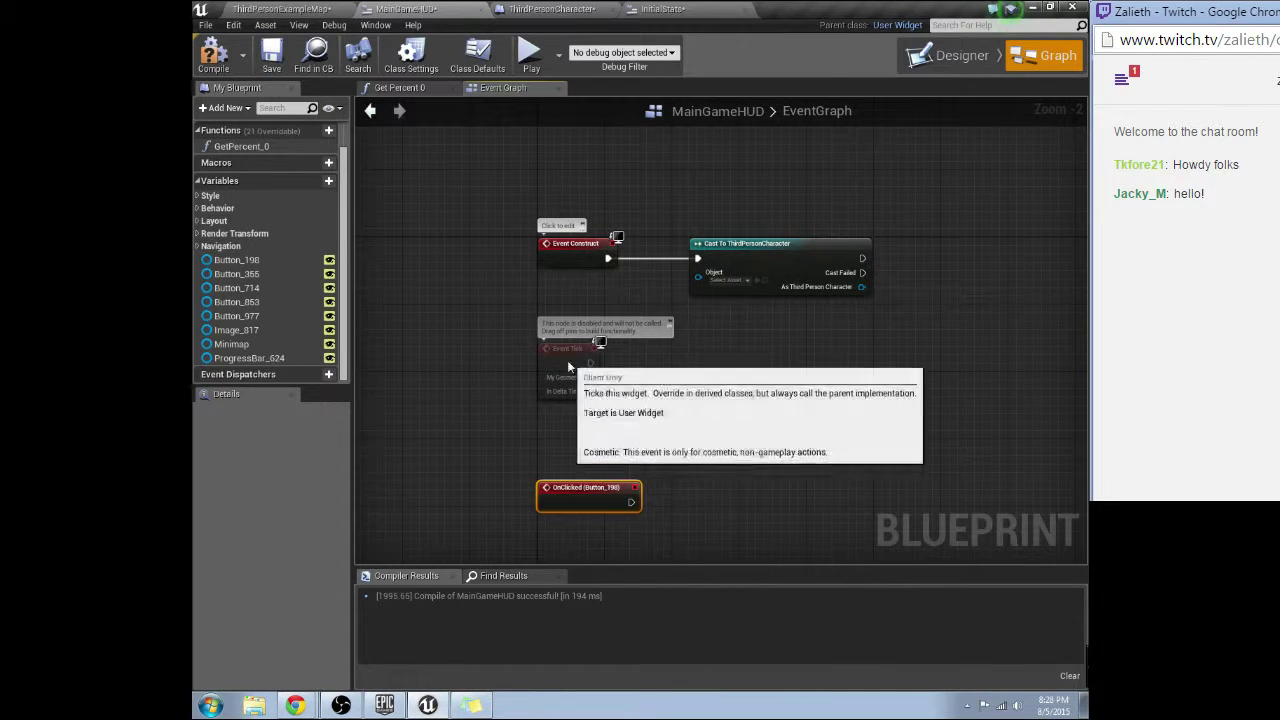
pyautogui.moveTo(567, 361); pyautogui.dragTo(445, 367)
pyautogui.moveTo(444, 368); pyautogui.dragTo(519, 368, button='right')
# Feed the cast's Object input from a Get Player Character node and place that node below Event Construct
pyautogui.moveTo(772, 277); pyautogui.dragTo(740, 318)
pyautogui.write('cas')
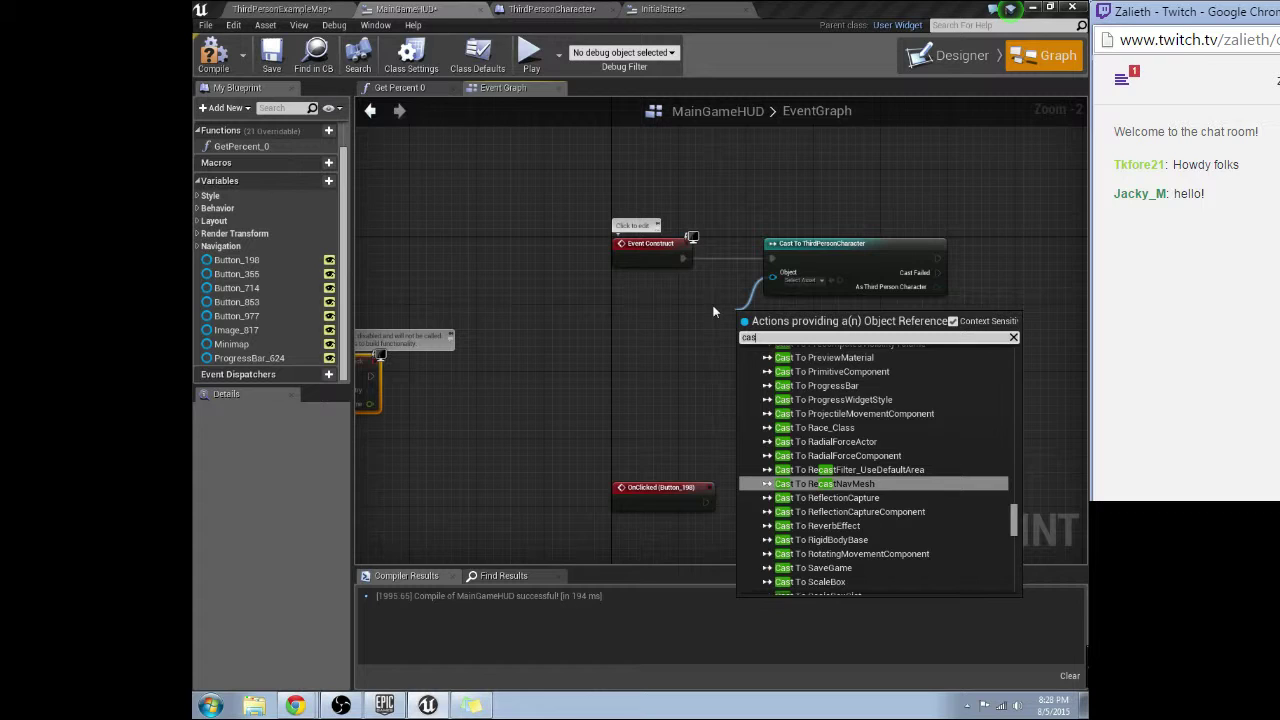
pyautogui.write('t to third')
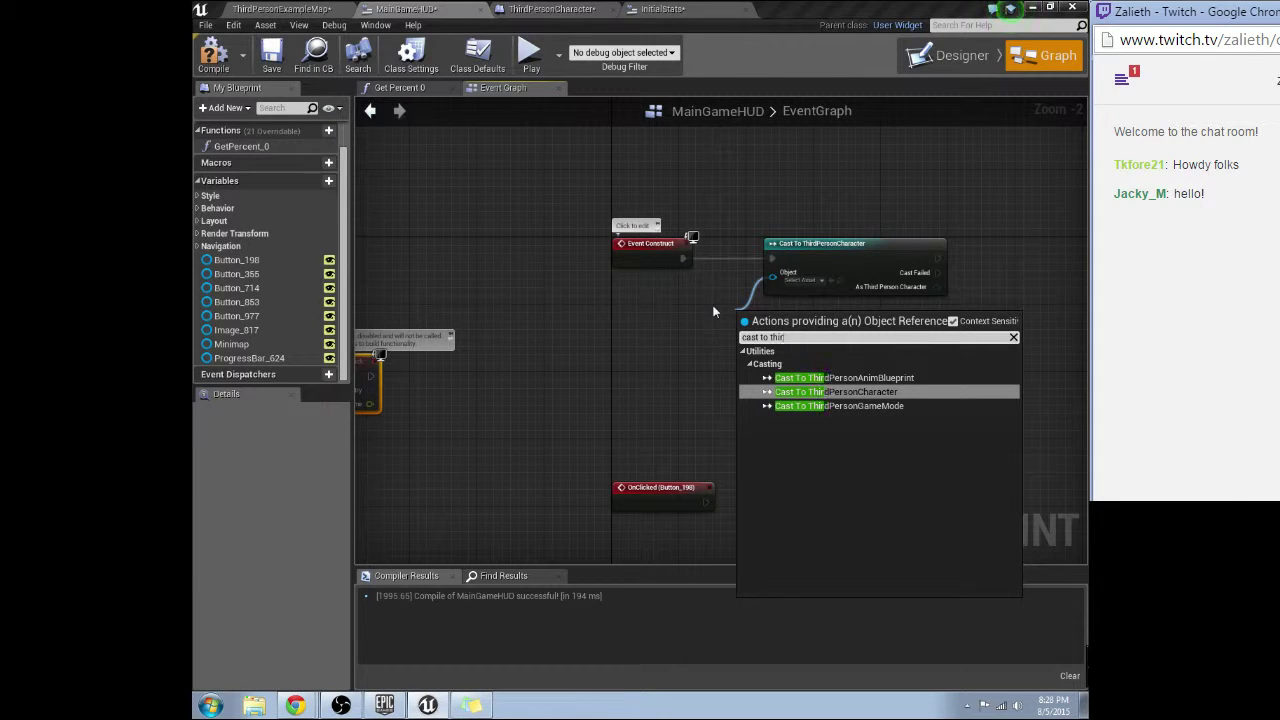
pyautogui.press('BackSpace')
pyautogui.press('BackSpace')
pyautogui.press('BackSpace')
pyautogui.press('BackSpace')
pyautogui.press('BackSpace')
pyautogui.press('BackSpace')
pyautogui.press('BackSpace')
pyautogui.press('BackSpace')
pyautogui.press('BackSpace')
pyautogui.press('BackSpace')
pyautogui.press('BackSpace')
pyautogui.press('BackSpace')
pyautogui.press('BackSpace')
pyautogui.write('player cha')
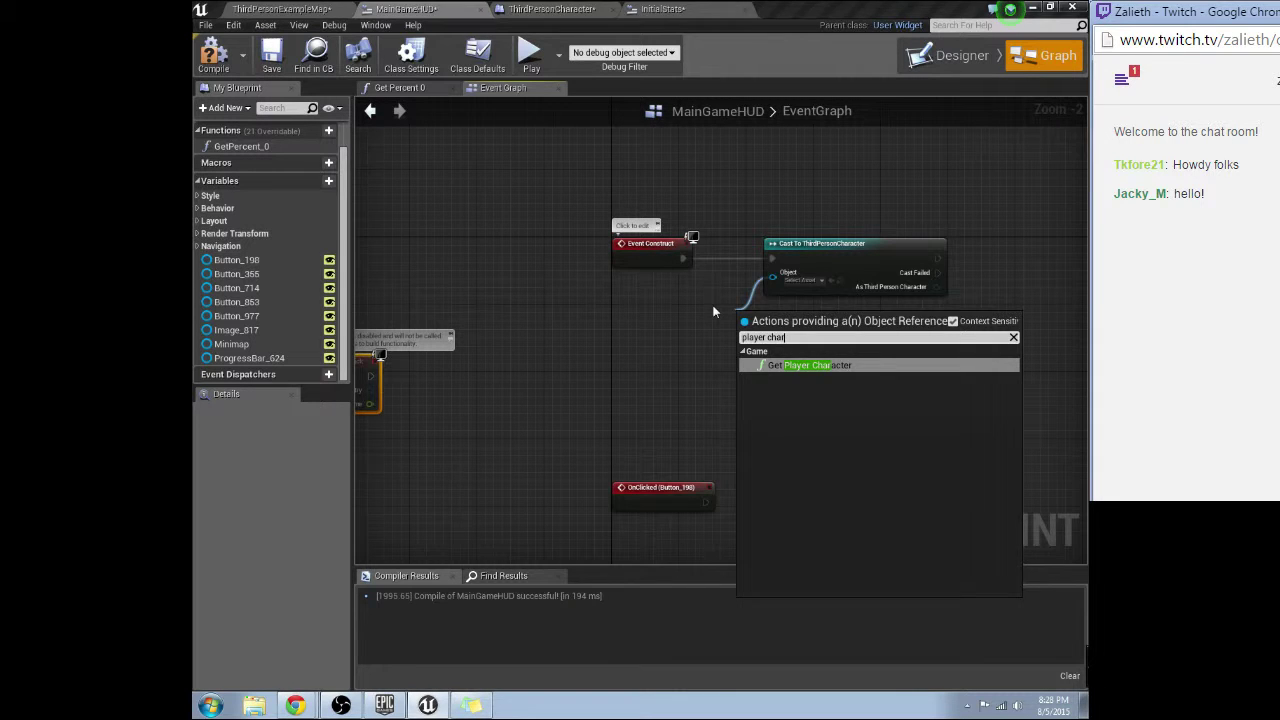
pyautogui.write('r')
pyautogui.press('Return')
pyautogui.moveTo(800, 320); pyautogui.dragTo(692, 312)
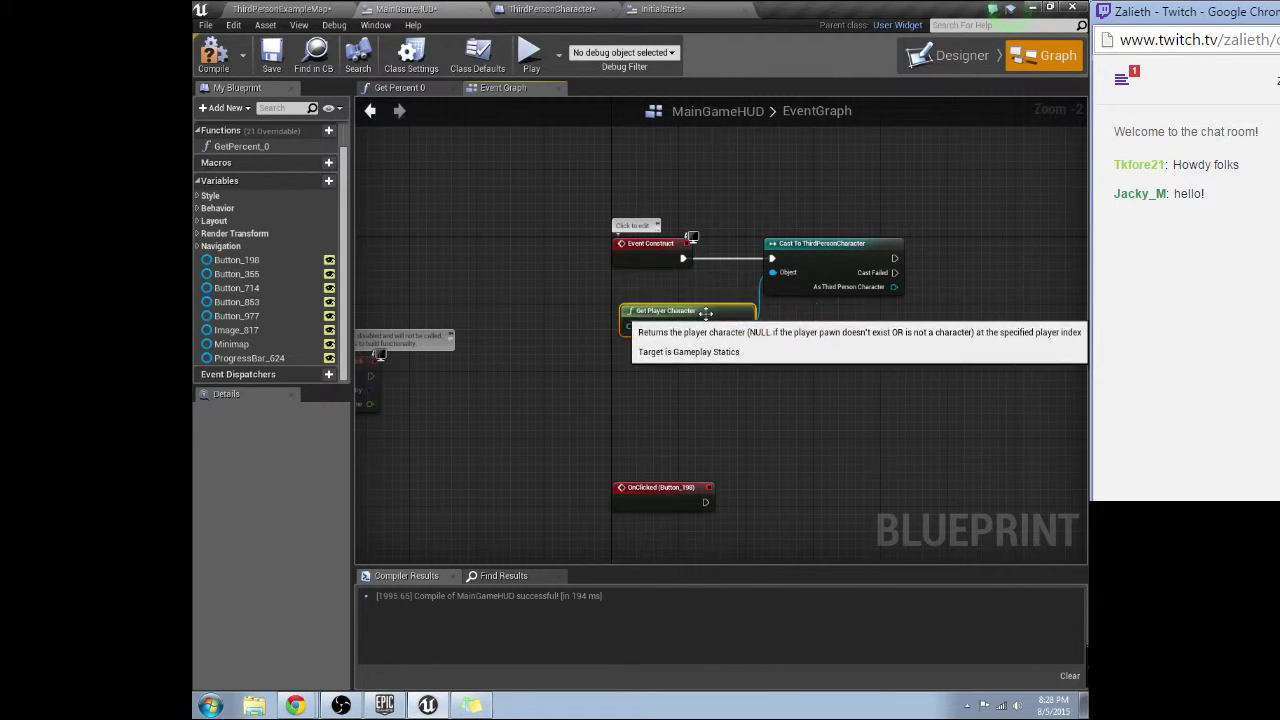
# Promote the cast's As Third Person Character output to a variable and move its SET node close to the cast
pyautogui.rightClick(894, 287)
pyautogui.click(936, 307)
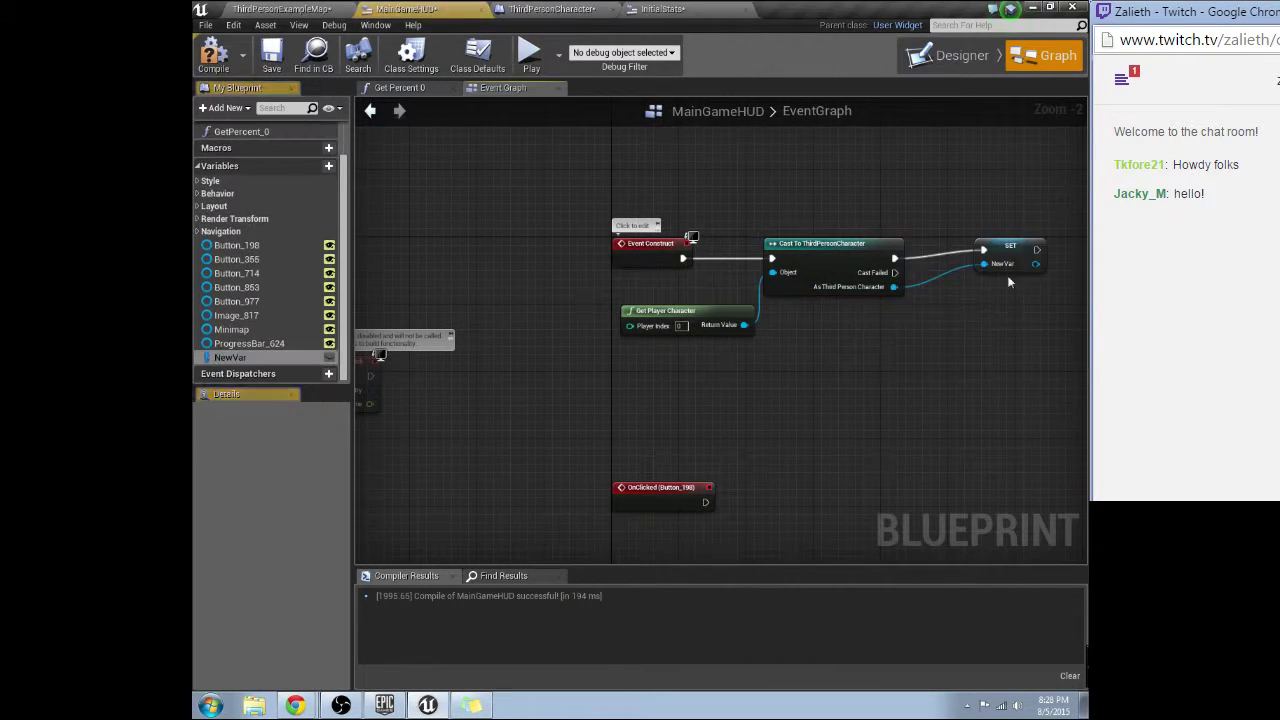
pyautogui.moveTo(1007, 275); pyautogui.dragTo(829, 299, button='right')
pyautogui.moveTo(829, 299); pyautogui.dragTo(787, 307)
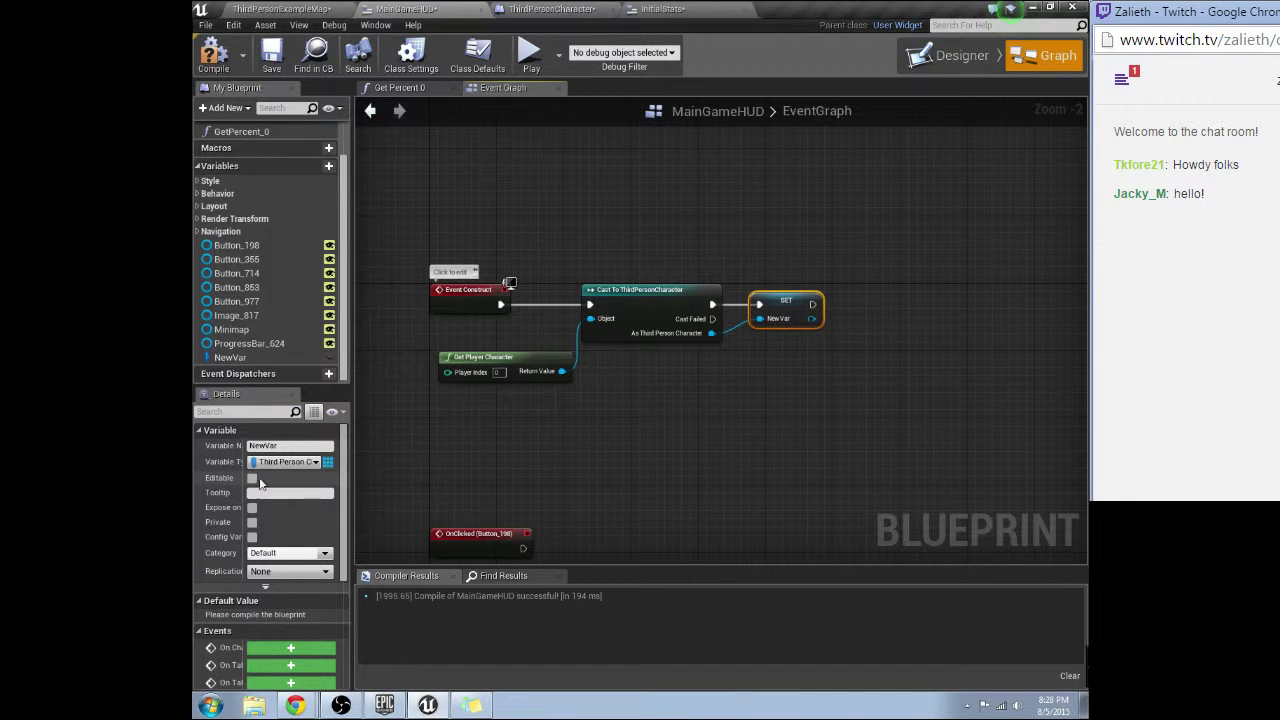
# Rename the new character variable to MyCharacter and compile the MainGameHUD blueprint
pyautogui.click(252, 445)
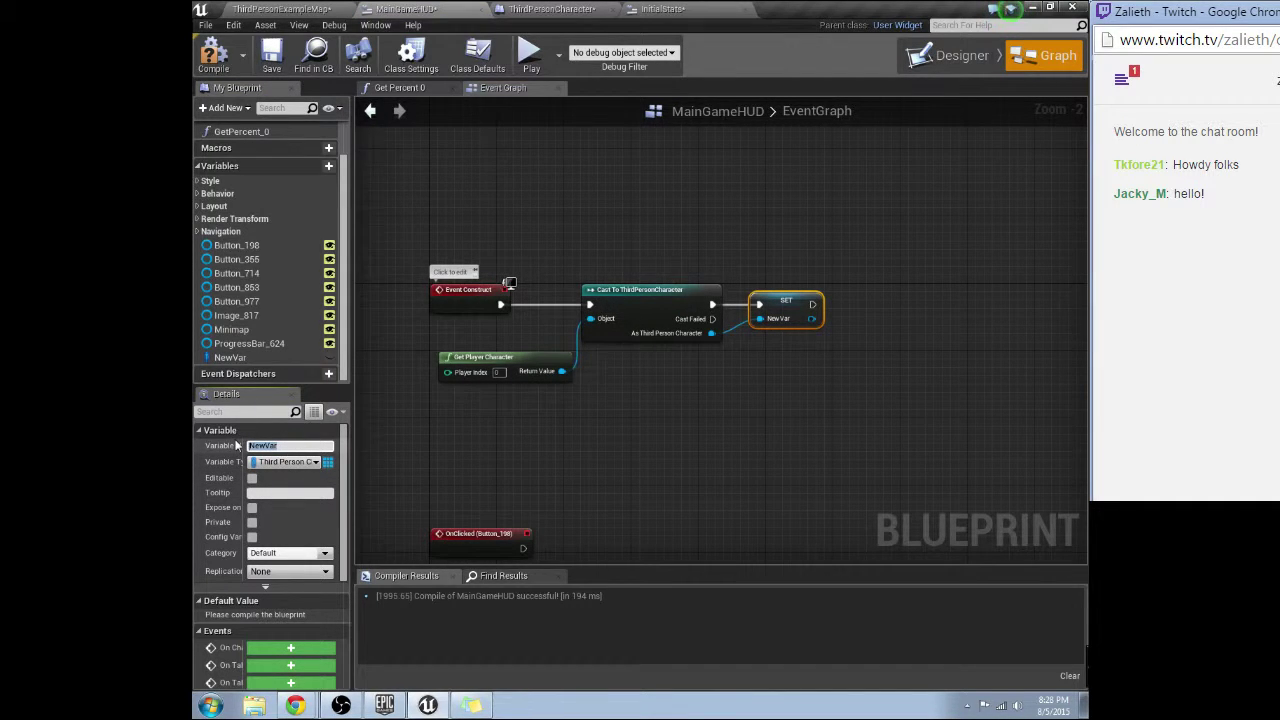
pyautogui.write('MyCharacter')
pyautogui.click(701, 250)
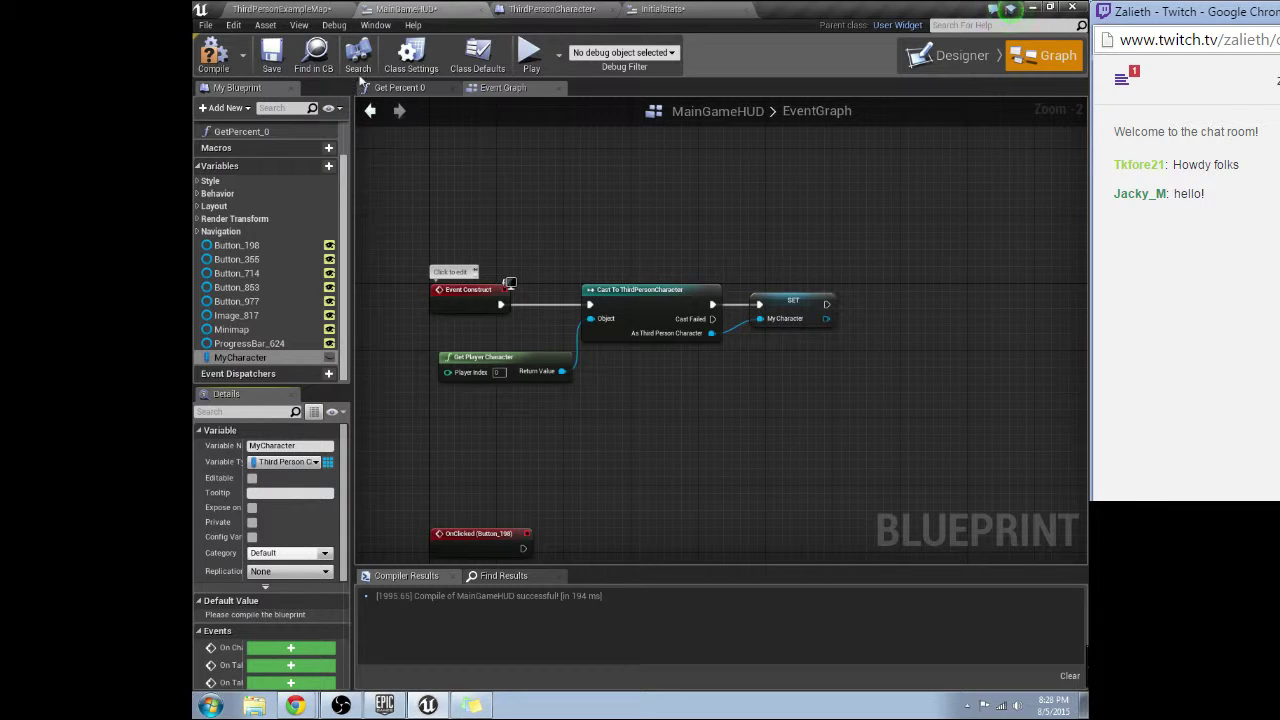
pyautogui.click(213, 55)
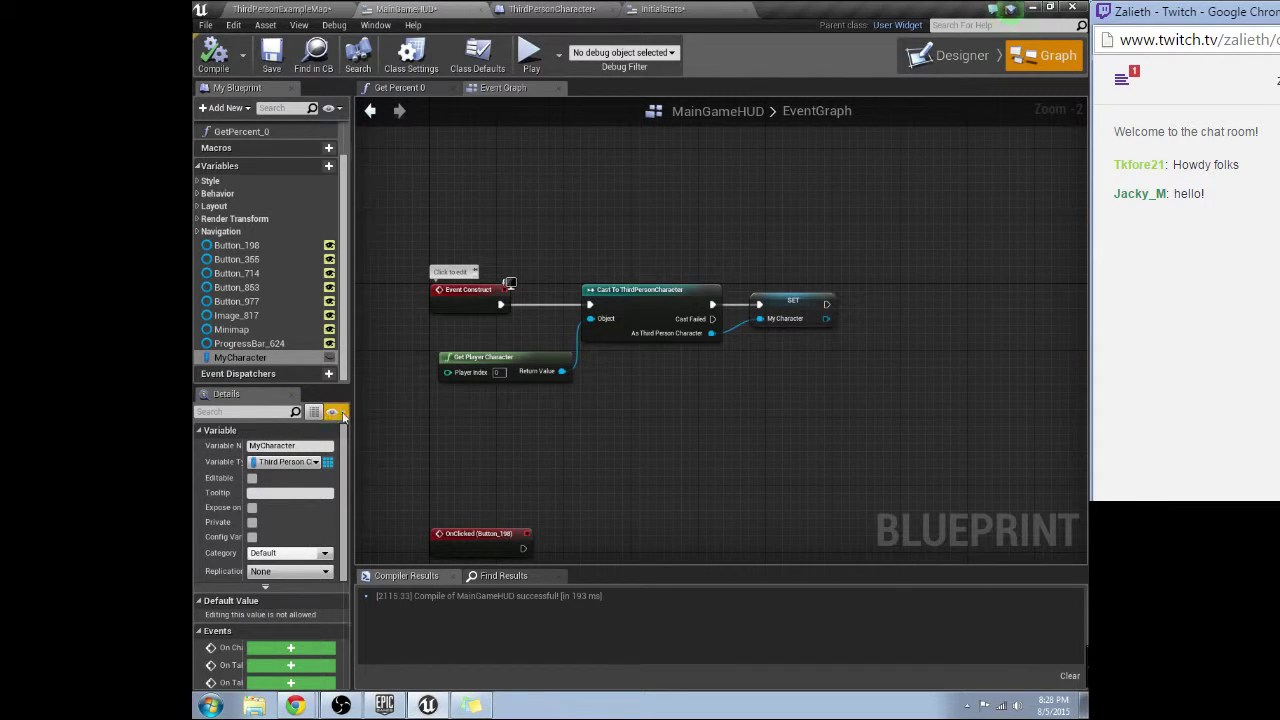